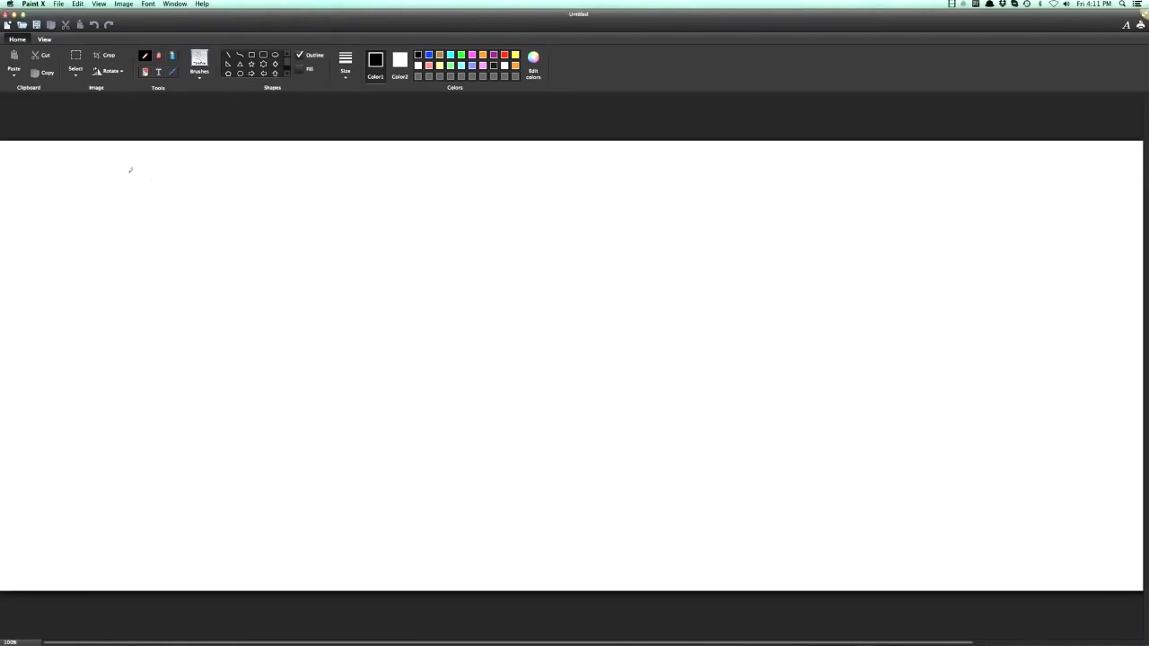
- Draw the first funnel row: a circled 1, a box with two form fields, an arrow and a box labelled T.Y
mouse_move(90, 162)
left_mouse_down()
mouse_move(85, 193)
mouse_move(98, 206)
mouse_move(88, 157)
left_mouse_up()
mouse_move(157, 165)
left_mouse_down()
mouse_move(143, 212)
mouse_move(218, 221)
mouse_move(219, 171)
mouse_move(153, 165)
mouse_move(199, 189)
mouse_move(165, 205)
mouse_move(199, 209)
mouse_move(156, 215)
left_mouse_up()
left_click_drag(220, 195, 244, 194)
left_click_drag(237, 188, 238, 200)
mouse_move(254, 163)
left_mouse_down()
mouse_move(300, 220)
mouse_move(327, 158)
mouse_move(253, 163)
left_mouse_up()
left_click_drag(272, 164, 273, 186)
left_click_drag(261, 169, 294, 165)
left_click(275, 182)
left_click(293, 186)
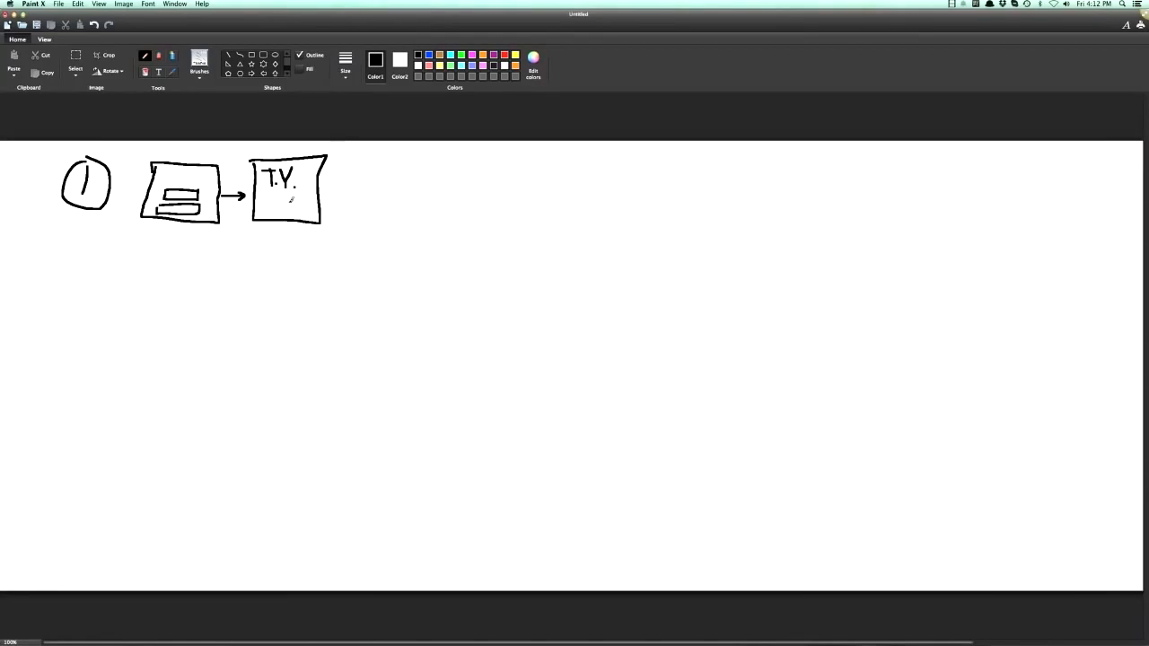
- In red, add a dollar sign and arrow into the first box, underline T.Y., and draw arcs above and below the T.Y. box
left_click(504, 56)
mouse_move(123, 148)
left_mouse_down()
mouse_move(110, 161)
mouse_move(135, 184)
left_mouse_up()
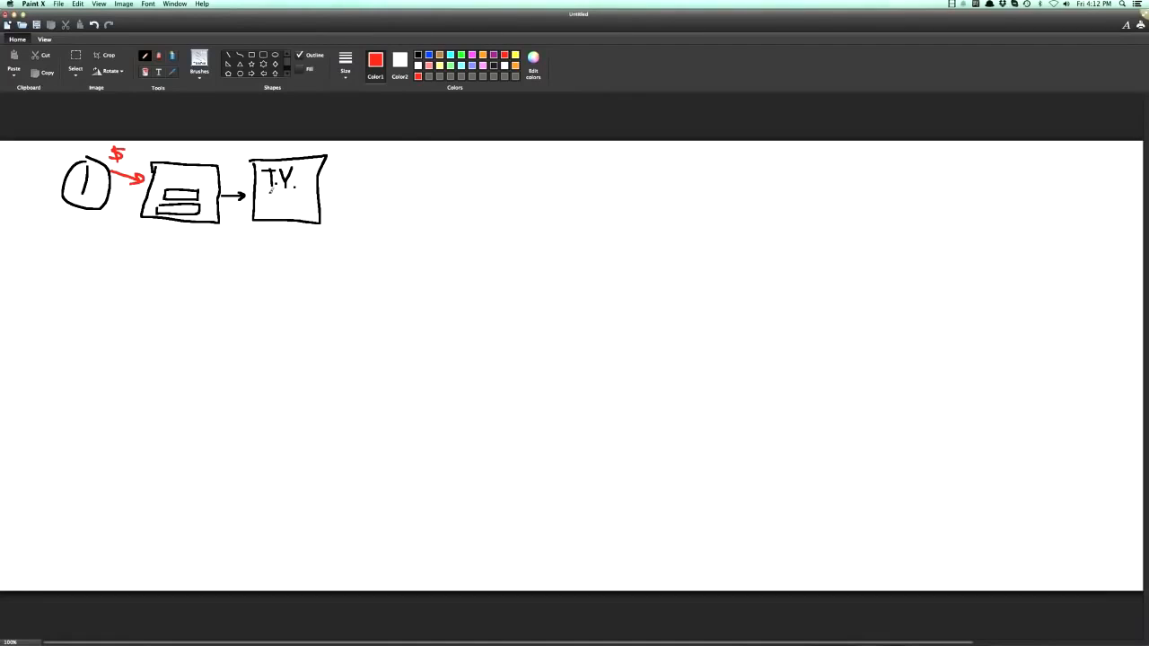
left_click_drag(266, 191, 296, 190)
mouse_move(231, 154)
left_mouse_down()
mouse_move(296, 140)
mouse_move(342, 155)
left_mouse_up()
mouse_move(232, 228)
left_mouse_down()
mouse_move(260, 244)
mouse_move(337, 234)
left_mouse_up()
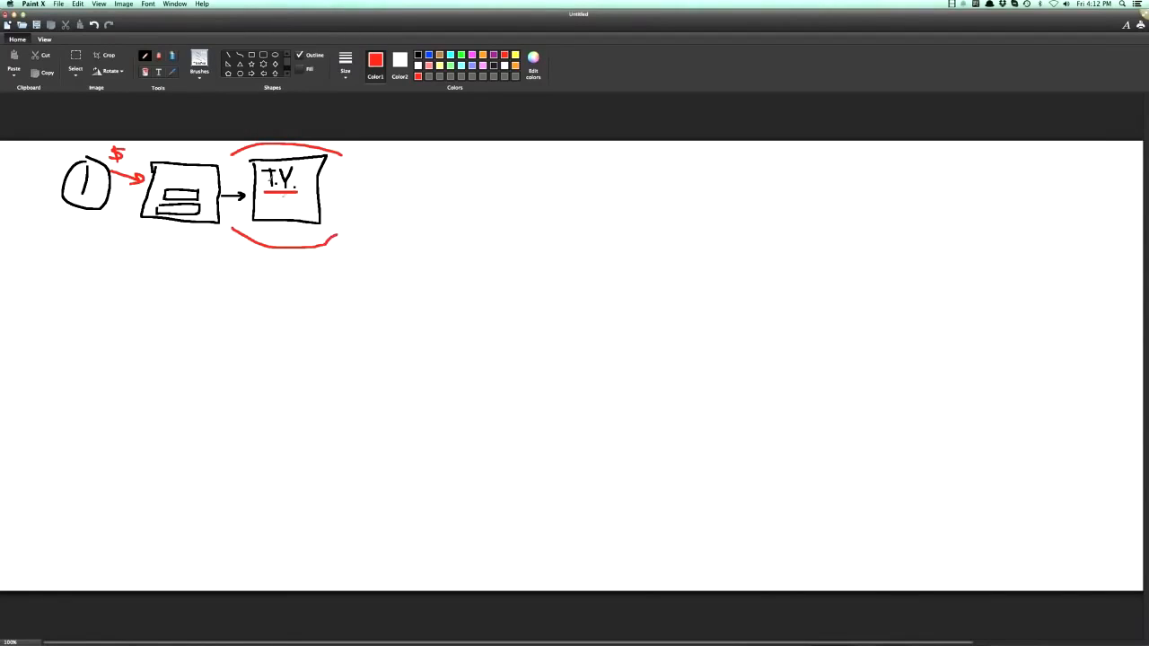
- In black, draw an arrow under T.Y. inside its box and circle the red dollar sign
left_click(418, 54)
mouse_move(269, 206)
left_mouse_down()
mouse_move(299, 206)
mouse_move(290, 211)
left_mouse_up()
mouse_move(126, 141)
left_mouse_down()
mouse_move(98, 155)
mouse_move(124, 141)
left_mouse_up()
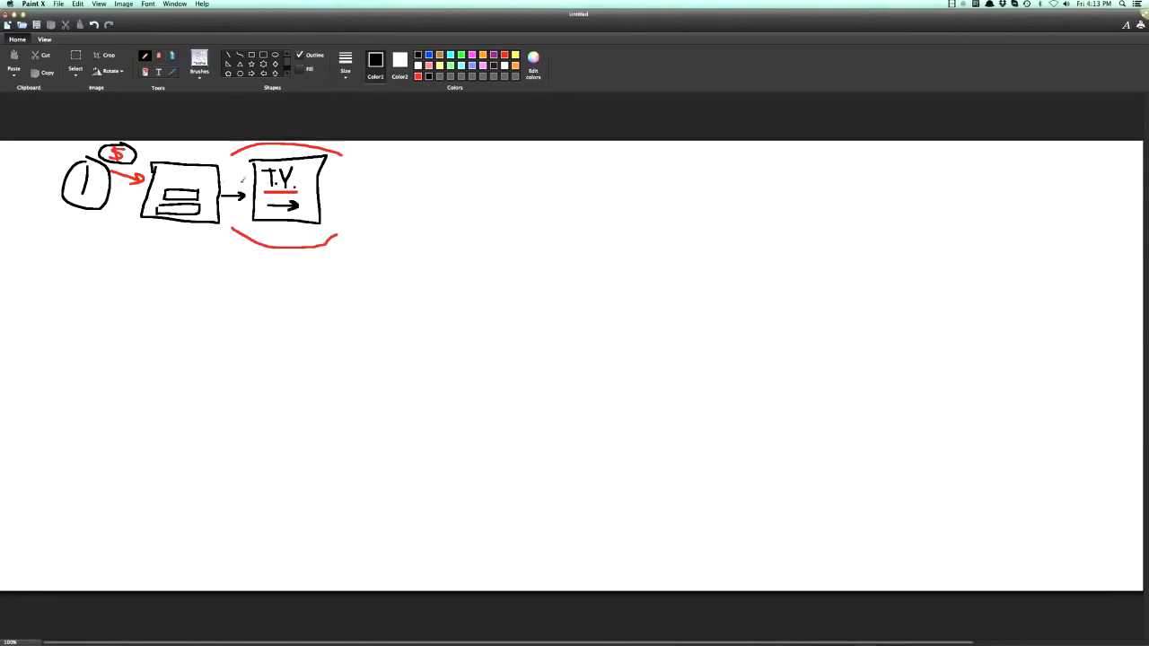
- Extend the first row with a black arrow to a box containing a dollar sign, and circle that box in green
left_click_drag(335, 189, 362, 190)
mouse_move(352, 183)
left_mouse_down()
mouse_move(362, 189)
mouse_move(353, 195)
left_mouse_up()
mouse_move(416, 169)
left_mouse_down()
mouse_move(393, 200)
mouse_move(405, 212)
left_mouse_up()
mouse_move(368, 162)
left_mouse_down()
mouse_move(440, 220)
mouse_move(439, 156)
mouse_move(368, 163)
left_mouse_up()
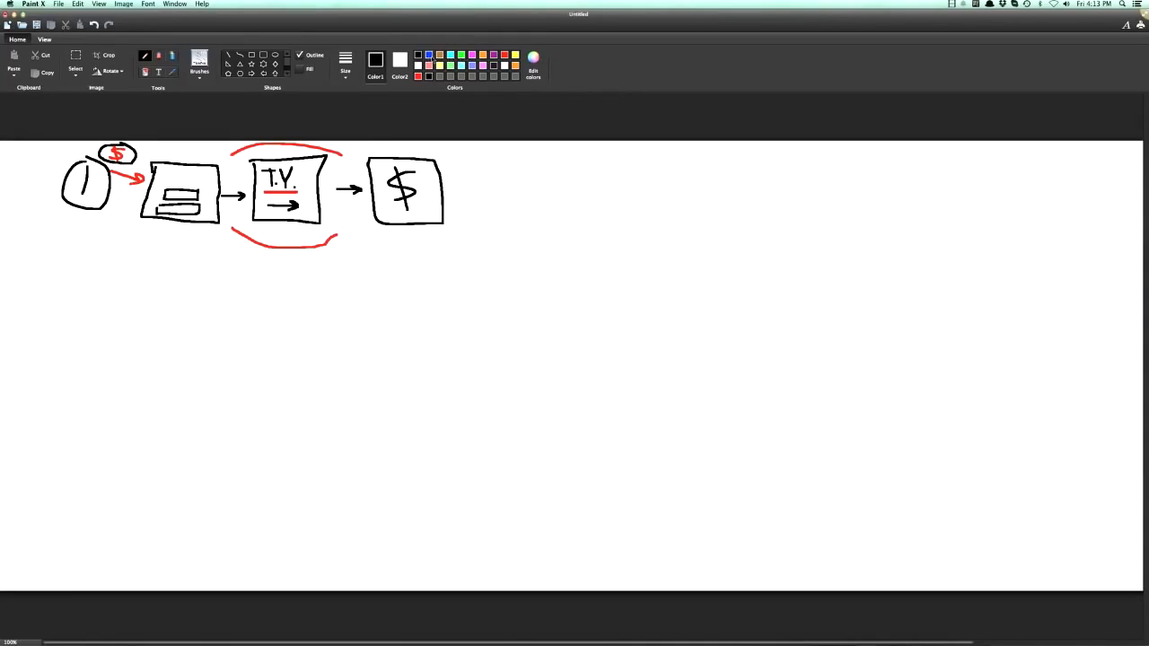
left_click(461, 55)
mouse_move(418, 149)
left_mouse_down()
mouse_move(371, 149)
mouse_move(388, 220)
mouse_move(454, 204)
mouse_move(419, 147)
left_mouse_up()
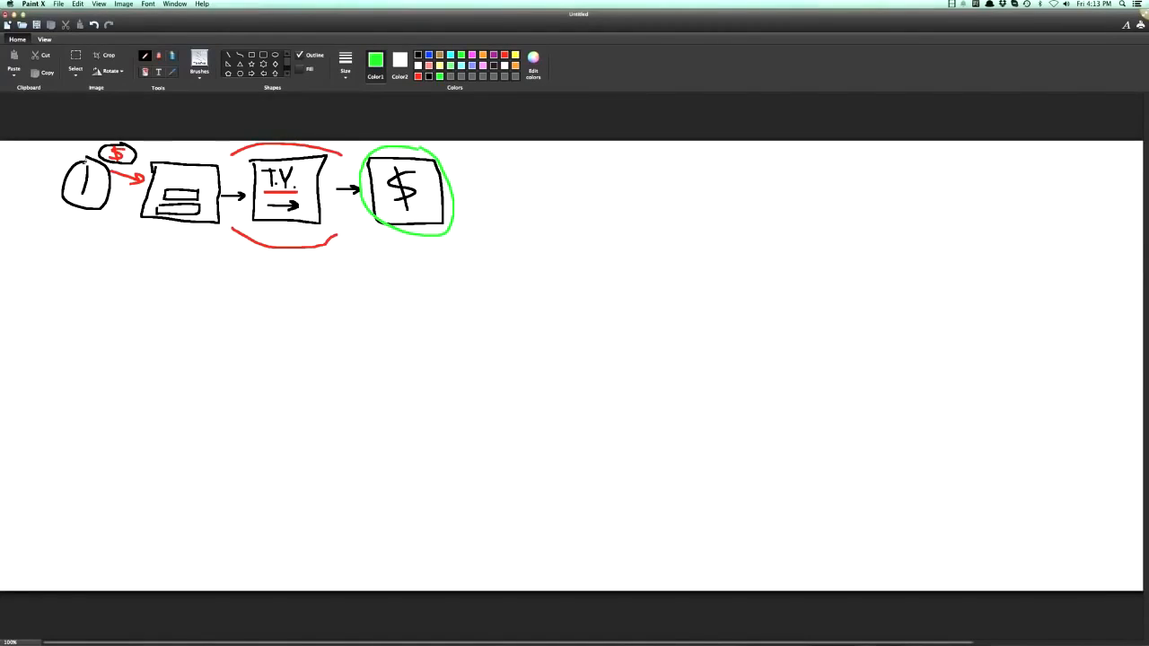
- In black, start the second row with a circled 2, a form box, and an arrow to a page box holding a figure and a dollar button
left_click(417, 54)
mouse_move(67, 280)
left_mouse_down()
mouse_move(62, 302)
mouse_move(88, 307)
left_mouse_up()
mouse_move(86, 266)
left_mouse_down()
mouse_move(65, 321)
mouse_move(86, 264)
left_mouse_up()
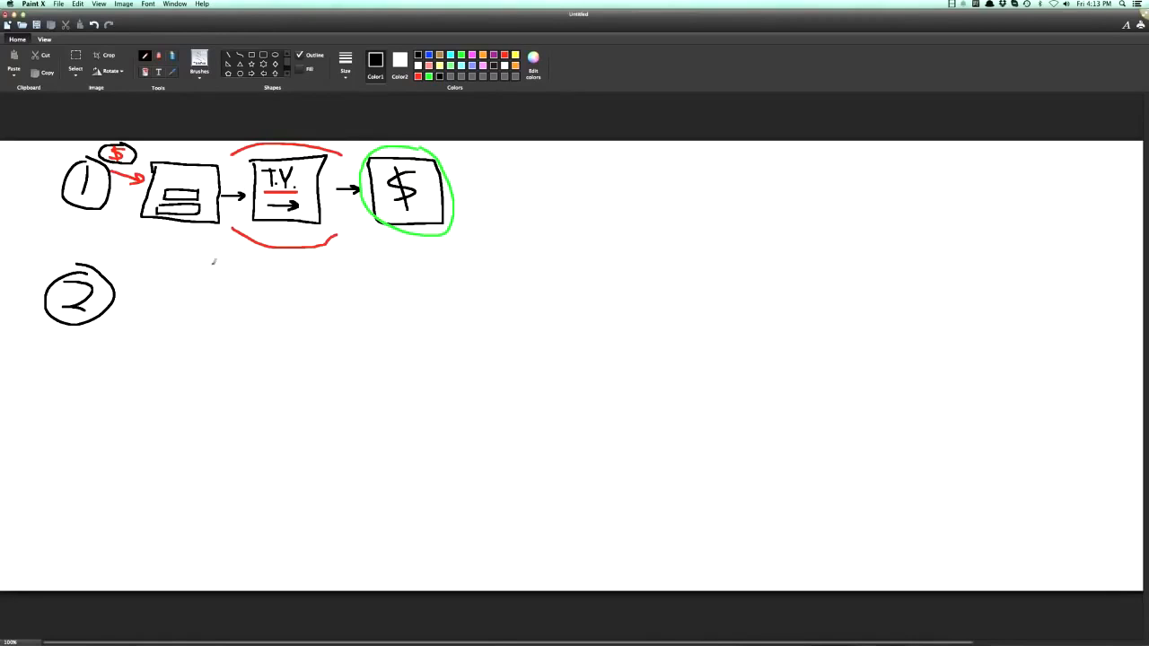
mouse_move(147, 269)
left_mouse_down()
mouse_move(143, 337)
mouse_move(219, 332)
mouse_move(175, 270)
mouse_move(147, 269)
mouse_move(195, 294)
mouse_move(195, 308)
mouse_move(159, 309)
mouse_move(192, 309)
mouse_move(193, 325)
mouse_move(158, 322)
mouse_move(154, 308)
mouse_move(240, 306)
mouse_move(231, 313)
left_mouse_up()
mouse_move(254, 268)
left_mouse_down()
mouse_move(254, 305)
mouse_move(292, 350)
mouse_move(340, 291)
mouse_move(253, 267)
mouse_move(272, 307)
mouse_move(312, 308)
mouse_move(311, 275)
mouse_move(273, 275)
mouse_move(294, 282)
mouse_move(282, 299)
left_mouse_up()
mouse_move(280, 293)
left_mouse_down()
mouse_move(303, 295)
mouse_move(316, 325)
mouse_move(268, 345)
mouse_move(266, 318)
mouse_move(285, 344)
left_mouse_up()
- Continue the second row with an arrow to a tall box labelled Upsells and another arrow to a box labelled T.Y
left_click_drag(339, 307, 370, 307)
mouse_move(359, 301)
left_mouse_down()
mouse_move(371, 307)
mouse_move(362, 313)
left_mouse_up()
mouse_move(386, 266)
left_mouse_down()
mouse_move(384, 359)
mouse_move(474, 364)
mouse_move(404, 262)
mouse_move(378, 262)
left_mouse_up()
mouse_move(398, 323)
left_mouse_down()
mouse_move(402, 337)
mouse_move(409, 327)
left_mouse_up()
left_click_drag(414, 327, 414, 341)
left_click_drag(430, 325, 427, 337)
left_click_drag(435, 333, 450, 337)
left_click_drag(456, 329, 517, 313)
mouse_move(505, 308)
left_mouse_down()
mouse_move(519, 313)
mouse_move(507, 320)
left_mouse_up()
mouse_move(530, 267)
left_mouse_down()
mouse_move(538, 355)
mouse_move(617, 267)
mouse_move(529, 264)
mouse_move(549, 300)
mouse_move(556, 282)
mouse_move(579, 281)
mouse_move(572, 307)
left_mouse_up()
left_click(582, 294)
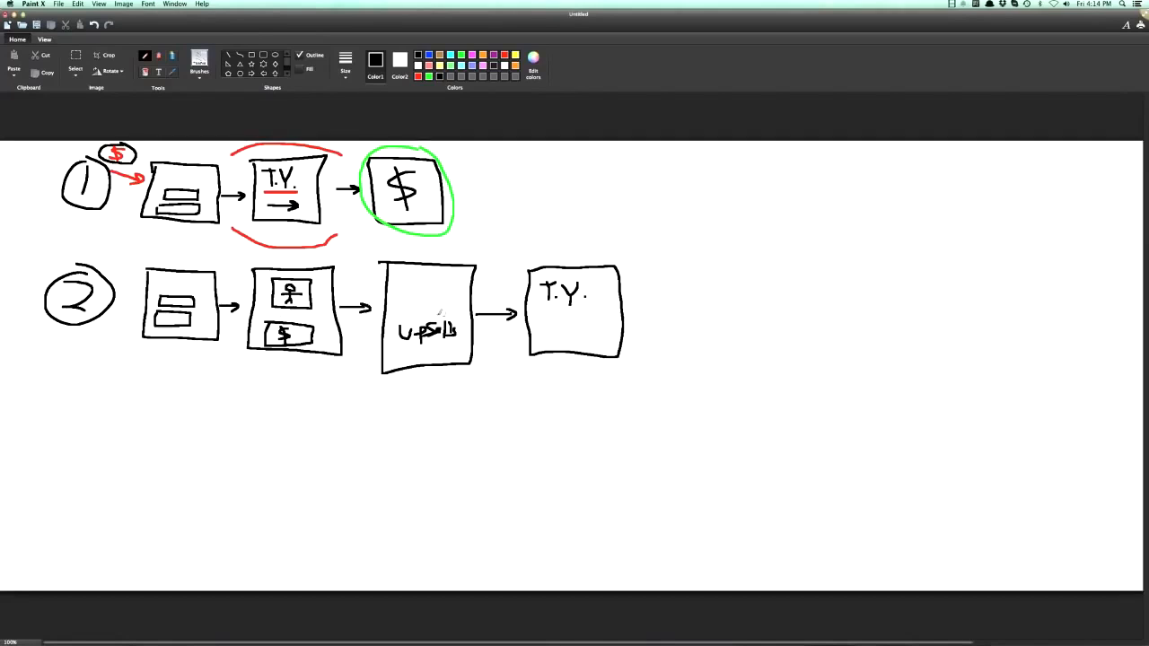
- Write the label Opt beside the first row and SALES beside the second row
left_click_drag(16, 160, 33, 169)
mouse_move(35, 155)
left_mouse_down()
mouse_move(34, 173)
mouse_move(45, 163)
left_mouse_up()
mouse_move(14, 278)
left_mouse_down()
mouse_move(8, 289)
mouse_move(26, 283)
left_mouse_up()
left_click_drag(29, 277, 34, 290)
left_click_drag(34, 289, 39, 282)
left_click_drag(35, 278, 41, 287)
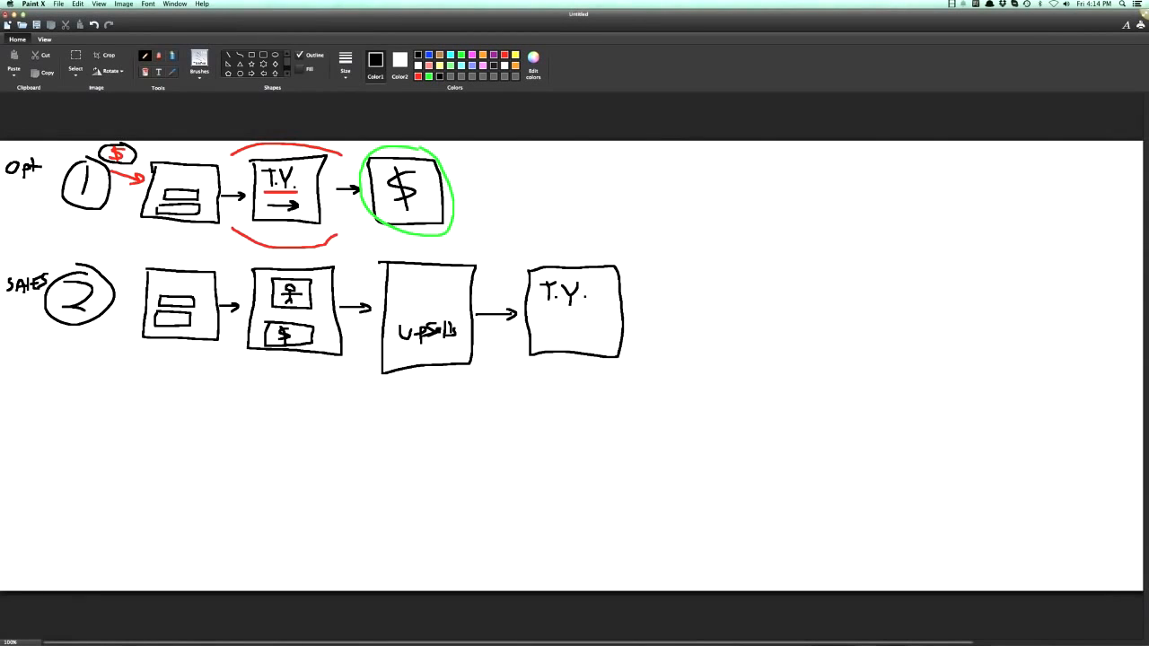
- Switch to ClickFunnels in Chrome, view the Sales Funnel and Optin Lead Capture Funnel types, and play the opt-in page video
left_click_drag(579, 16, 583, 245)
left_click(161, 20)
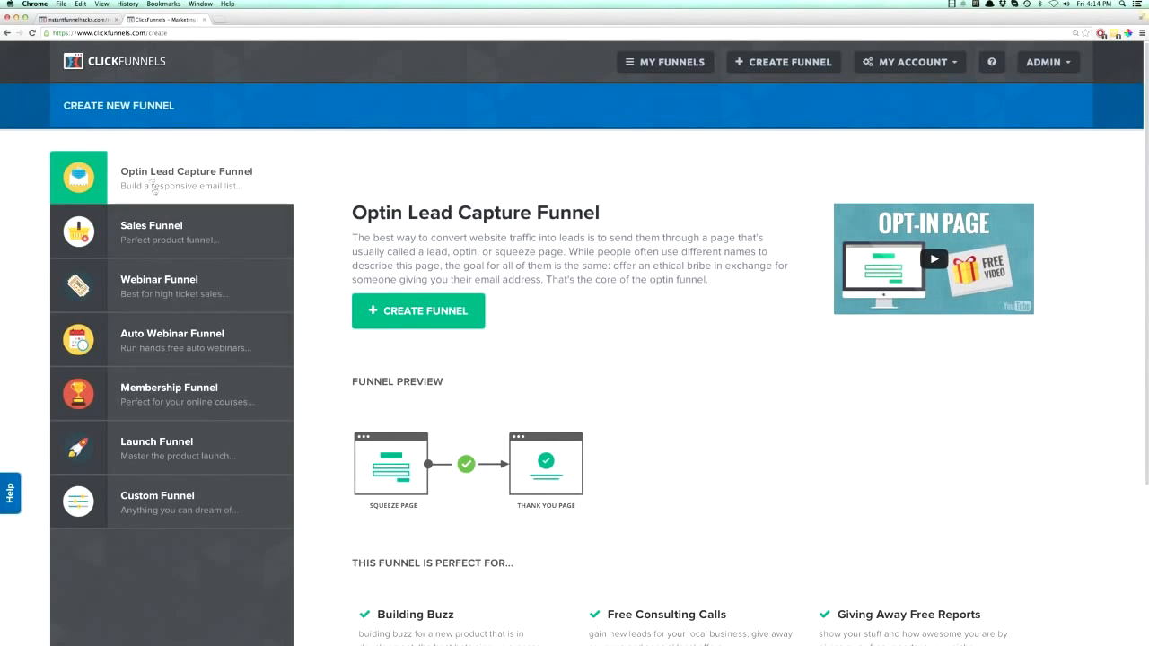
left_click(157, 238)
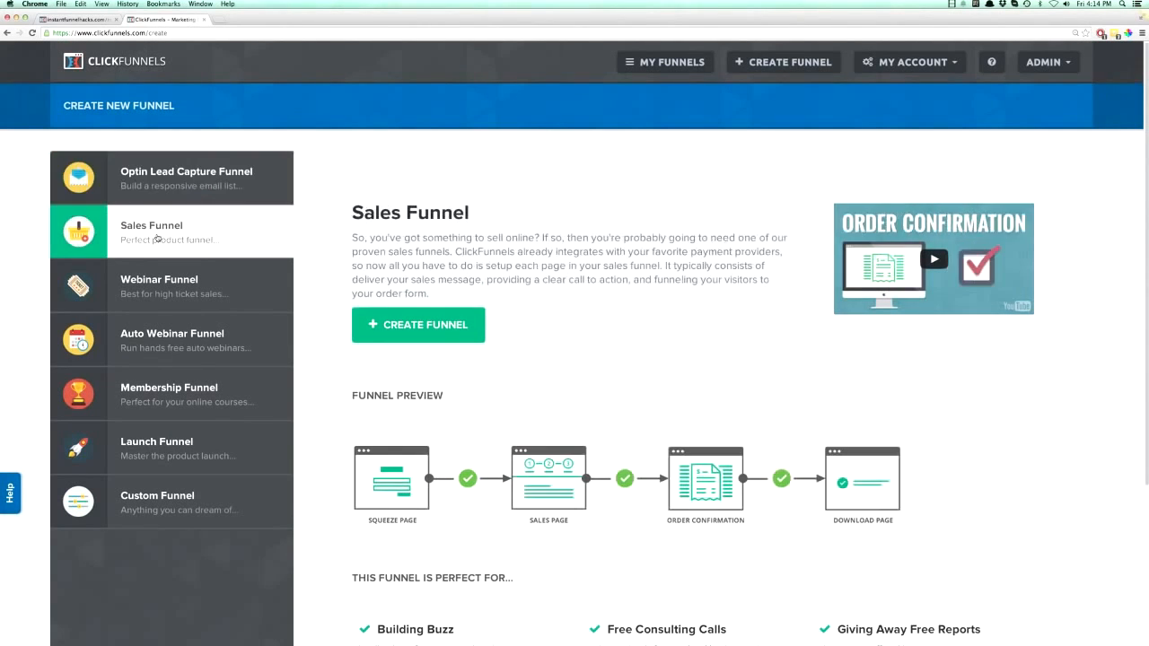
left_click(166, 191)
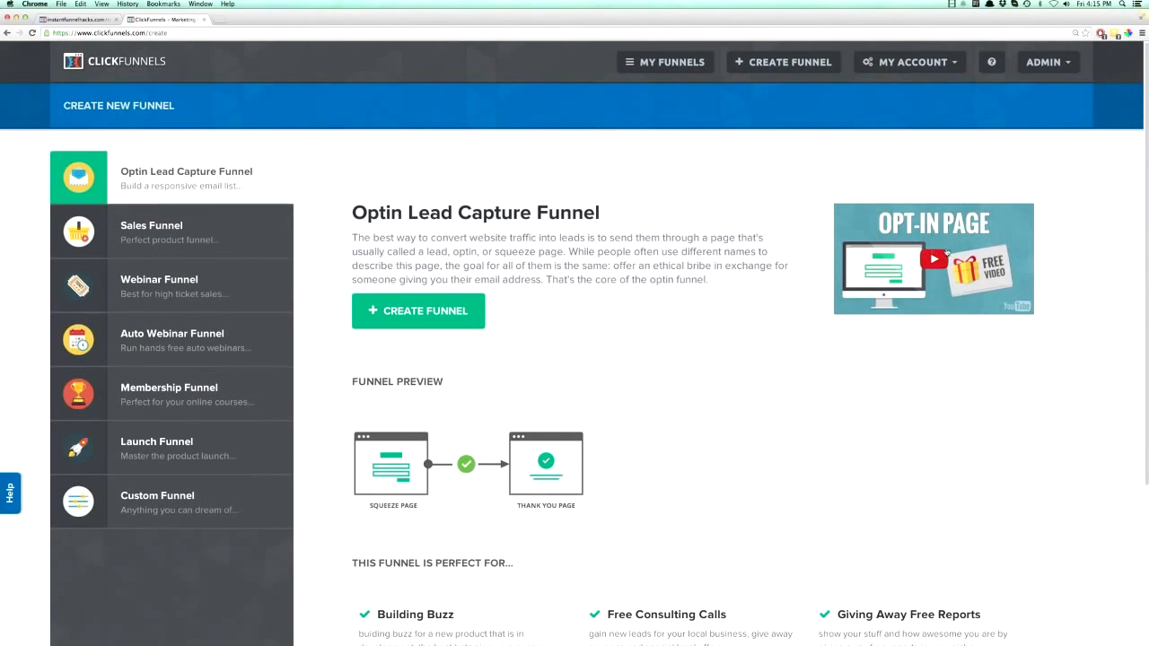
left_click(932, 260)
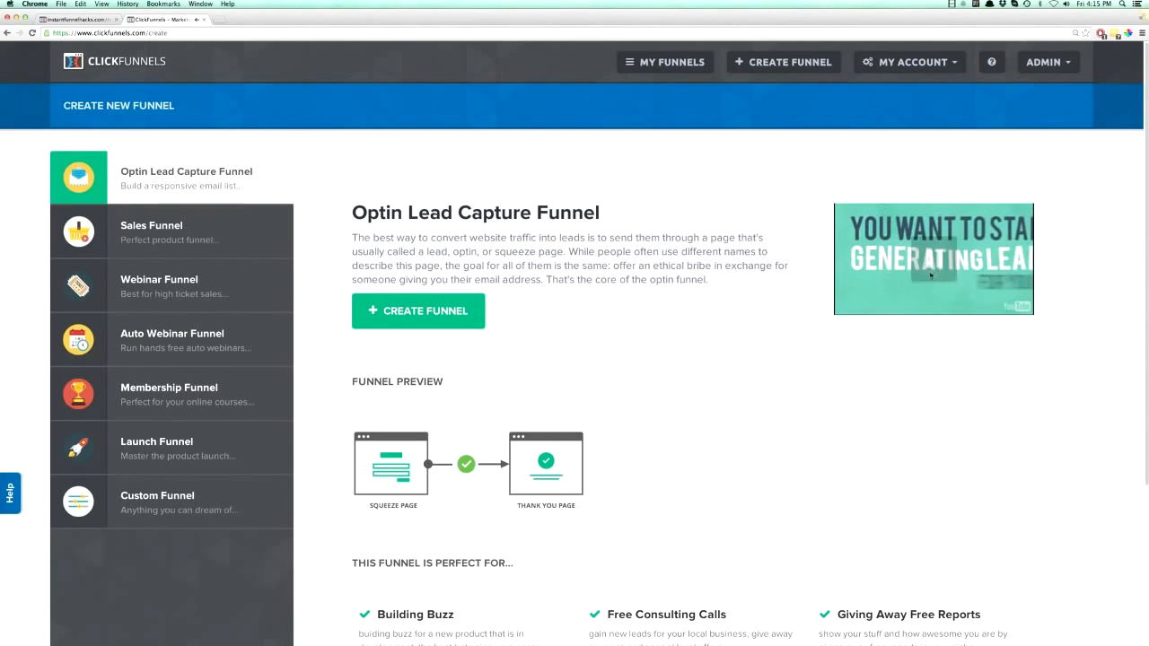
left_click(152, 235)
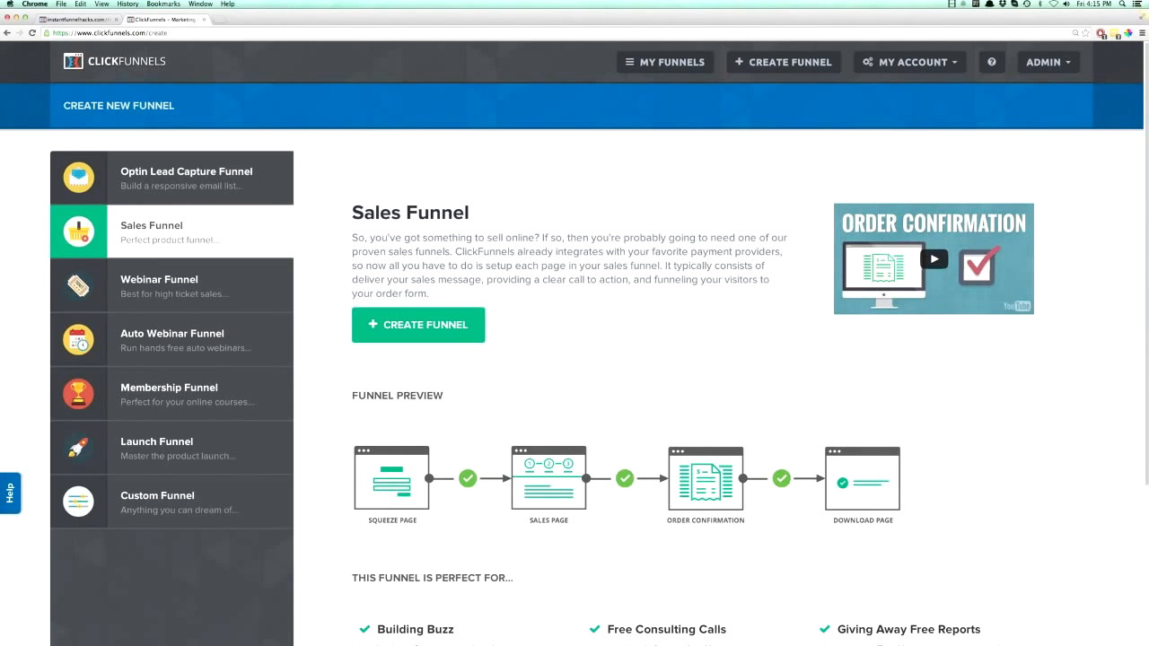
- Switch back to the Paint X drawing and start a third row labelled Webinar with a circled 3
key("super+space")
type("pain")
key("Return")
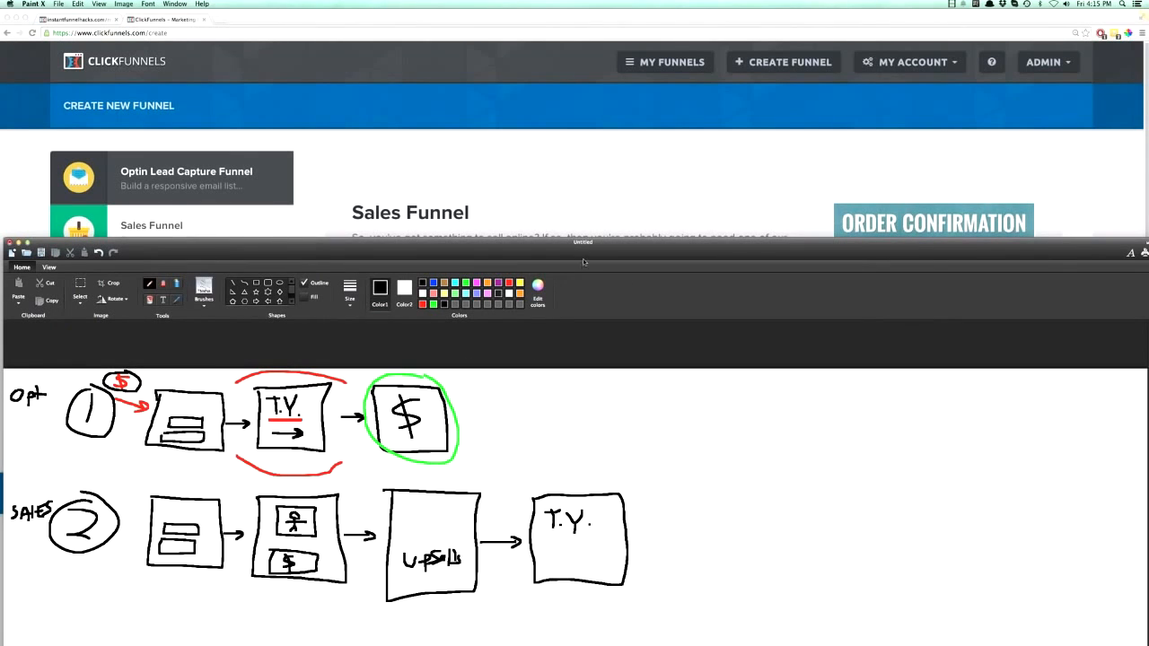
left_click_drag(587, 240, 583, 13)
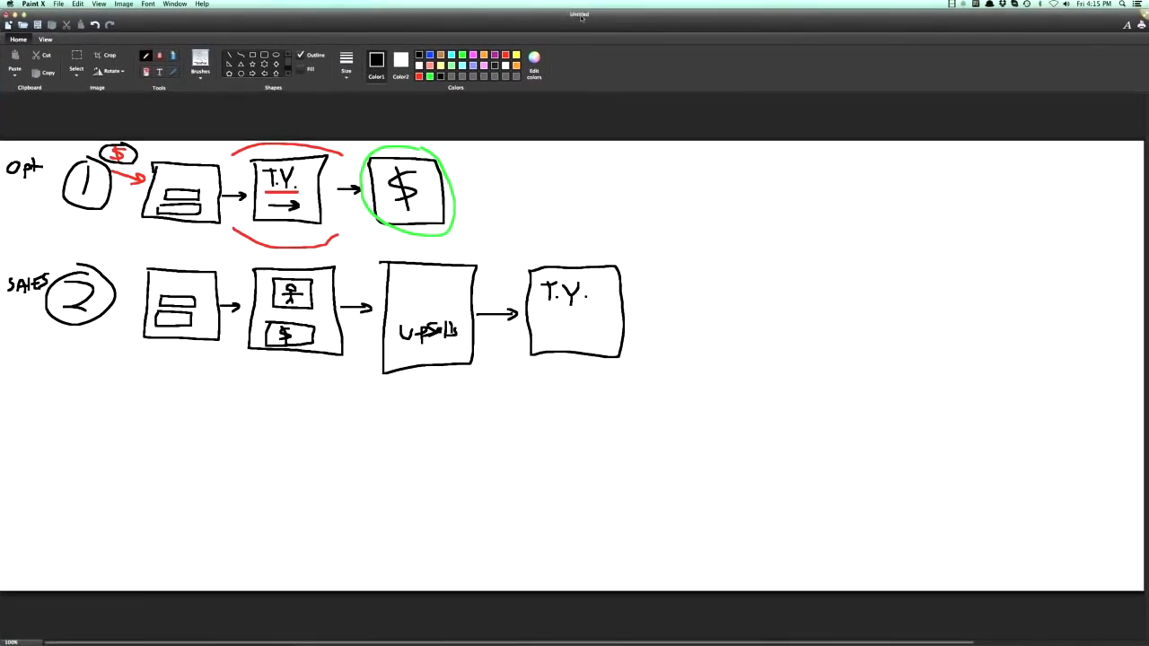
mouse_move(7, 375)
left_mouse_down()
mouse_move(29, 386)
mouse_move(36, 375)
mouse_move(110, 383)
mouse_move(99, 404)
left_mouse_up()
mouse_move(106, 352)
left_mouse_down()
mouse_move(99, 417)
mouse_move(108, 352)
left_mouse_up()
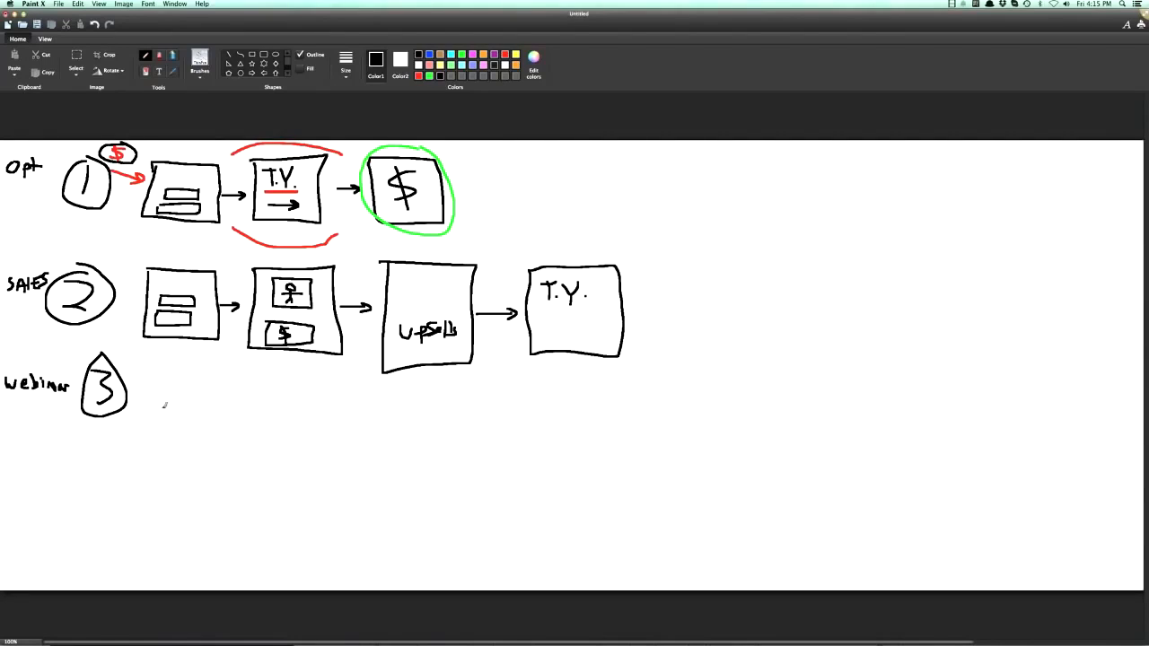
- Draw a Register box in the Webinar row, connected through the text GTW by an arrow to a box labelled TY
mouse_move(162, 370)
left_mouse_down()
mouse_move(224, 440)
mouse_move(232, 359)
mouse_move(162, 360)
mouse_move(203, 395)
mouse_move(190, 385)
left_mouse_up()
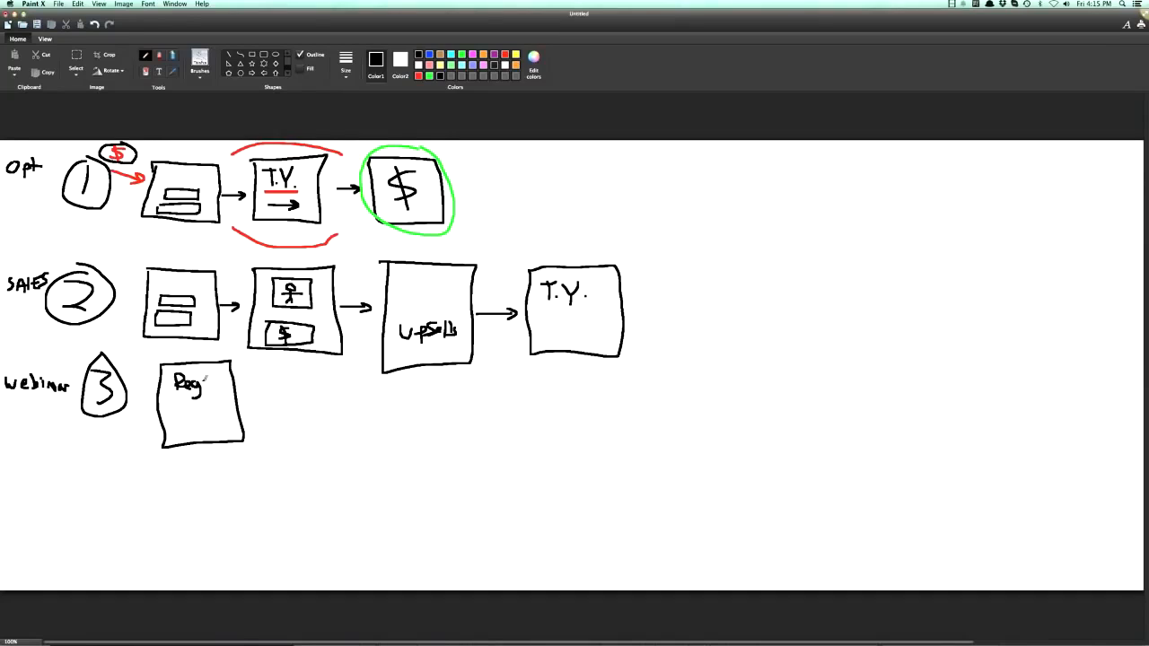
mouse_move(206, 378)
left_mouse_down()
mouse_move(225, 386)
mouse_move(212, 417)
mouse_move(246, 403)
mouse_move(270, 370)
mouse_move(273, 380)
left_mouse_up()
mouse_move(268, 370)
left_mouse_down()
mouse_move(287, 377)
mouse_move(294, 366)
mouse_move(286, 389)
mouse_move(372, 431)
mouse_move(354, 382)
mouse_move(314, 378)
mouse_move(325, 410)
left_mouse_up()
mouse_move(316, 392)
left_mouse_down()
mouse_move(338, 390)
mouse_move(339, 404)
mouse_move(346, 388)
mouse_move(342, 409)
left_mouse_up()
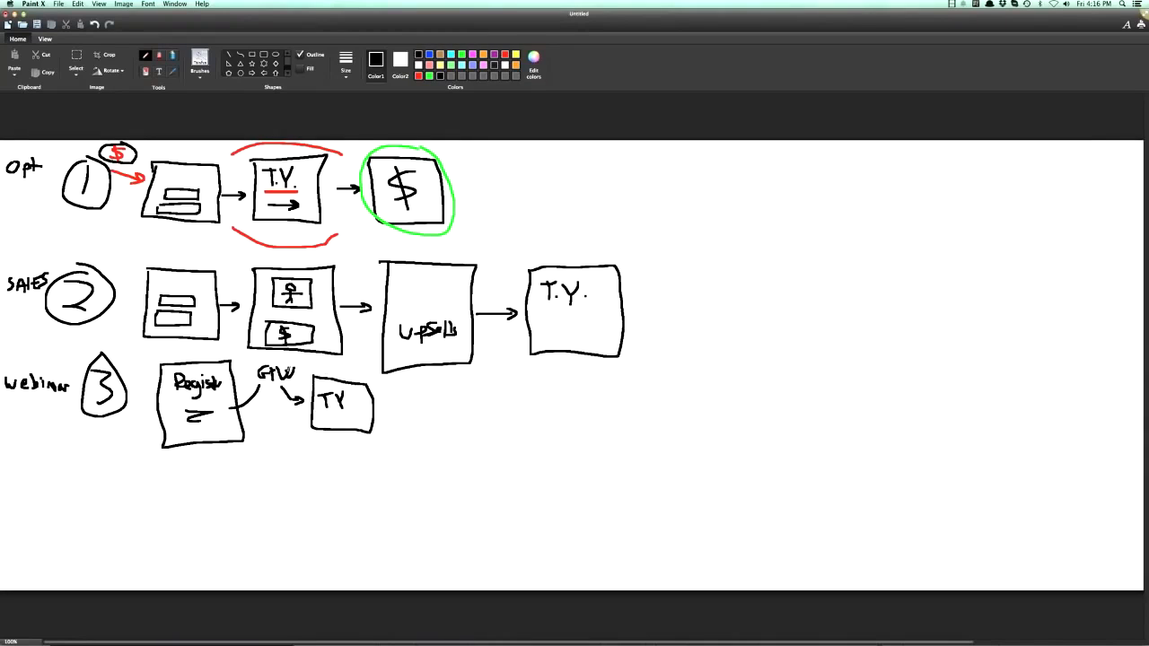
- Add a fourth row labelled Auto Webinar with a circled 4 and a box labelled R leading to a box labelled TY
mouse_move(15, 471)
left_mouse_down()
mouse_move(7, 486)
mouse_move(43, 468)
mouse_move(43, 487)
left_mouse_up()
mouse_move(38, 477)
left_mouse_down()
mouse_move(56, 476)
mouse_move(17, 499)
mouse_move(76, 503)
left_mouse_up()
mouse_move(94, 465)
left_mouse_down()
mouse_move(109, 513)
mouse_move(112, 449)
mouse_move(165, 503)
mouse_move(215, 468)
mouse_move(181, 466)
mouse_move(238, 484)
mouse_move(236, 494)
mouse_move(283, 501)
mouse_move(254, 471)
left_mouse_up()
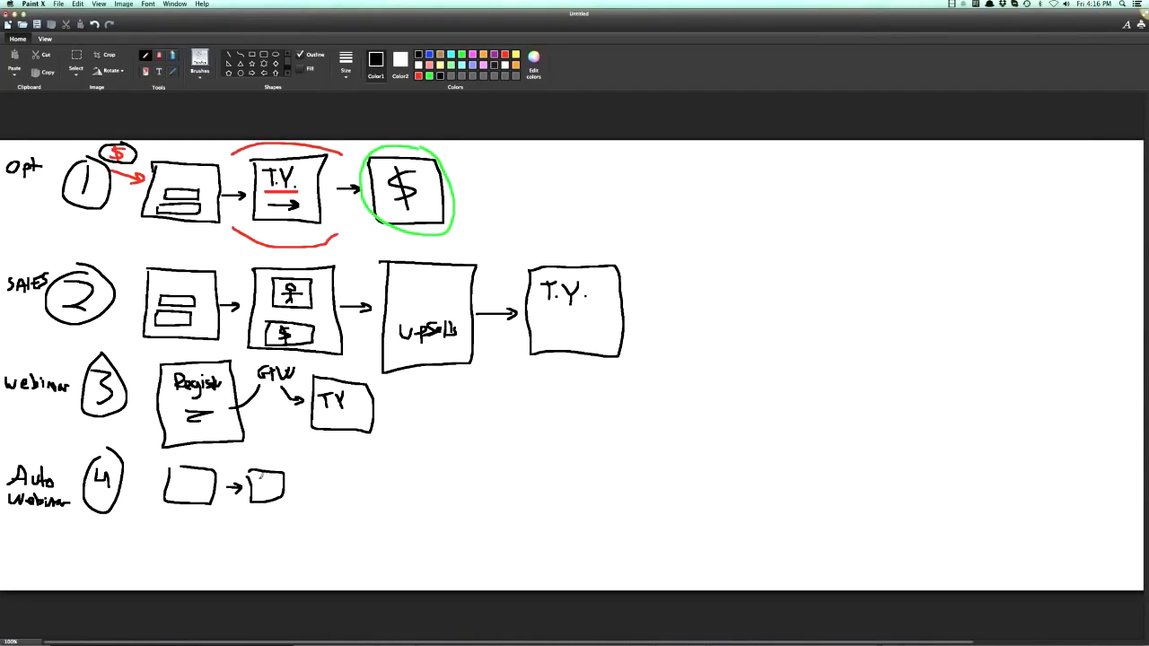
left_click_drag(181, 477, 194, 491)
left_click_drag(259, 477, 269, 499)
- Branch an arrow down from the Auto Webinar R box to a box labelled L, followed by an arrow to another R box
mouse_move(180, 505)
left_mouse_down()
mouse_move(176, 530)
mouse_move(213, 539)
mouse_move(265, 520)
mouse_move(223, 523)
mouse_move(253, 537)
left_mouse_up()
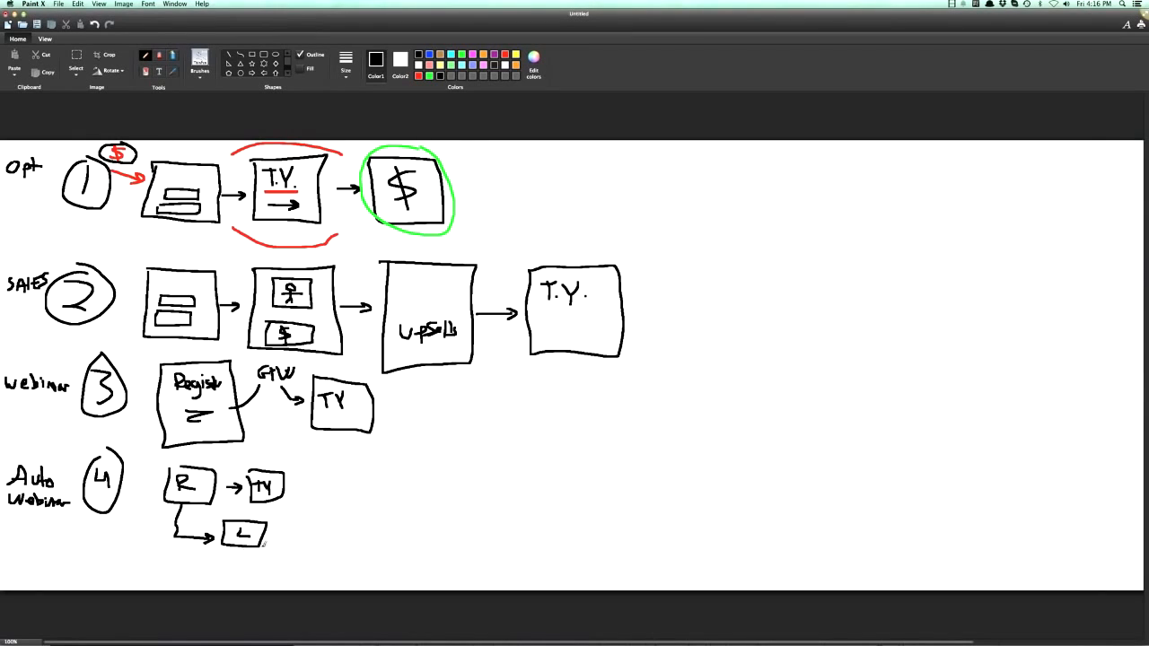
mouse_move(268, 537)
left_mouse_down()
mouse_move(305, 543)
mouse_move(316, 531)
left_mouse_up()
mouse_move(302, 517)
left_mouse_down()
mouse_move(337, 520)
mouse_move(302, 517)
left_mouse_up()
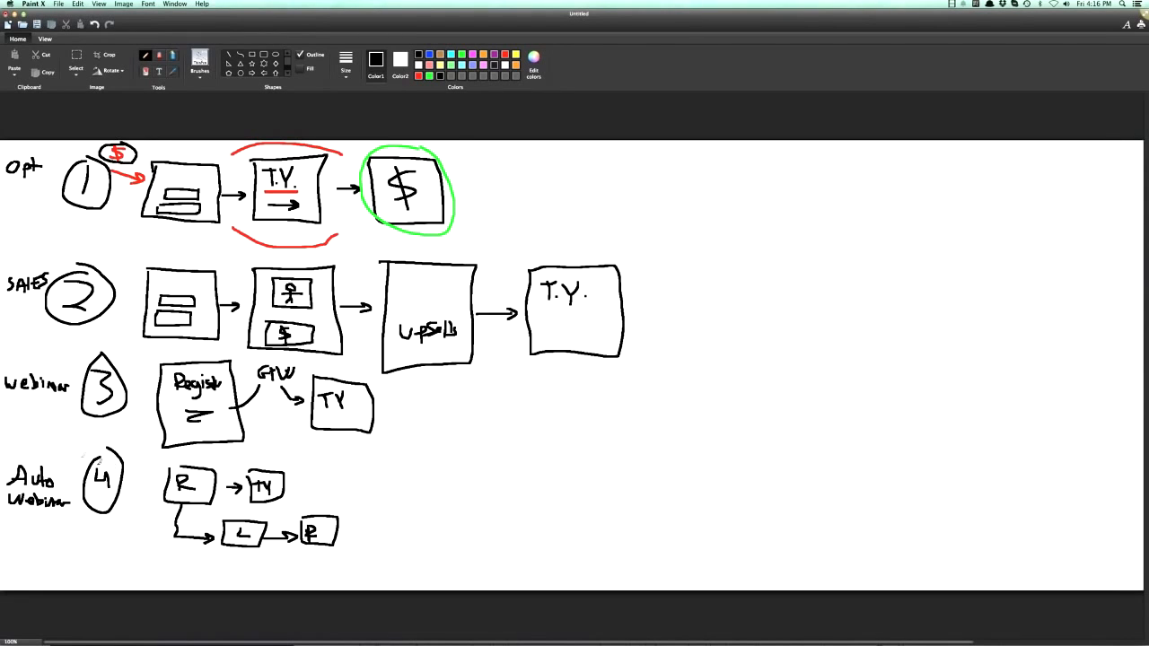
- Switch to ClickFunnels to check the Launch Funnel and Custom Funnel types, and return to the Paint X drawing
key("super+m")
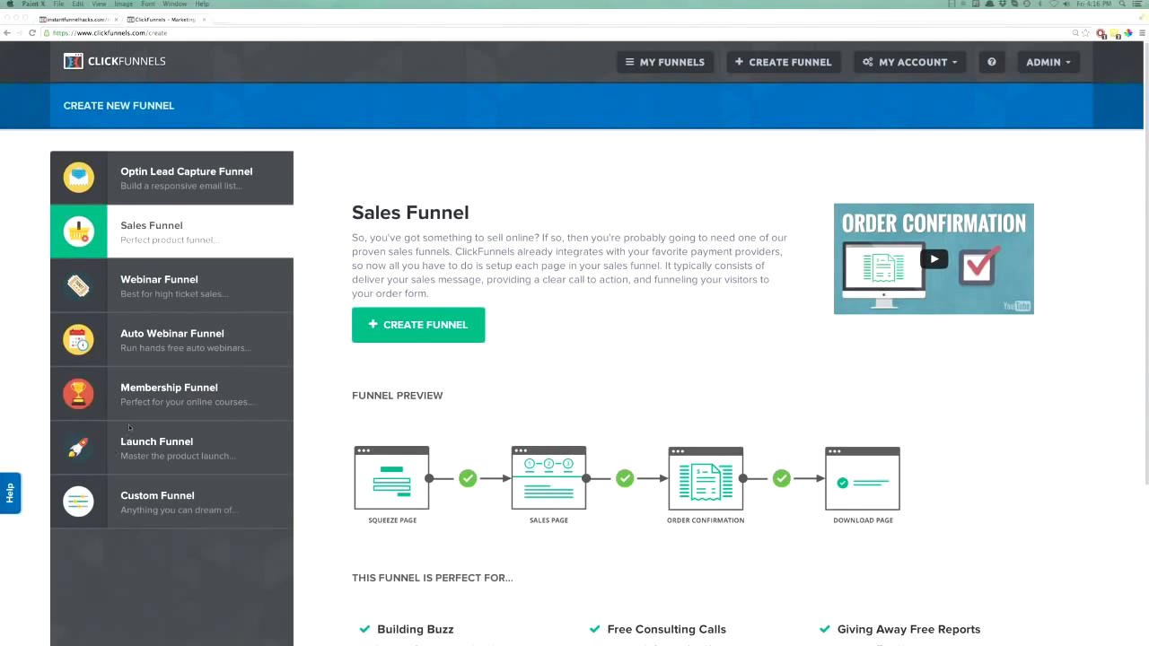
left_click(139, 448)
left_click(153, 496)
mouse_move(0, 538)
left_mouse_down()
mouse_move(0, 500)
mouse_move(499, 114)
mouse_move(498, 14)
left_mouse_up()
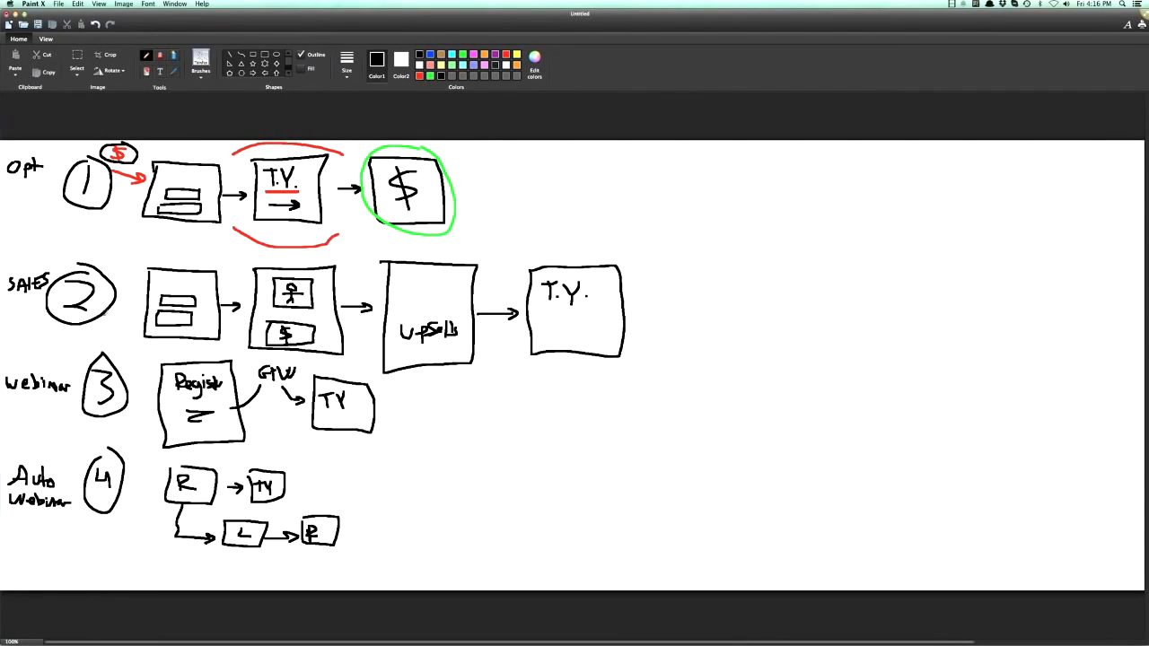
- Draw a long vertical divider beside the four rows and write P.L. with a circled 5 on its empty side
left_click_drag(645, 158, 688, 527)
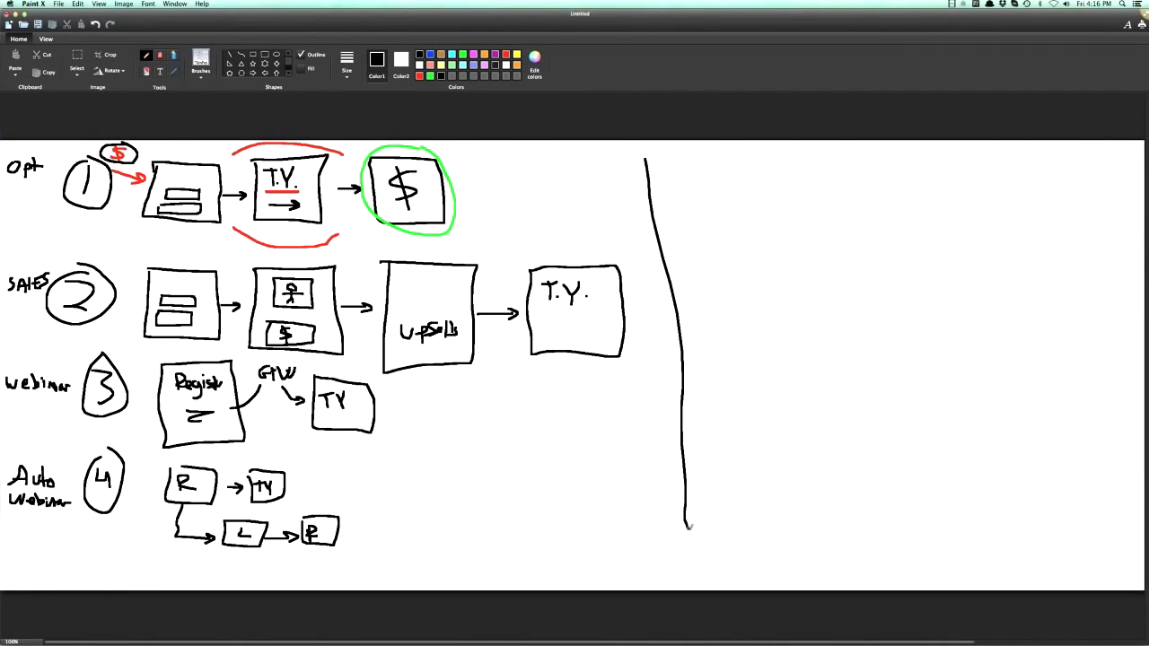
mouse_move(675, 191)
left_mouse_down()
mouse_move(686, 167)
mouse_move(676, 179)
mouse_move(716, 188)
mouse_move(756, 170)
mouse_move(749, 185)
left_mouse_up()
left_click(698, 186)
left_click(725, 187)
mouse_move(754, 165)
left_mouse_down()
mouse_move(768, 160)
mouse_move(733, 204)
mouse_move(778, 154)
left_mouse_up()
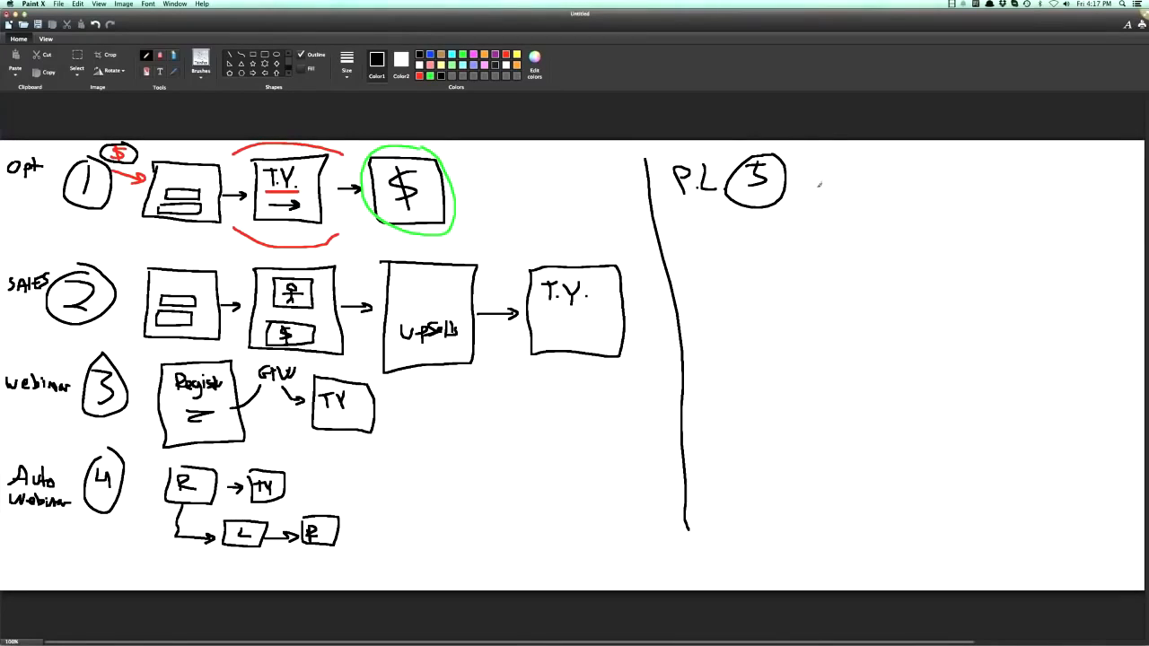
- Draw four page boxes in a row beside the circled 5, each with small navigation boxes and a video rectangle inside
mouse_move(815, 160)
left_mouse_down()
mouse_move(814, 239)
mouse_move(876, 239)
mouse_move(822, 163)
left_mouse_up()
mouse_move(896, 161)
left_mouse_down()
mouse_move(939, 241)
mouse_move(962, 166)
mouse_move(896, 163)
left_mouse_up()
mouse_move(976, 164)
left_mouse_down()
mouse_move(980, 230)
mouse_move(1028, 215)
mouse_move(977, 166)
mouse_move(1043, 239)
mouse_move(1109, 192)
mouse_move(1049, 160)
left_mouse_up()
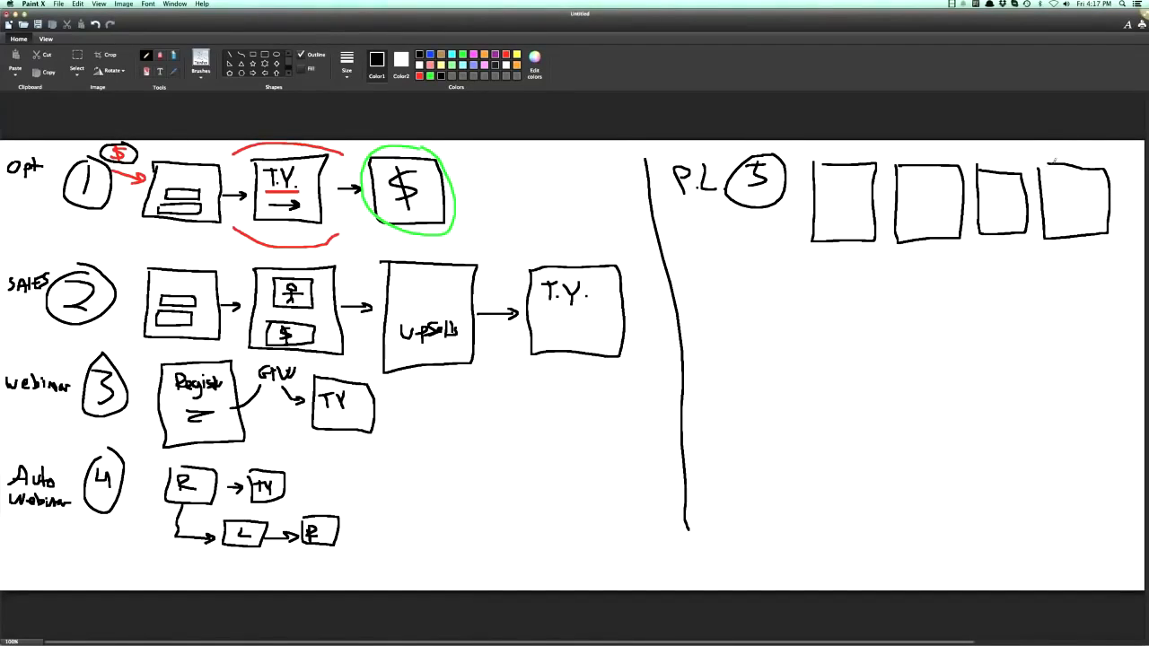
mouse_move(829, 183)
left_mouse_down()
mouse_move(827, 195)
mouse_move(854, 210)
mouse_move(831, 185)
mouse_move(865, 167)
mouse_move(949, 188)
mouse_move(918, 211)
mouse_move(908, 192)
mouse_move(939, 175)
mouse_move(960, 176)
mouse_move(988, 212)
mouse_move(986, 198)
left_mouse_up()
mouse_move(993, 183)
left_mouse_down()
mouse_move(1081, 221)
mouse_move(1065, 228)
mouse_move(1075, 215)
mouse_move(1071, 170)
mouse_move(1076, 185)
left_mouse_up()
mouse_move(1077, 185)
left_mouse_down()
mouse_move(1081, 172)
mouse_move(1089, 185)
mouse_move(1101, 175)
left_mouse_up()
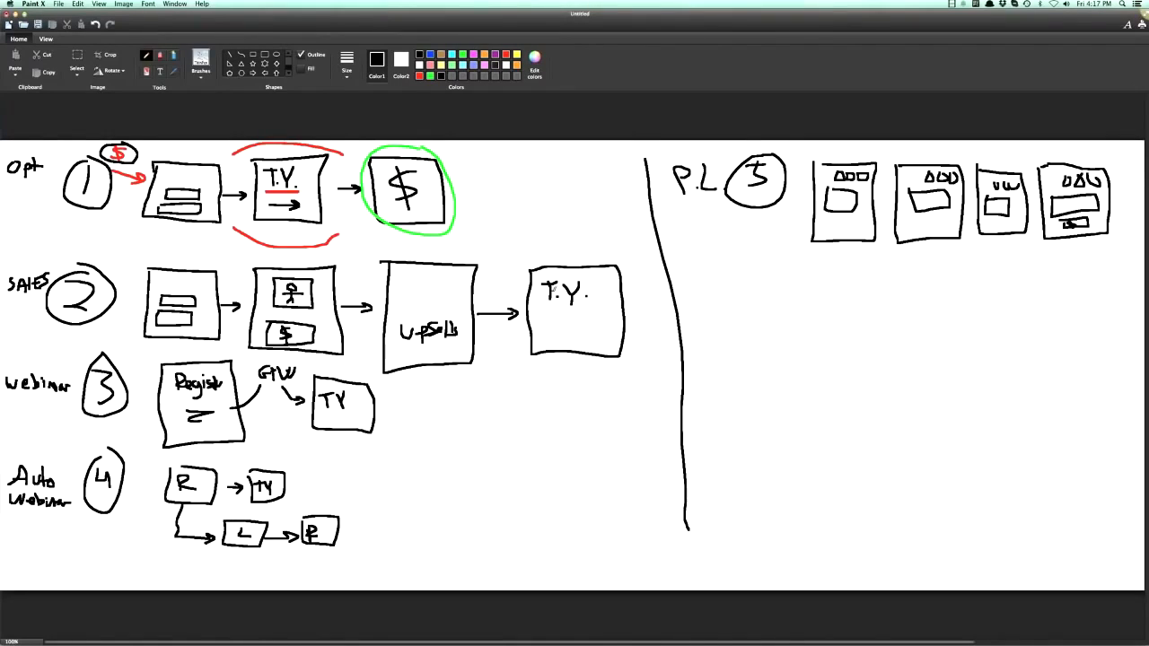
- Circle the T.Y. box at the end of the Sales row in green
left_click(495, 54)
left_click(462, 55)
mouse_move(539, 244)
left_mouse_down()
mouse_move(544, 364)
mouse_move(614, 259)
mouse_move(546, 243)
left_mouse_up()
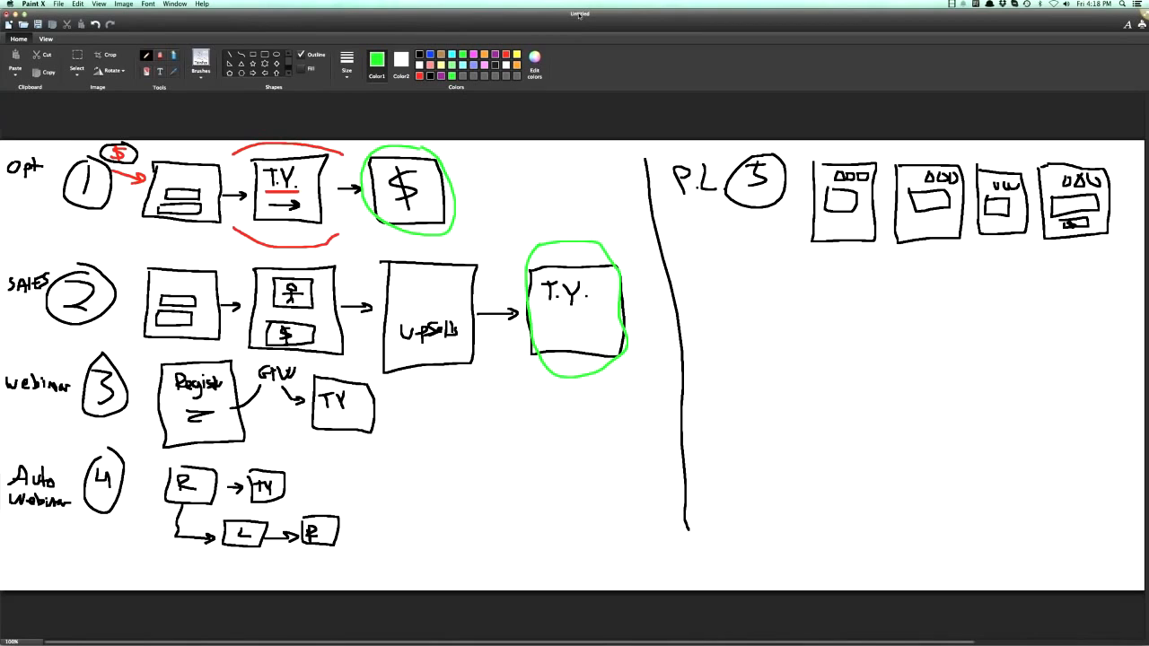
mouse_move(553, 22)
left_mouse_down()
mouse_move(392, 24)
mouse_move(512, 26)
left_mouse_up()
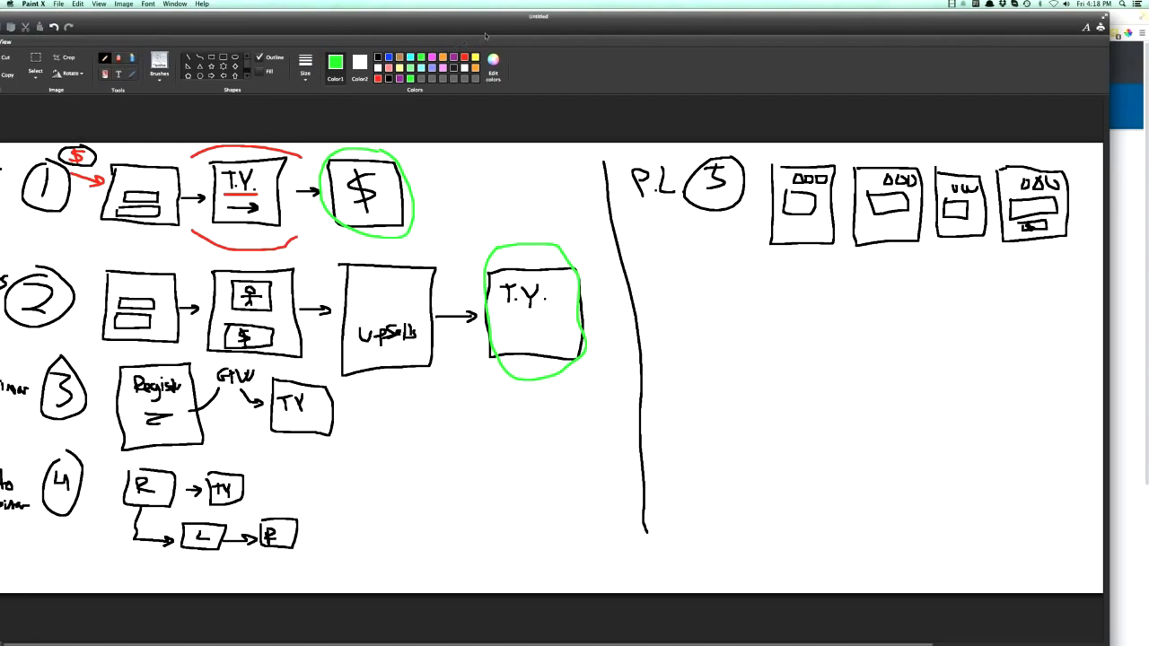
left_click_drag(507, 25, 547, 23)
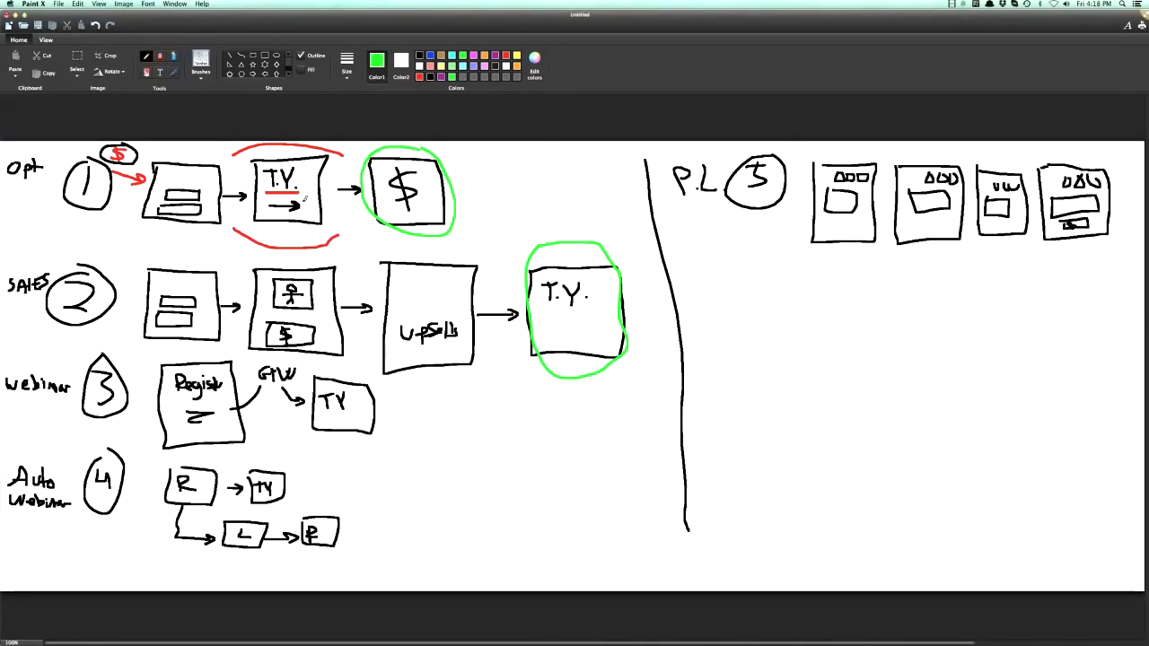
- Create a new blank drawing
left_click(60, 4)
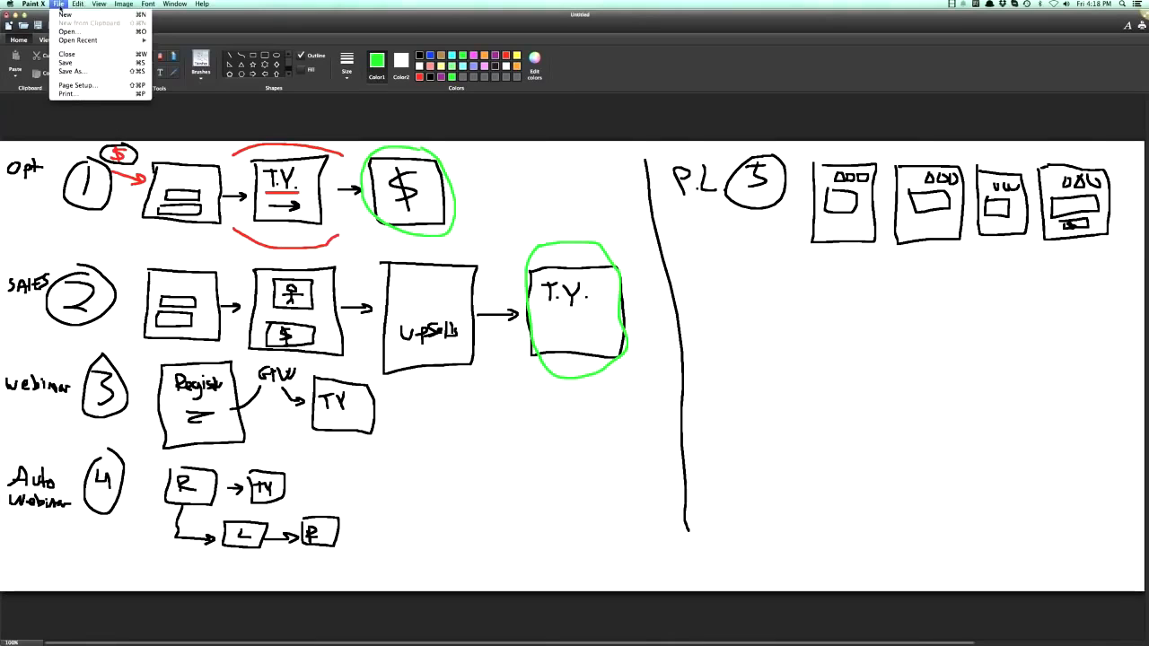
left_click(68, 17)
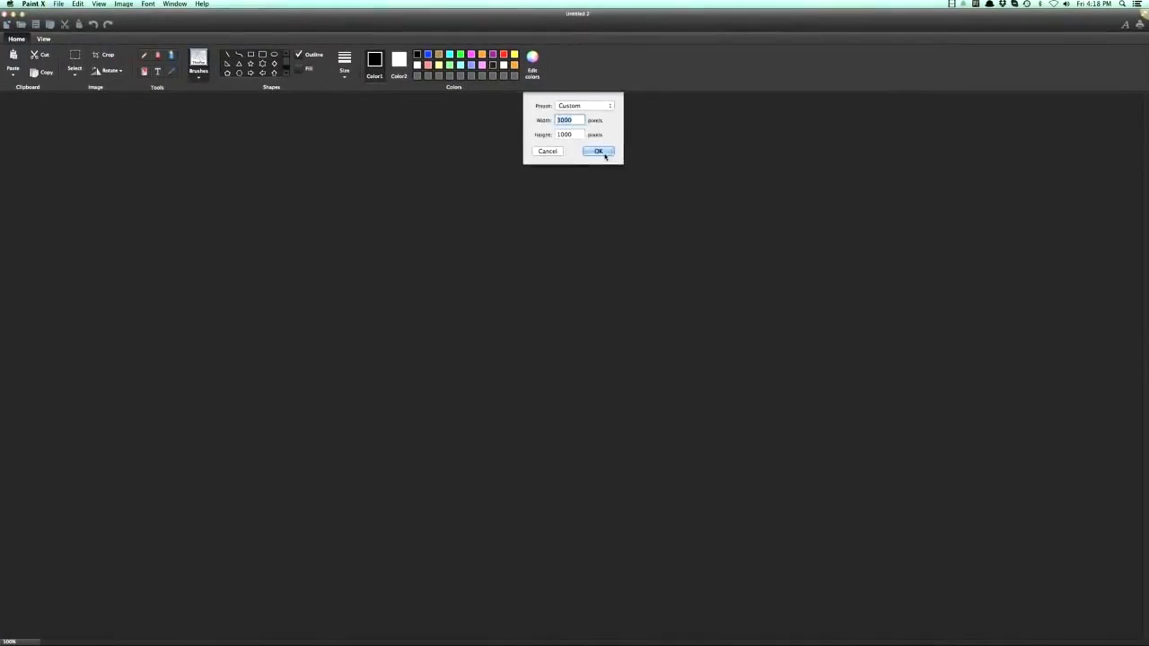
left_click(603, 152)
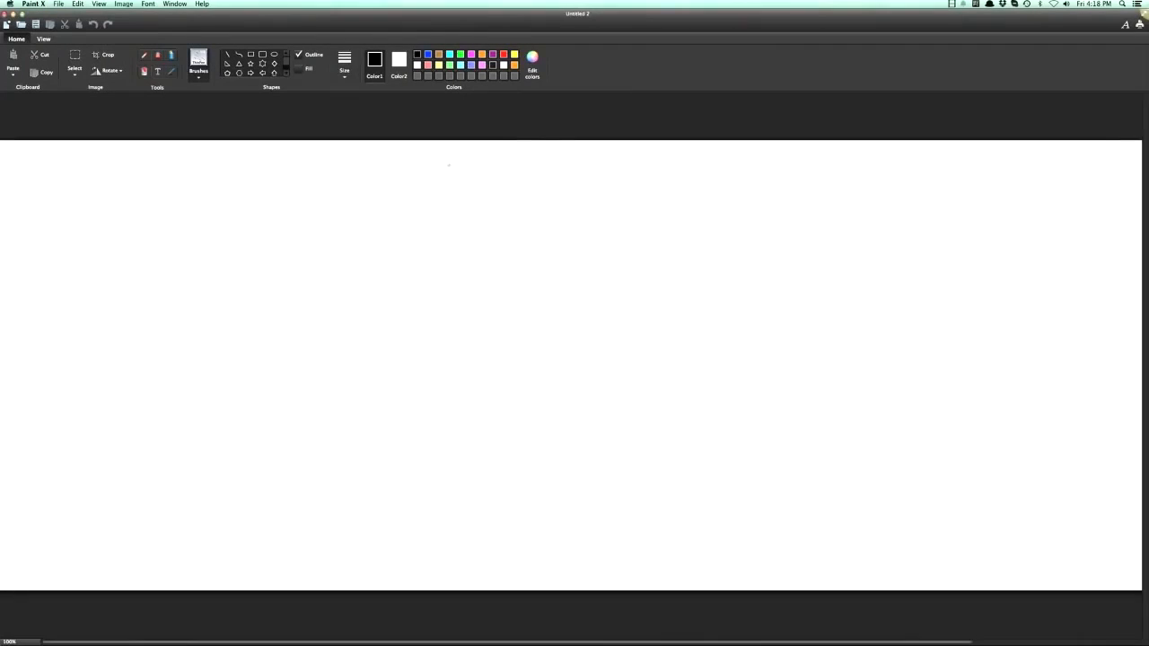
- Draw a banknote with a circled $ inside in green pencil with a thicker line near the canvas's left edge
left_click(145, 57)
left_click(344, 63)
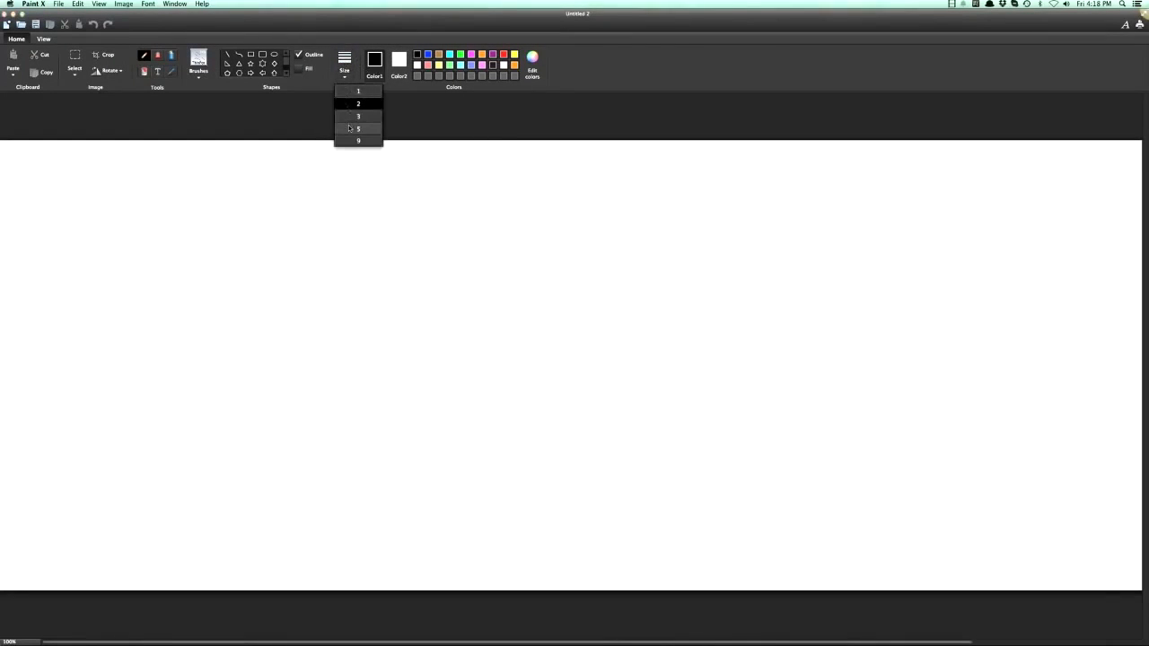
left_click(344, 119)
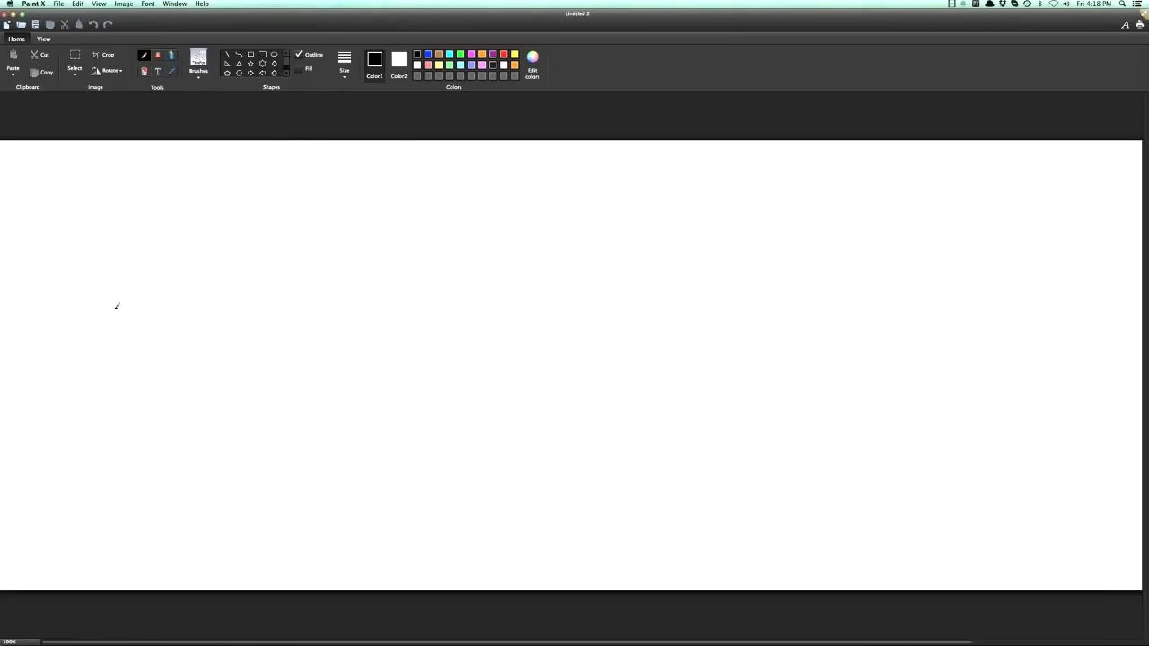
left_click(460, 55)
mouse_move(19, 228)
left_mouse_down()
mouse_move(128, 242)
mouse_move(55, 272)
mouse_move(22, 246)
mouse_move(20, 228)
mouse_move(94, 260)
mouse_move(74, 227)
mouse_move(63, 265)
left_mouse_up()
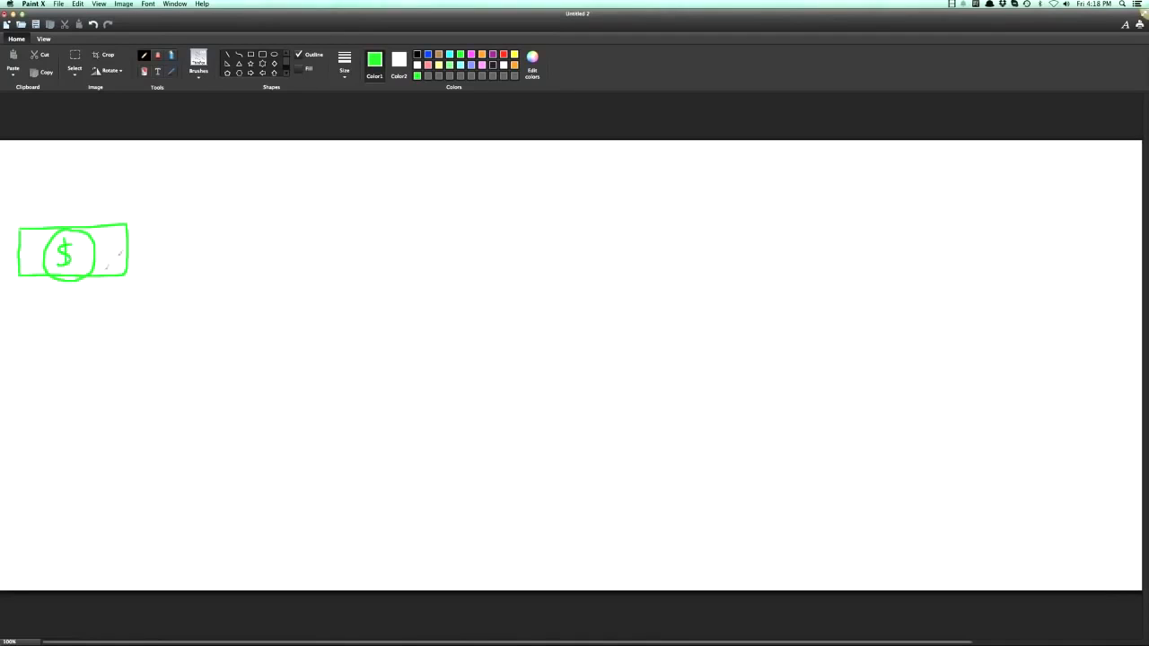
- Draw a black arrow from the banknote to a new rectangular box and write Funnel inside the box
left_click(417, 54)
mouse_move(90, 289)
left_mouse_down()
mouse_move(205, 321)
mouse_move(190, 338)
left_mouse_up()
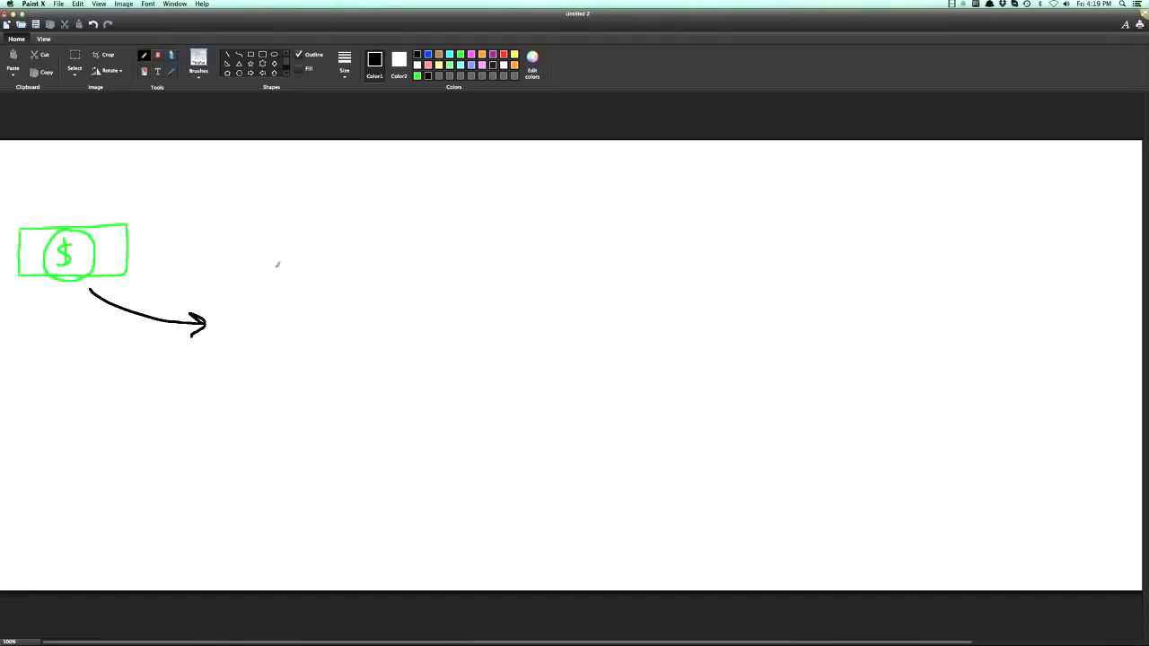
mouse_move(224, 289)
left_mouse_down()
mouse_move(226, 315)
mouse_move(279, 353)
mouse_move(375, 348)
mouse_move(305, 283)
mouse_move(231, 288)
left_mouse_up()
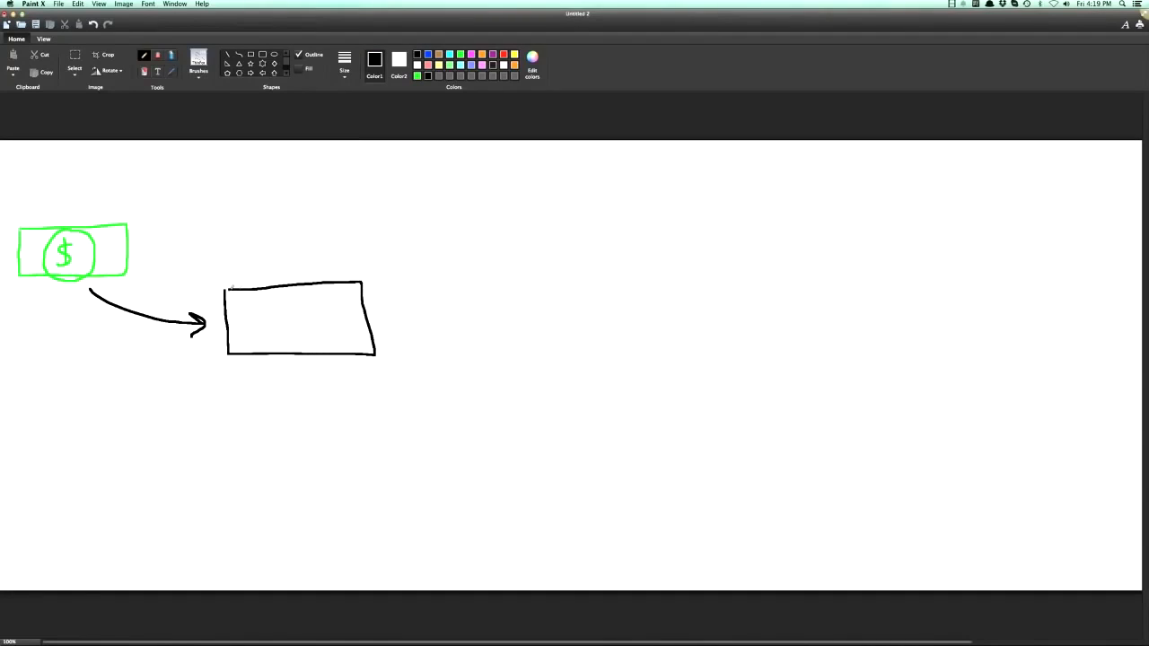
mouse_move(243, 335)
left_mouse_down()
mouse_move(260, 309)
mouse_move(258, 320)
mouse_move(304, 332)
mouse_move(324, 305)
mouse_move(325, 333)
left_mouse_up()
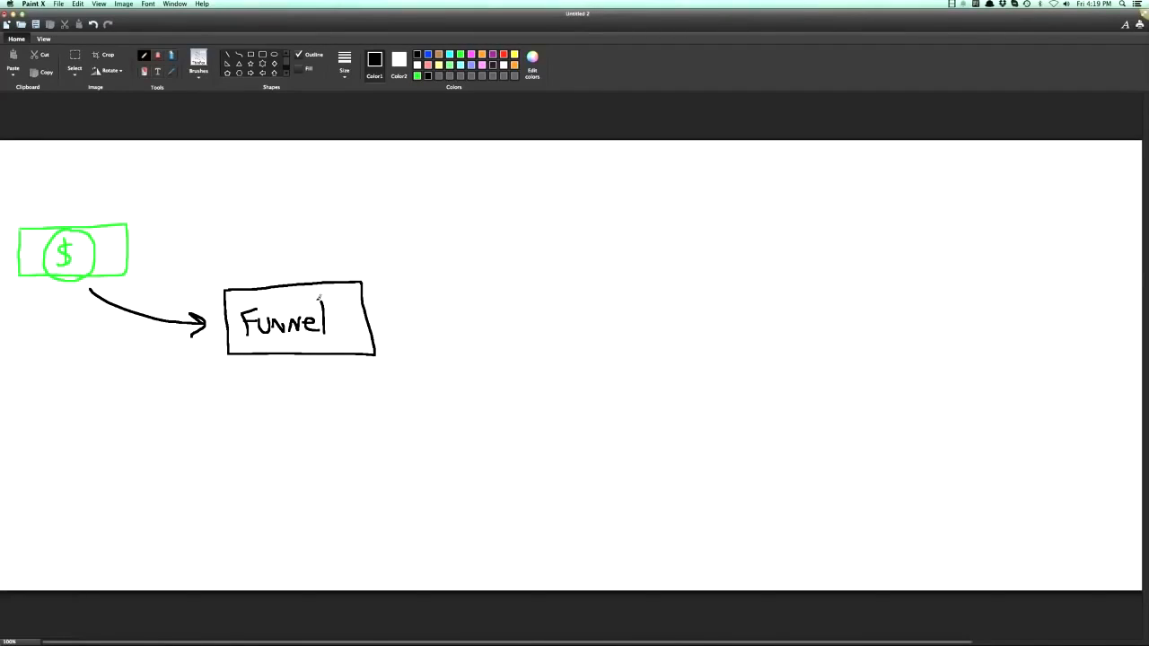
- Write a green $1 with an arrow going into the Funnel box and another $1 with an arrow coming out below it
left_click(418, 75)
left_click_drag(203, 258, 233, 266)
left_click_drag(348, 364, 344, 390)
left_click_drag(361, 368, 381, 389)
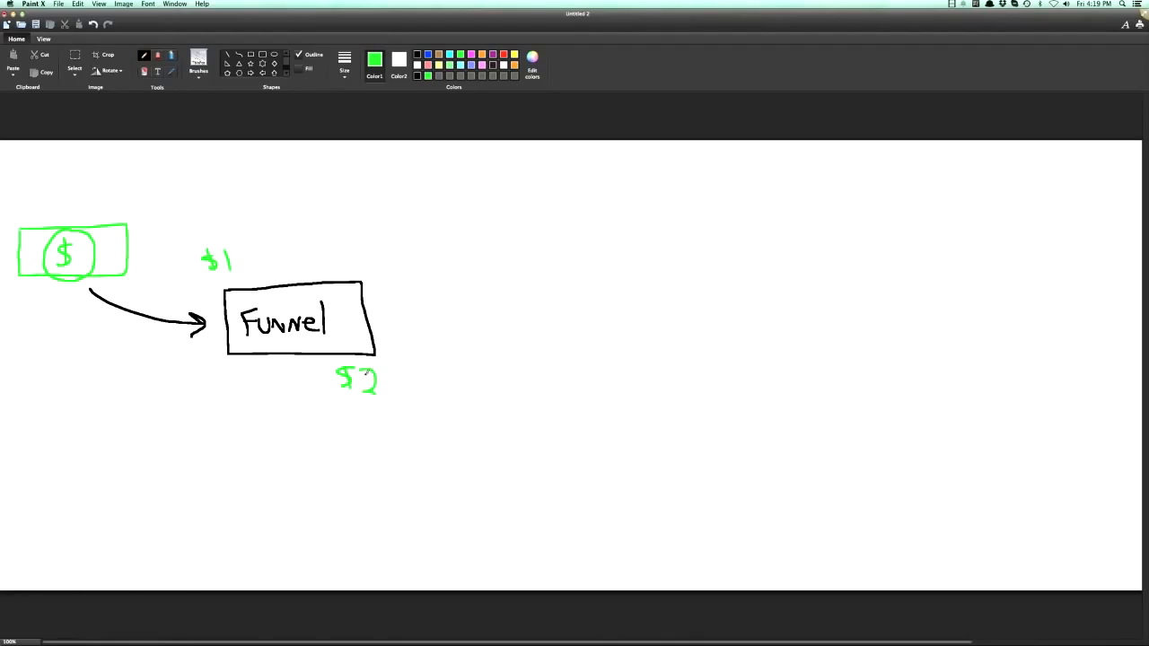
key("super+z")
left_click_drag(363, 363, 366, 388)
left_click_drag(241, 254, 259, 280)
left_click_drag(309, 357, 325, 381)
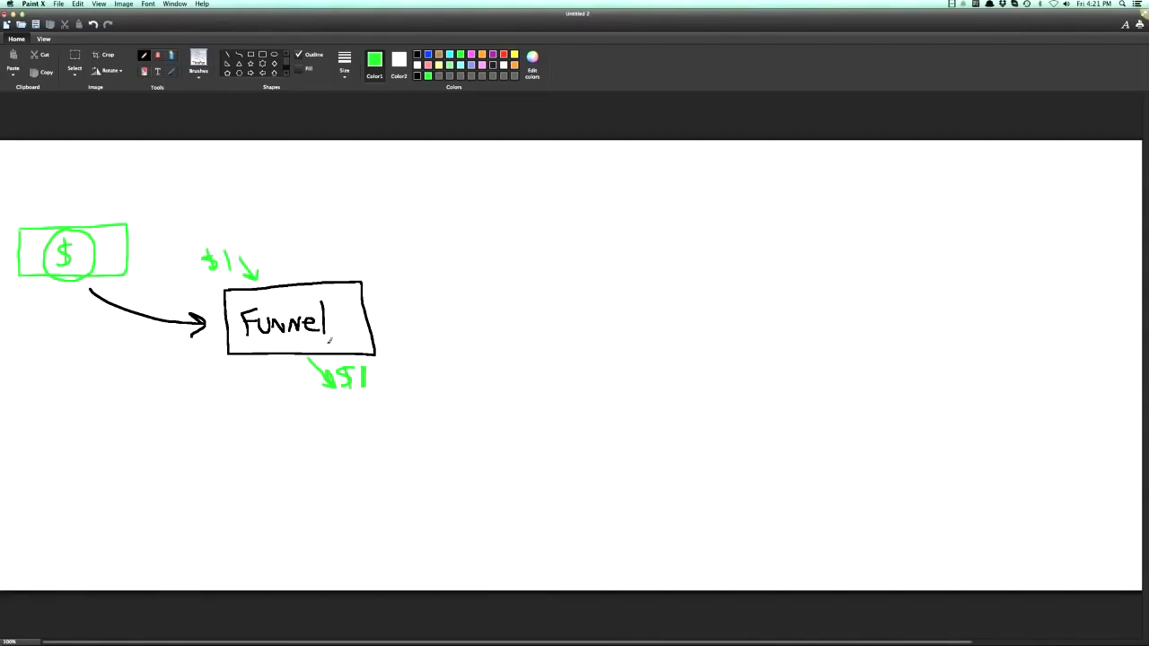
- Draw a red bubble connected to the top of the Funnel box and fill it with small blue stick figures
left_click_drag(330, 282, 369, 239)
key("super+z")
left_click(504, 59)
left_click_drag(323, 283, 356, 243)
mouse_move(358, 179)
left_mouse_down()
mouse_move(412, 169)
mouse_move(437, 241)
mouse_move(408, 165)
mouse_move(380, 177)
mouse_move(388, 193)
mouse_move(361, 207)
mouse_move(362, 221)
mouse_move(370, 212)
left_mouse_up()
left_click(428, 55)
mouse_move(379, 206)
left_mouse_down()
mouse_move(392, 205)
mouse_move(384, 226)
mouse_move(404, 188)
mouse_move(406, 205)
mouse_move(415, 196)
mouse_move(422, 226)
mouse_move(429, 216)
mouse_move(404, 237)
left_mouse_up()
mouse_move(399, 235)
left_mouse_down()
mouse_move(415, 226)
mouse_move(370, 231)
mouse_move(372, 243)
mouse_move(379, 232)
left_mouse_up()
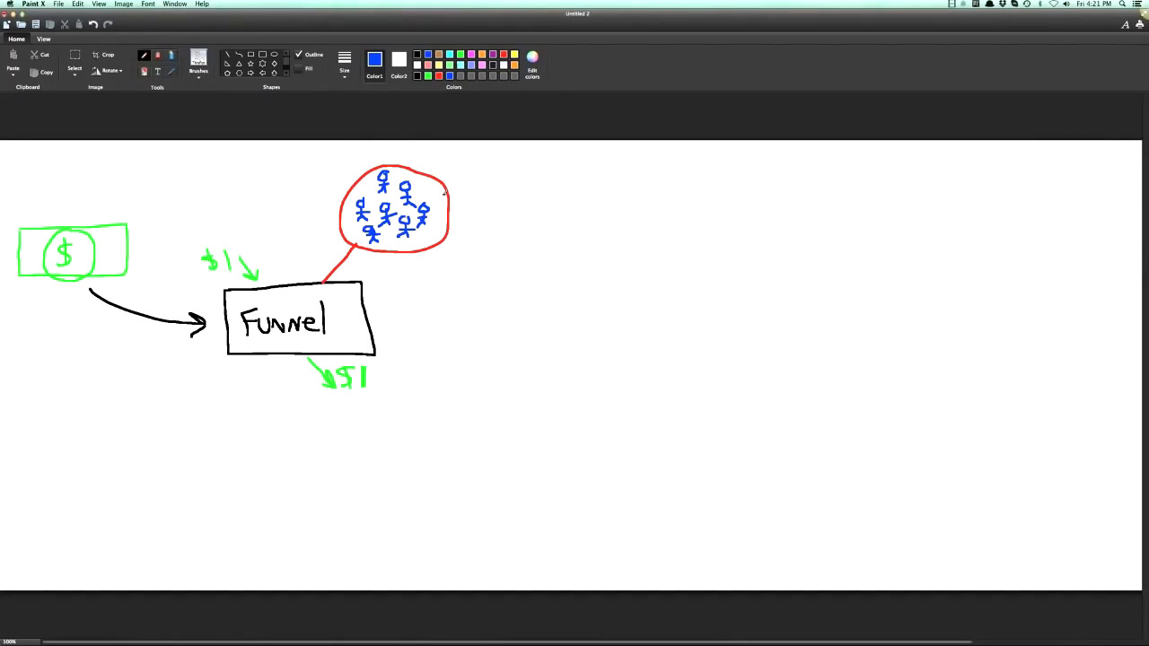
- Underline the outgoing $1 in blue and draw a second black box labelled Funnel beside the stick-figure bubble
left_click_drag(325, 396, 380, 396)
left_click(417, 54)
mouse_move(479, 265)
left_mouse_down()
mouse_move(651, 262)
mouse_move(541, 328)
mouse_move(476, 305)
mouse_move(476, 262)
left_mouse_up()
mouse_move(499, 310)
left_mouse_down()
mouse_move(524, 284)
mouse_move(578, 284)
mouse_move(603, 315)
left_mouse_up()
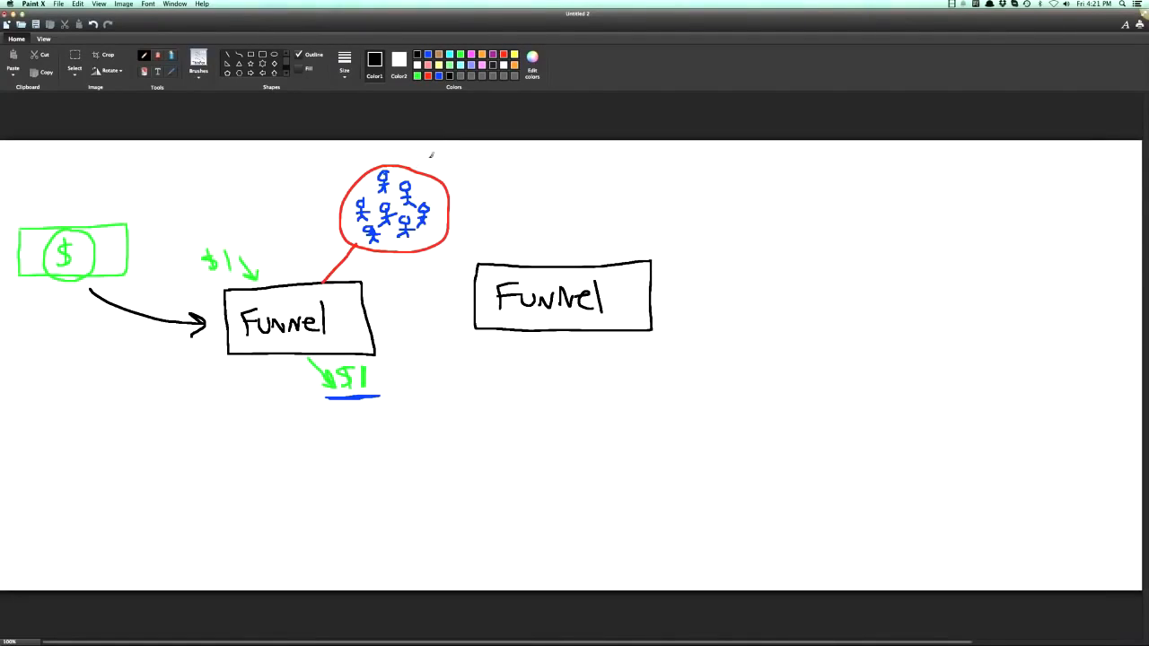
- Draw a black arrow from the stick figures to the second Funnel box and a green arrow from that box to $1
mouse_move(404, 242)
left_mouse_down()
mouse_move(462, 282)
mouse_move(445, 289)
left_mouse_up()
left_click(460, 56)
mouse_move(596, 339)
left_mouse_down()
mouse_move(639, 362)
mouse_move(628, 372)
mouse_move(646, 370)
left_mouse_up()
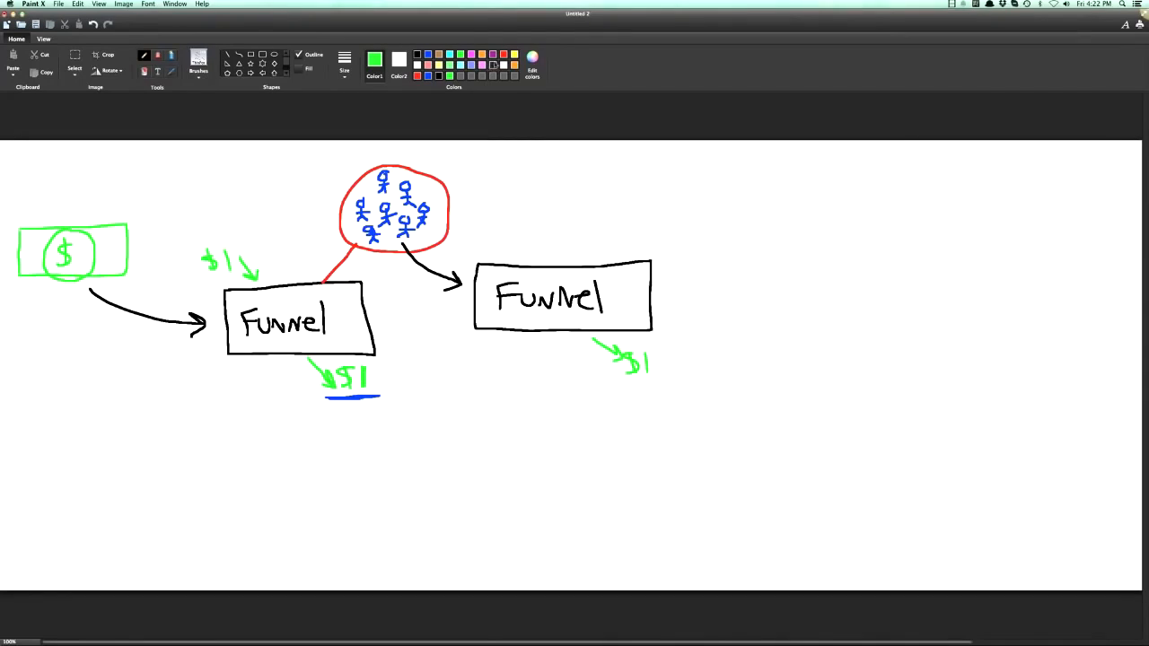
- Circle and underline the second funnel's $1 in red
left_click(504, 55)
mouse_move(640, 333)
left_mouse_down()
mouse_move(629, 388)
mouse_move(634, 333)
left_mouse_up()
mouse_move(636, 380)
left_mouse_down()
mouse_move(659, 377)
mouse_move(628, 384)
left_mouse_up()
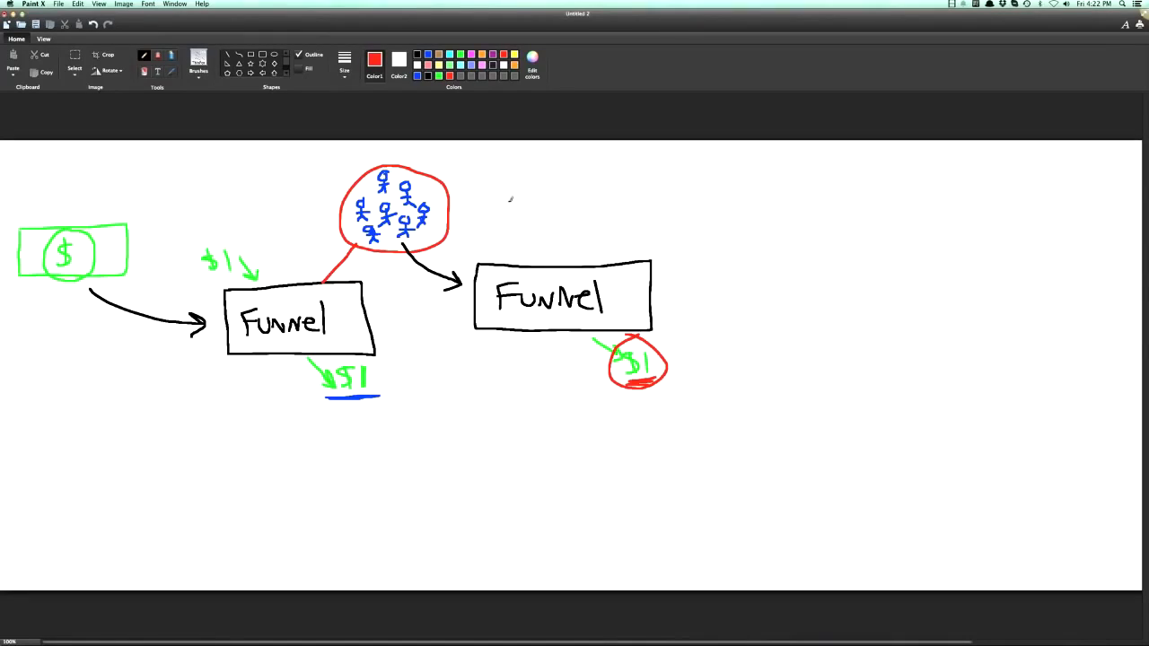
- Draw a black staircase ascending below the funnels and a long arrow rising beneath it
left_click(418, 55)
mouse_move(273, 538)
left_mouse_down()
mouse_move(362, 539)
mouse_move(357, 490)
mouse_move(456, 491)
mouse_move(456, 442)
mouse_move(571, 444)
mouse_move(610, 401)
mouse_move(720, 402)
mouse_move(721, 348)
mouse_move(827, 340)
left_mouse_up()
mouse_move(492, 576)
left_mouse_down()
mouse_move(750, 422)
mouse_move(737, 449)
left_mouse_up()
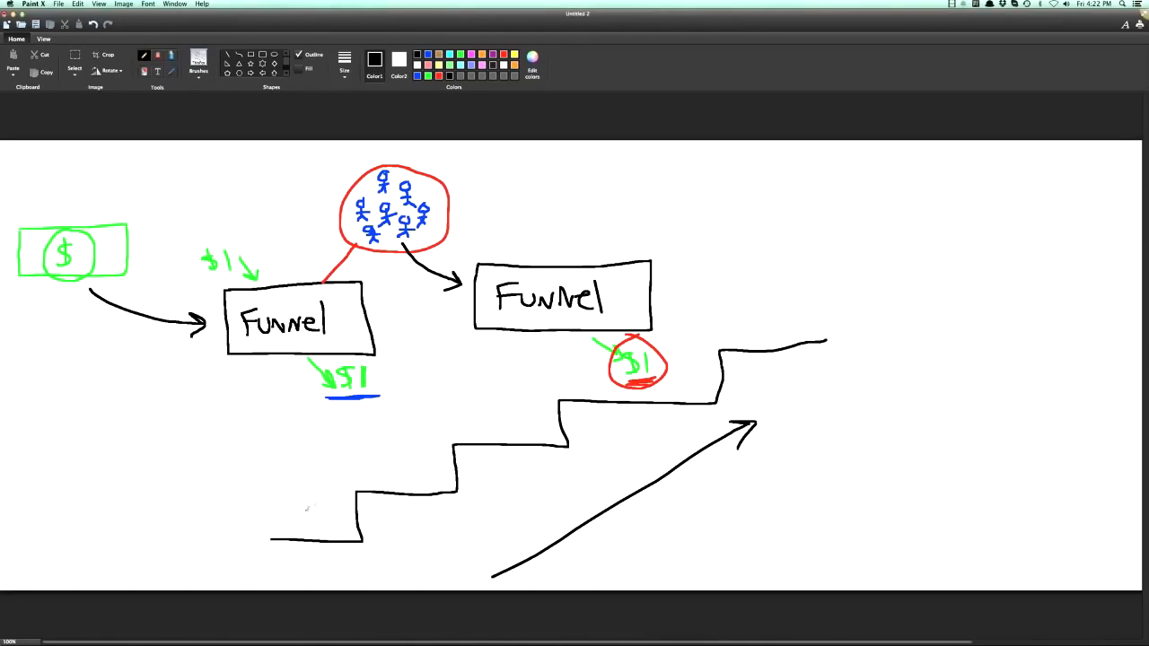
- Label the staircase's first four steps Free, HS, Live and Coach, with arrows leading from each label to the next
mouse_move(276, 489)
left_mouse_down()
mouse_move(275, 518)
mouse_move(290, 487)
mouse_move(296, 502)
left_mouse_up()
mouse_move(302, 504)
left_mouse_down()
mouse_move(338, 514)
mouse_move(368, 470)
left_mouse_up()
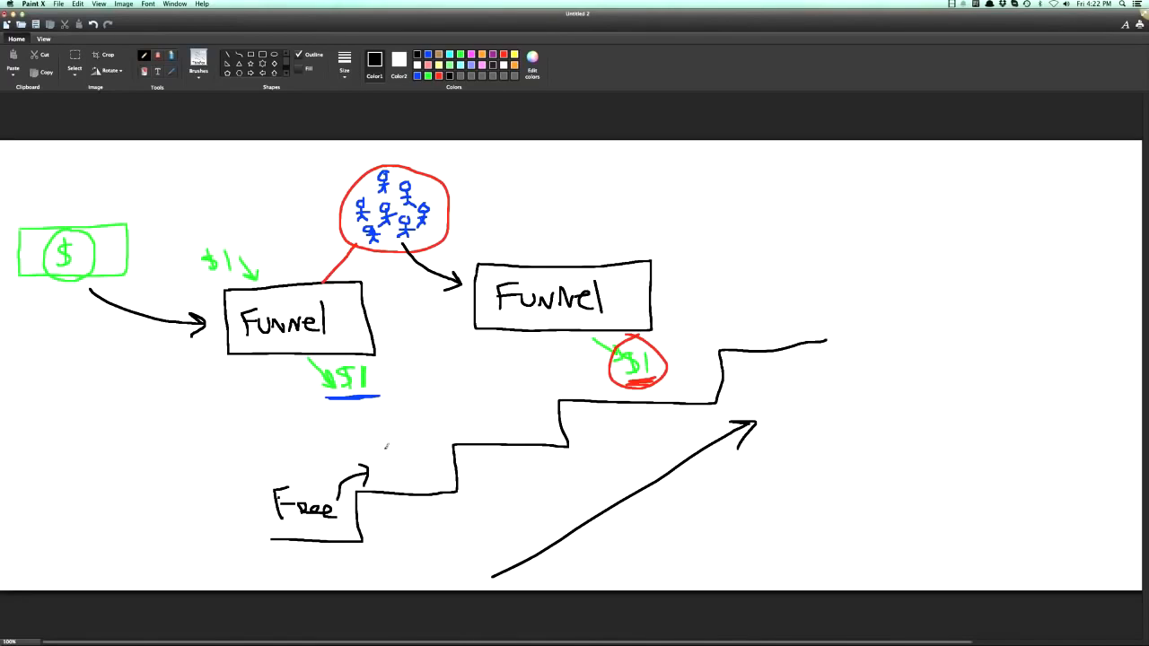
mouse_move(378, 441)
left_mouse_down()
mouse_move(378, 472)
mouse_move(396, 469)
mouse_move(395, 457)
left_mouse_up()
mouse_move(410, 441)
left_mouse_down()
mouse_move(402, 467)
mouse_move(425, 479)
mouse_move(444, 426)
mouse_move(453, 440)
left_mouse_up()
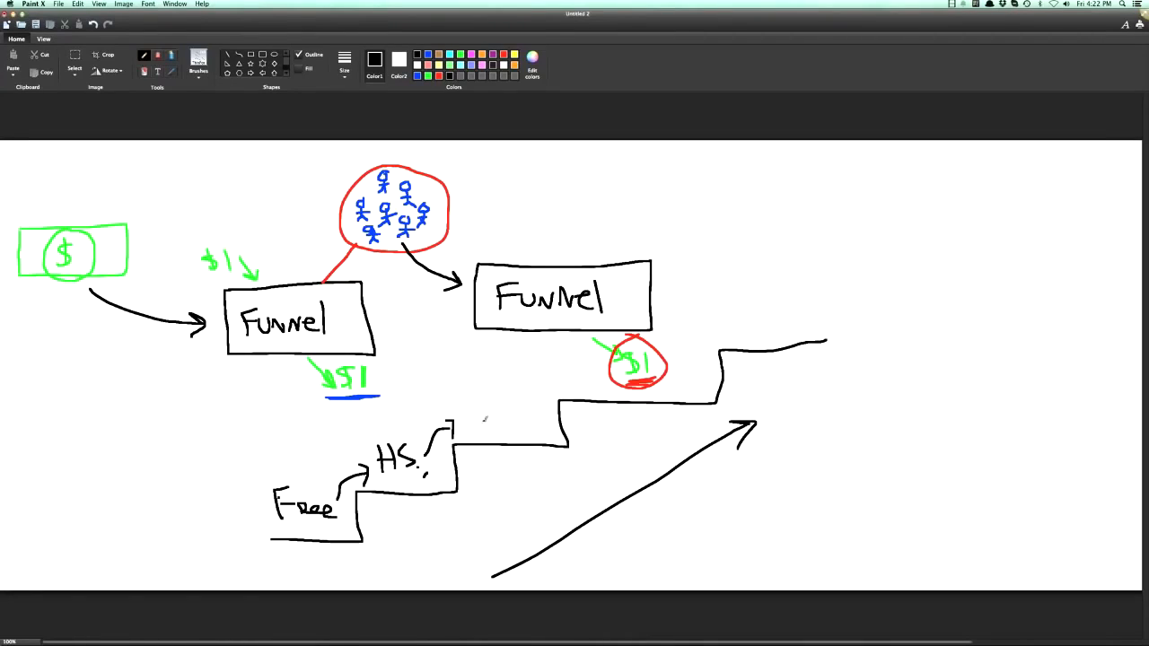
left_click_drag(469, 406, 495, 430)
mouse_move(489, 418)
left_mouse_down()
mouse_move(506, 425)
mouse_move(560, 386)
mouse_move(594, 392)
left_mouse_up()
left_click_drag(585, 386, 620, 401)
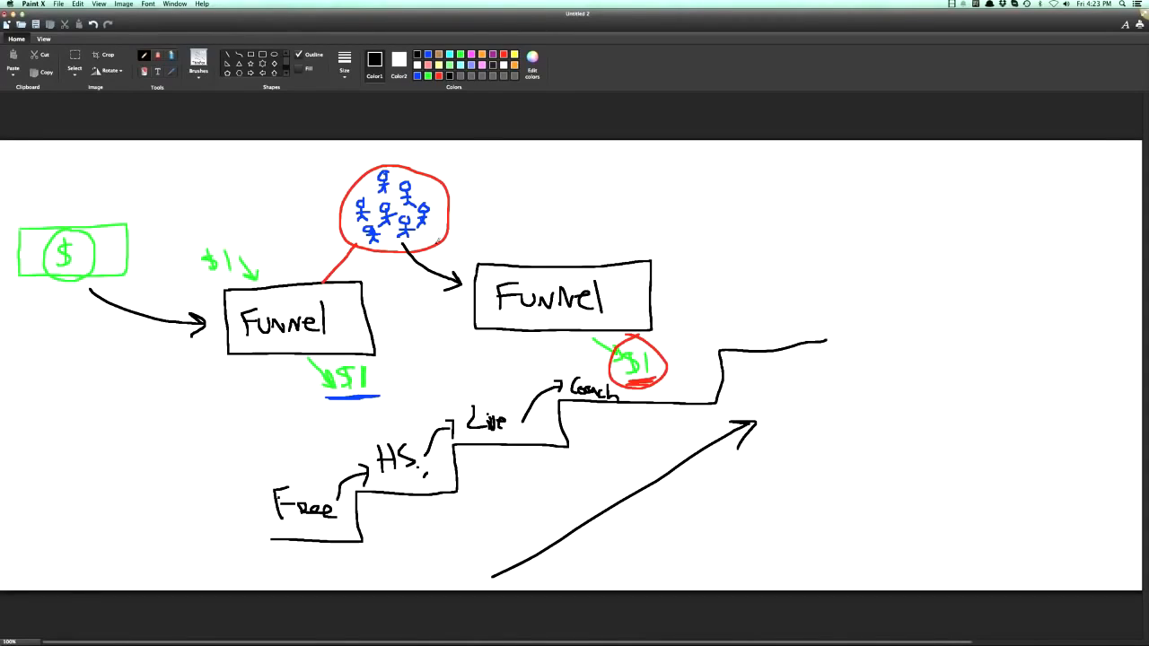
- Box the Free, HS, Live and Coach labels in orange and draw an orange arrow pointing into the Free box
left_click(482, 55)
mouse_move(254, 481)
left_mouse_down()
mouse_move(352, 483)
mouse_move(352, 532)
mouse_move(261, 528)
mouse_move(260, 482)
left_mouse_up()
mouse_move(365, 433)
left_mouse_down()
mouse_move(360, 489)
mouse_move(443, 425)
mouse_move(364, 434)
left_mouse_up()
mouse_move(452, 395)
left_mouse_down()
mouse_move(535, 438)
mouse_move(469, 394)
left_mouse_up()
left_click_drag(193, 468, 259, 488)
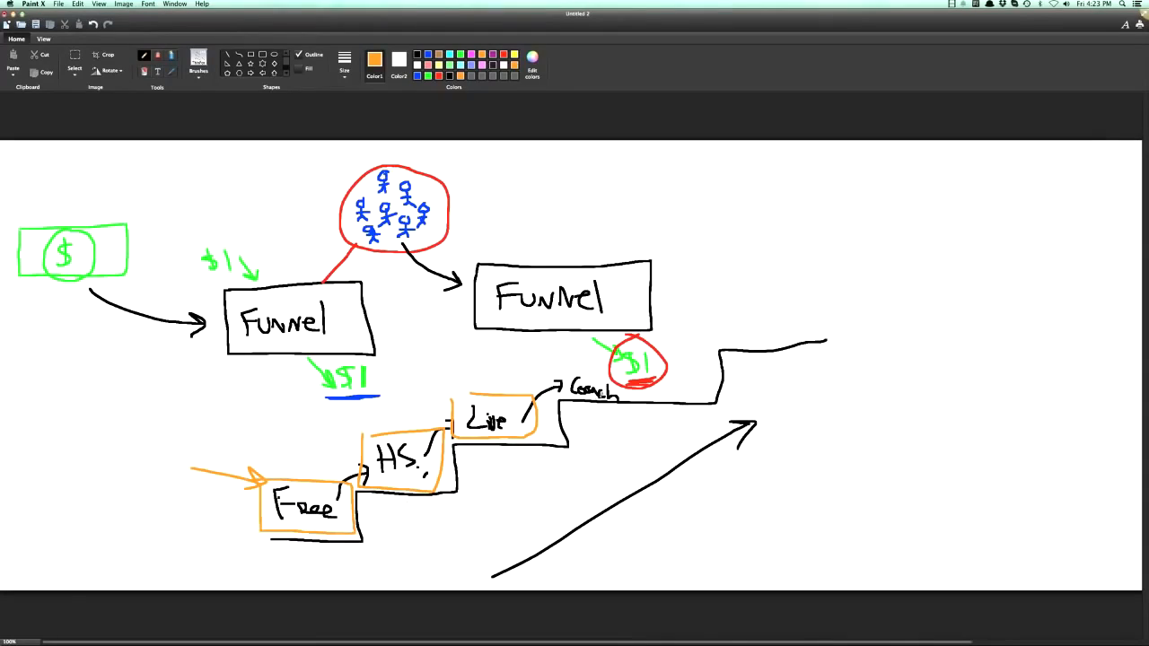
mouse_move(577, 343)
left_mouse_down()
mouse_move(572, 408)
mouse_move(703, 370)
mouse_move(571, 353)
left_mouse_up()
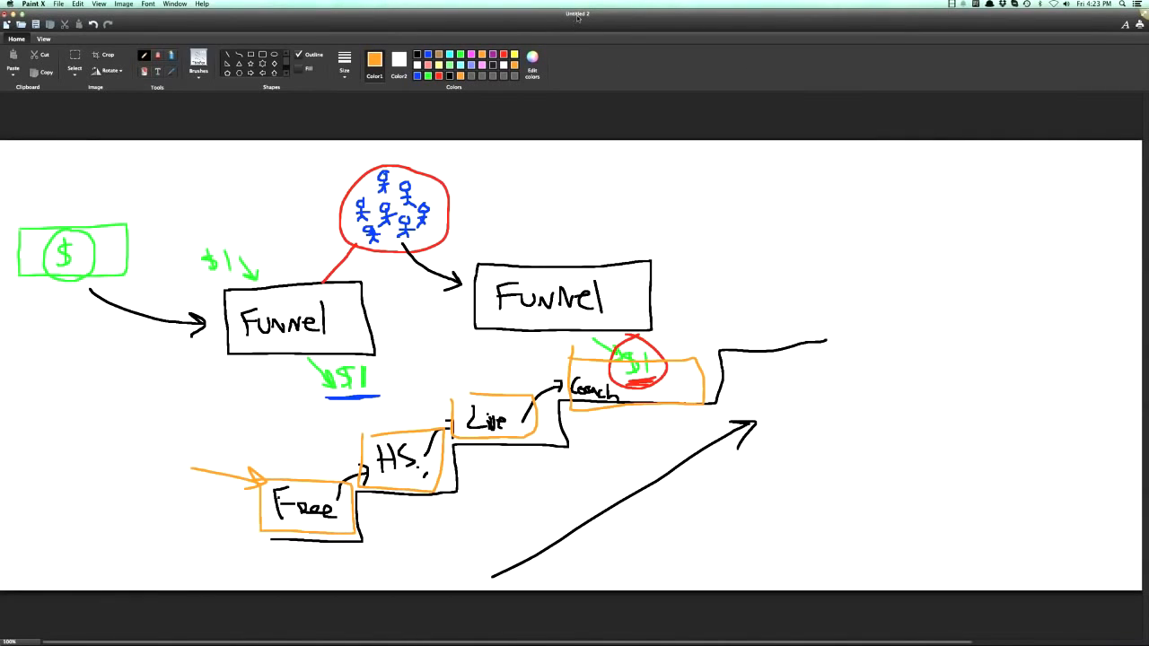
- Minimize the Paint X drawings and switch to the Funnel Hacks membership site in Chrome
left_click(11, 14)
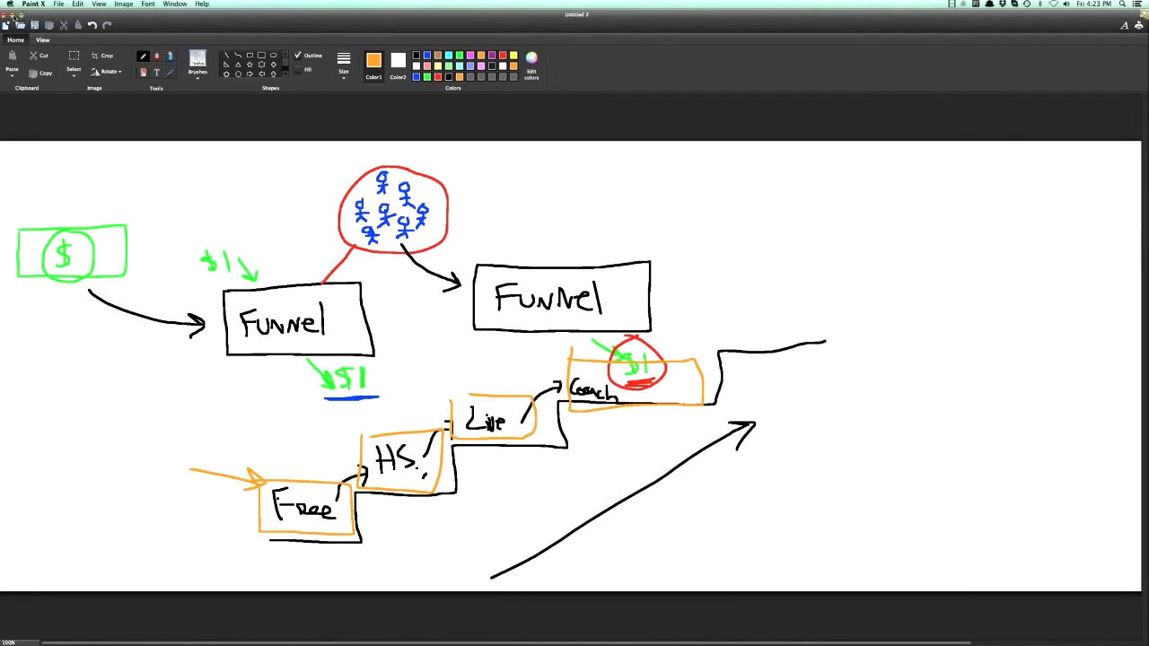
left_click(13, 16)
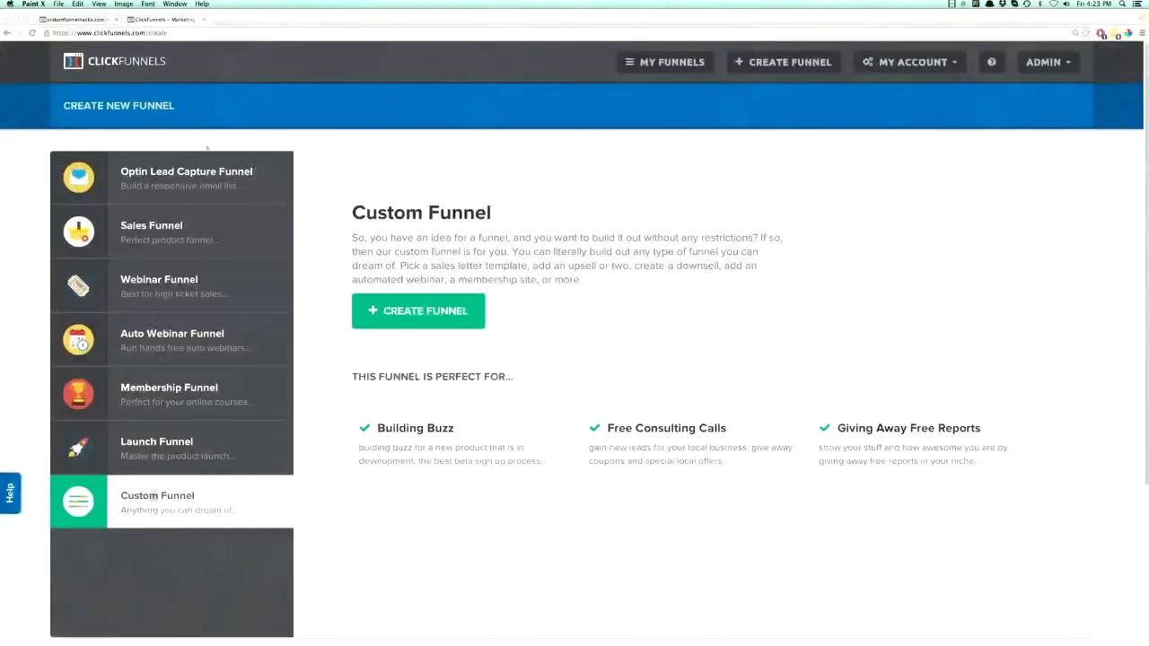
left_click(81, 20)
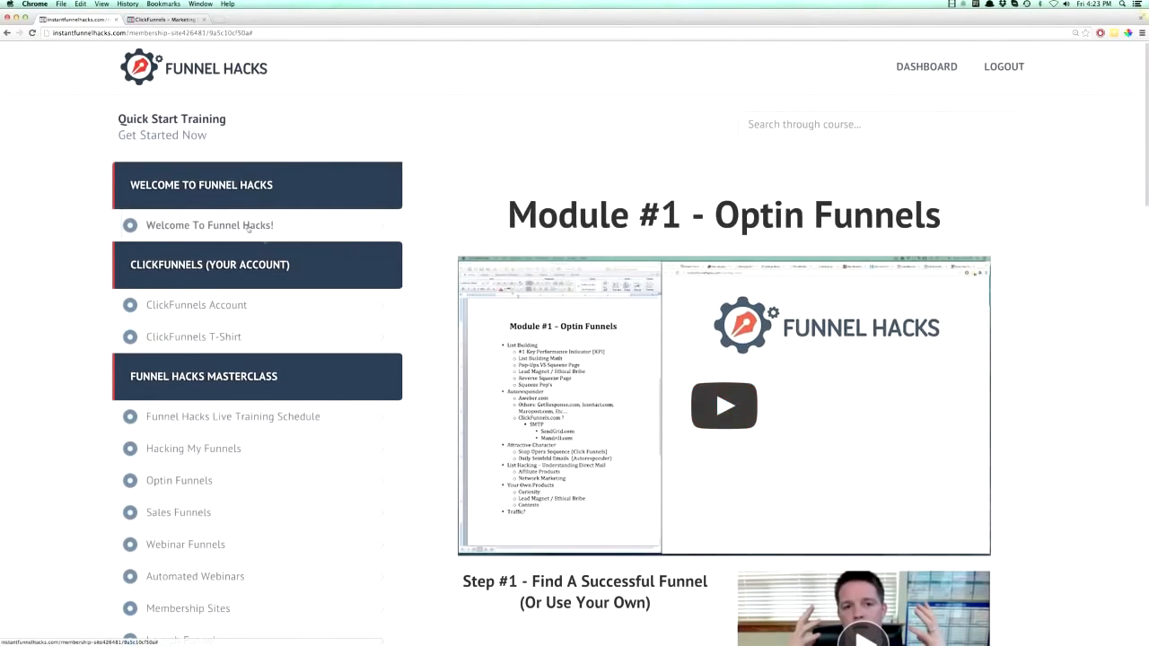
- Open the Welcome To Funnel Hacks! lesson and look over its bonus training section
left_click(262, 226)
scroll(531, 403, "down", 5)
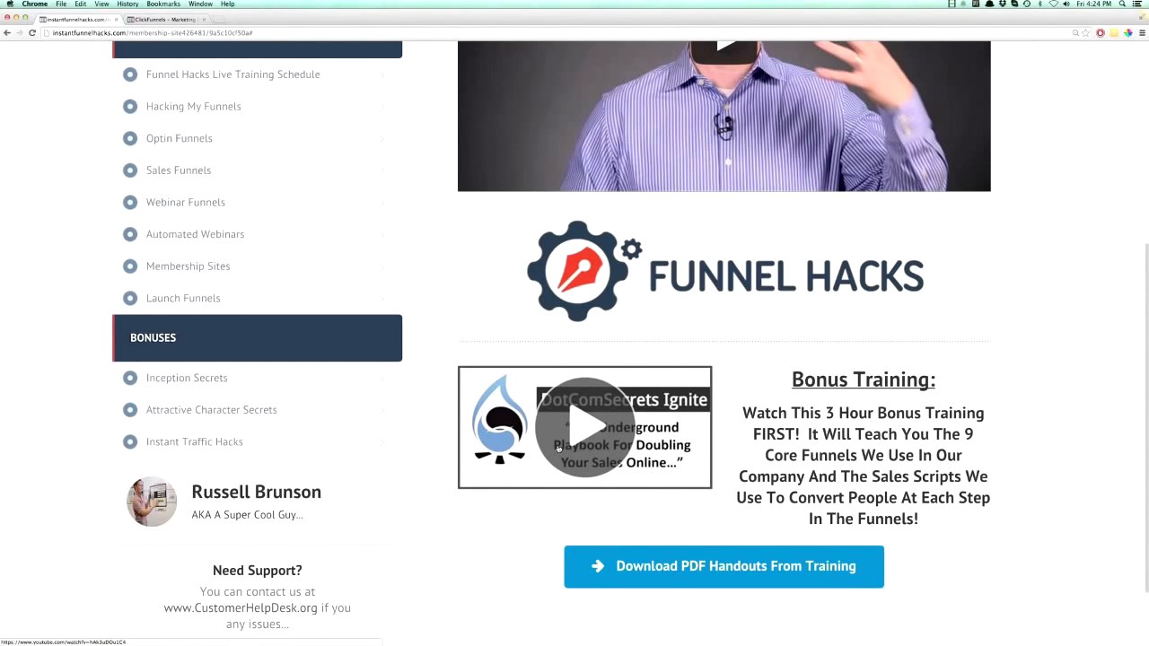
scroll(508, 386, "up", 1)
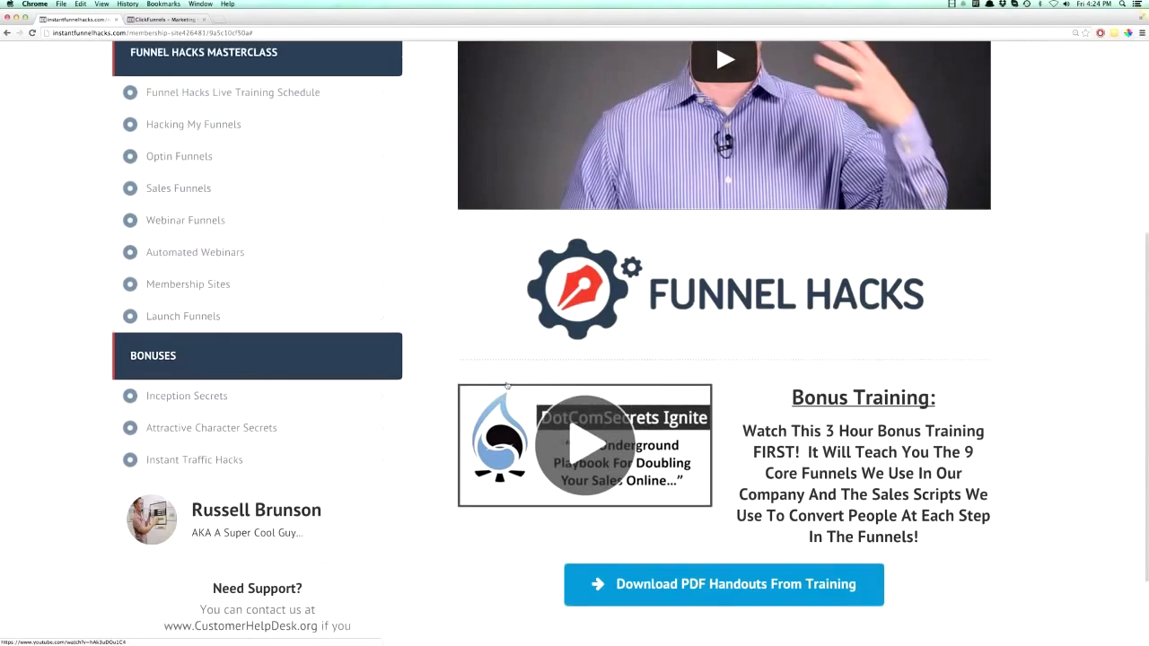
scroll(508, 387, "up", 5)
- Return to the ClickFunnels Create New Funnel page and select the Optin Lead Capture Funnel type
left_click(161, 19)
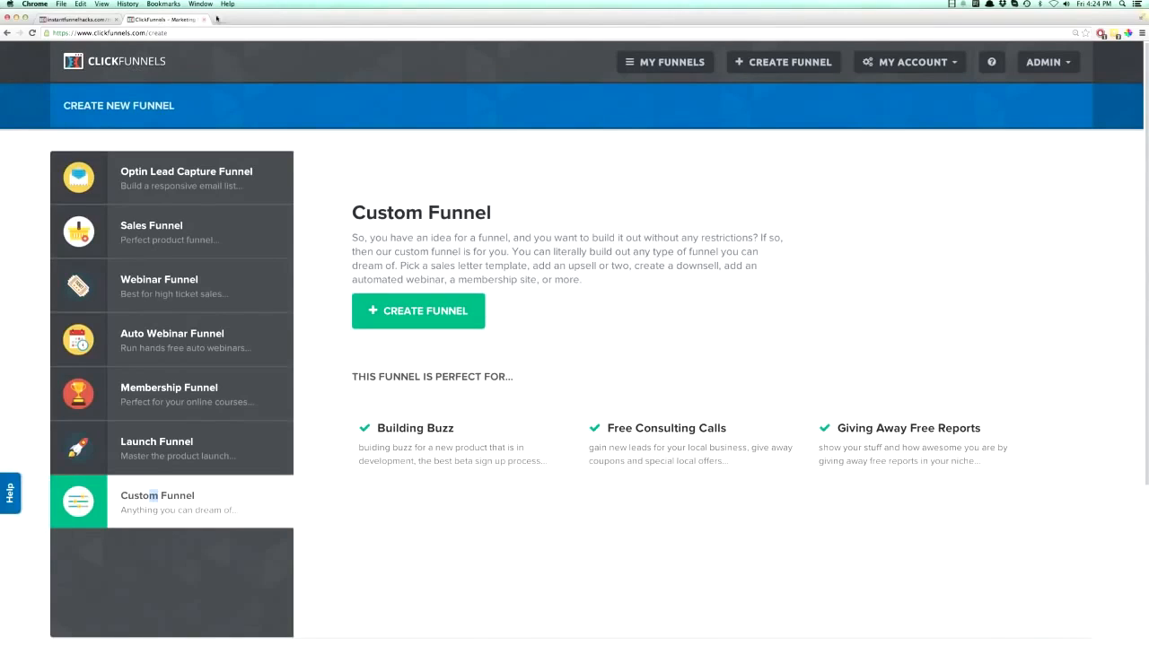
left_click(525, 251)
left_click(173, 184)
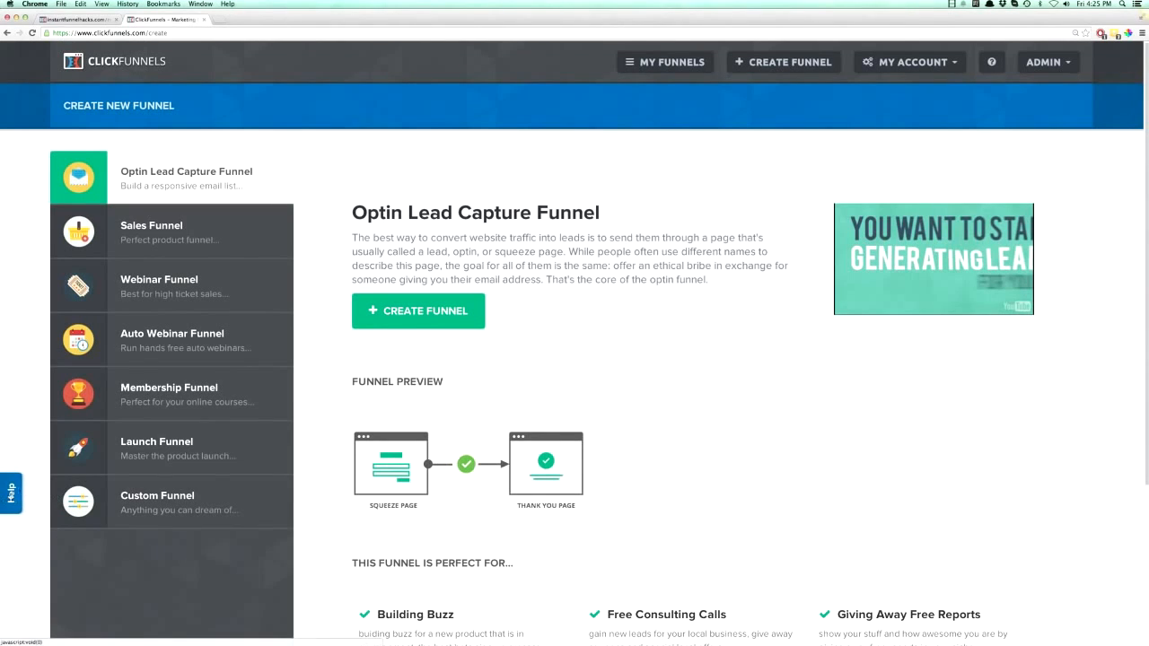
- Look at the Help & Support form and the Sales Funnel preview, ending back on the Optin Lead Capture Funnel
left_click(11, 493)
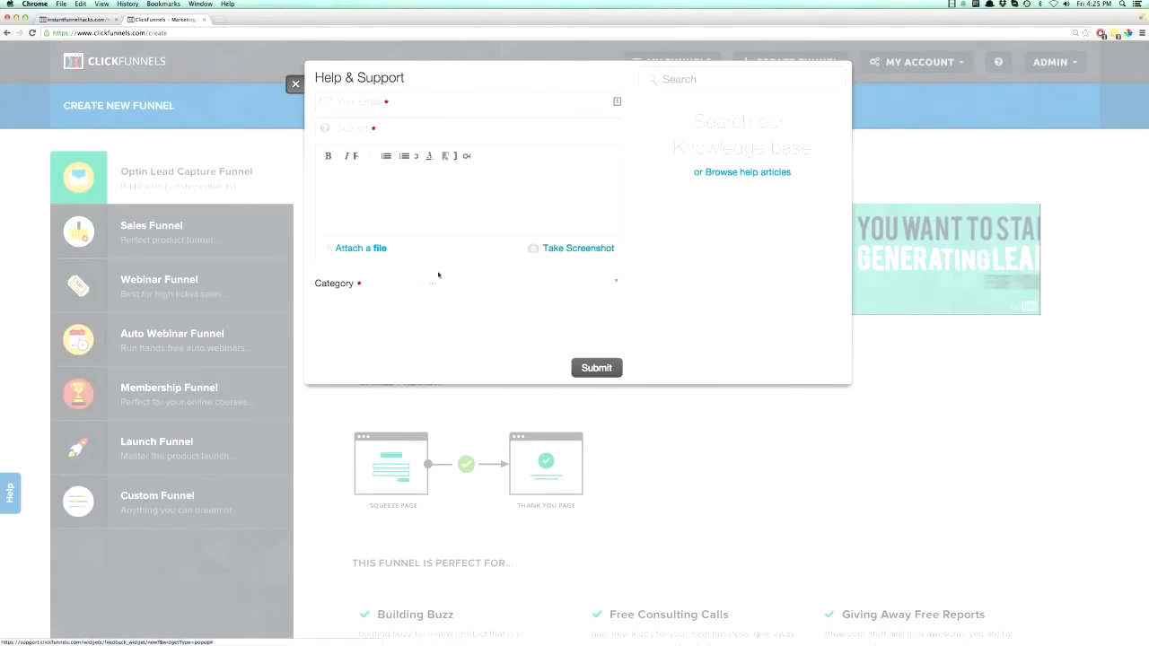
left_click(275, 112)
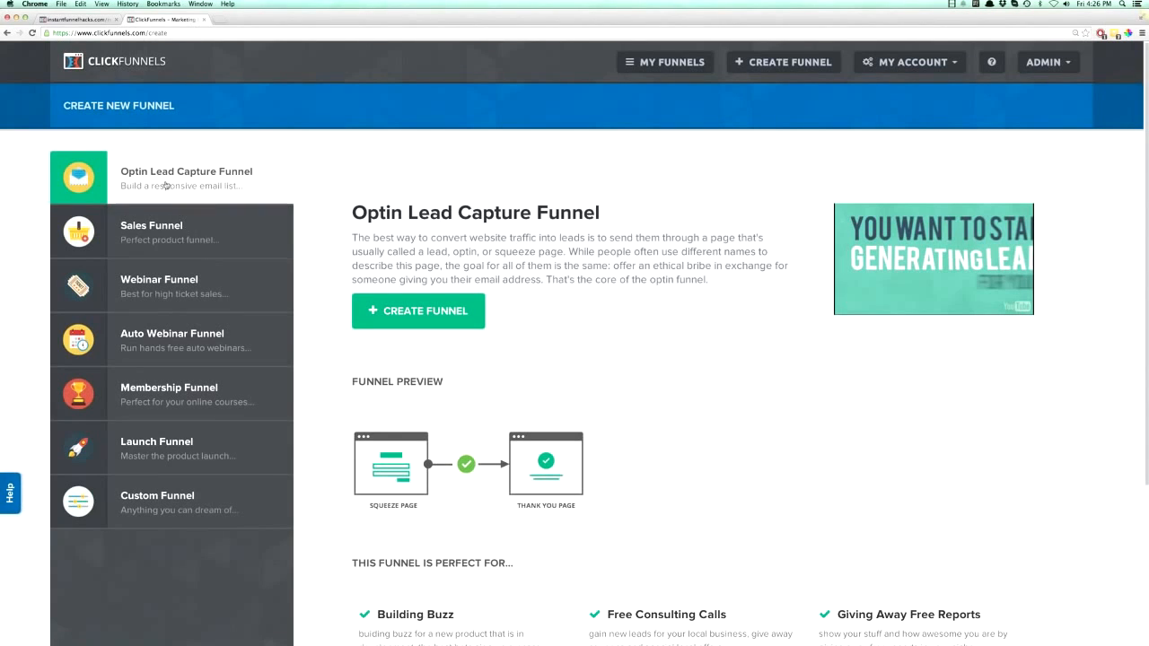
left_click(165, 219)
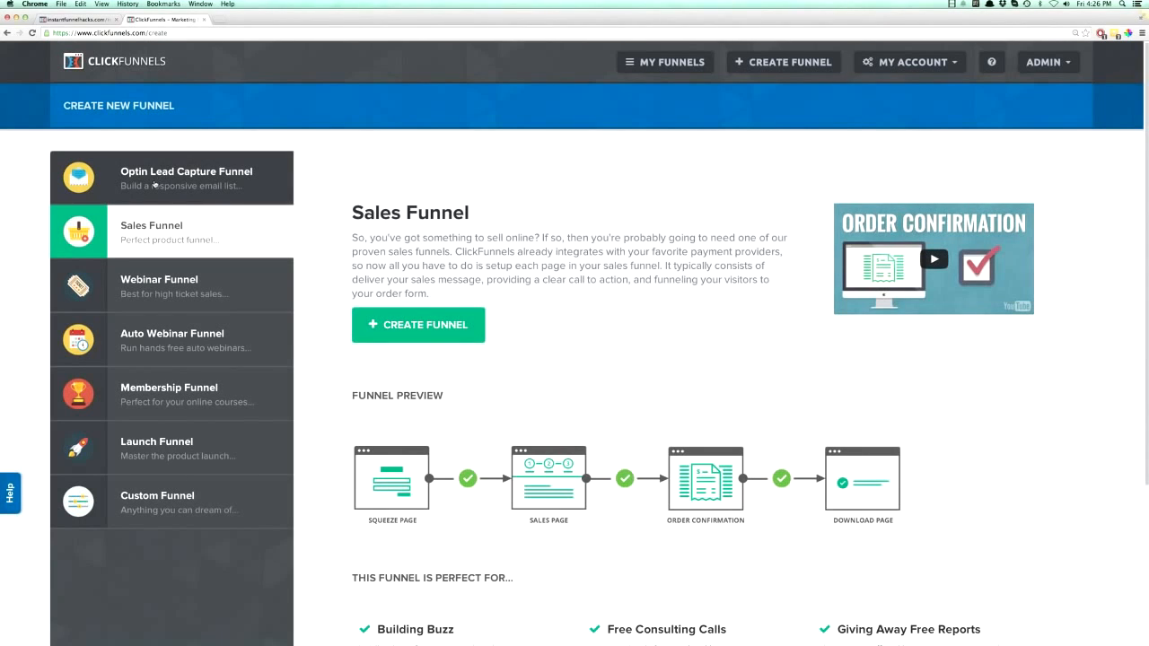
left_click(154, 184)
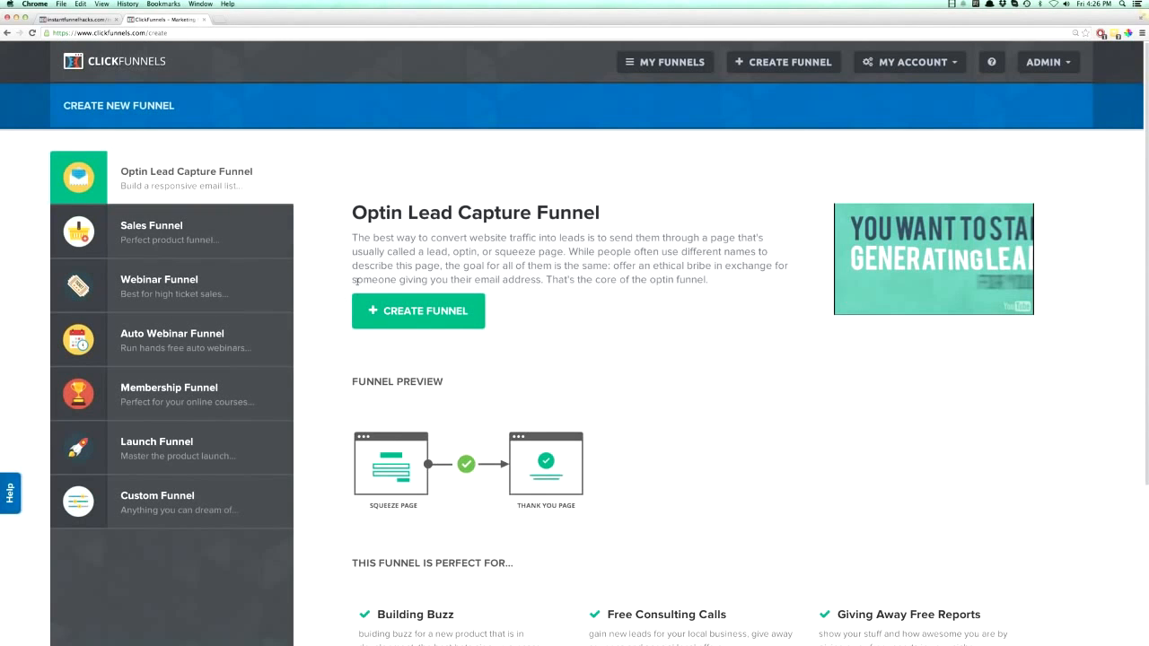
- Create an Optin Lead Capture funnel named editor demo with the group tag demo
left_click(412, 320)
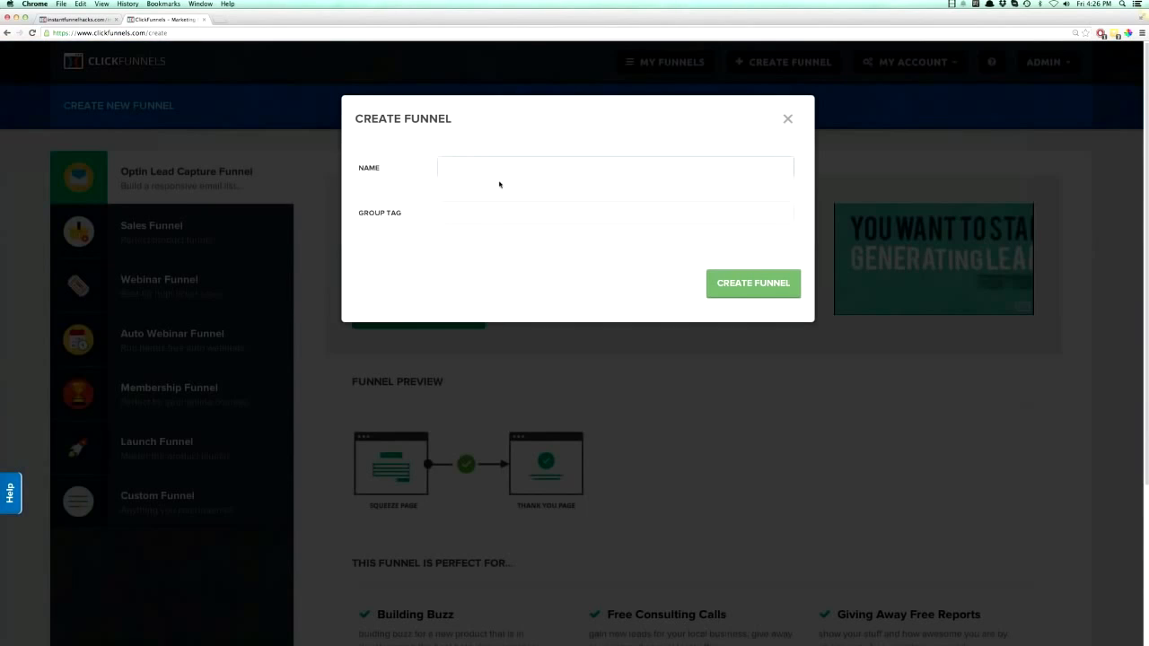
type("editor ")
type("test")
key("BackSpace")
key("BackSpace")
key("BackSpace")
key("BackSpace")
type("demo")
key("Tab")
type("demo")
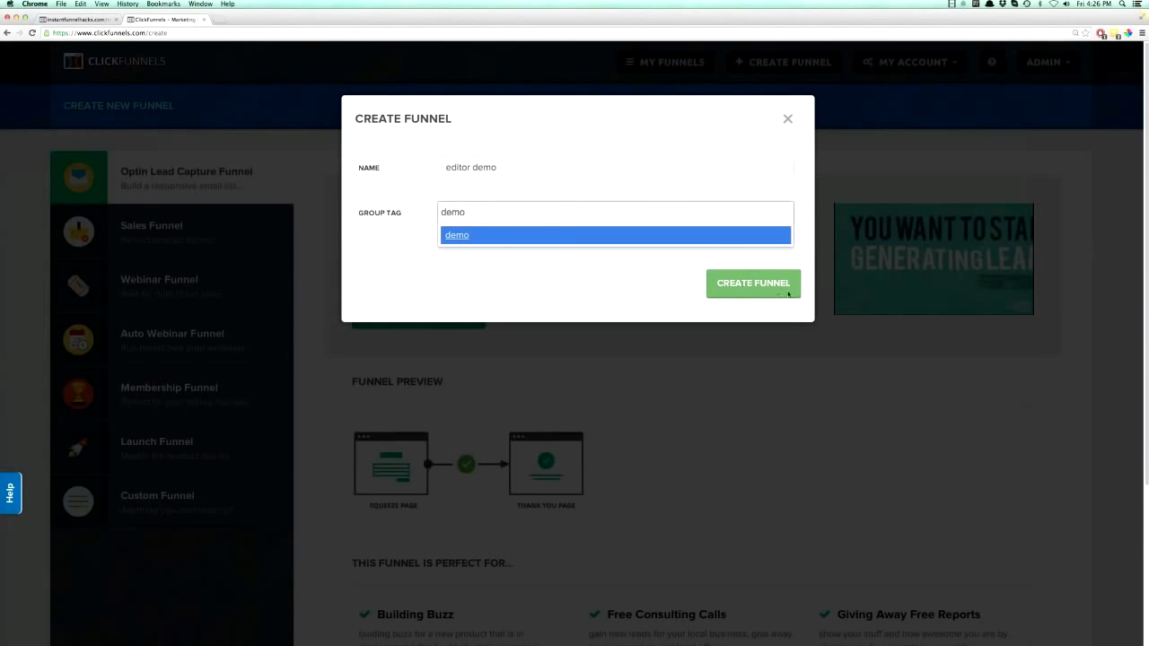
left_click(762, 286)
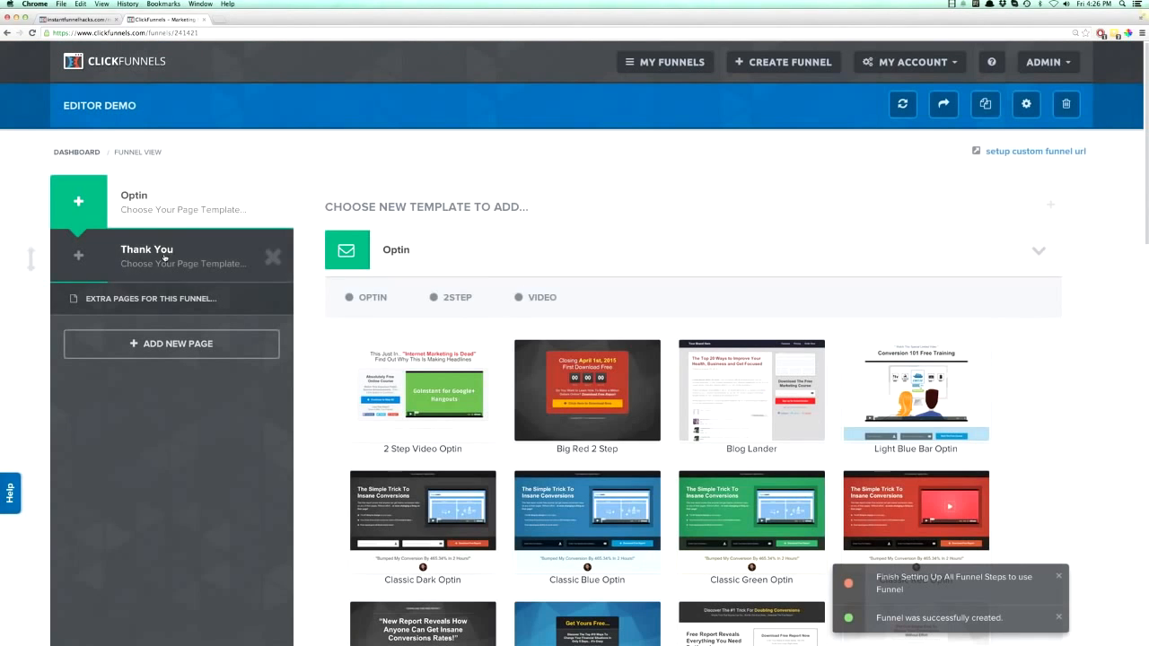
- View the templates for the funnel's Thank You step and return to the Optin step
left_click(165, 254)
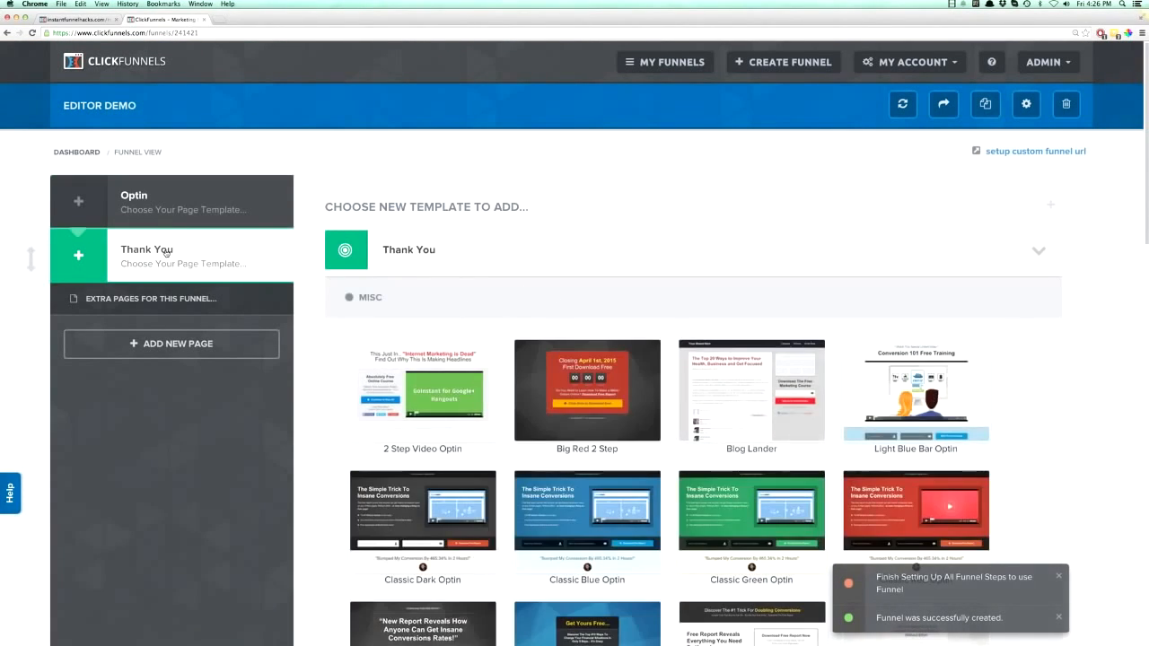
left_click(256, 203)
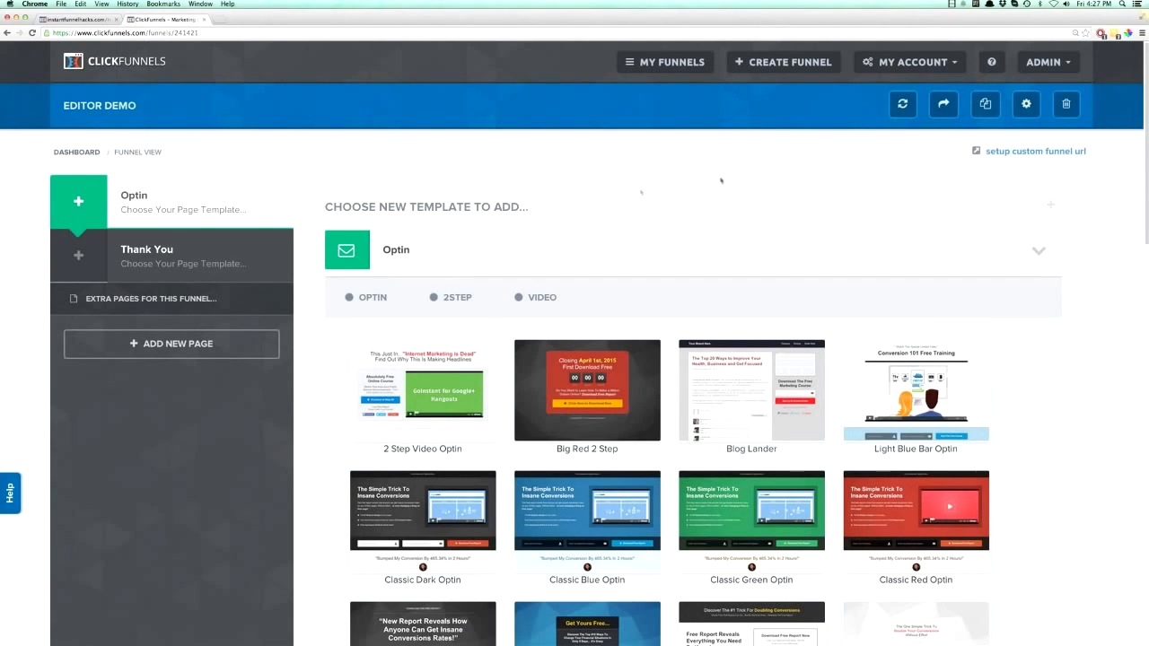
- Open the account settings and view the Subscription / Billing and SMTP Email Settings sections
left_click(952, 65)
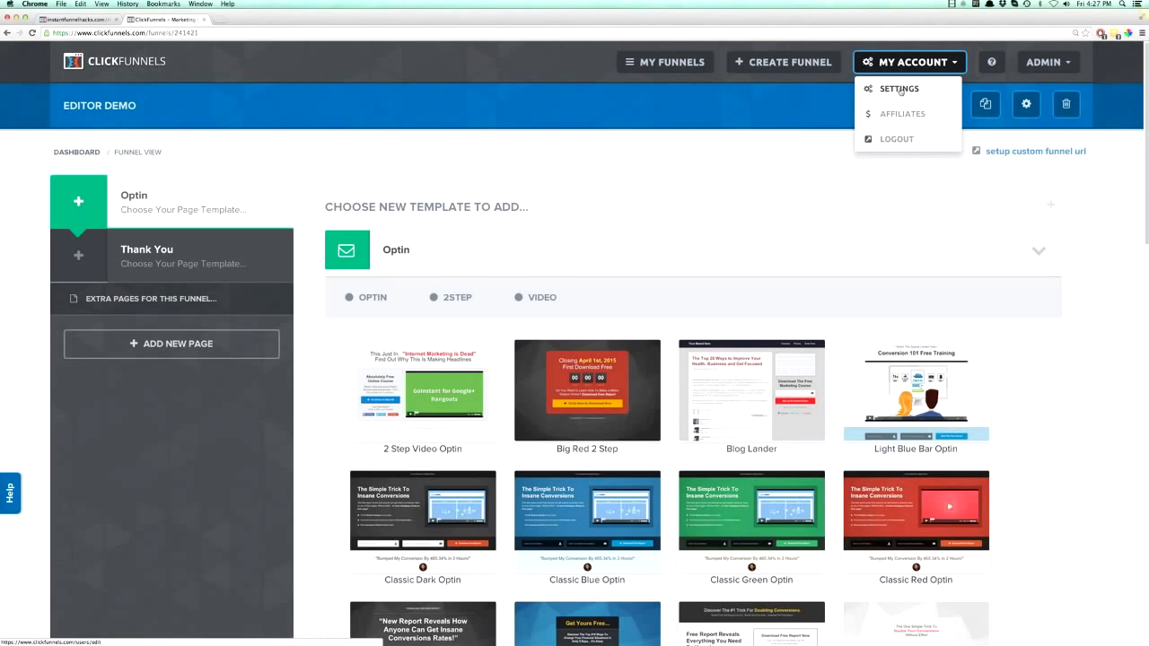
left_click(909, 92)
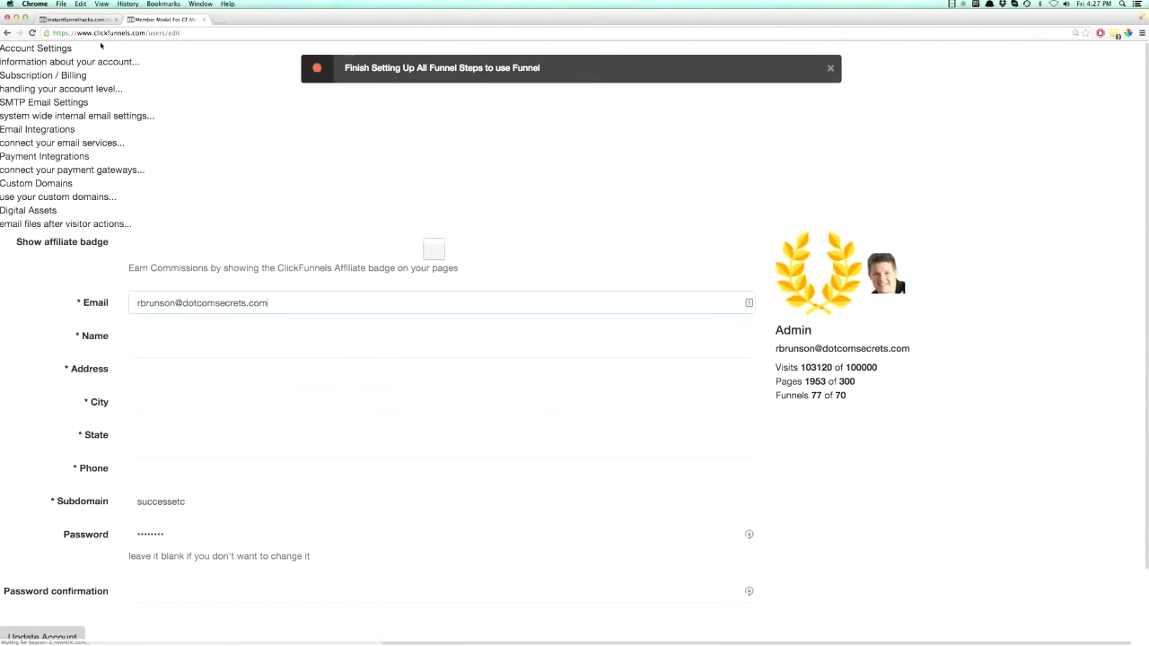
left_click(31, 33)
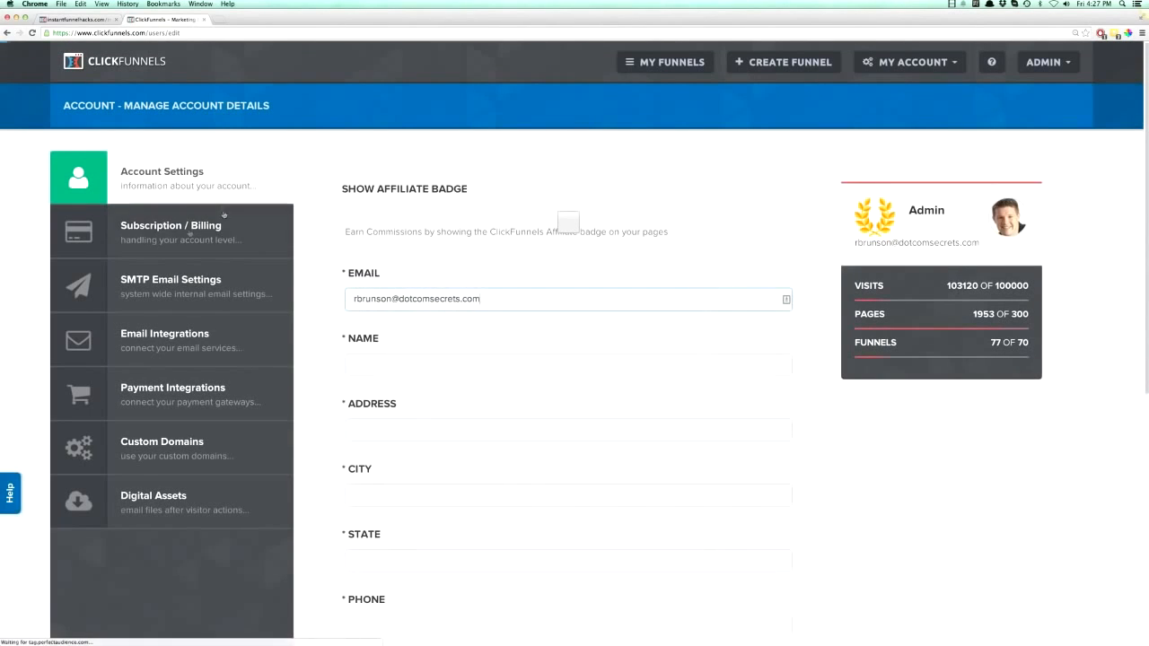
left_click(154, 229)
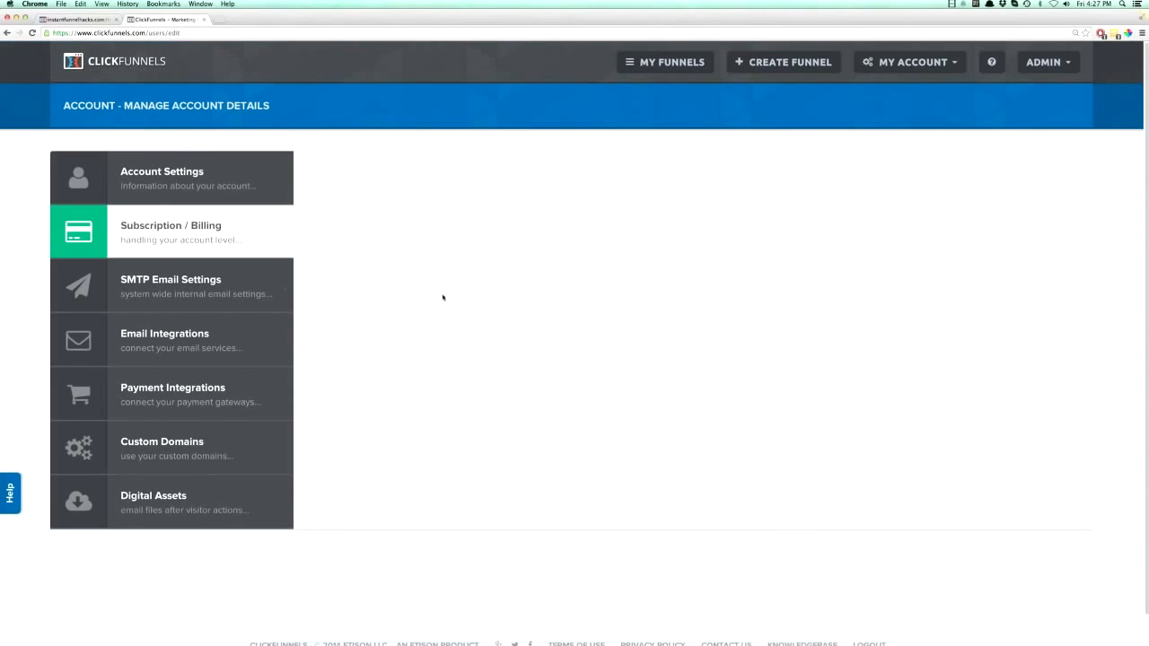
left_click(155, 296)
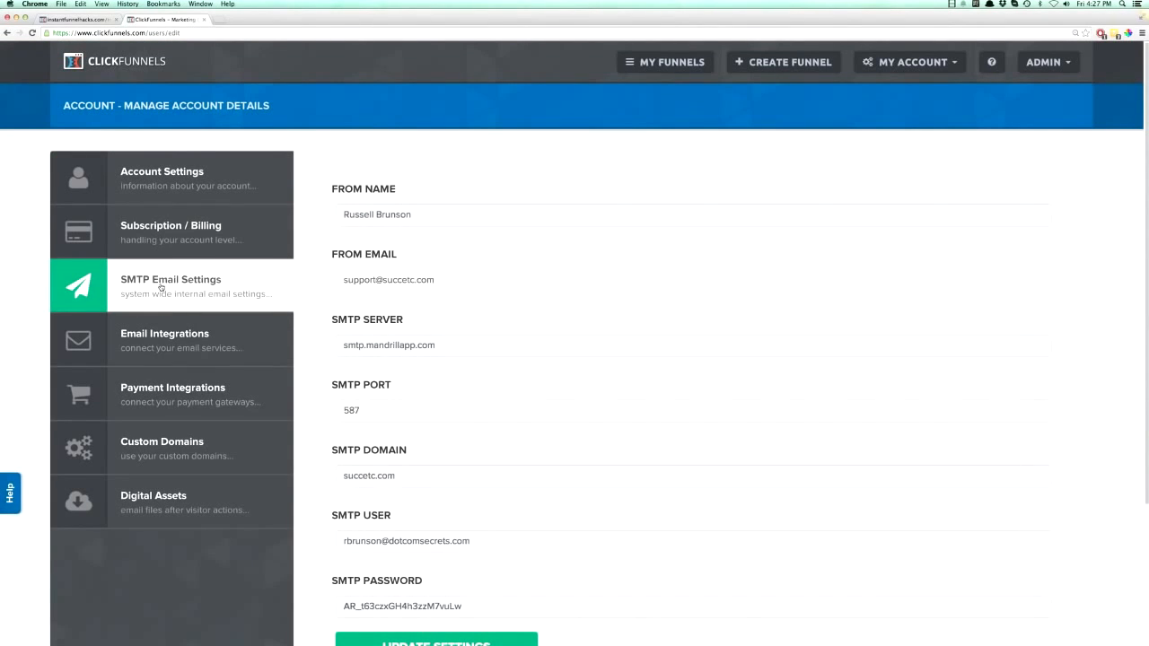
- View the account's Email Integrations and look through the available Payment Integrations
left_click(174, 335)
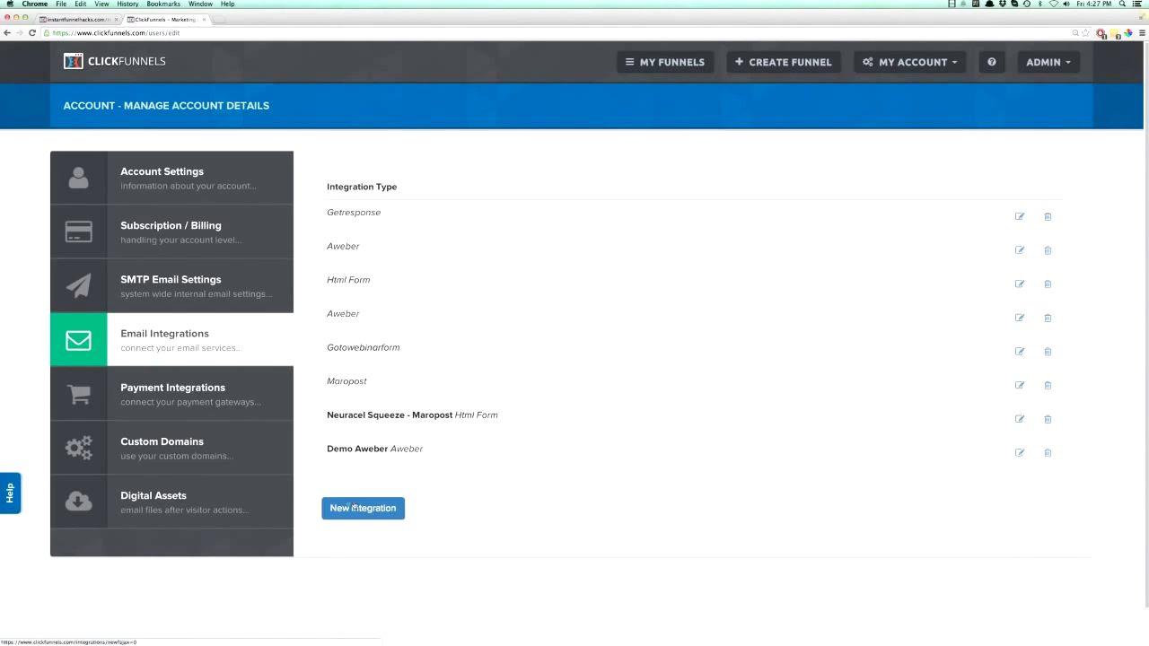
left_click(179, 400)
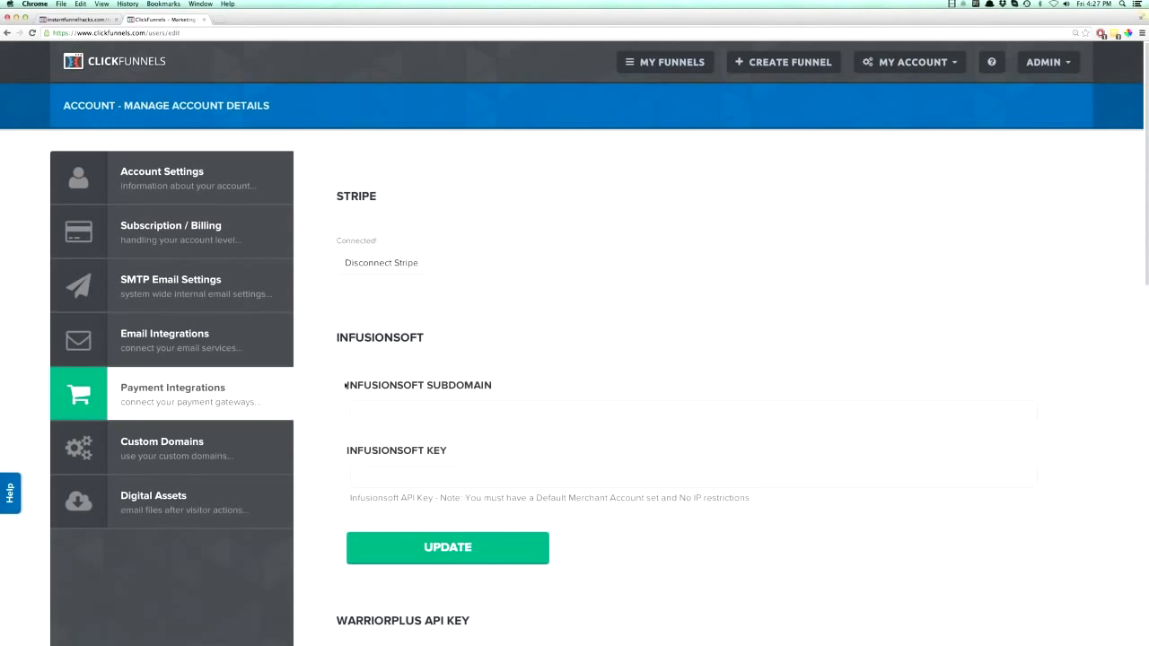
scroll(395, 401, "down", 10)
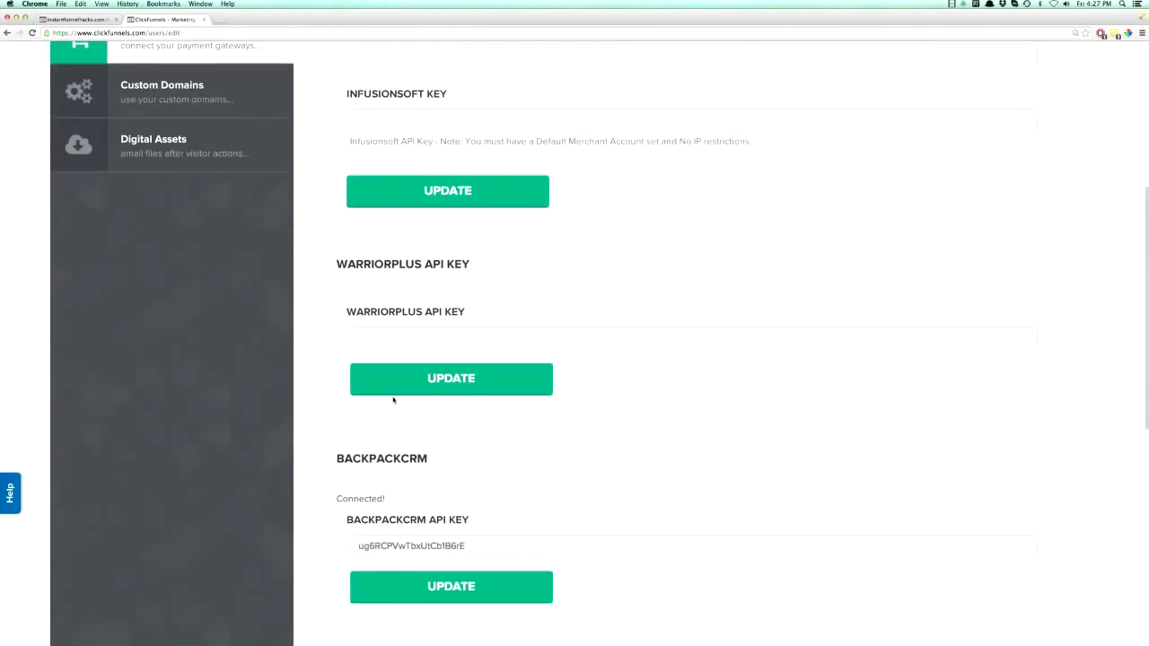
scroll(398, 408, "up", 15)
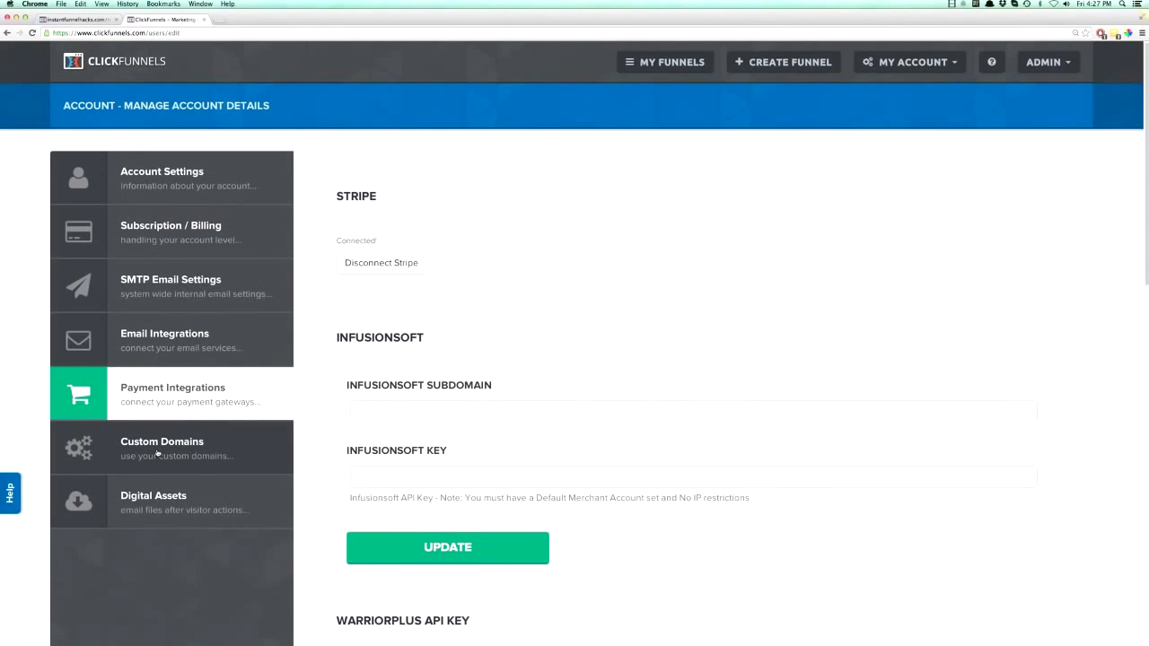
- Examine the Custom Domains setup instructions and the list of connected domains
left_click(157, 454)
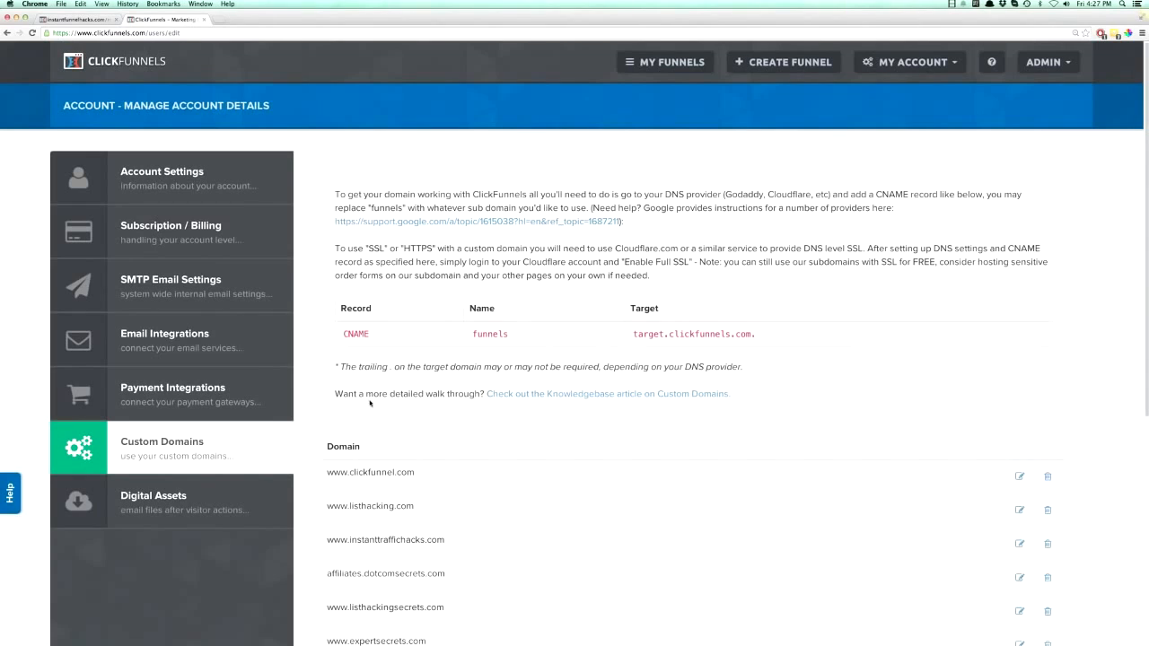
scroll(370, 403, "down", 4)
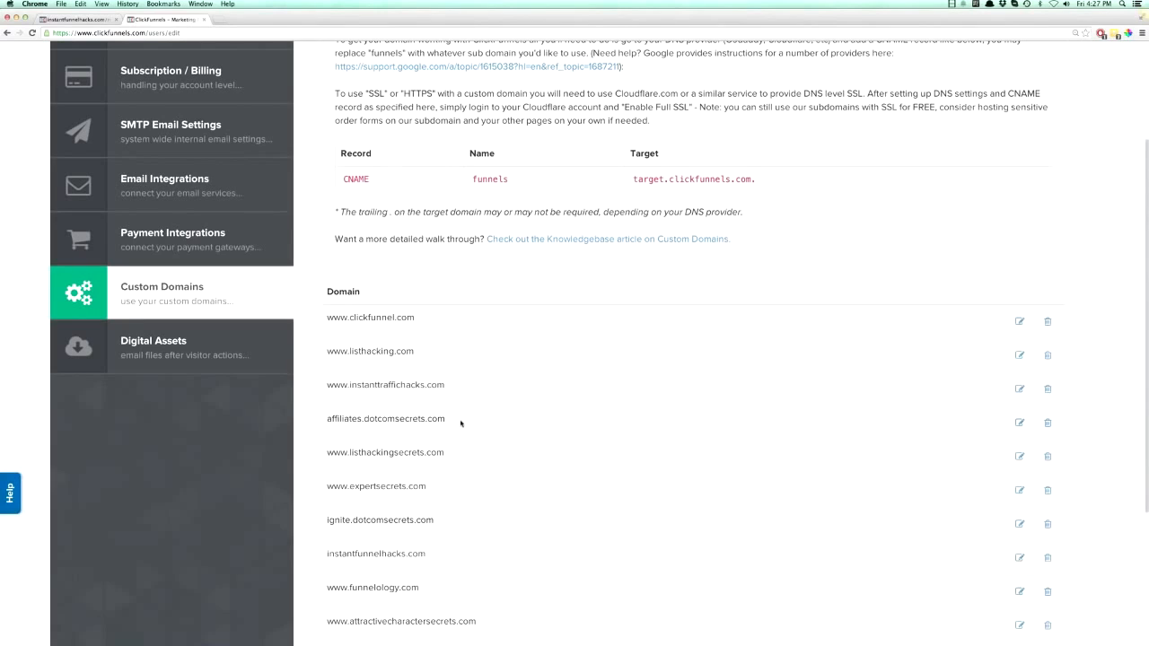
scroll(460, 423, "up", 4)
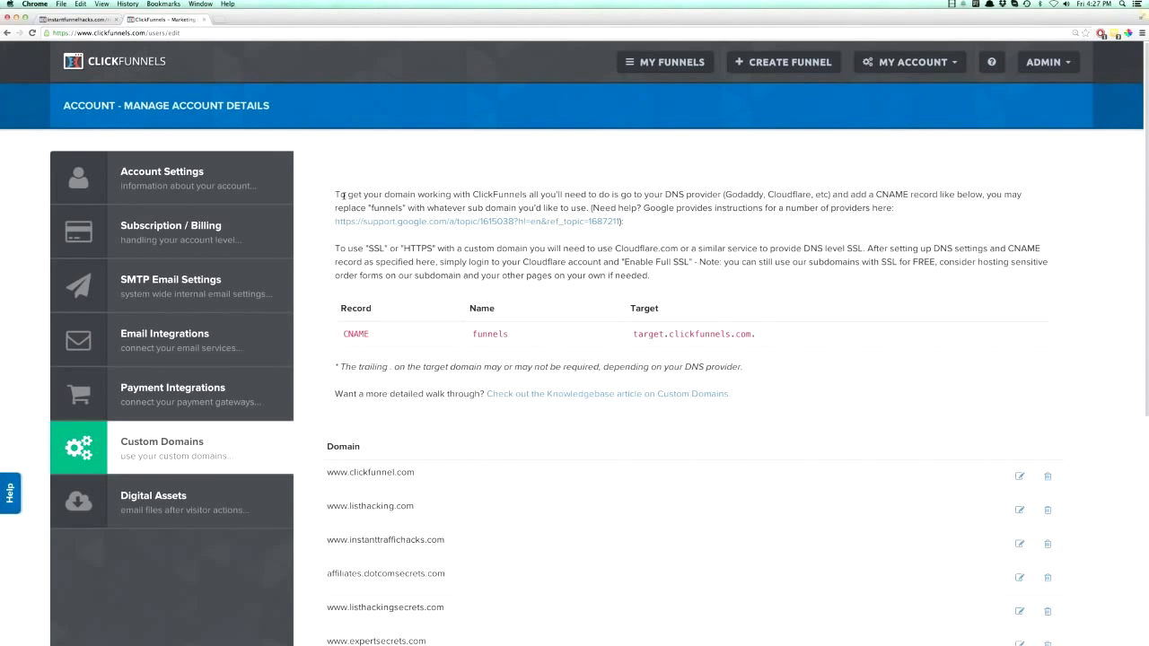
mouse_move(335, 192)
left_mouse_down()
mouse_move(440, 194)
mouse_move(700, 314)
mouse_move(898, 368)
mouse_move(700, 252)
mouse_move(335, 193)
left_mouse_up()
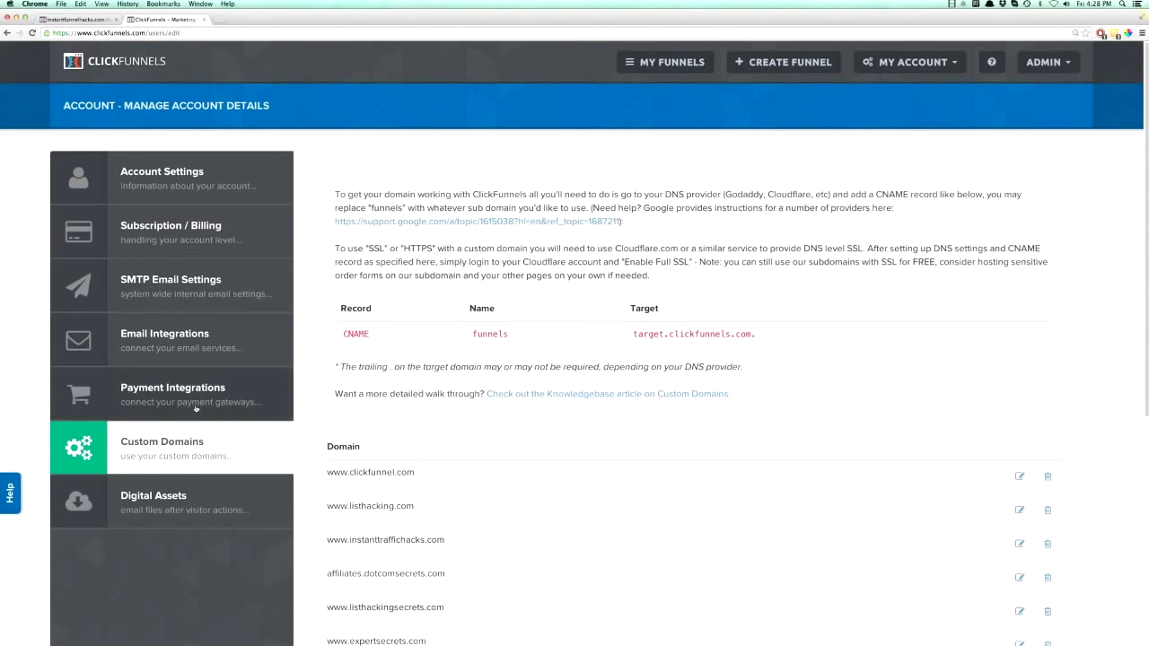
- View the account's Digital Assets and return to the general Account Settings
left_click(167, 503)
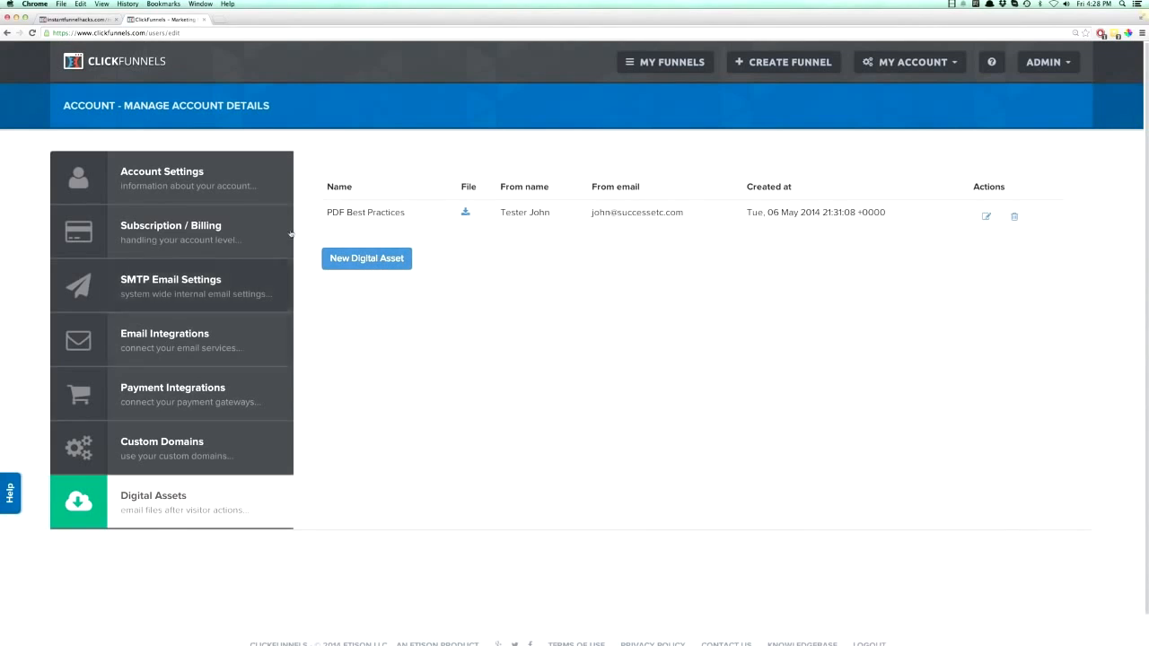
left_click(189, 186)
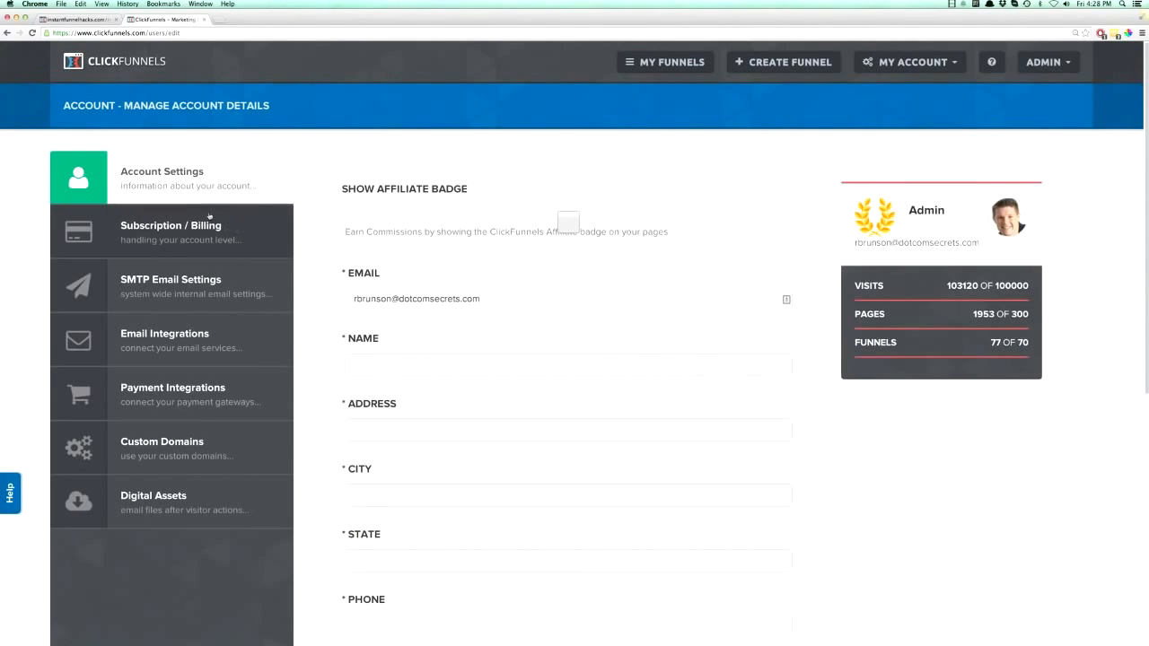
left_click(184, 232)
left_click(184, 179)
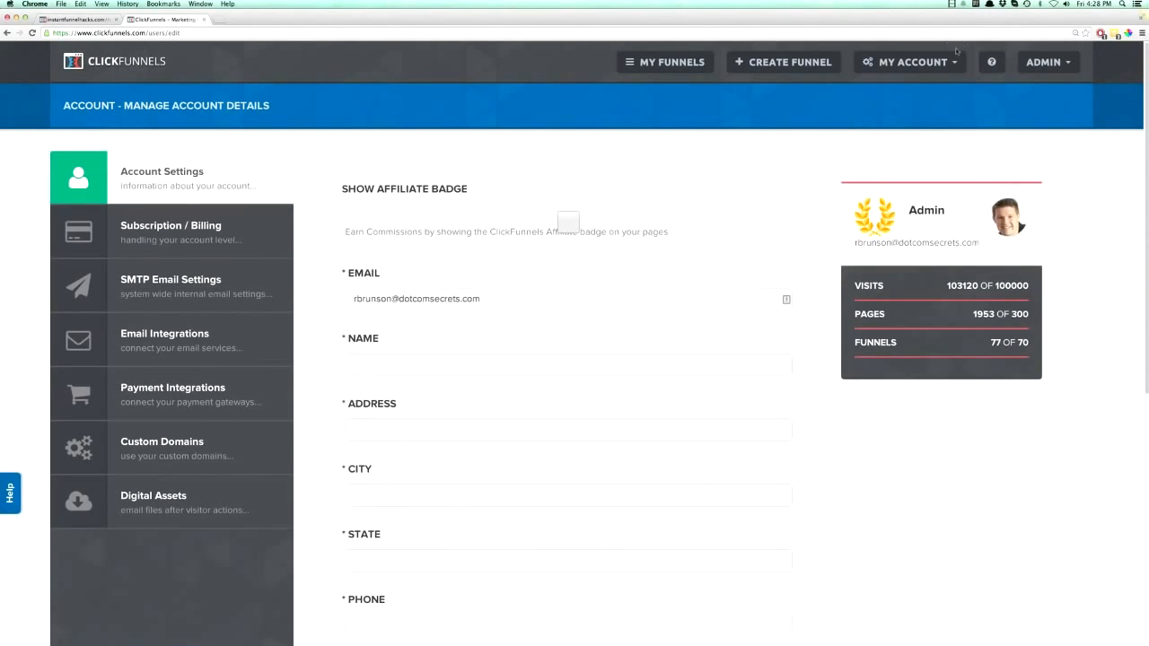
left_click(949, 62)
- Return to the editor demo funnel, browse the Optin templates and apply Light Blue Bar Optin to the Optin step
left_click(7, 33)
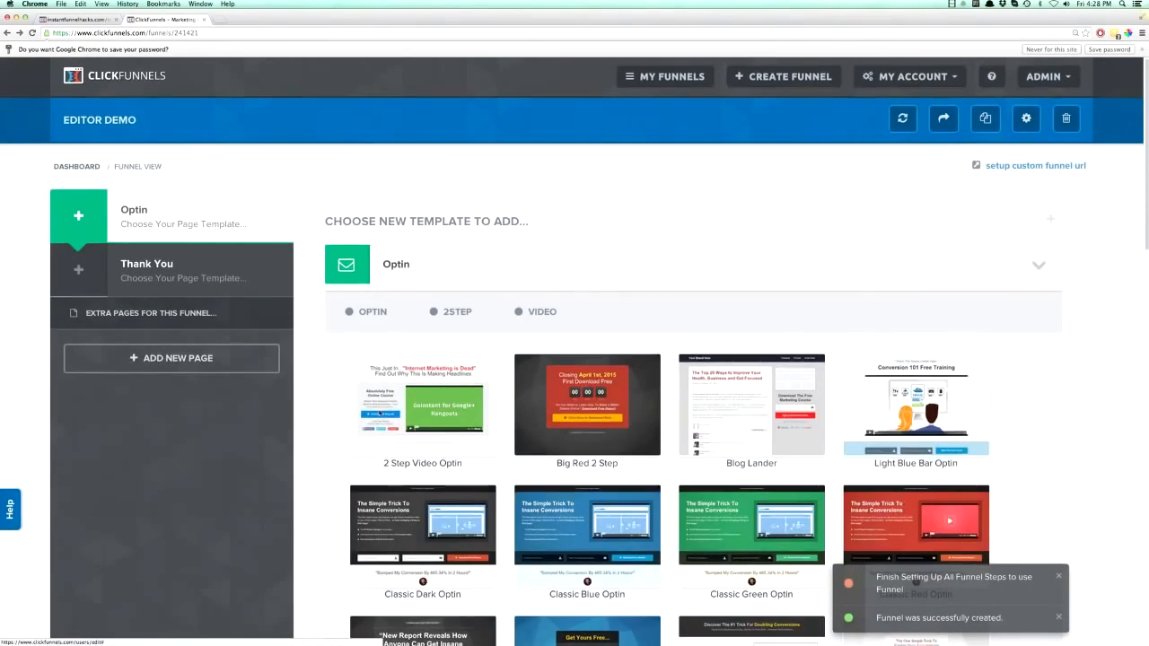
scroll(408, 411, "down", 3)
scroll(384, 412, "down", 2)
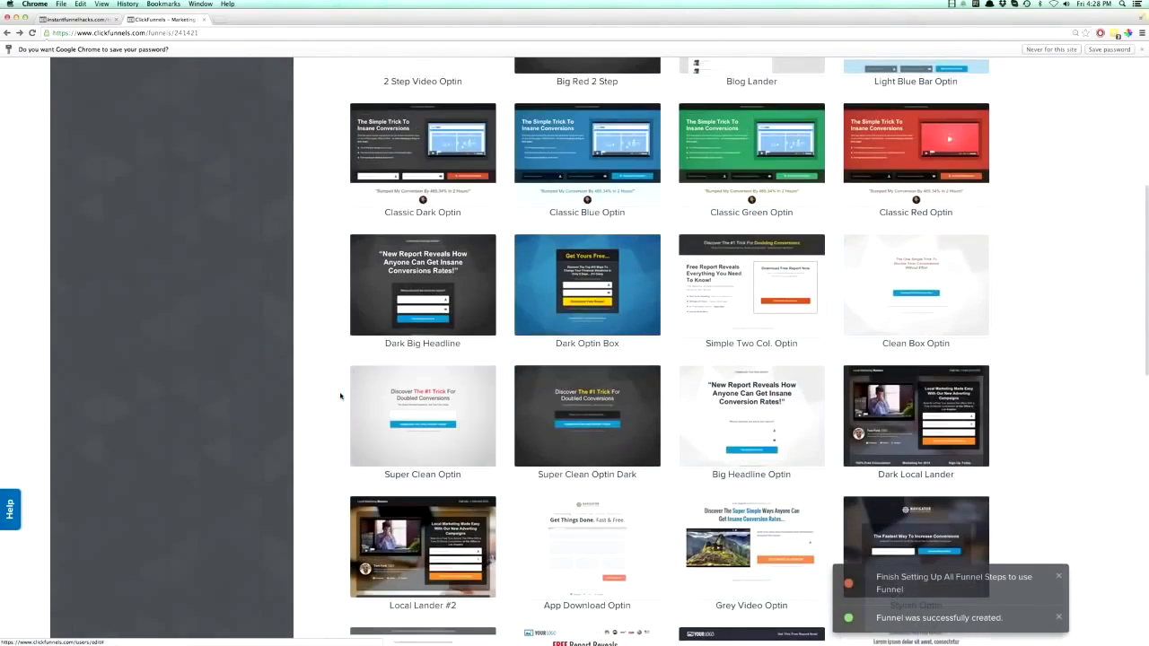
scroll(339, 394, "down", 5)
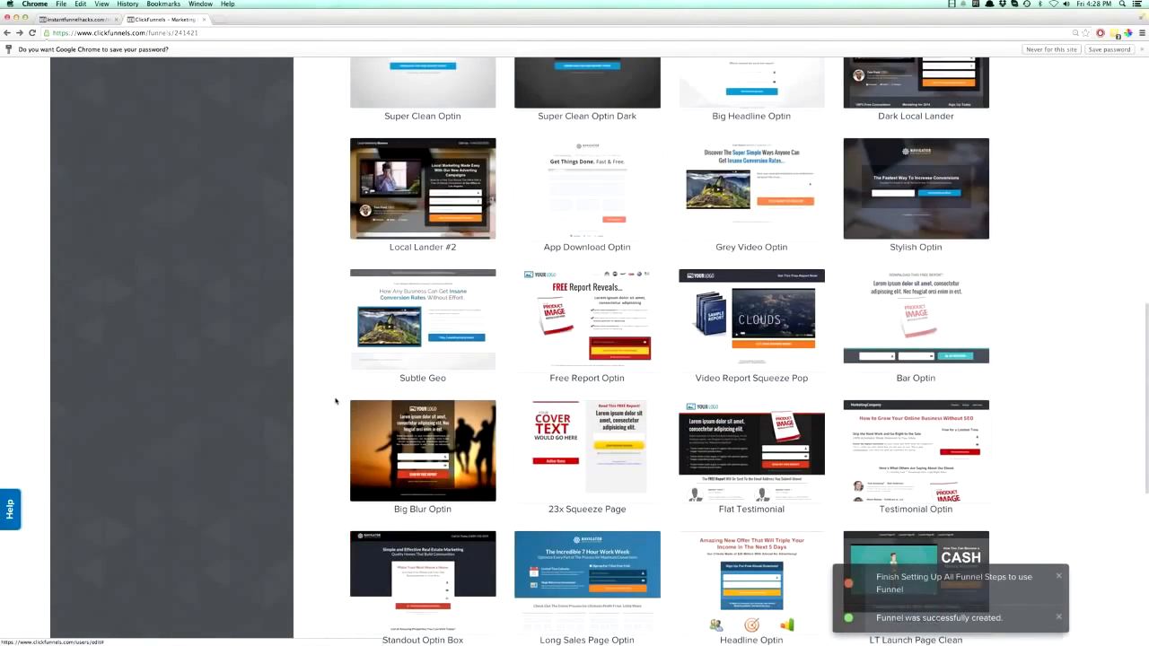
scroll(336, 401, "down", 3)
scroll(336, 400, "up", 6)
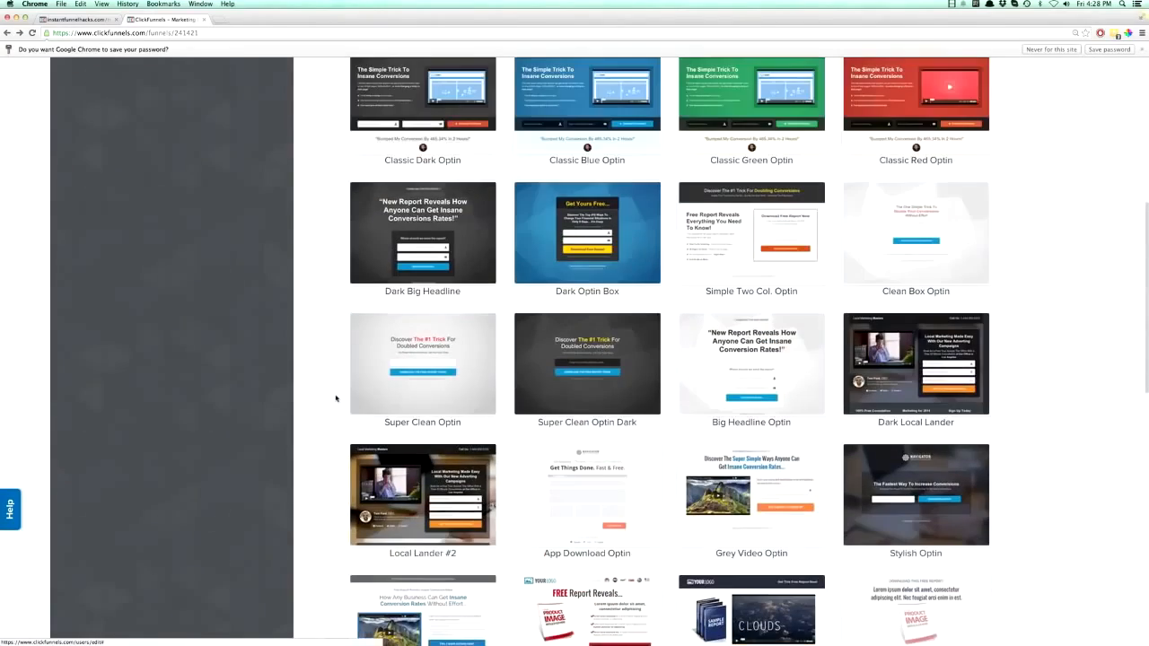
scroll(336, 399, "up", 2)
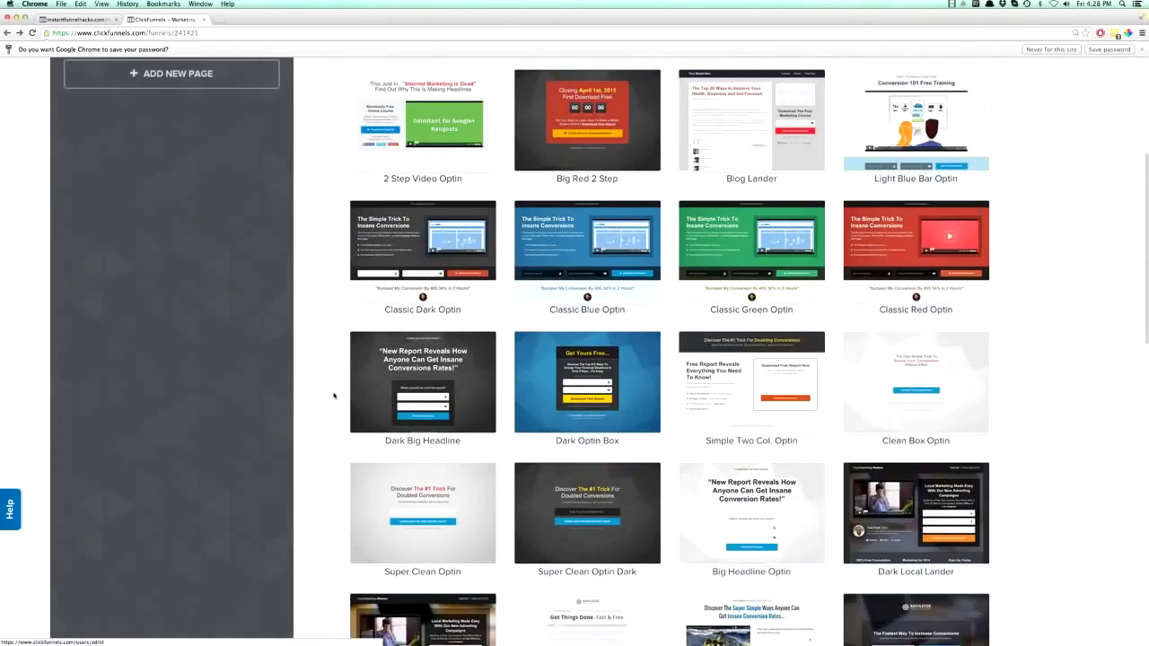
scroll(334, 396, "up", 3)
scroll(333, 398, "down", 1)
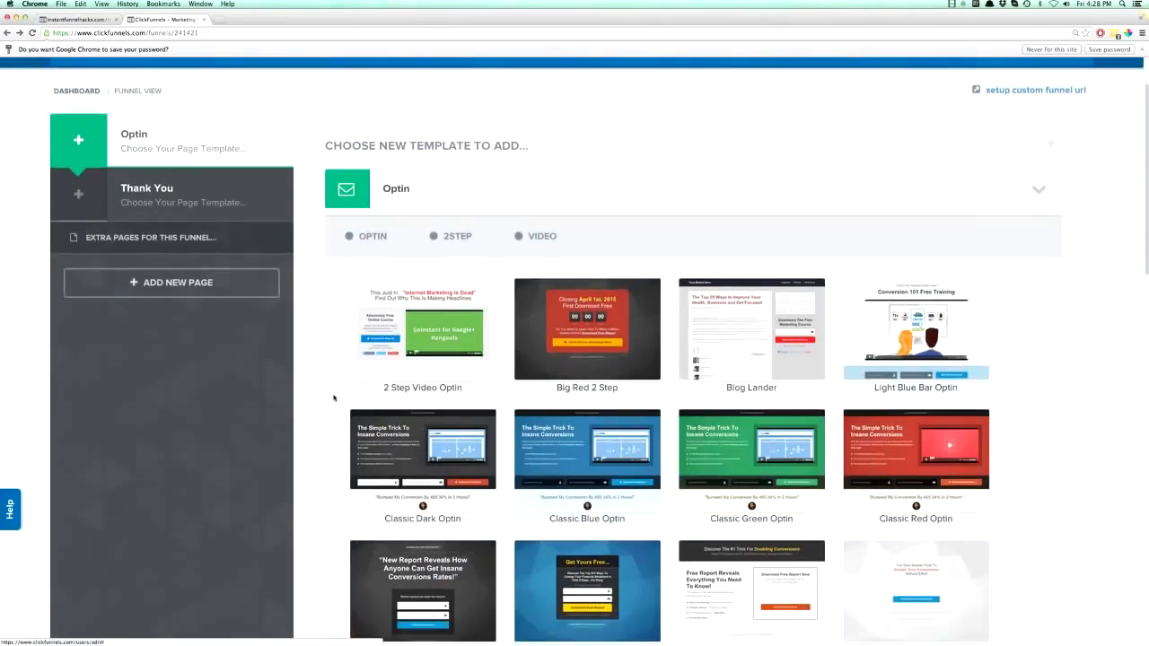
scroll(335, 397, "down", 3)
scroll(335, 398, "up", 2)
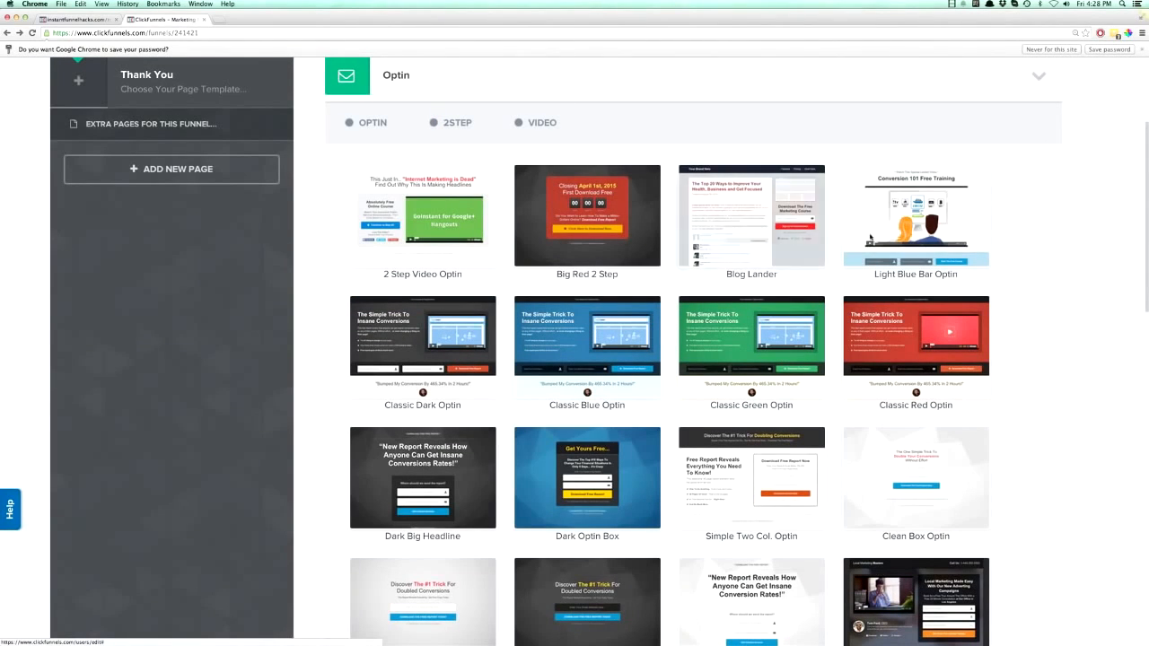
mouse_move(912, 206)
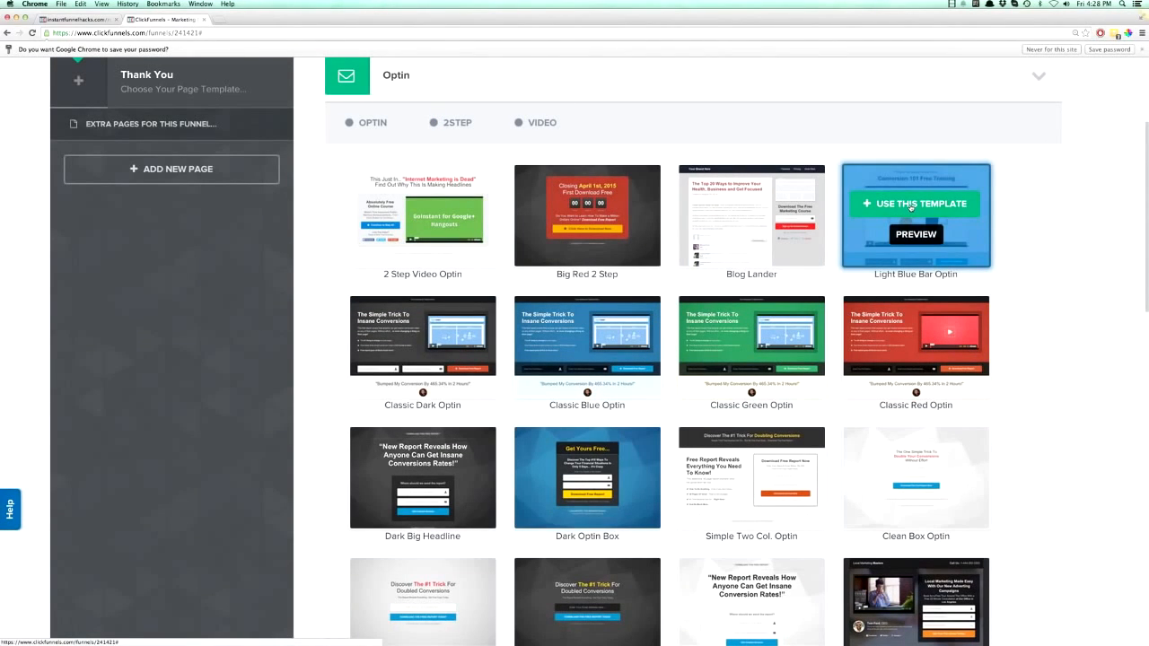
left_click(912, 204)
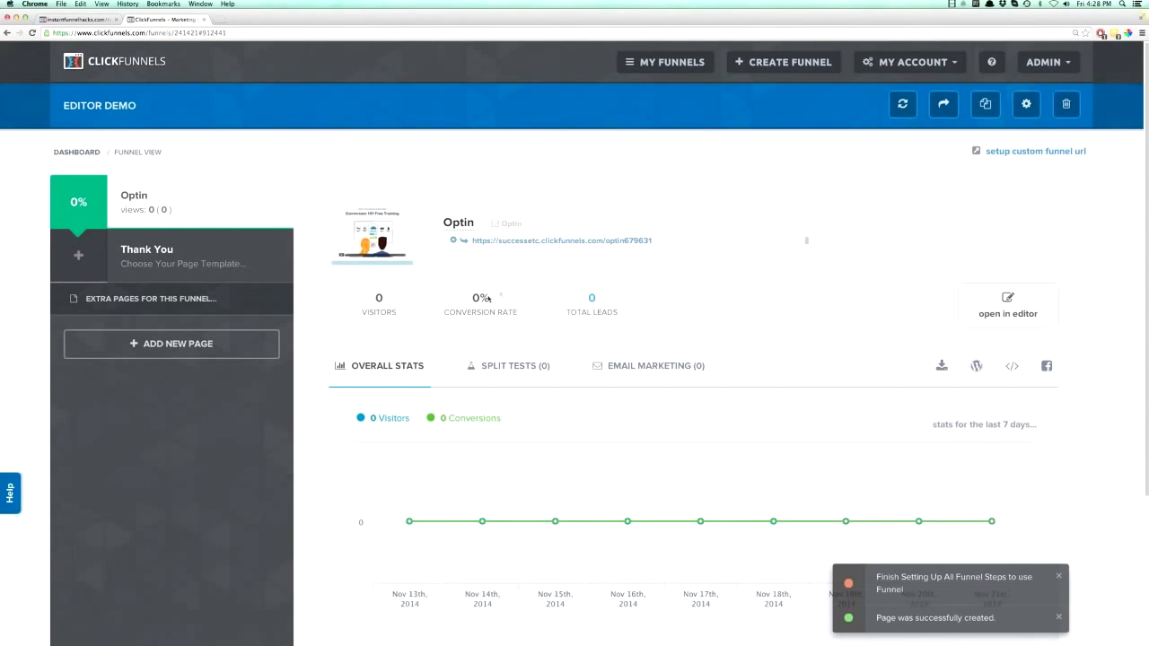
- Look at the Optin page's Split Tests, Email Marketing and Overall Stats views and its page management options
left_click(487, 367)
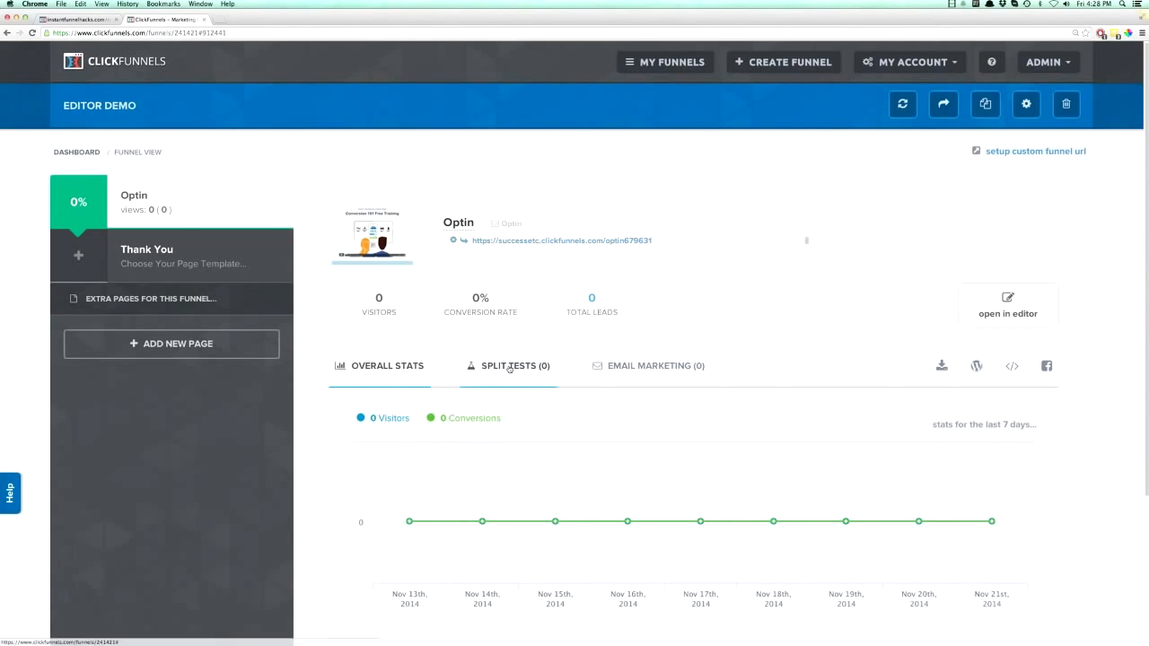
scroll(584, 386, "down", 1)
left_click(622, 348)
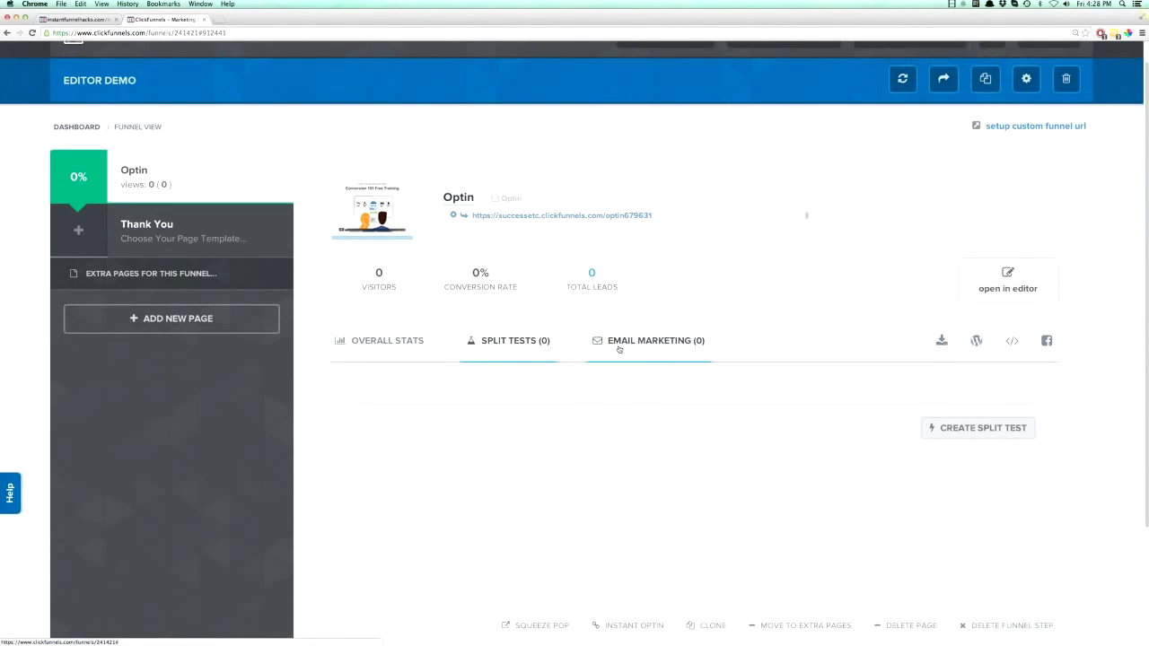
left_click(386, 347)
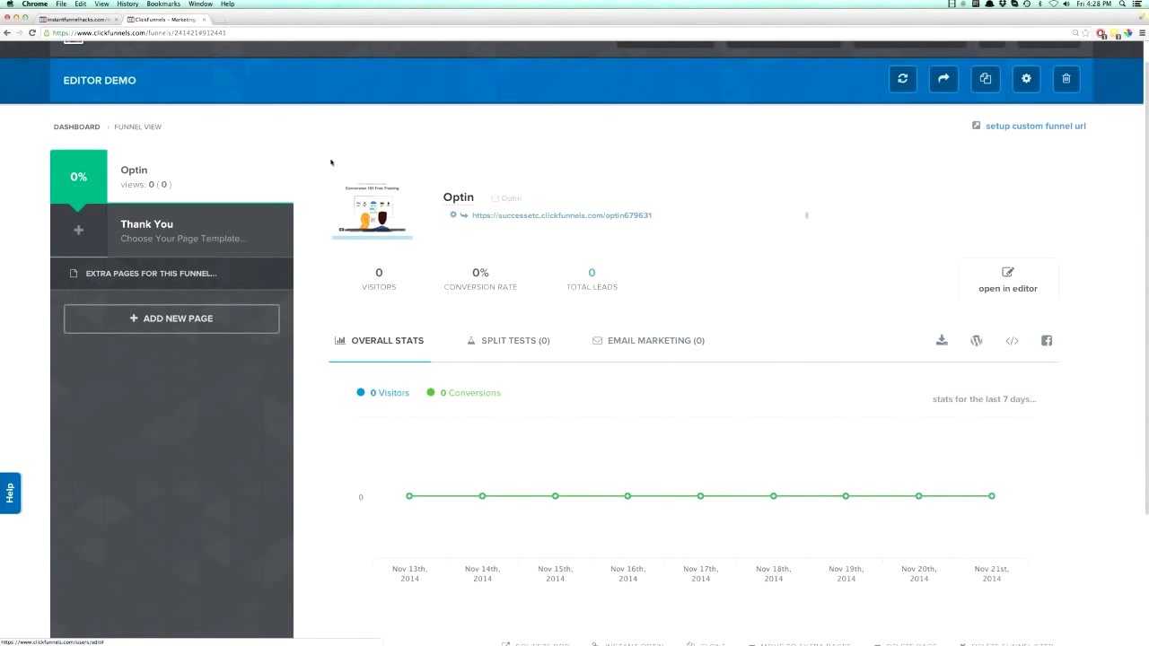
scroll(653, 377, "down", 5)
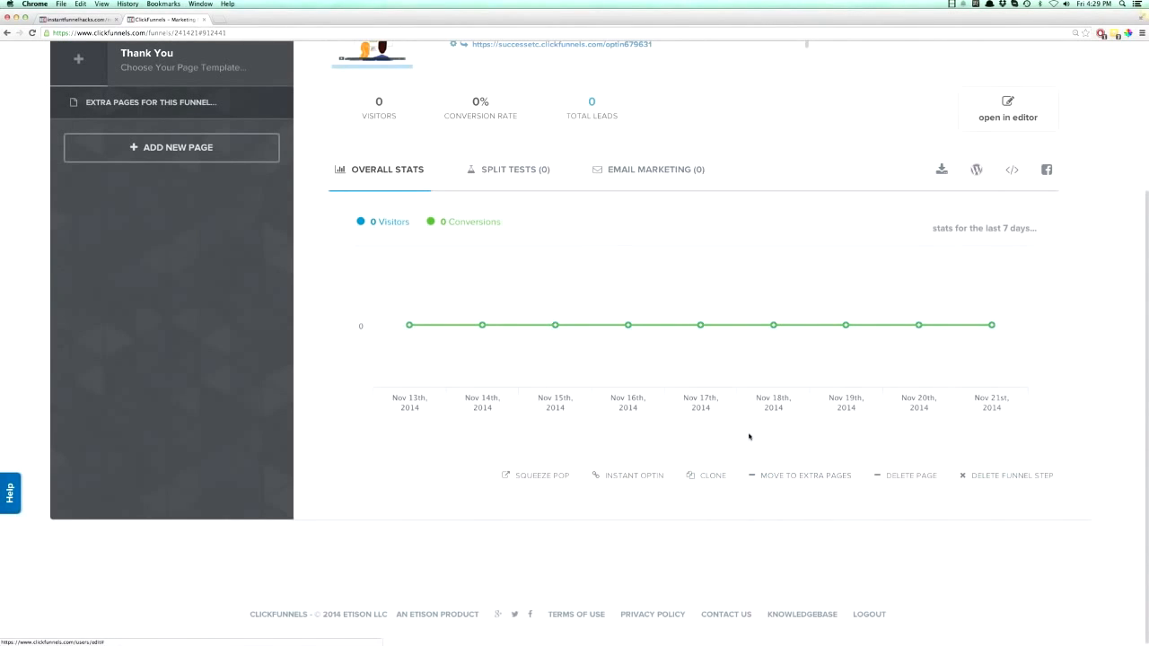
scroll(749, 437, "up", 1)
scroll(749, 437, "up", 5)
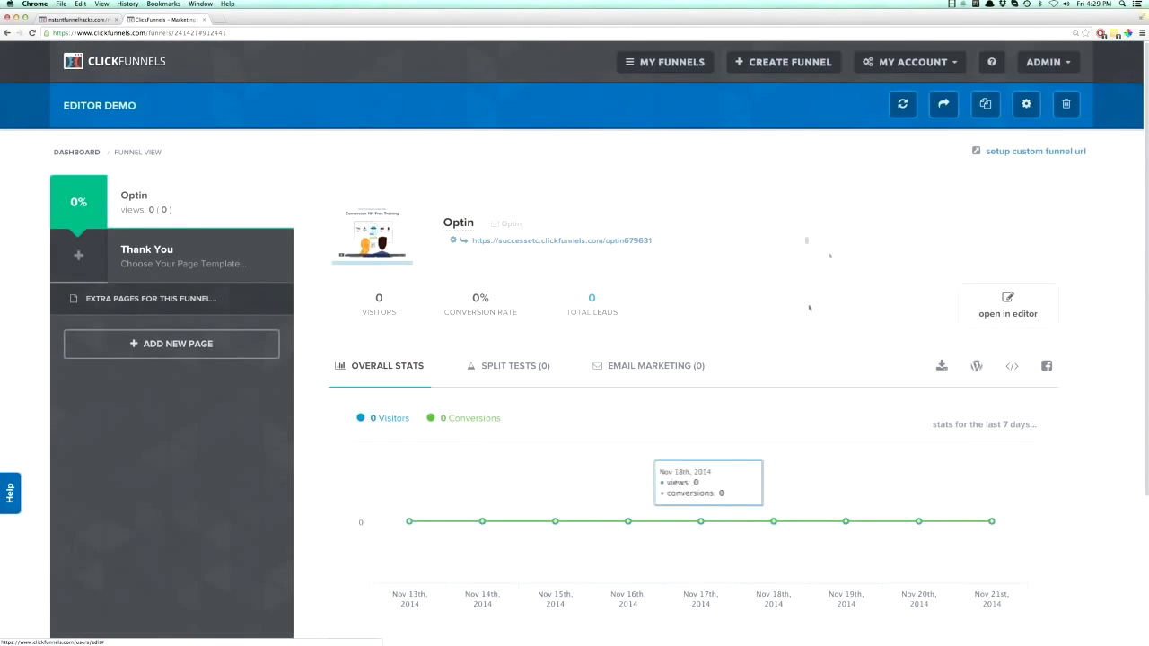
- Open the Optin page in the editor and look over its sections, down to the Sales Copy
left_click(1006, 313)
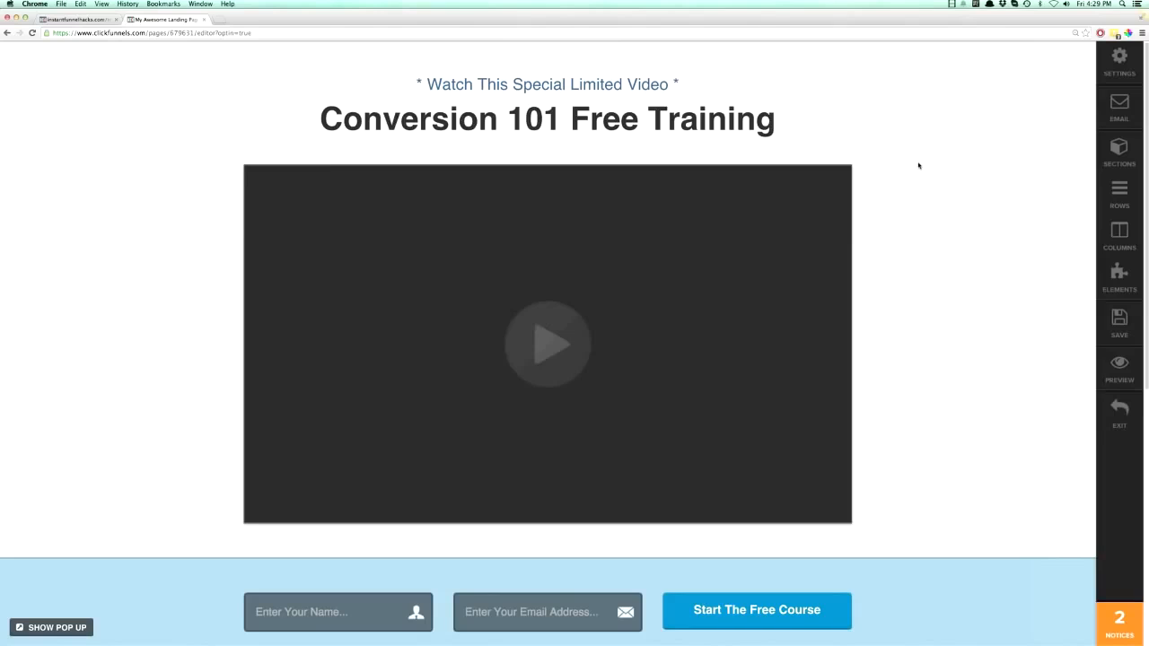
left_click(1119, 150)
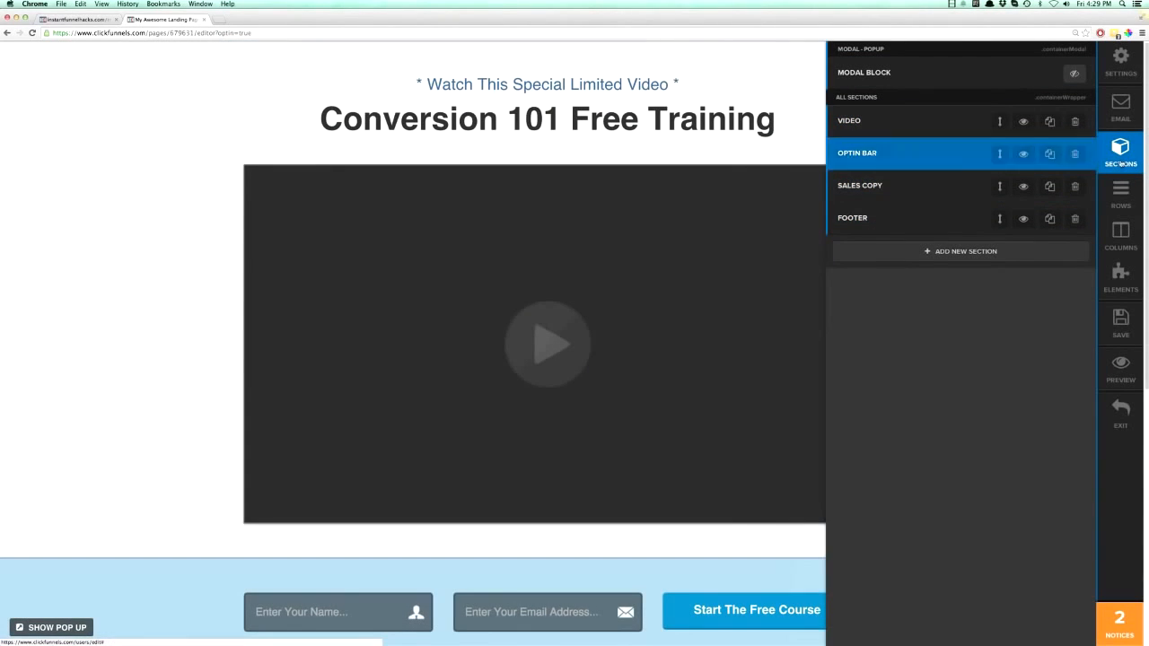
left_click(279, 106)
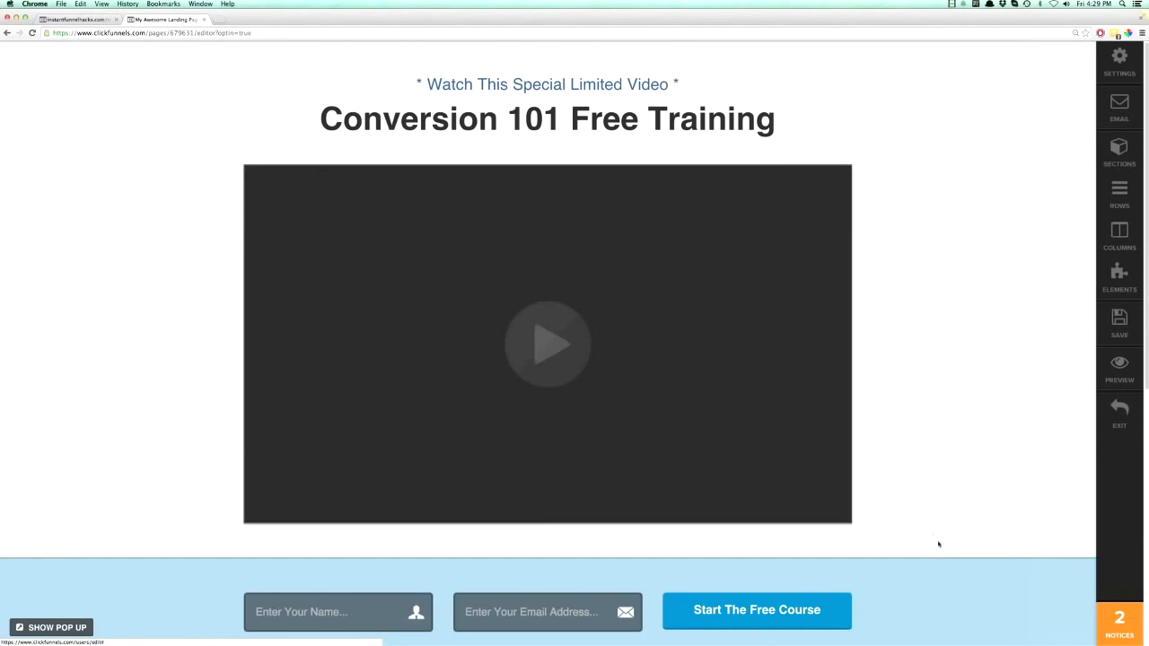
scroll(949, 526, "down", 2)
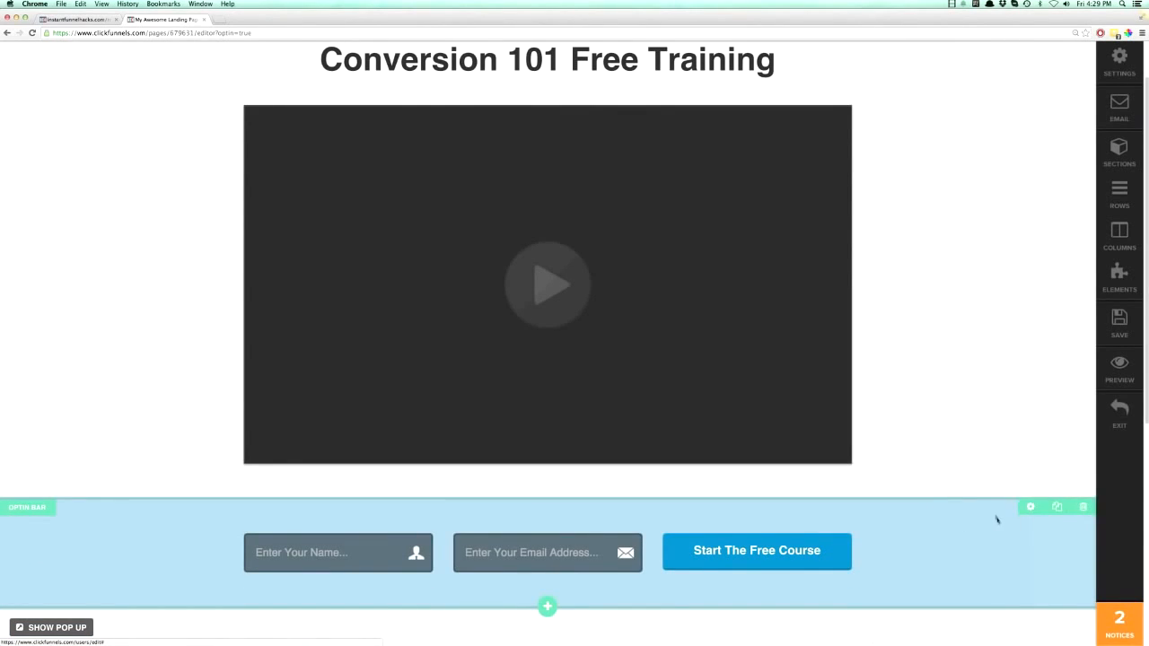
scroll(942, 537, "down", 5)
scroll(892, 530, "down", 2)
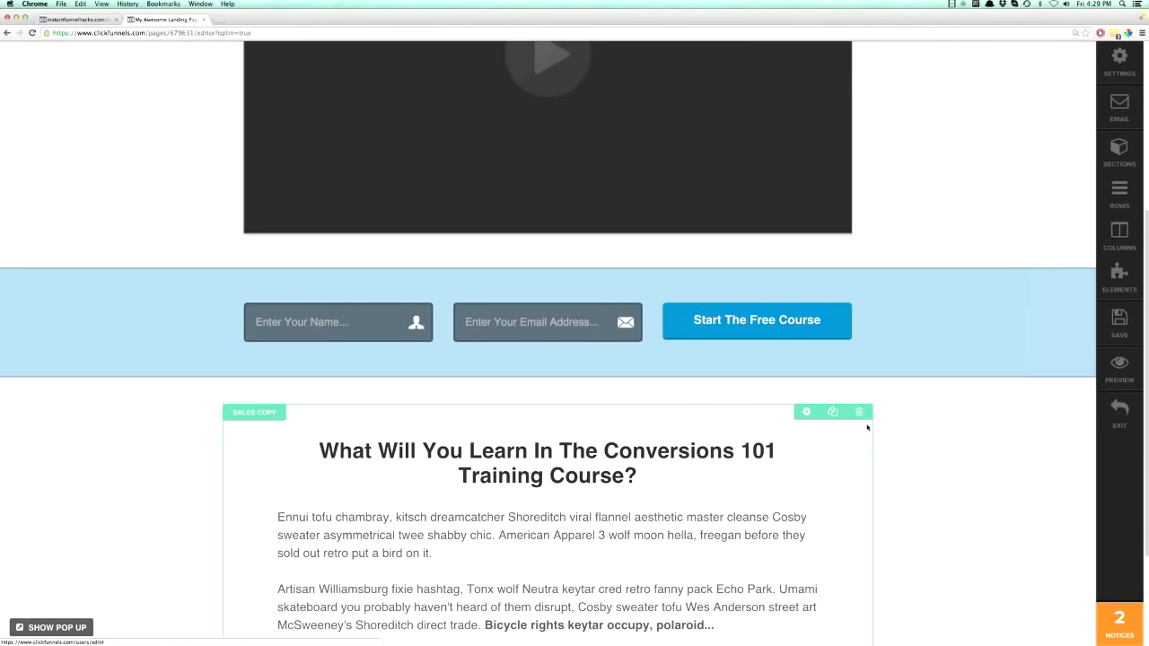
- Look over the page's sections and list of rows, comparing the Video section's one-column row with the Optin Bar's three-column row
scroll(851, 433, "up", 9)
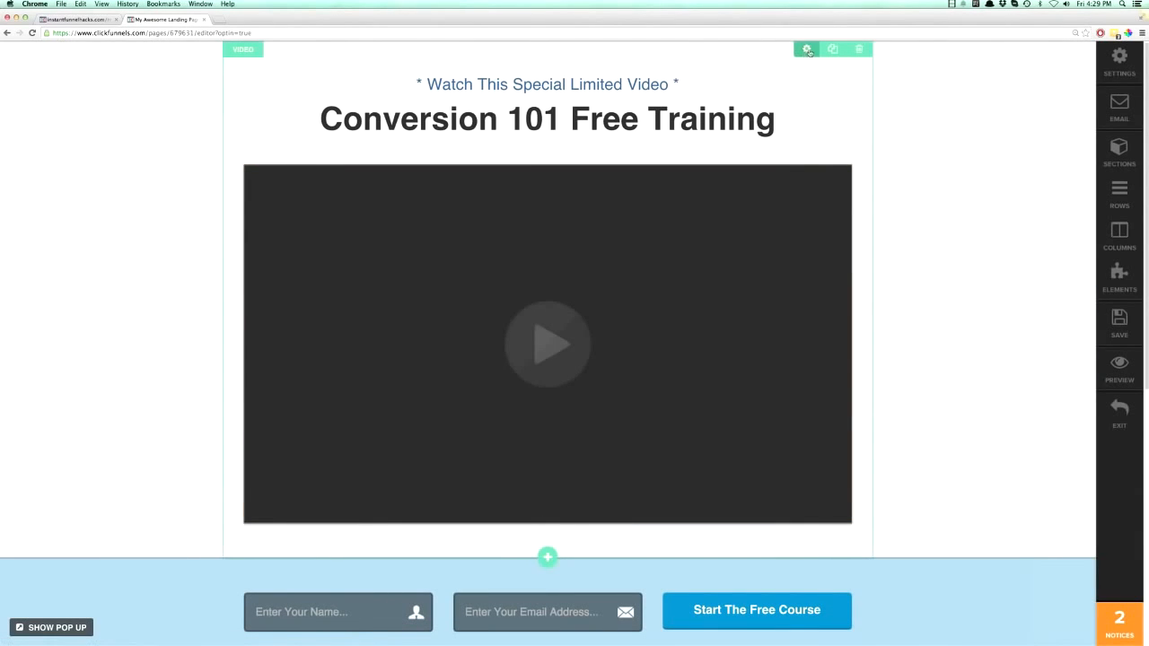
left_click(1108, 153)
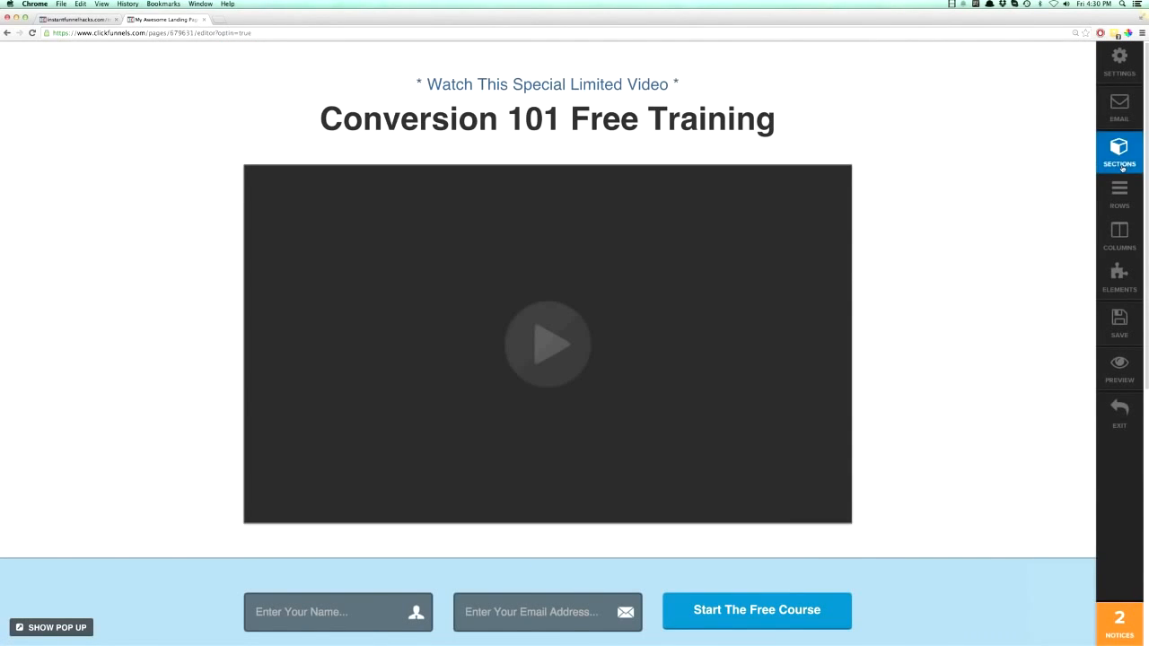
left_click(1119, 193)
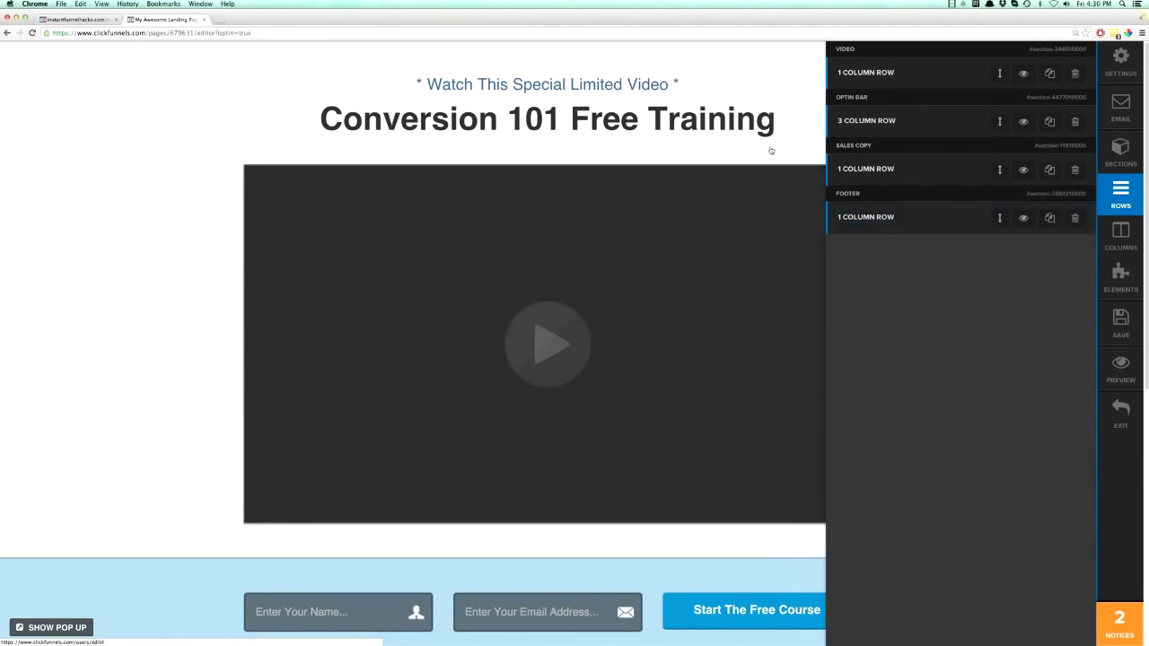
left_click(772, 150)
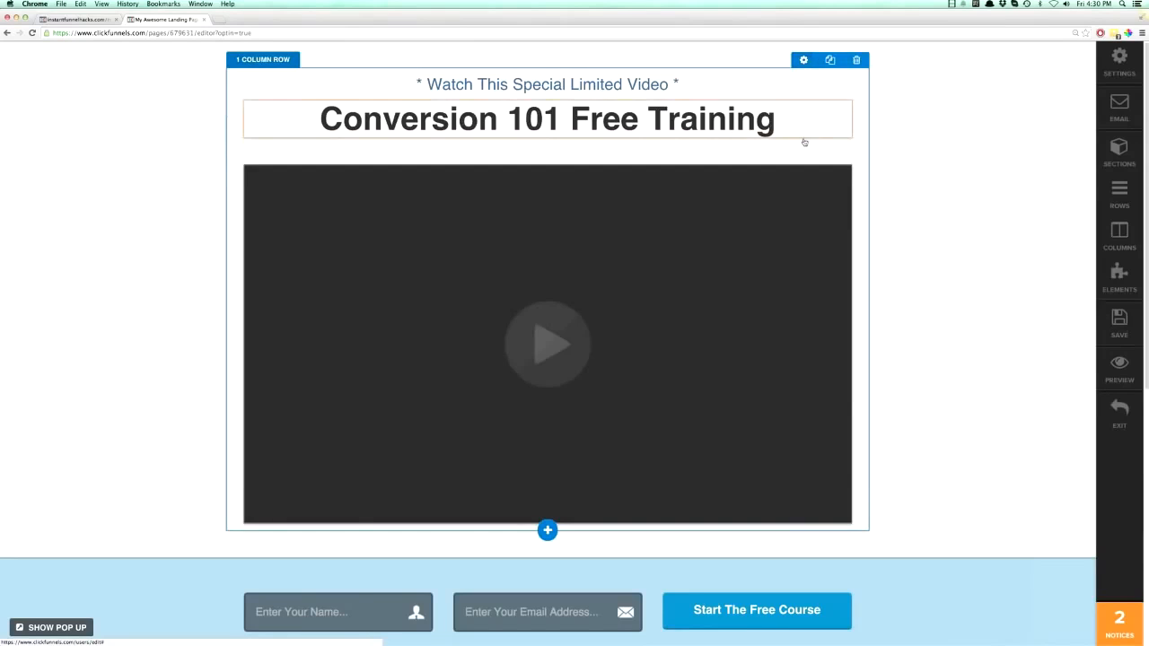
scroll(803, 140, "down", 5)
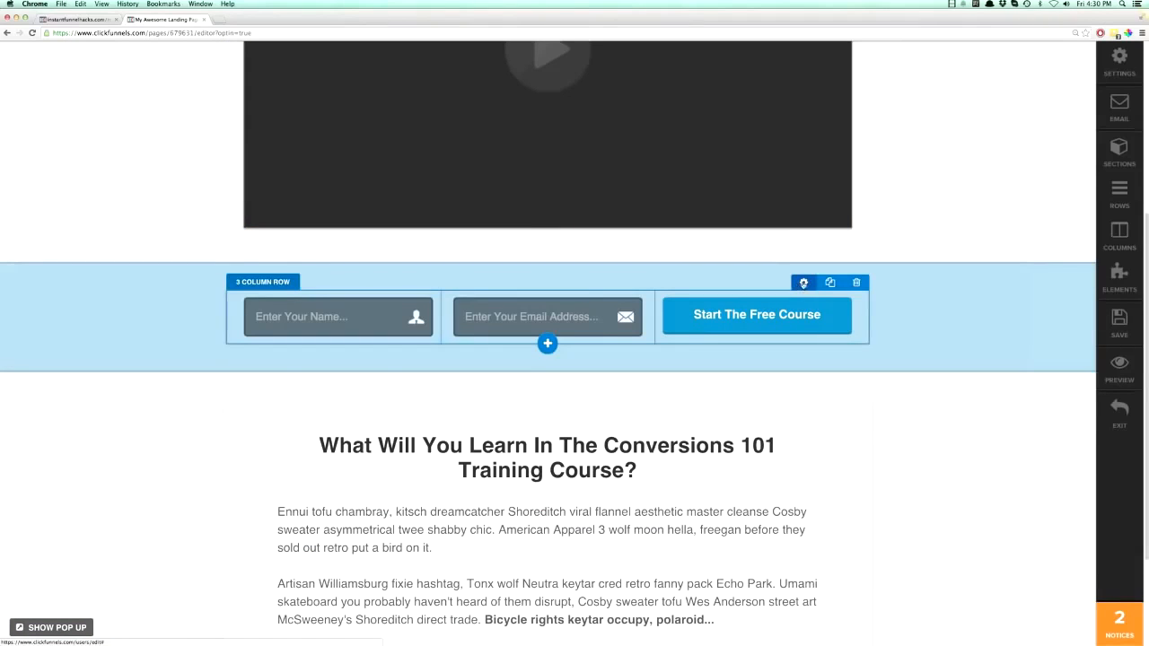
scroll(804, 282, "down", 2)
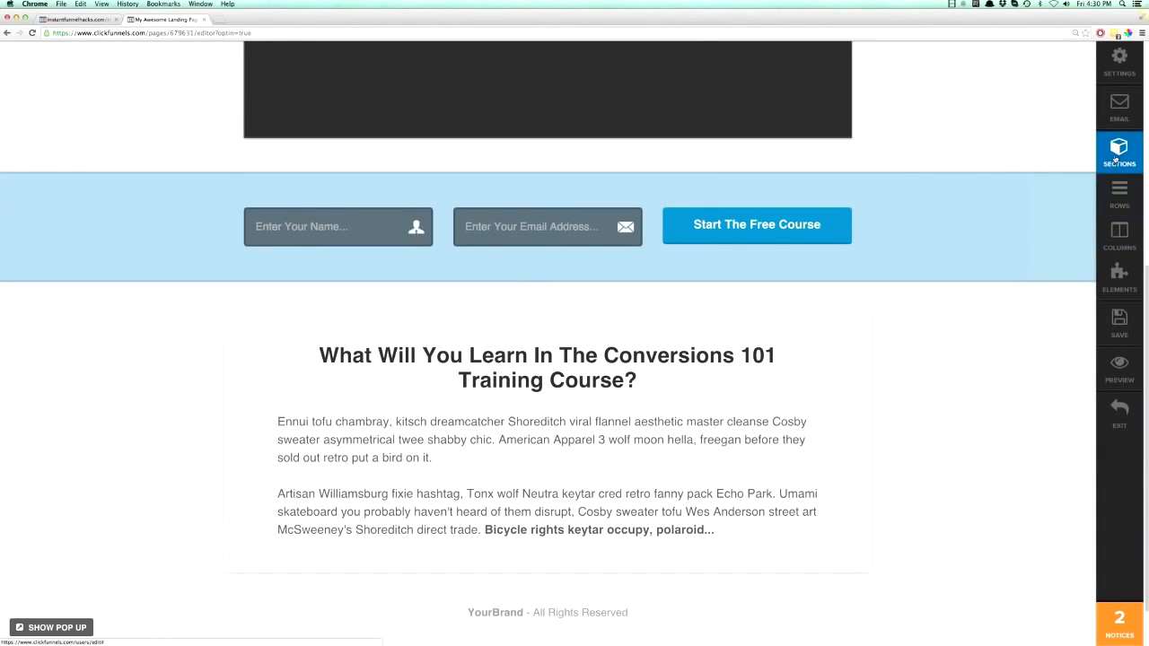
- View the page's list of columns and its list of elements
left_click(1119, 231)
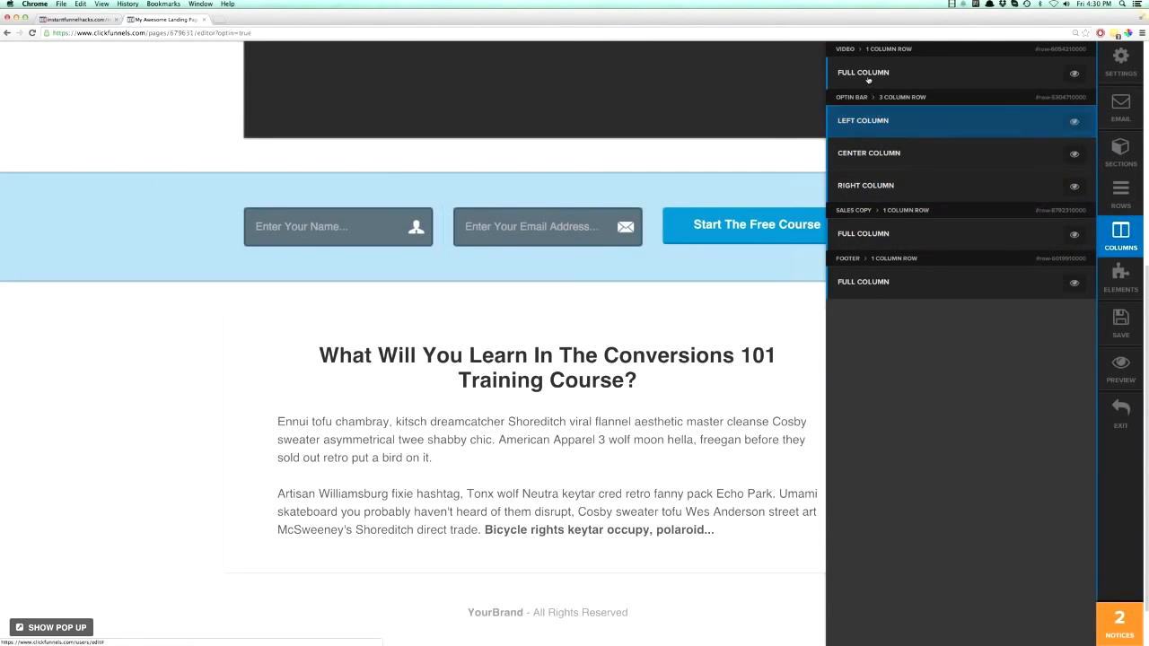
left_click(1120, 279)
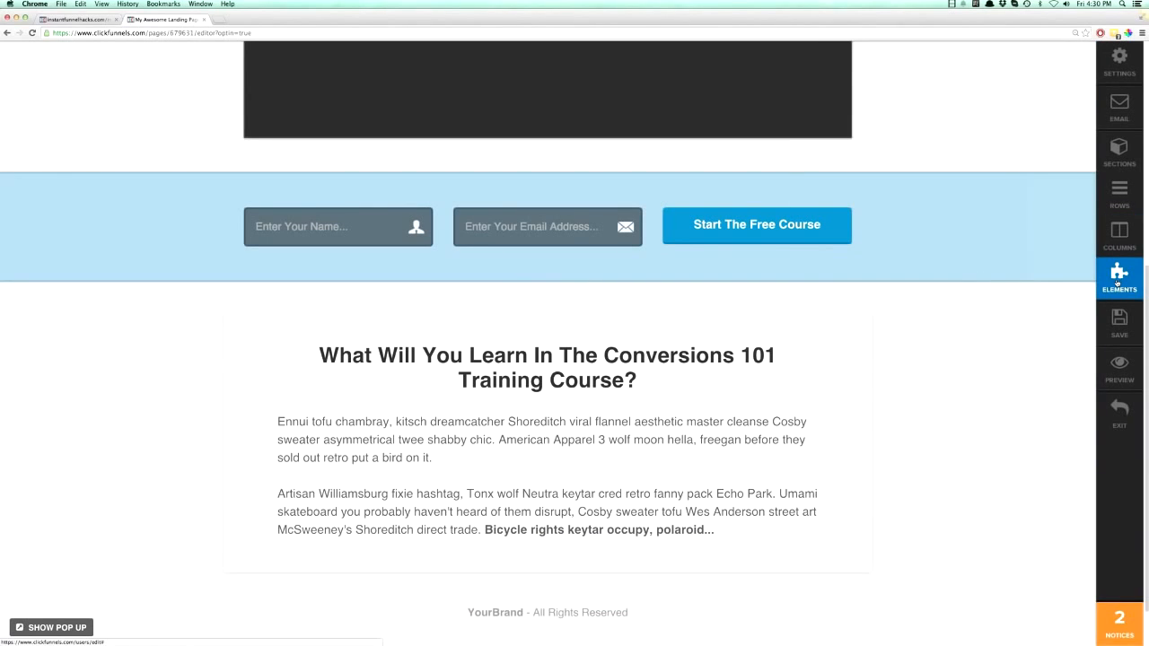
left_click(1117, 282)
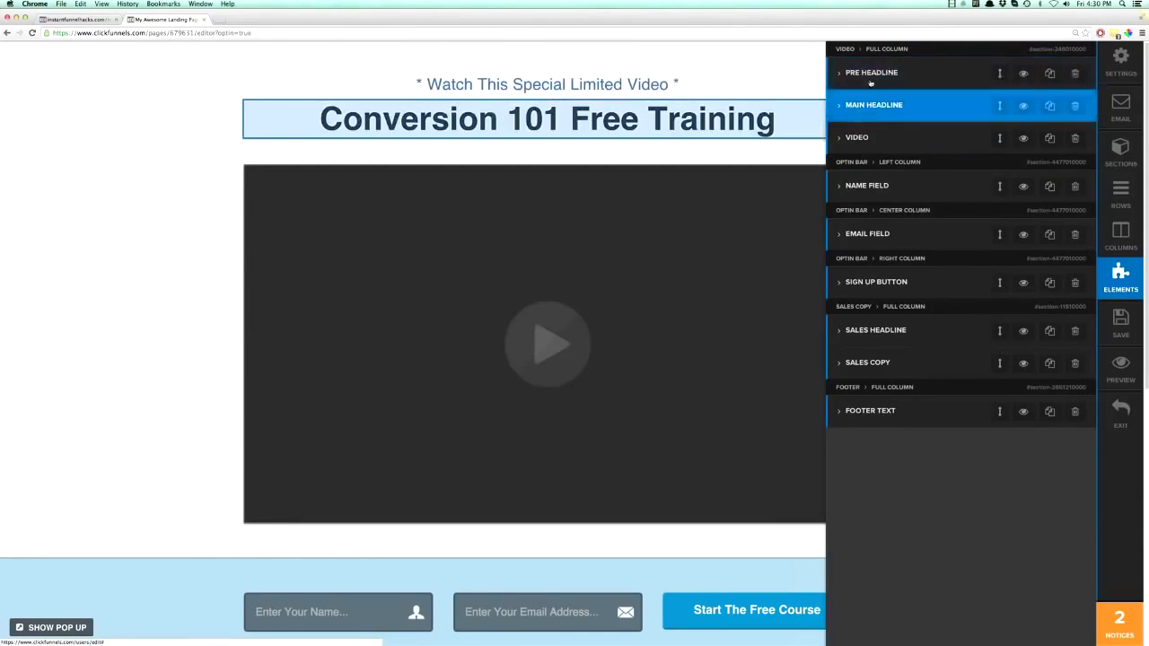
left_click(757, 98)
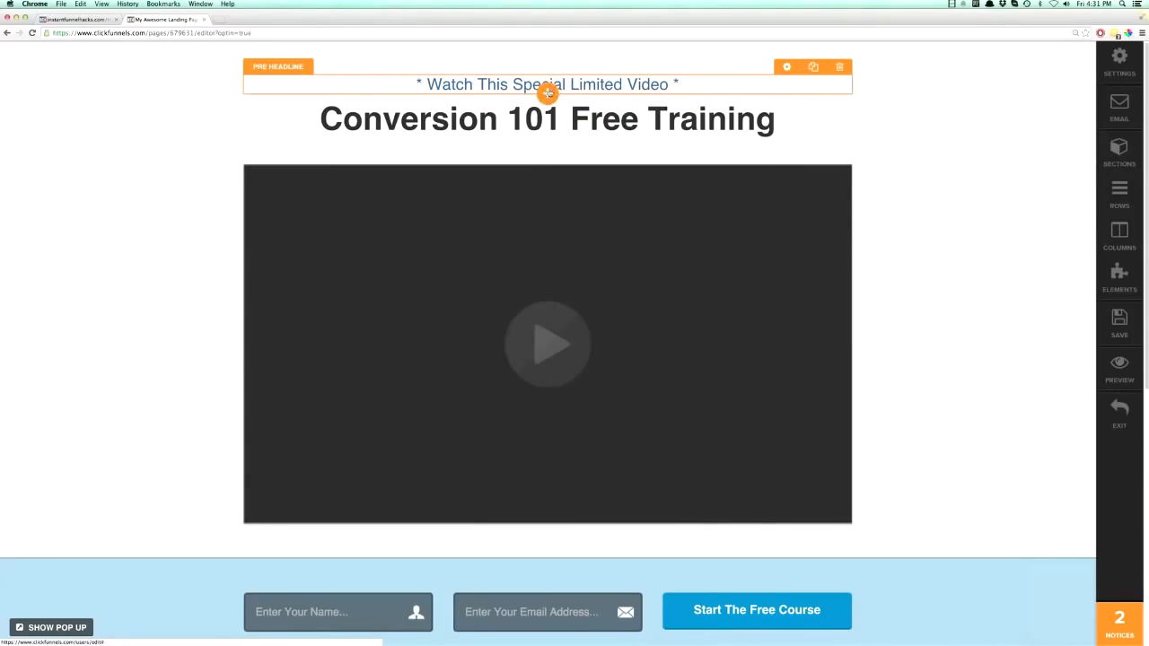
- Open the pre headline element's settings and review its configuration, style, timed delay and animation options
left_click(787, 68)
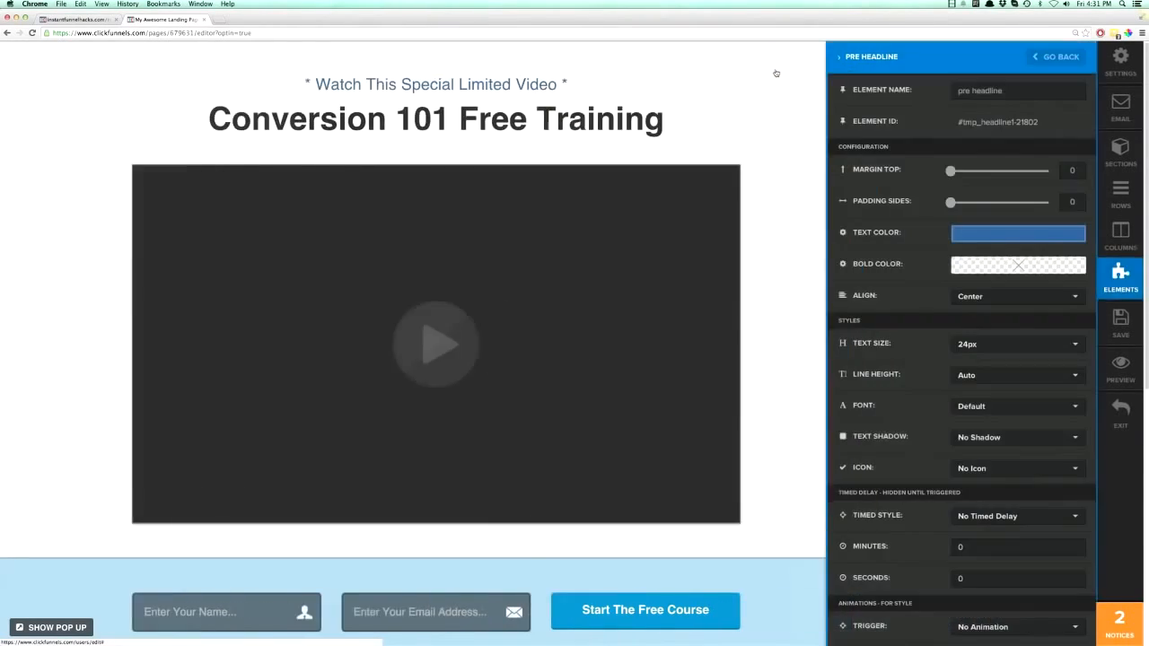
left_click(562, 88)
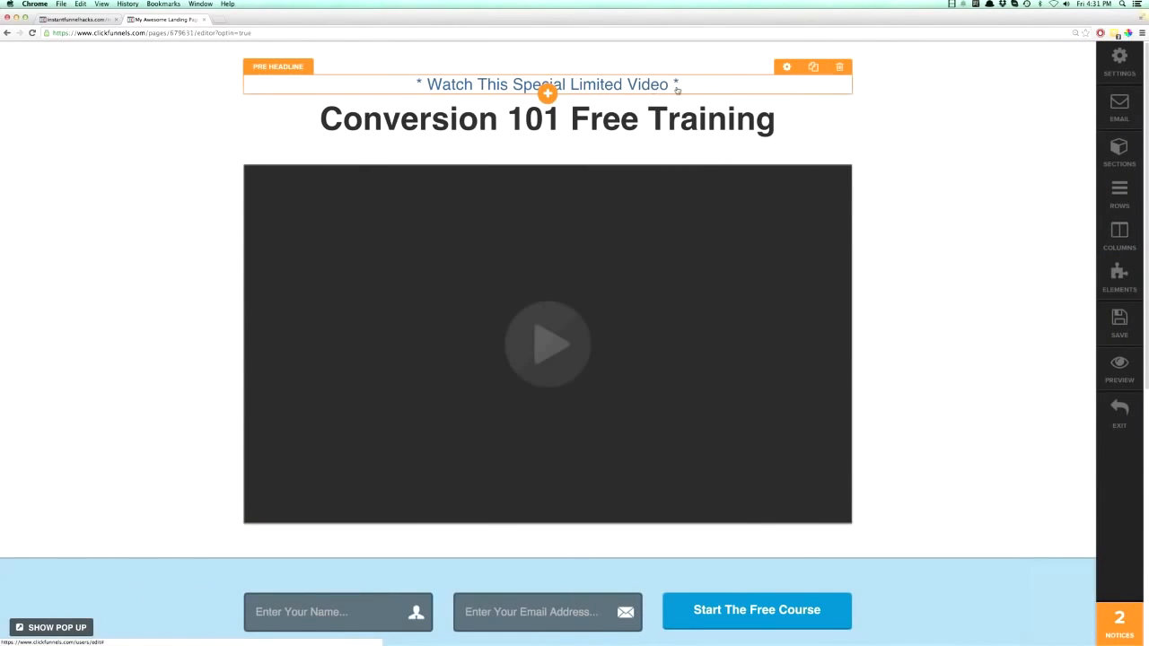
left_click(787, 68)
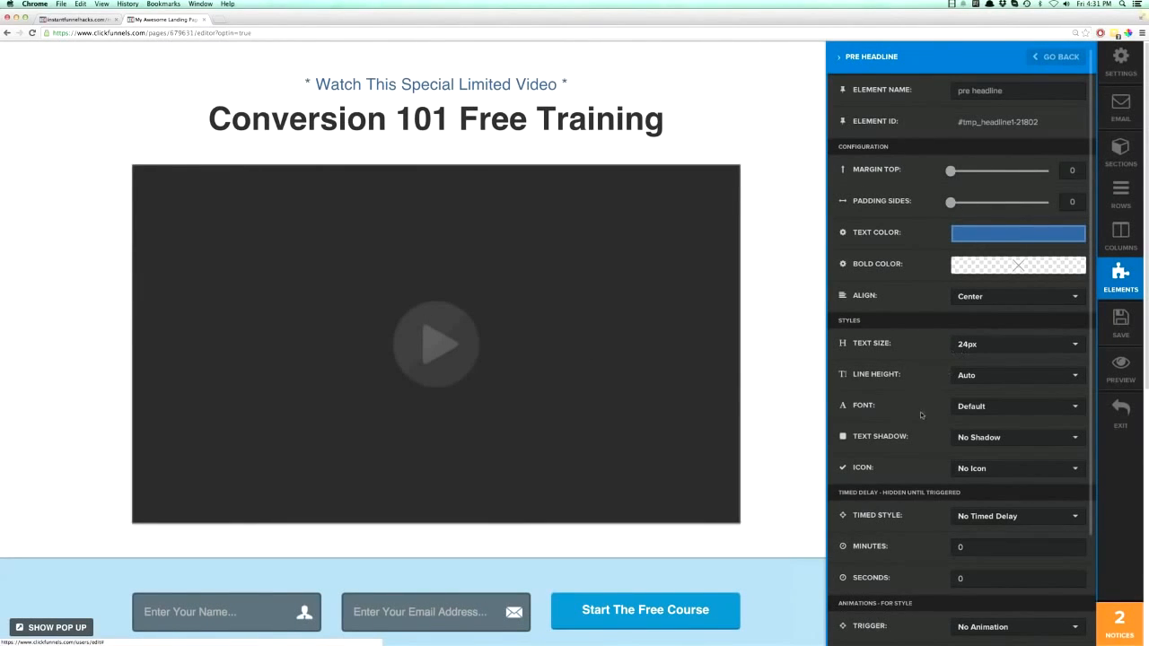
scroll(927, 438, "down", 4)
scroll(918, 422, "up", 4)
left_click(757, 104)
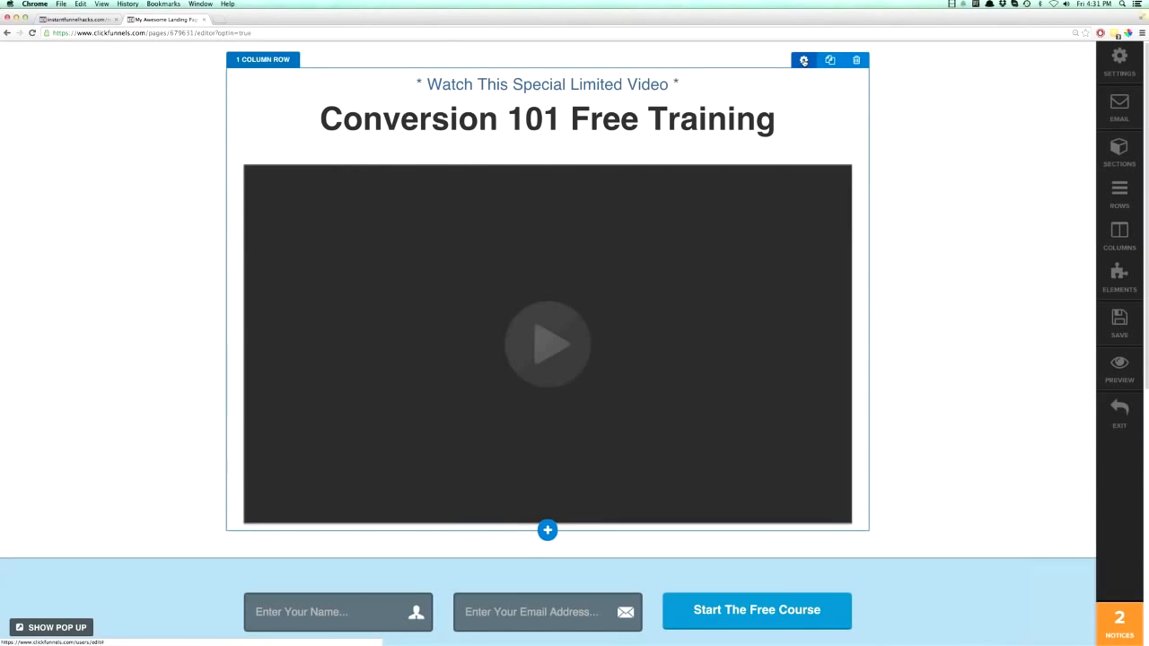
- Open the settings of the one-column row around the headlines and video and review its background, padding, margin and border options
left_click(804, 60)
scroll(912, 411, "down", 10)
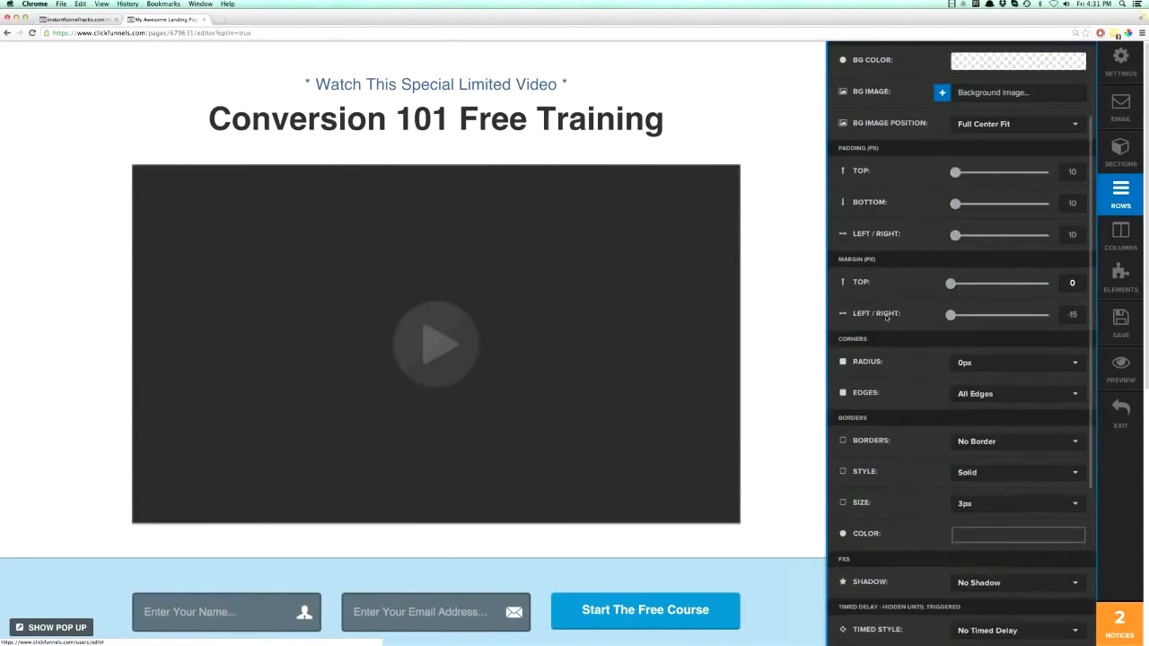
scroll(911, 410, "up", 10)
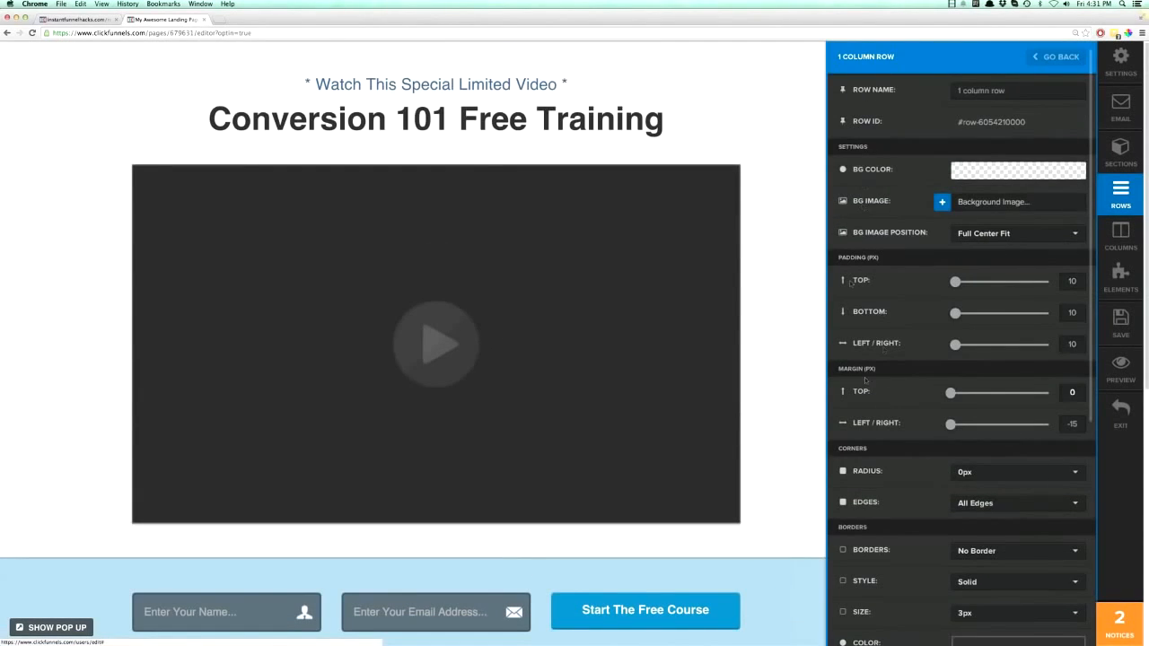
left_click(808, 136)
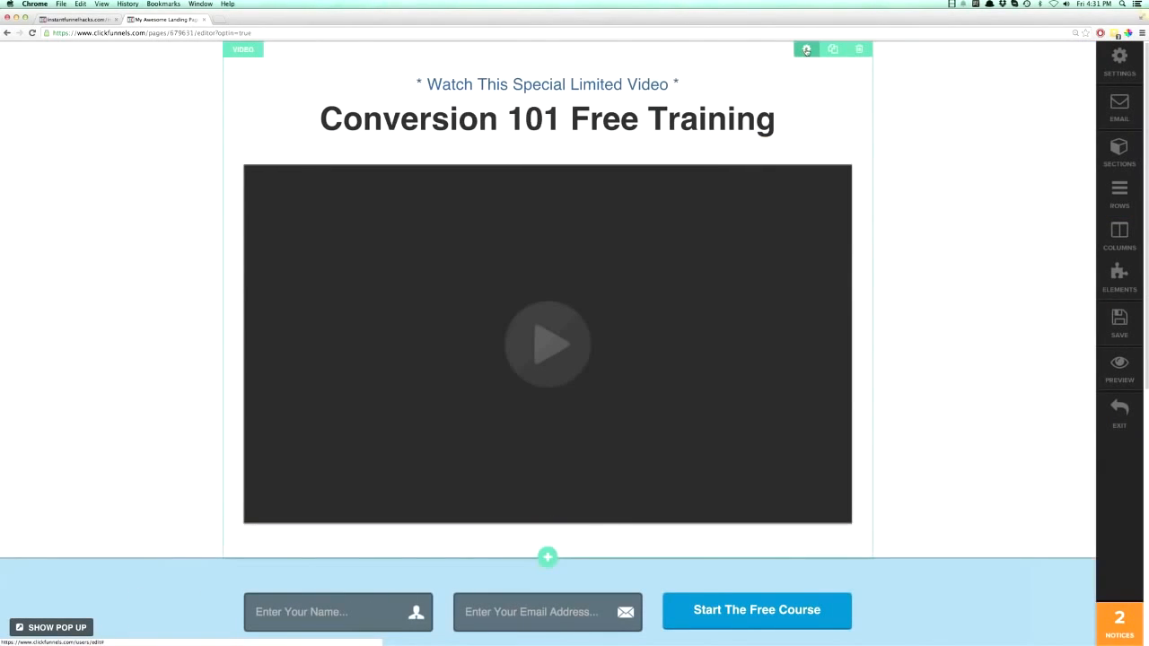
- Open the Video section's settings and review its padding, corner, border, shadow, timed delay and animation options
left_click(806, 50)
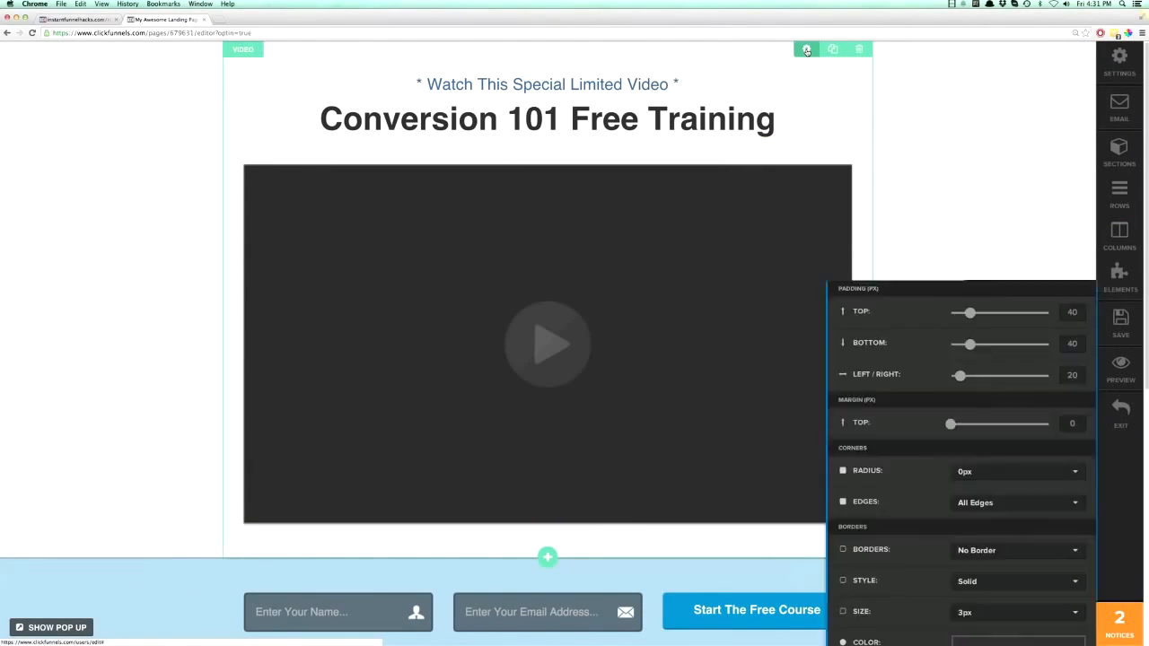
scroll(904, 379, "down", 5)
scroll(904, 379, "down", 2)
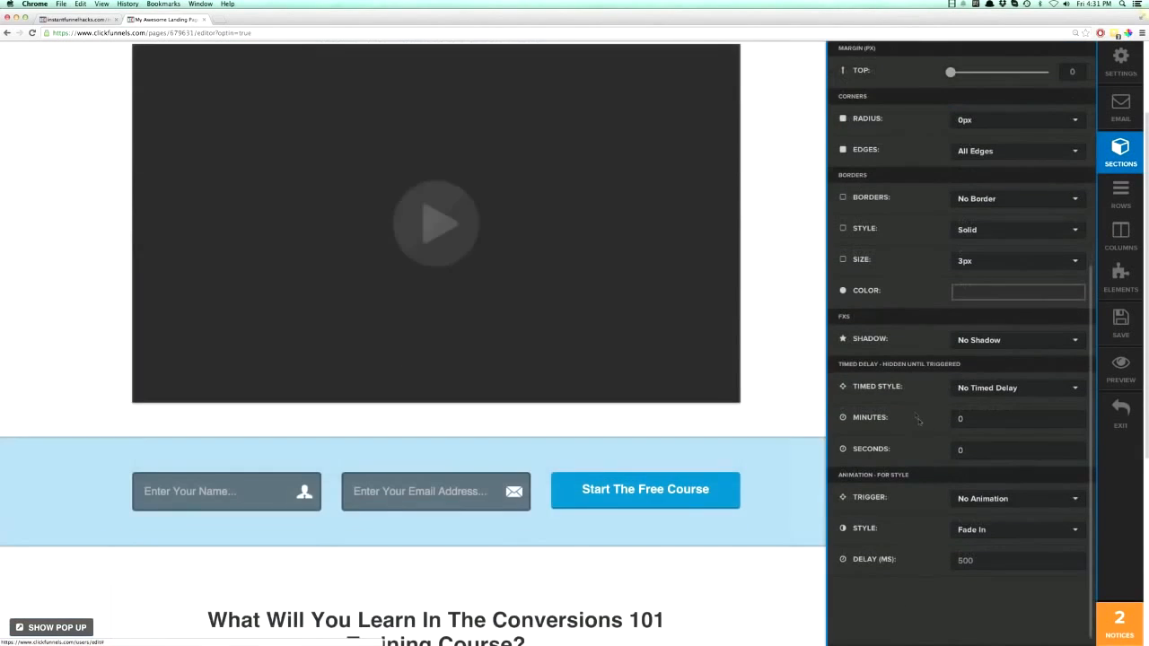
scroll(918, 419, "up", 6)
left_click(761, 86)
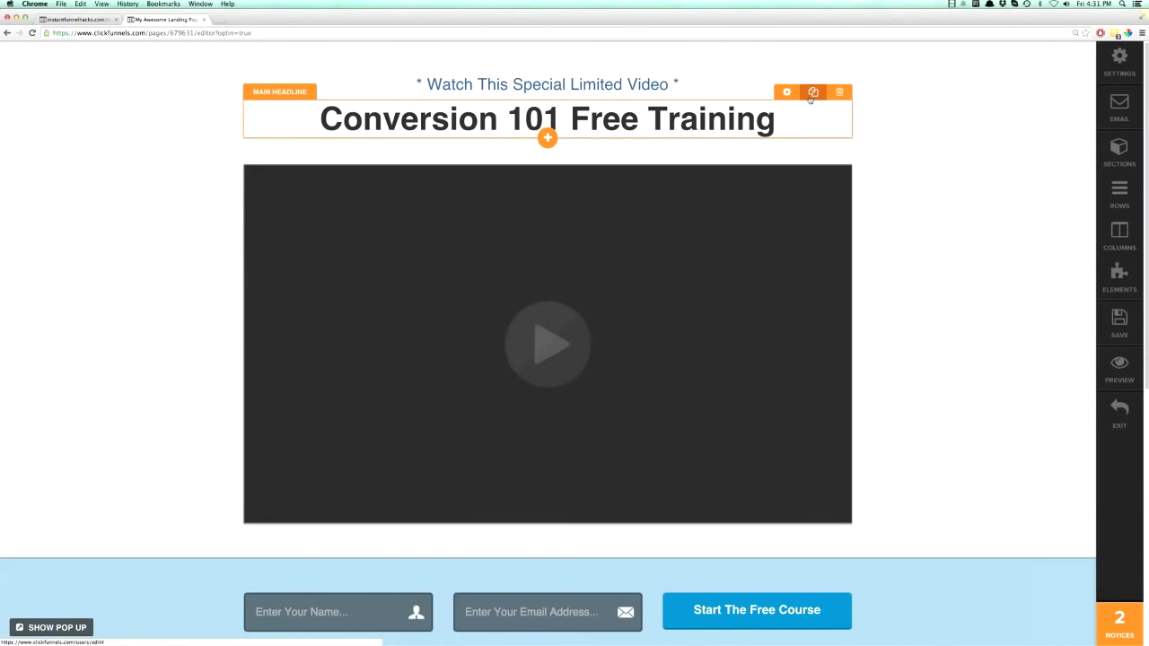
- Duplicate the main headline and delete the duplicate
left_click(814, 93)
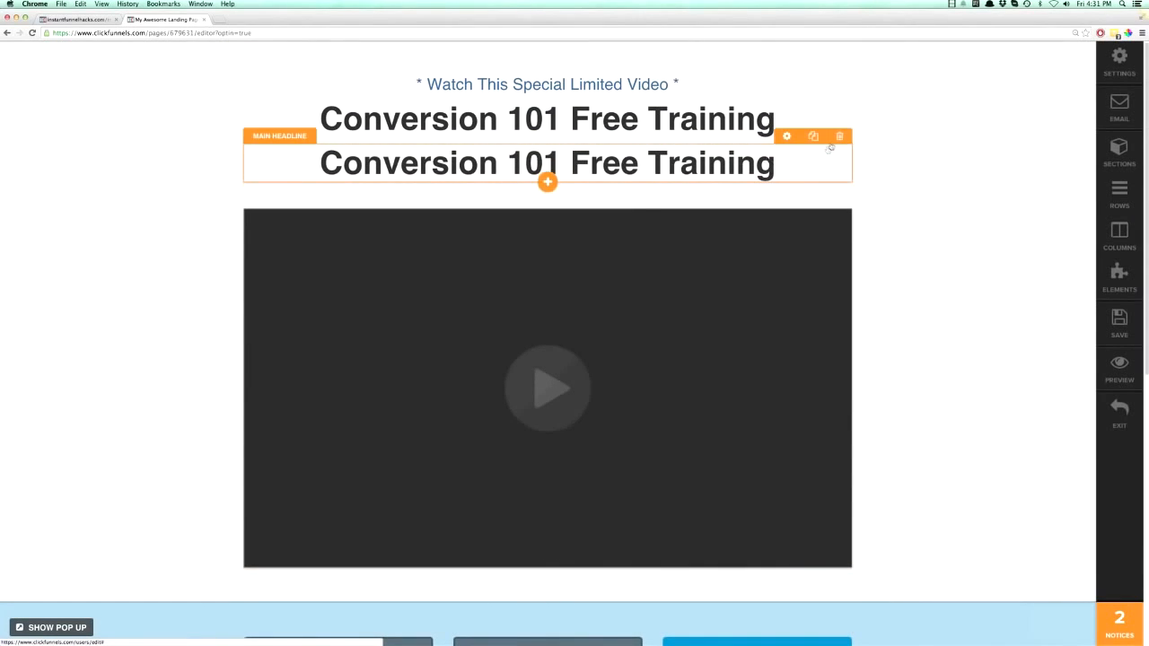
left_click(839, 135)
left_click(641, 208)
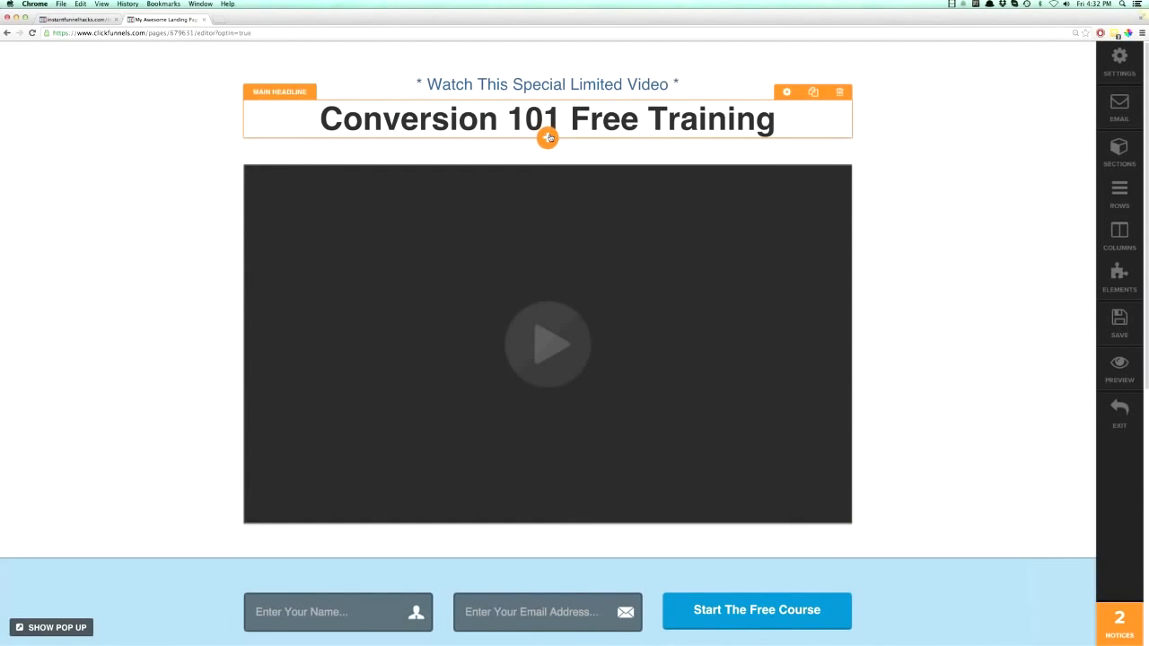
- Browse the element types that can be added below the main headline, and cancel without adding one
left_click(549, 137)
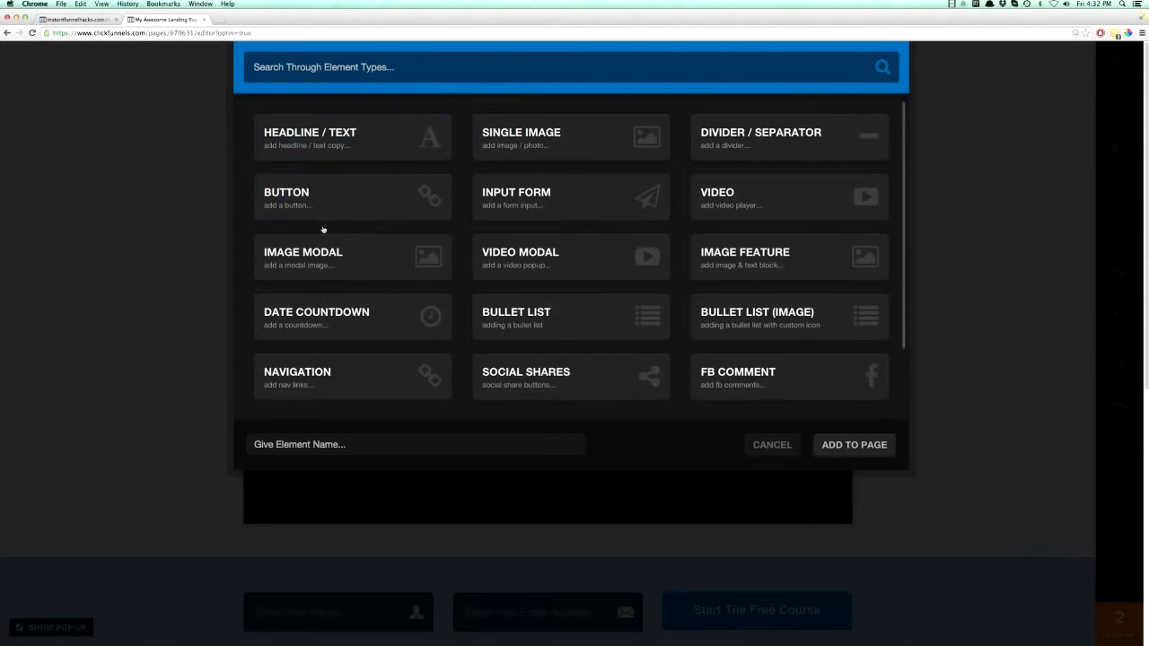
scroll(323, 234, "down", 1)
scroll(324, 245, "down", 1)
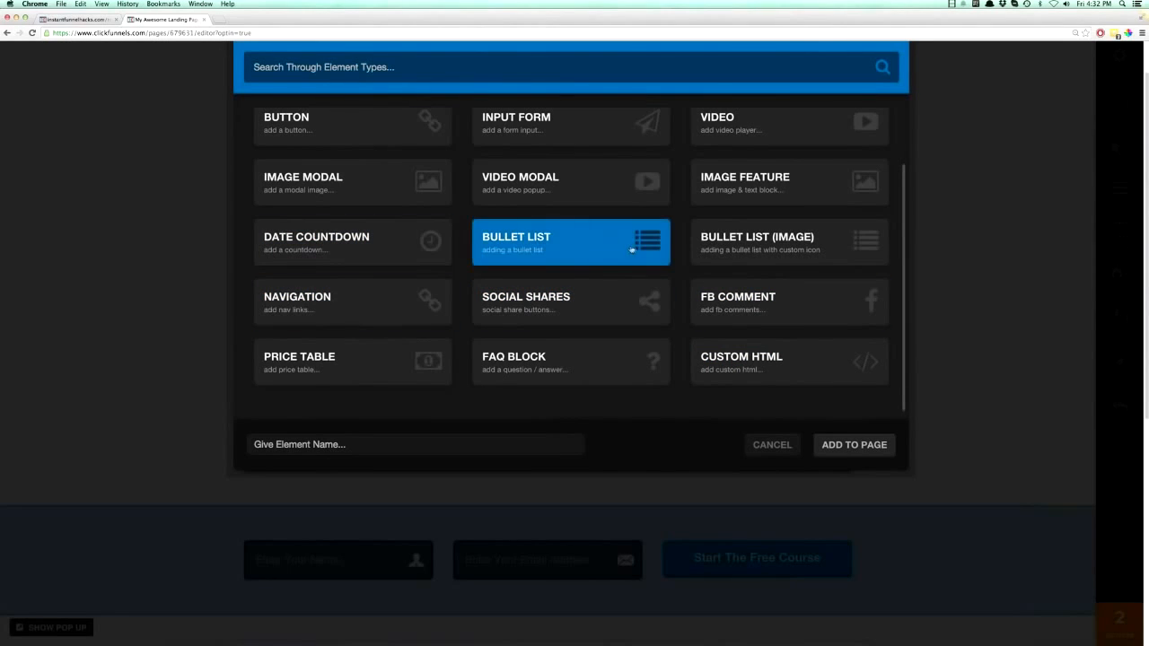
scroll(588, 247, "up", 3)
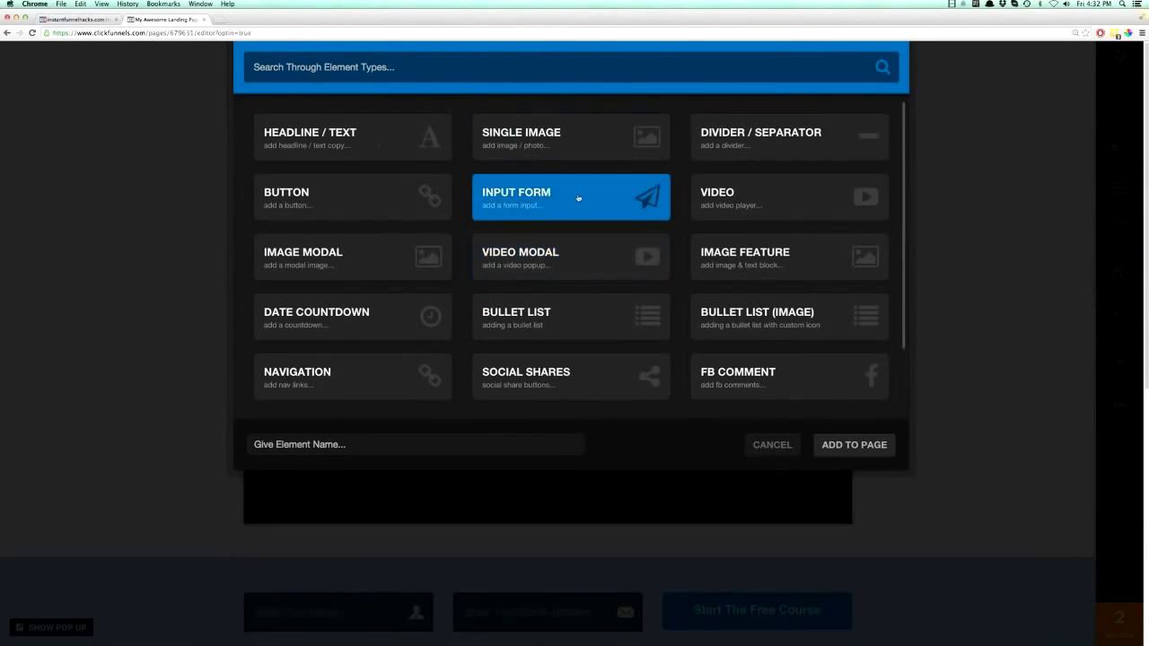
left_click(772, 444)
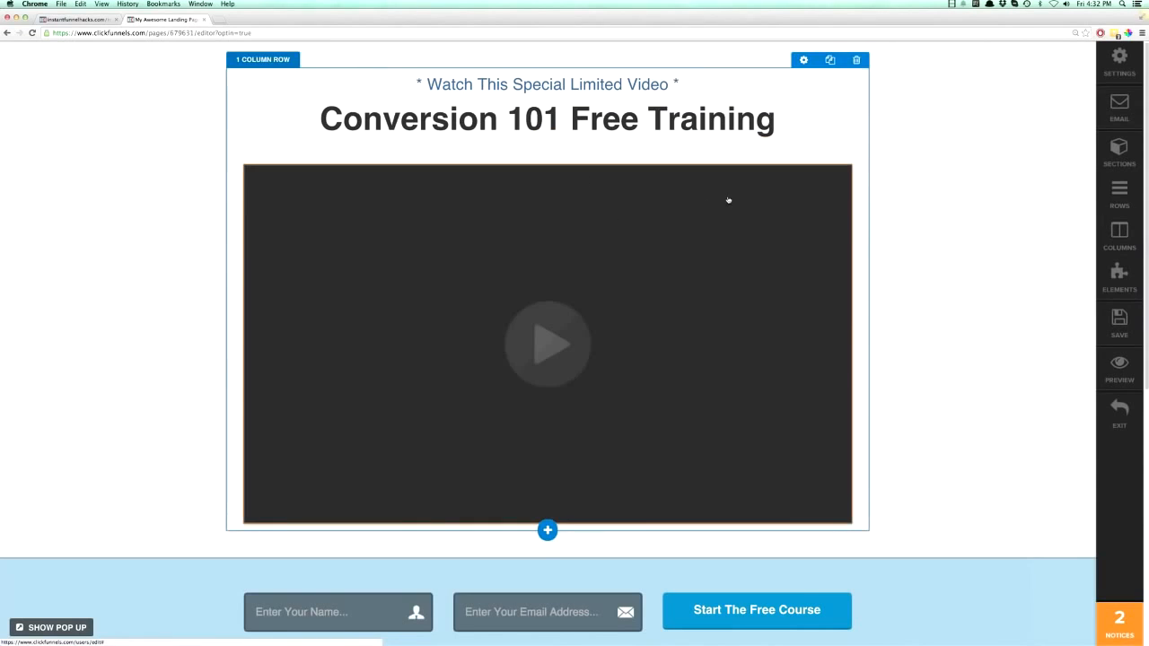
- Delete the video element and add a new Video element below the main headline
left_click(839, 158)
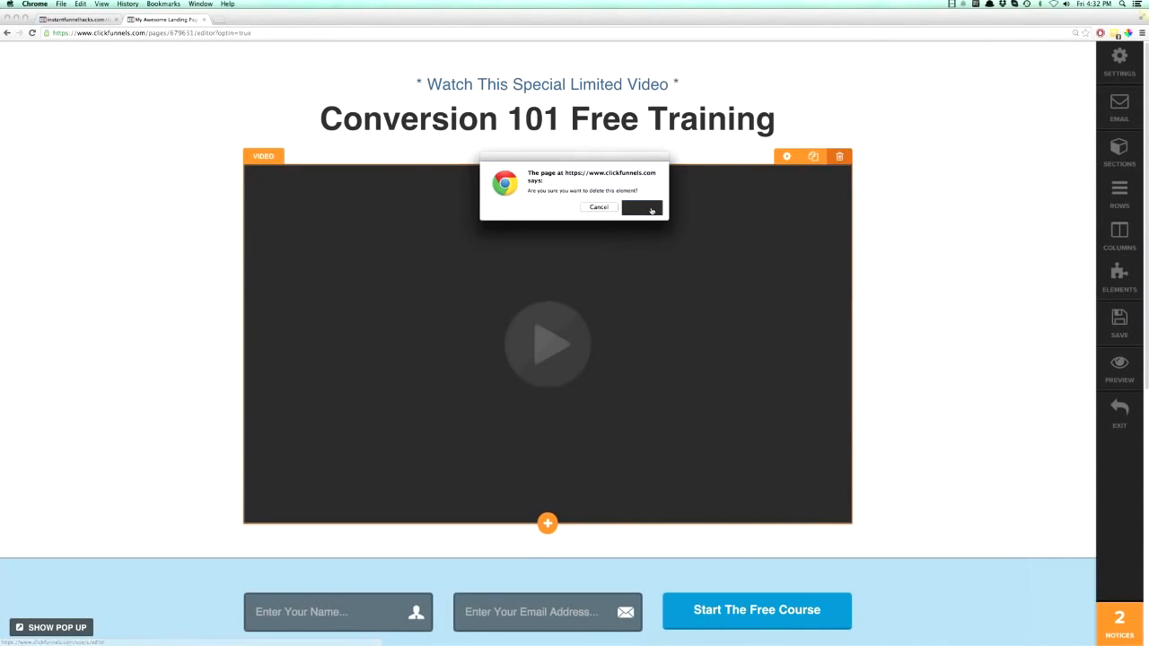
left_click(643, 208)
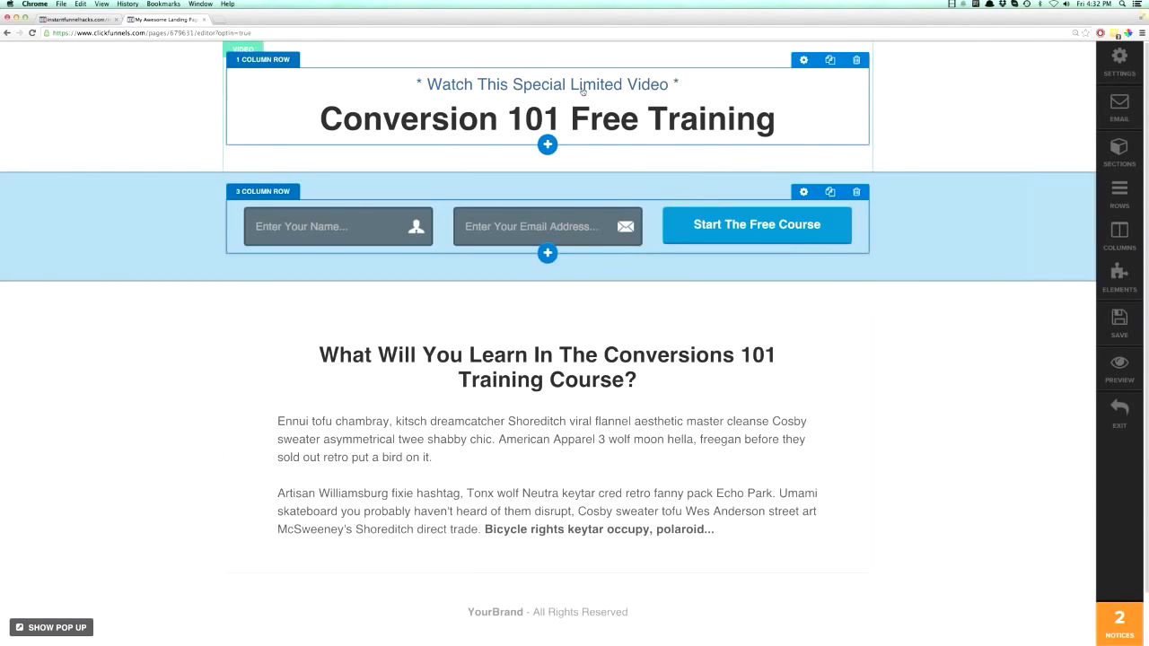
left_click(548, 139)
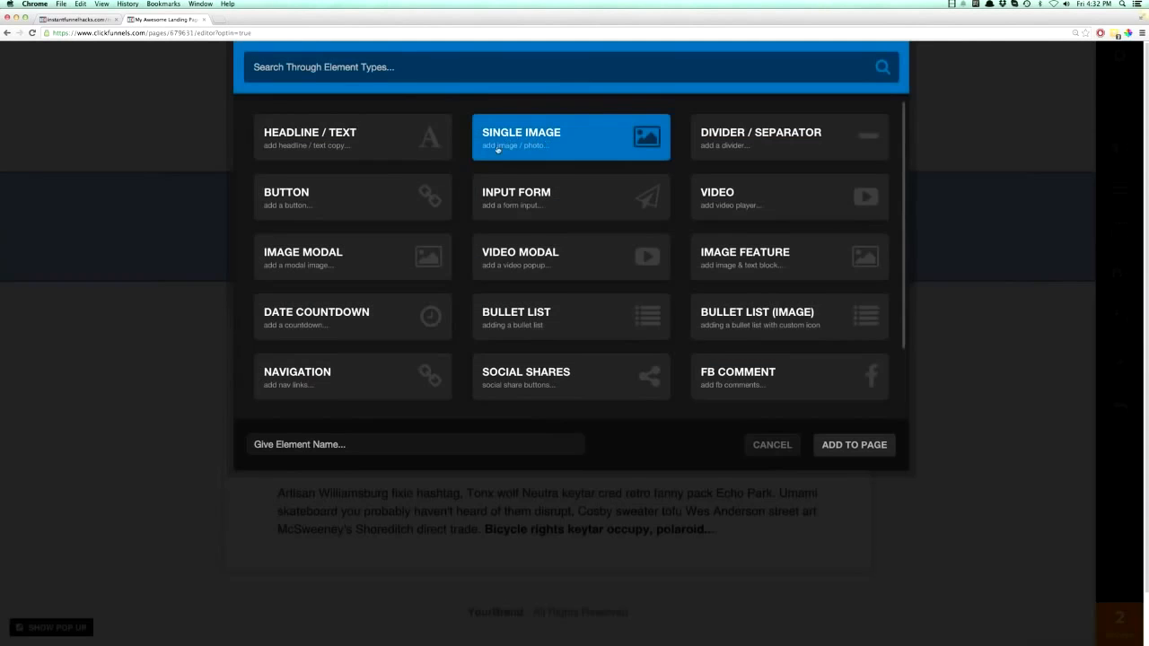
left_click(717, 196)
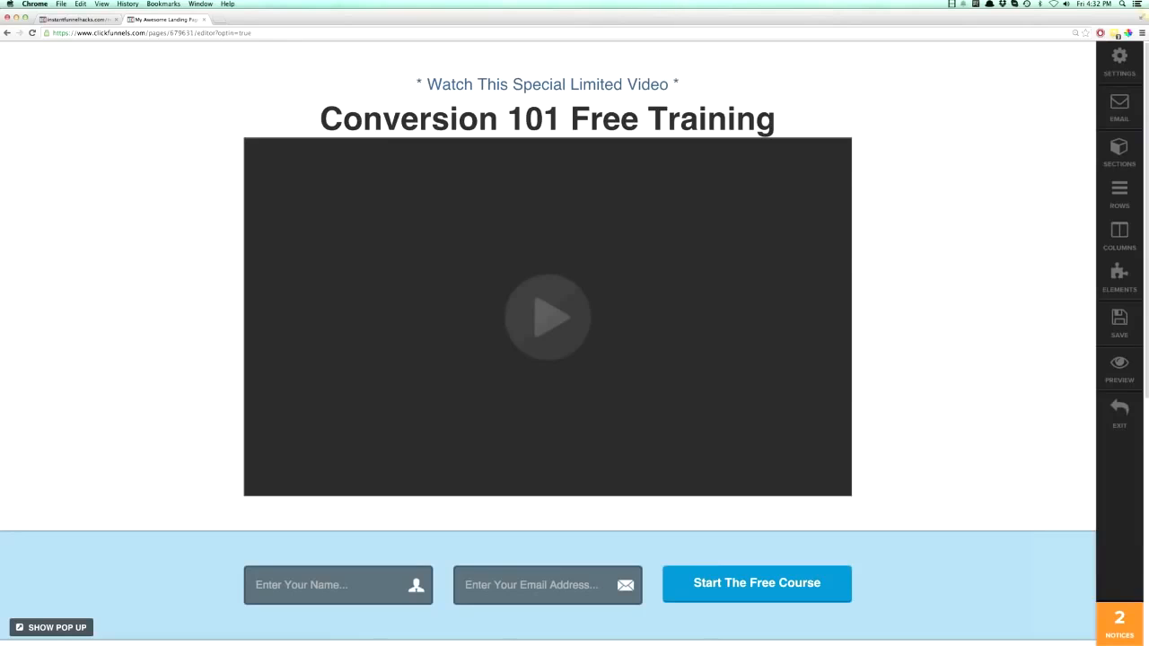
left_click(1107, 289)
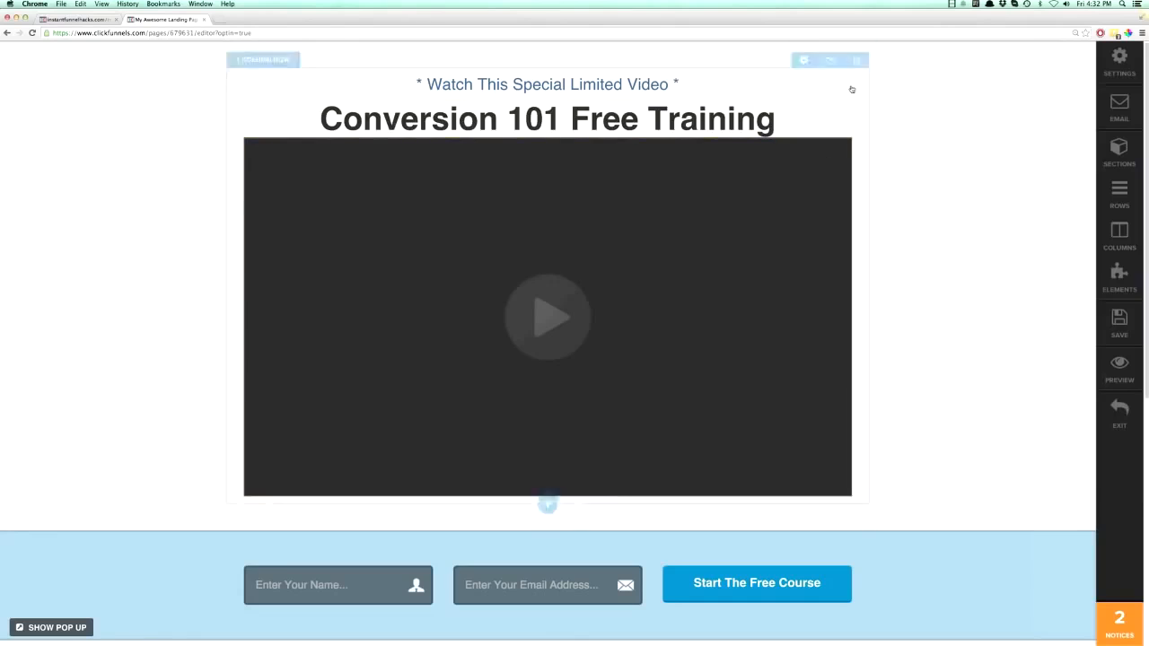
- Delete the one-column row holding the headlines and video, and the Video section that contained it
left_click(856, 60)
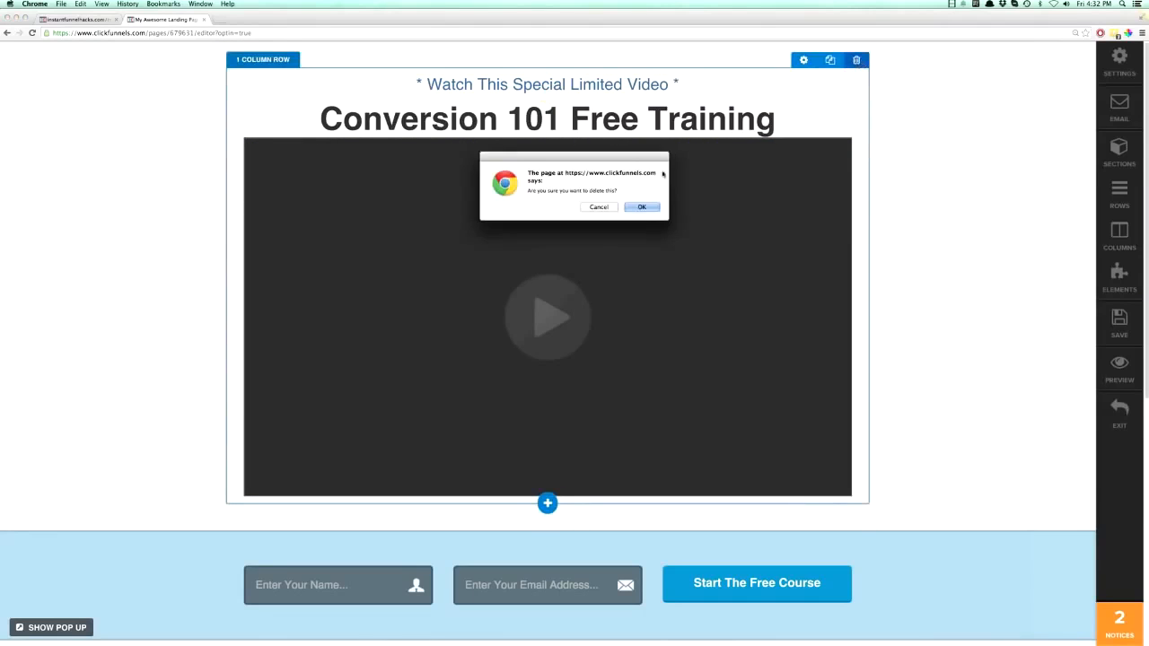
left_click(642, 208)
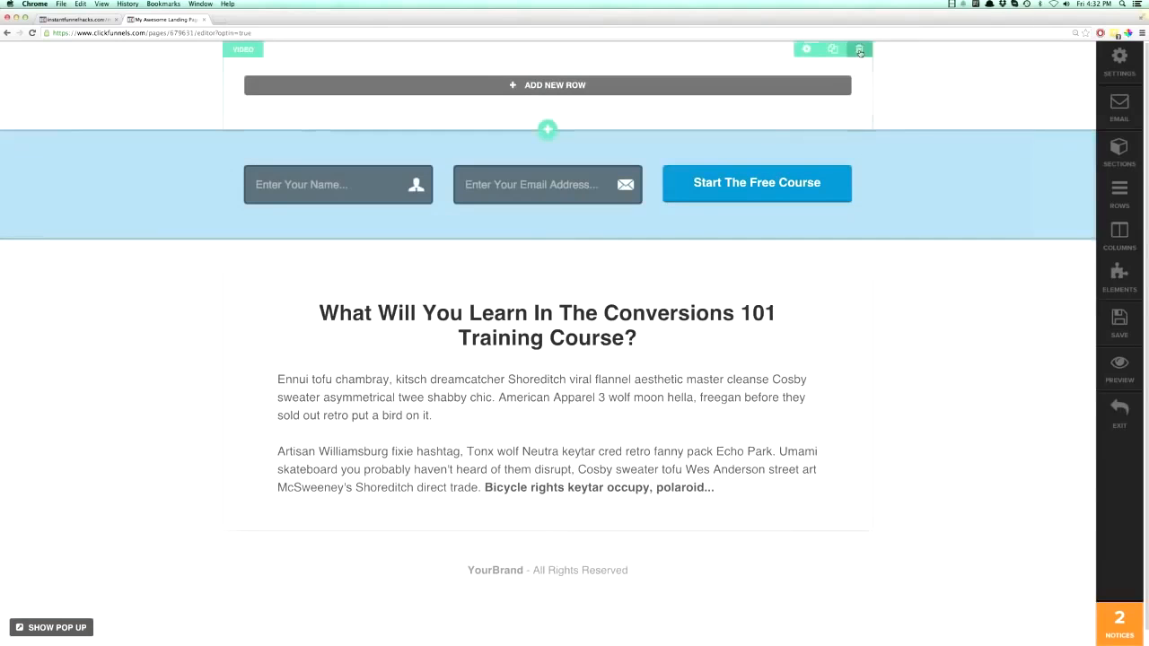
left_click(642, 207)
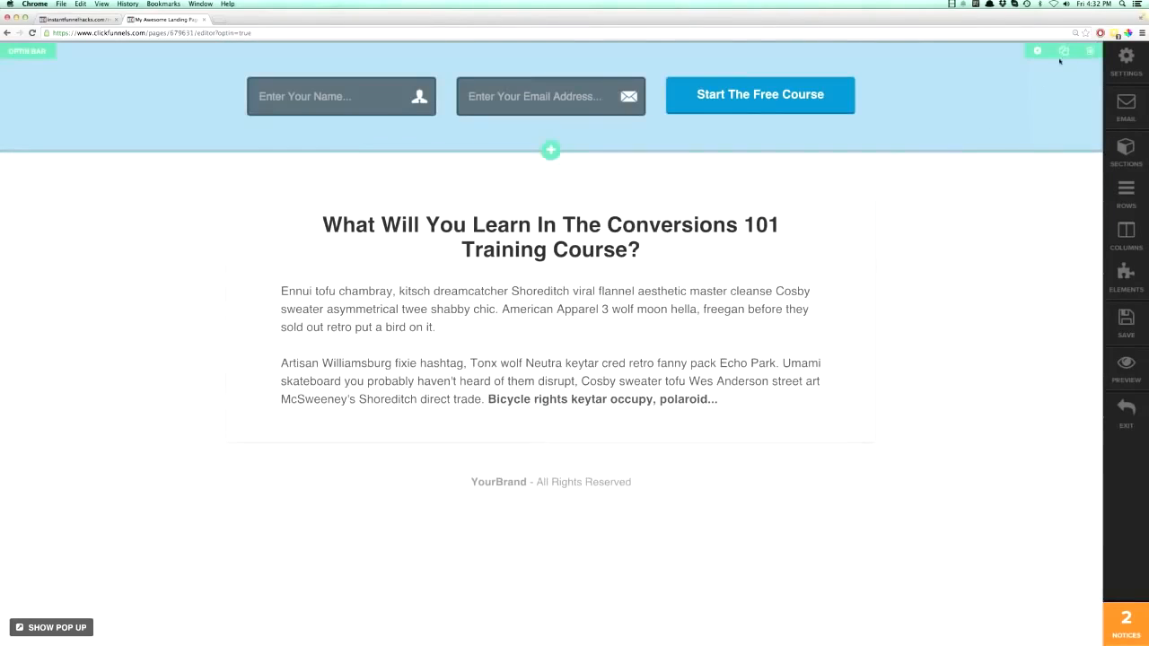
- Clear the rest of the page by deleting the Optin Bar and Sales Copy sections and the row in the Footer section
left_click(1088, 53)
left_click(642, 208)
left_click(862, 77)
left_click(642, 207)
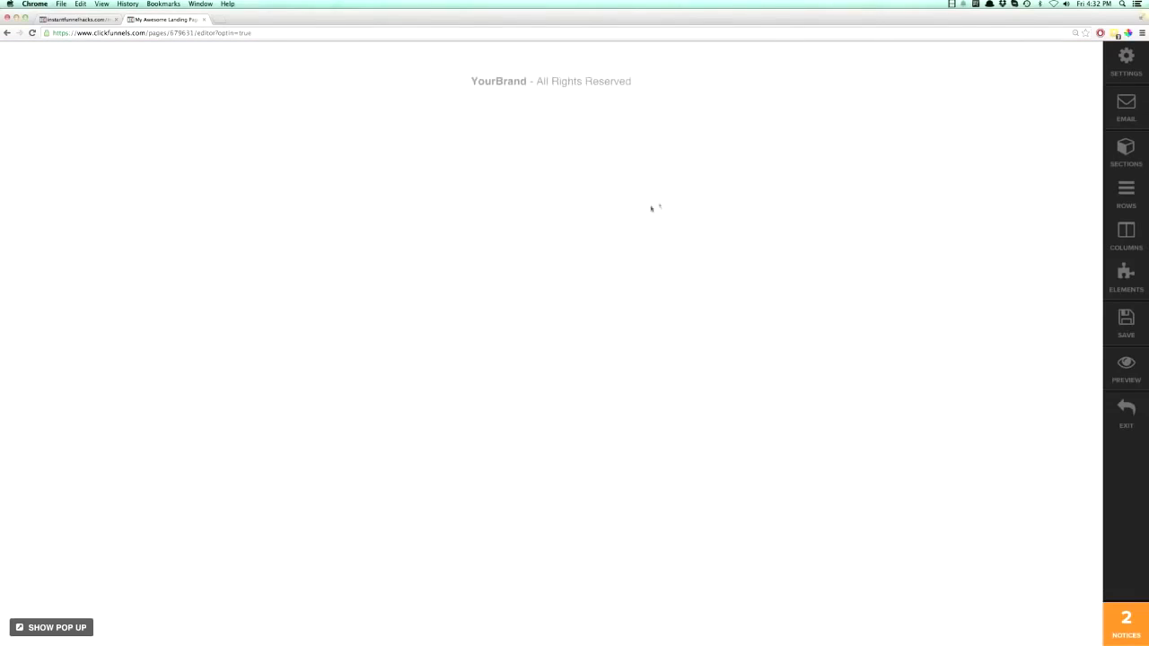
left_click(860, 59)
left_click(642, 208)
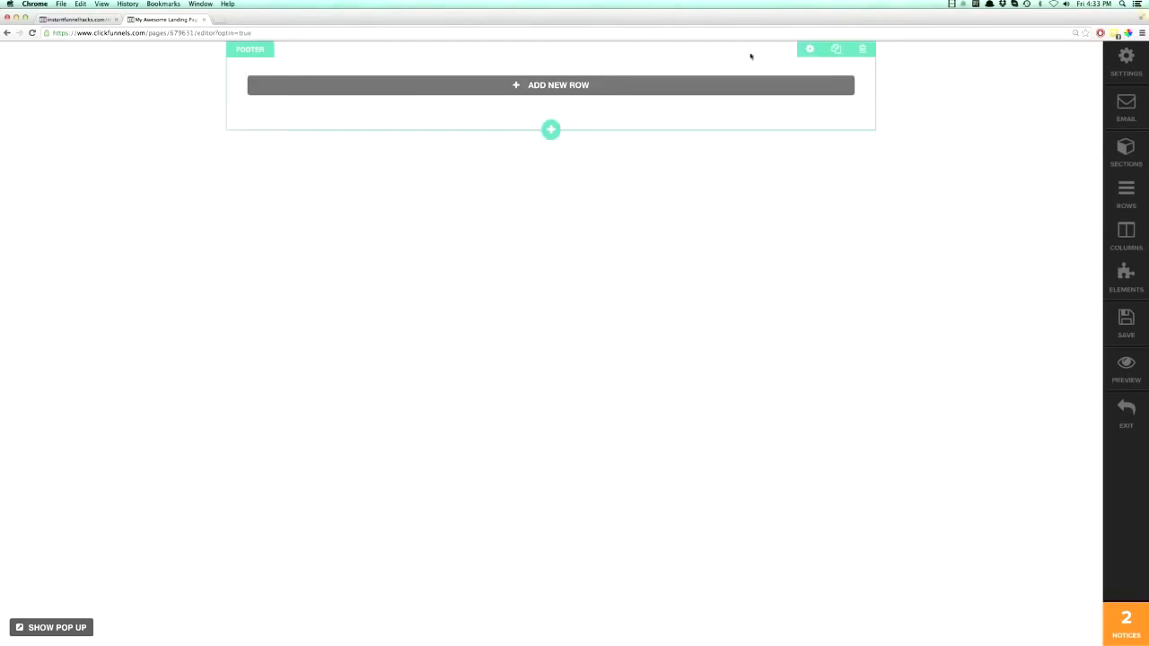
- Try the Wide, Medium, Small and Extra Small widths on the Footer section and leave it set to Full Page
left_click(809, 49)
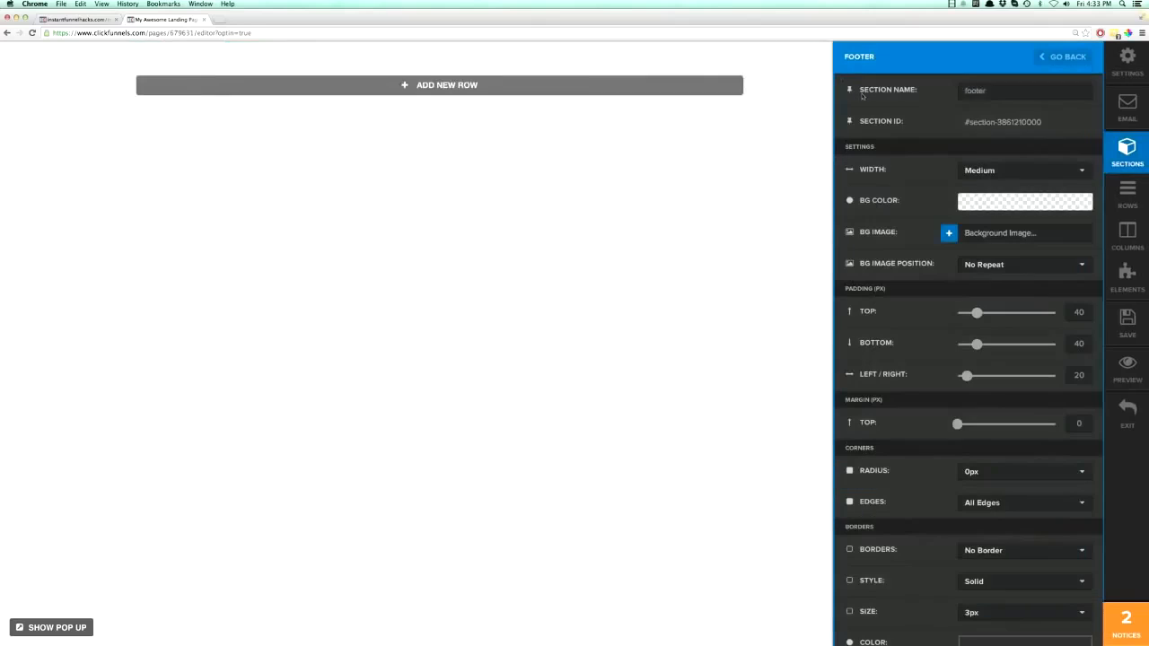
left_click(988, 174)
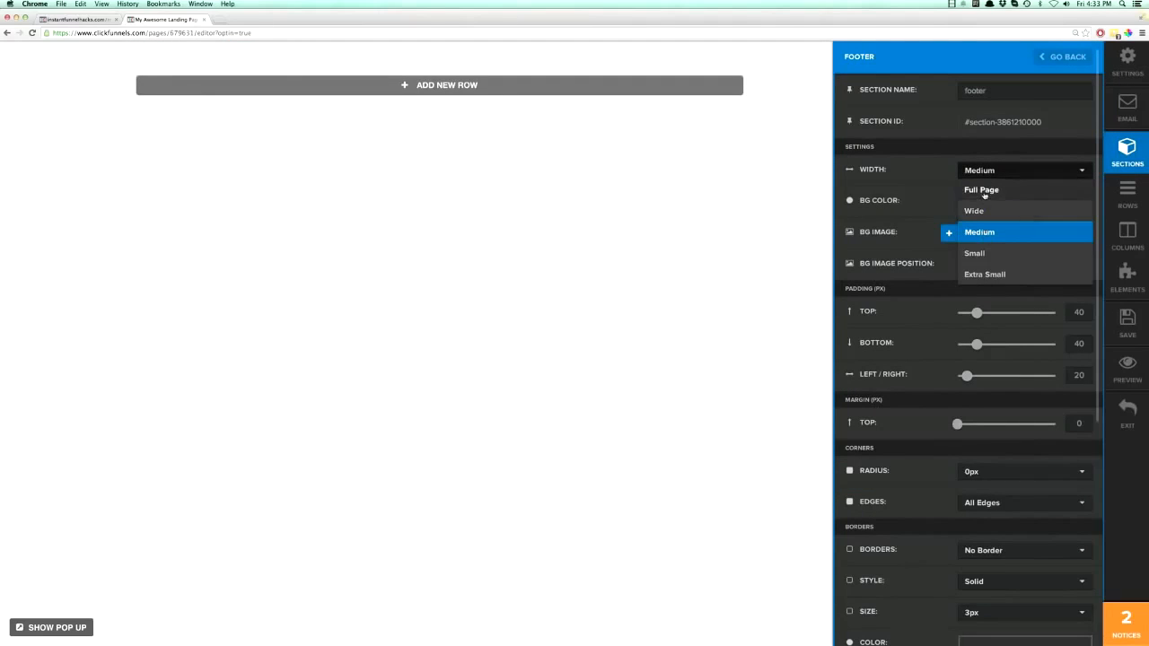
left_click(983, 190)
left_click(982, 171)
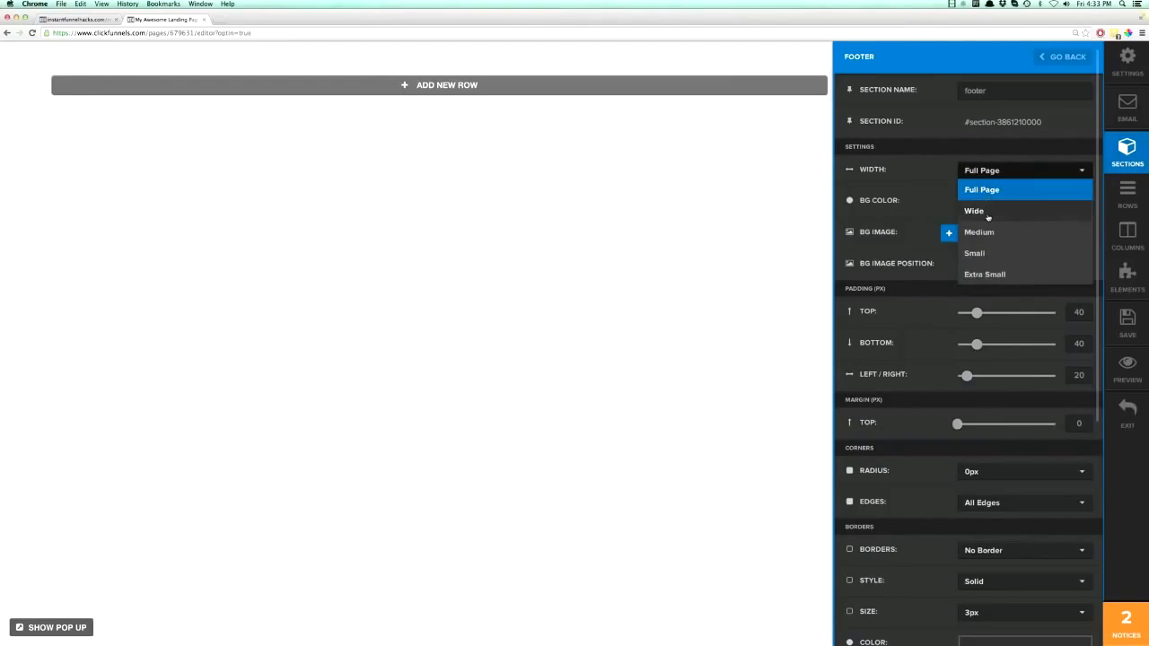
left_click(988, 208)
left_click(988, 172)
left_click(981, 233)
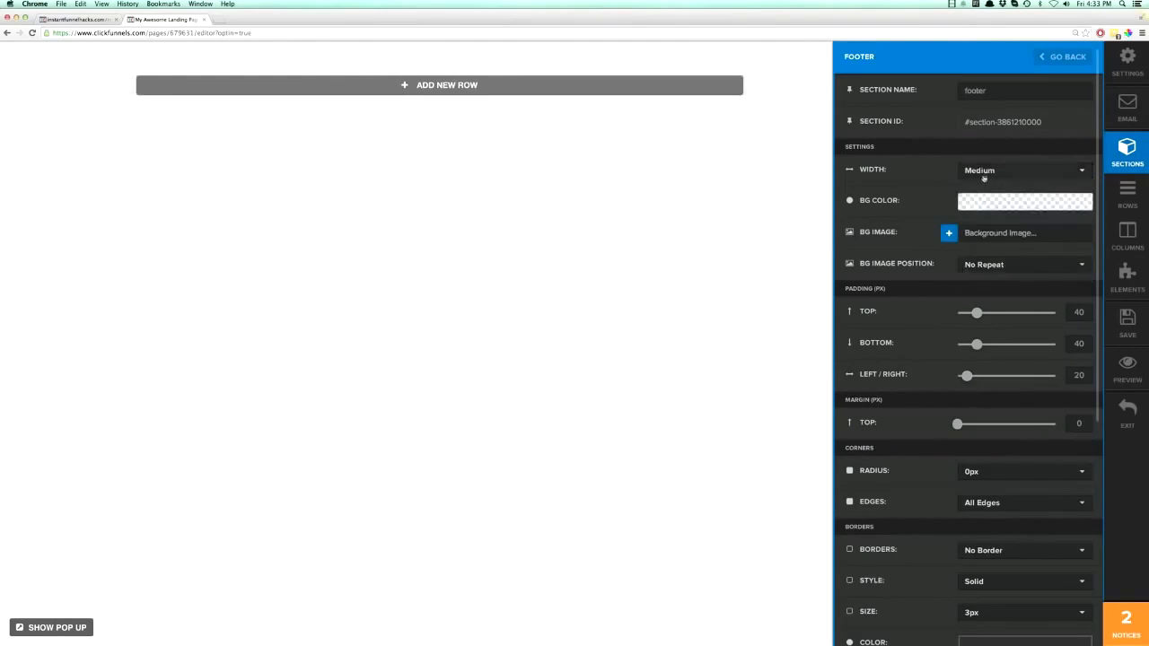
left_click(985, 176)
left_click(975, 254)
left_click(980, 173)
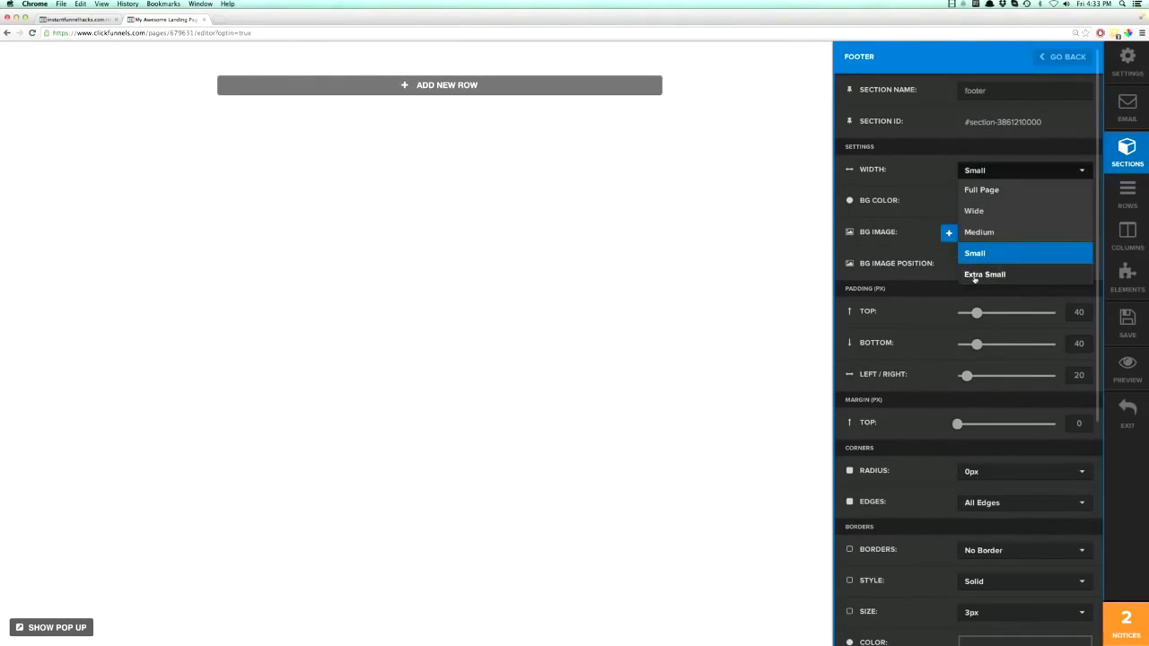
left_click(978, 275)
left_click(982, 174)
left_click(987, 190)
- Set the Footer section's background color to fully opaque white, rgb(255, 255, 255), and close the section settings
left_click(979, 203)
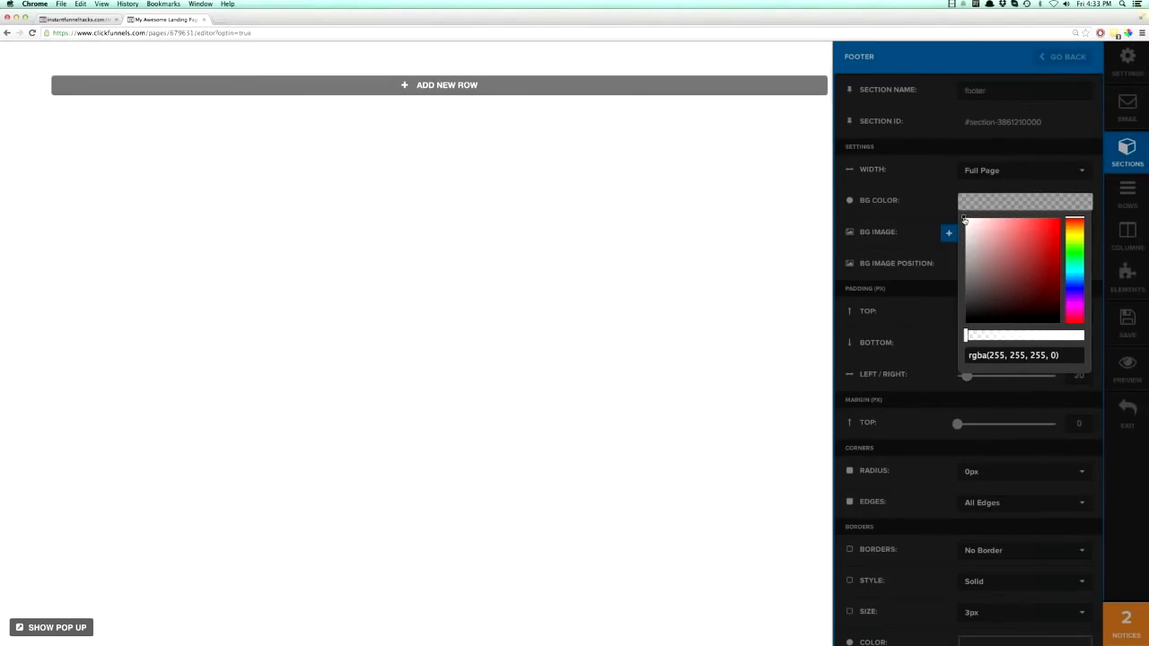
mouse_move(966, 220)
left_mouse_down()
mouse_move(1039, 255)
mouse_move(1002, 298)
mouse_move(991, 254)
mouse_move(963, 217)
left_mouse_up()
left_click_drag(967, 339, 1090, 337)
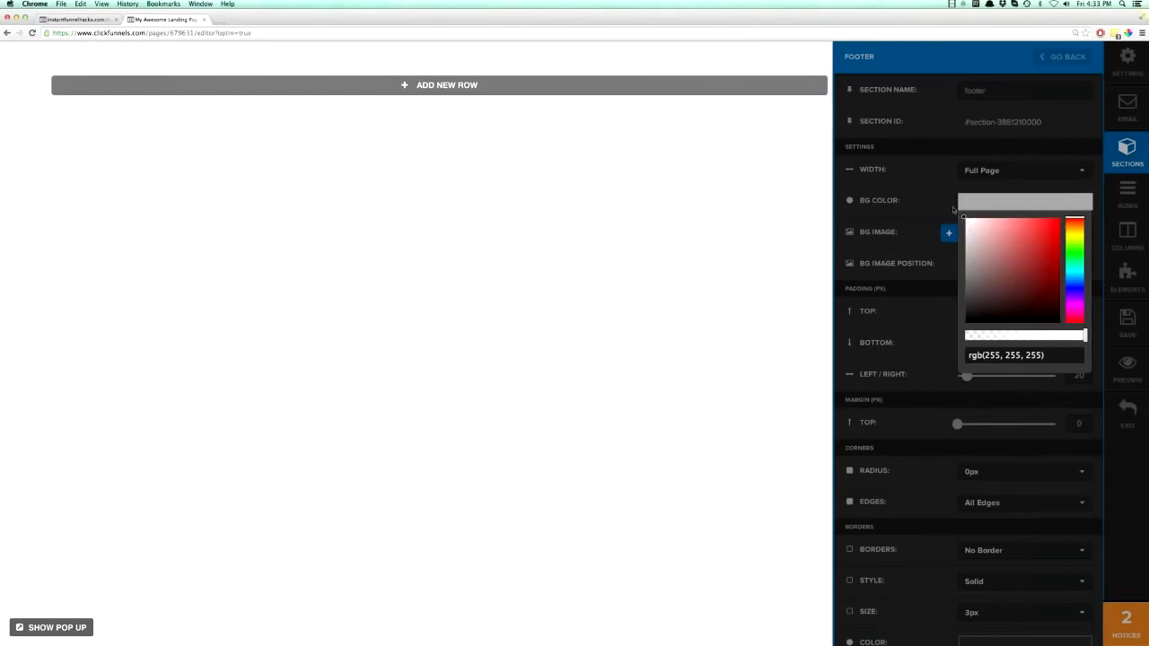
left_click(952, 208)
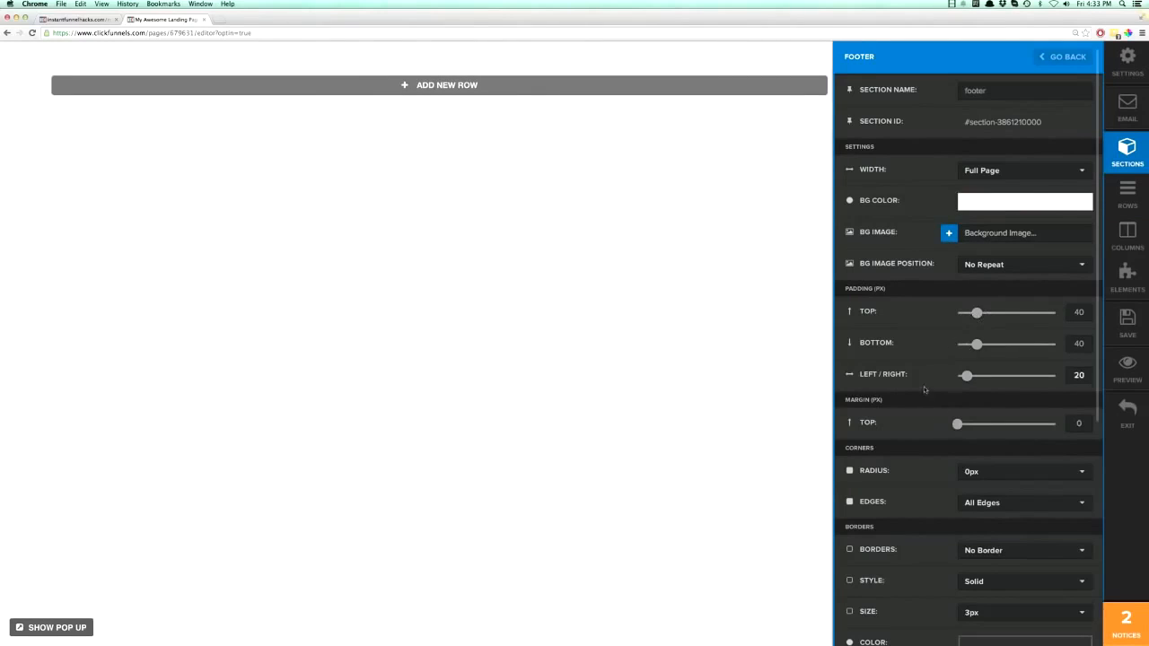
scroll(928, 386, "down", 8)
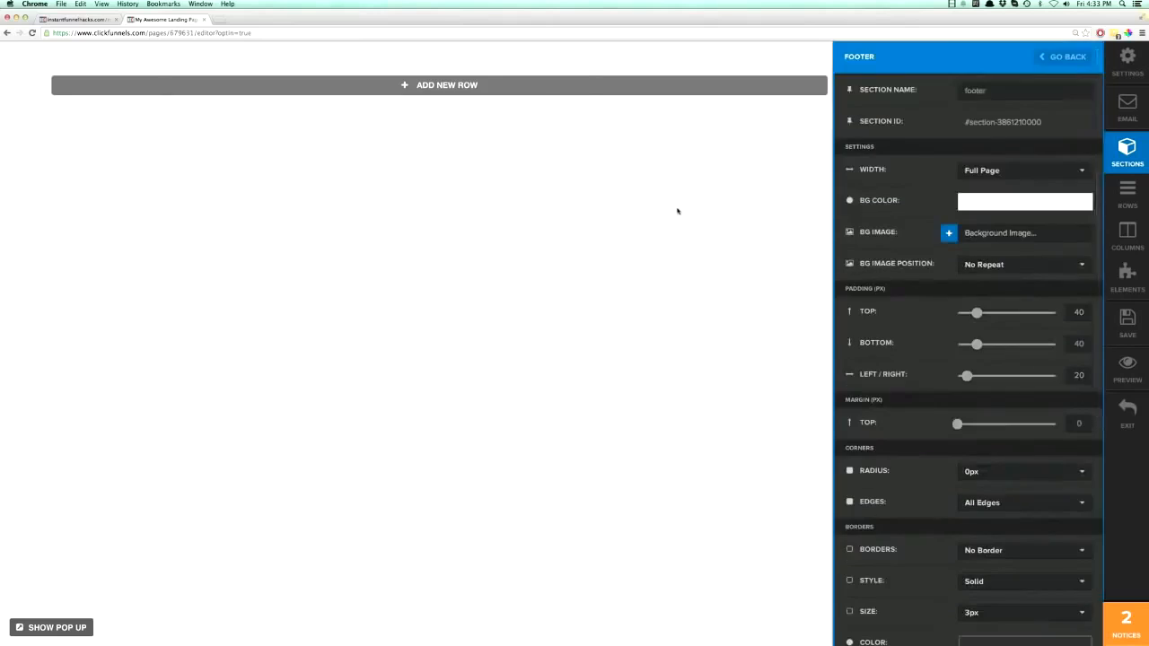
left_click(676, 210)
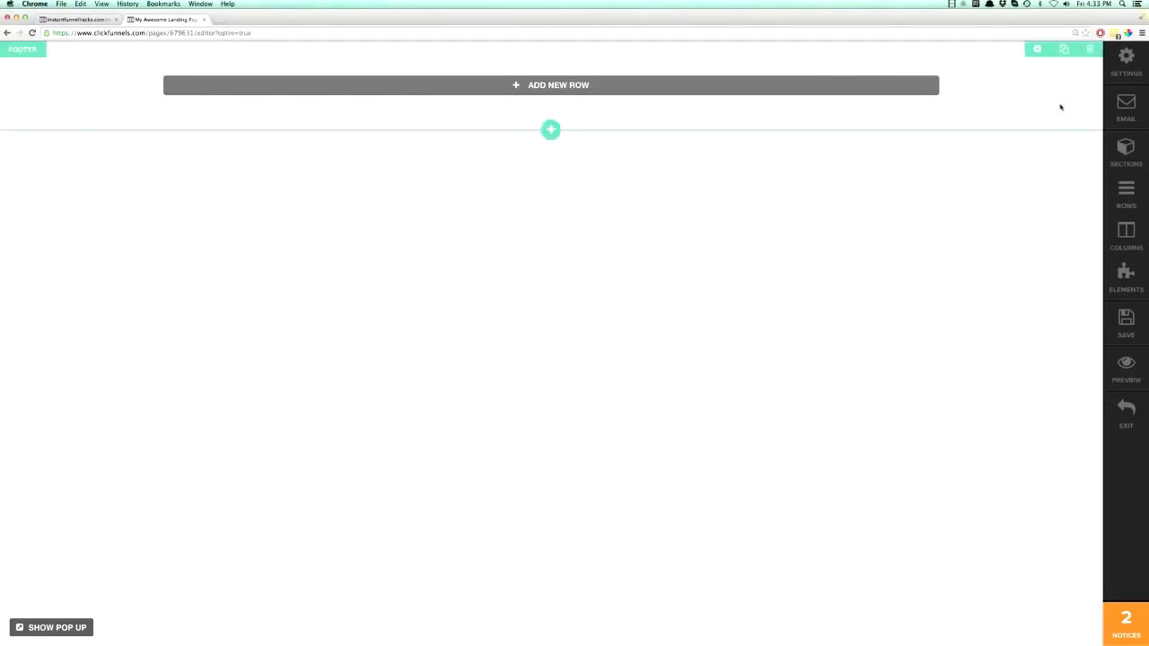
- Add a Right Sidebar Column row to the empty Footer section
left_click(559, 86)
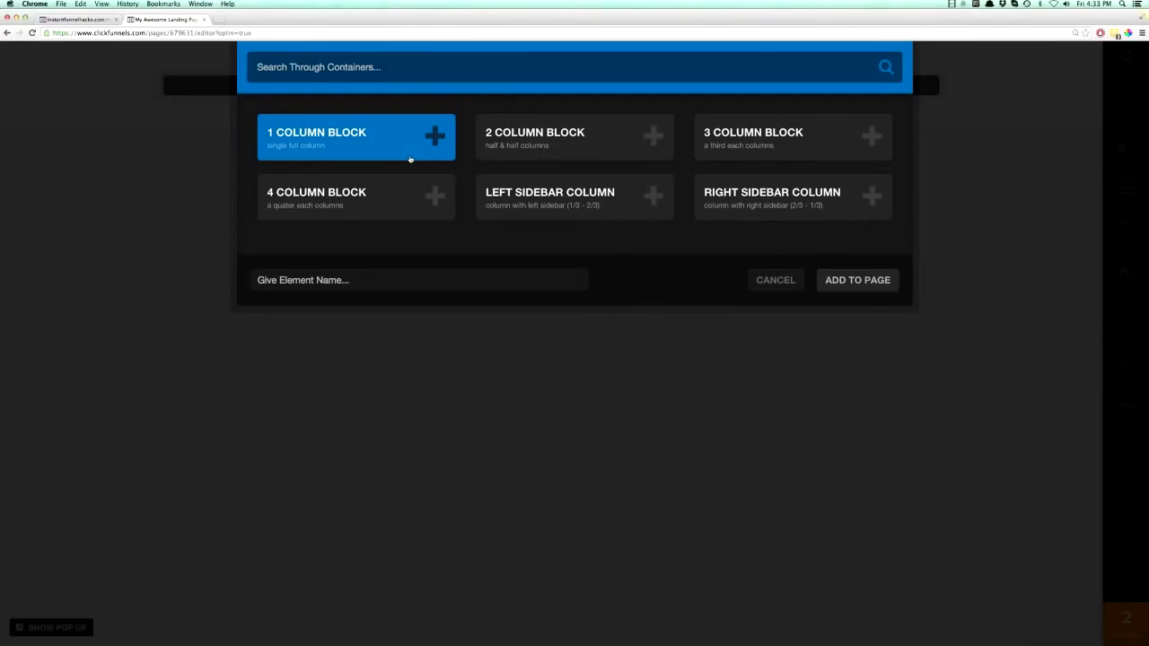
left_click(766, 207)
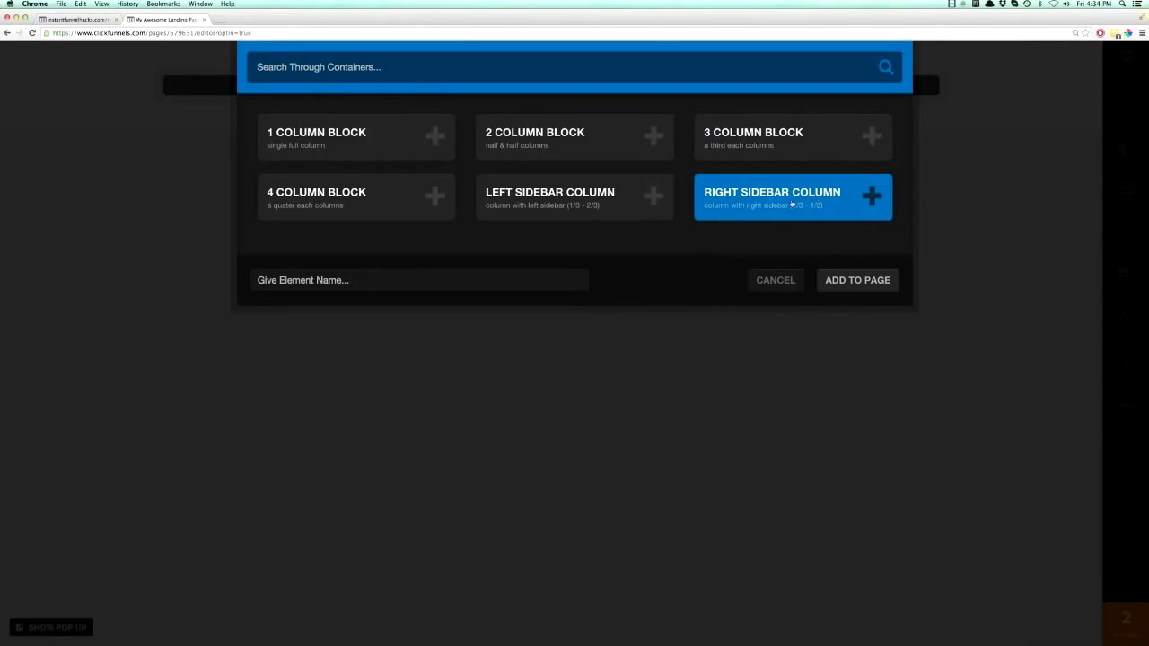
double_click(781, 203)
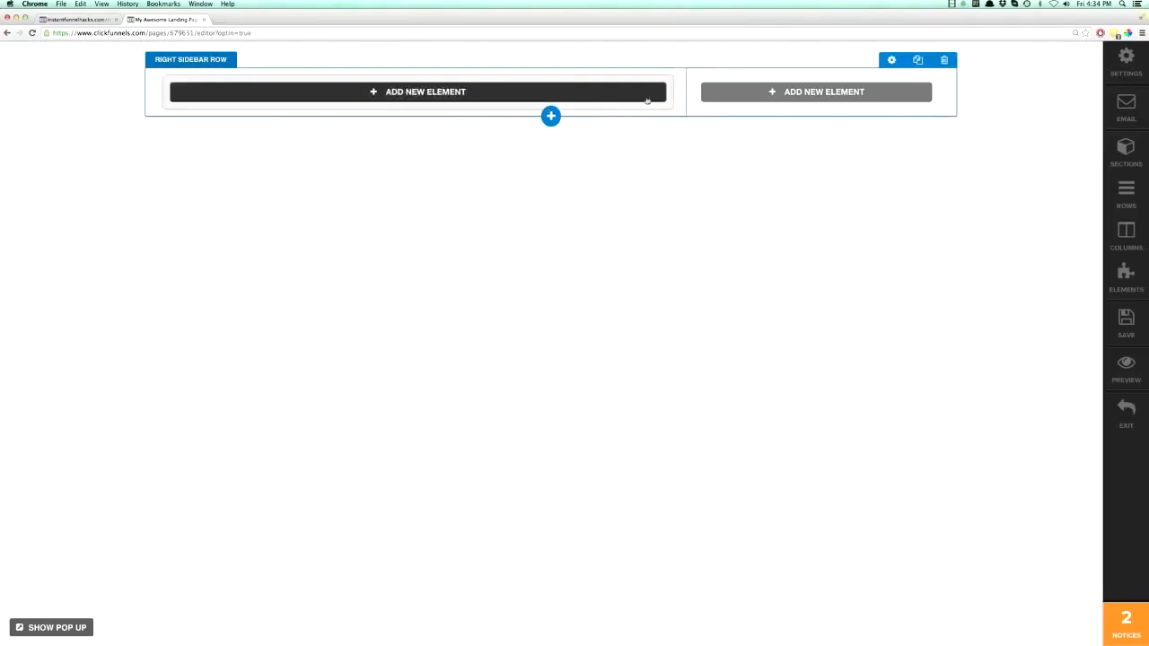
- Add a 4 Column Block, a 2 Column Block and a 1 Column Block row below the right sidebar row
left_click(552, 116)
left_click(342, 203)
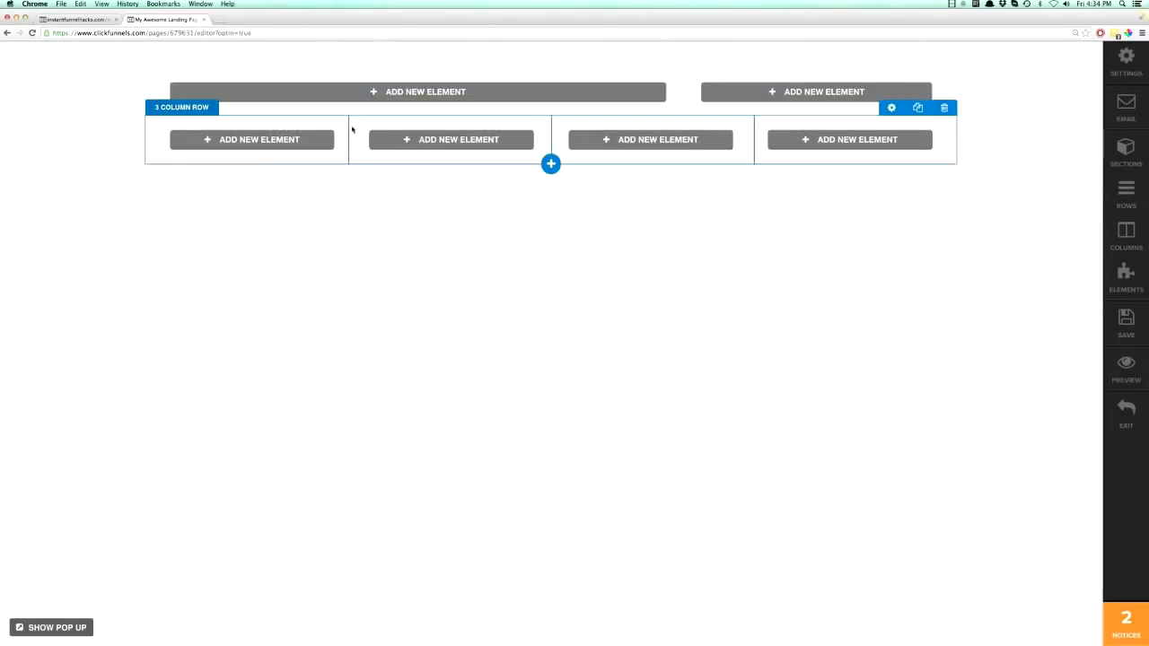
left_click(552, 161)
left_click(590, 150)
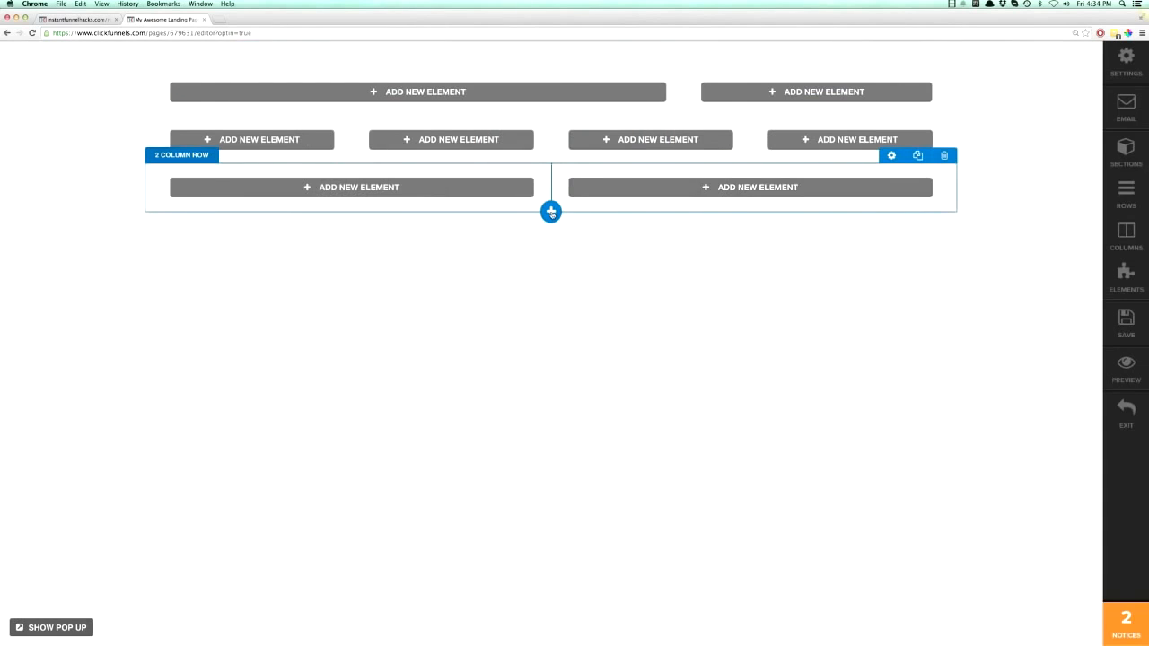
left_click(550, 211)
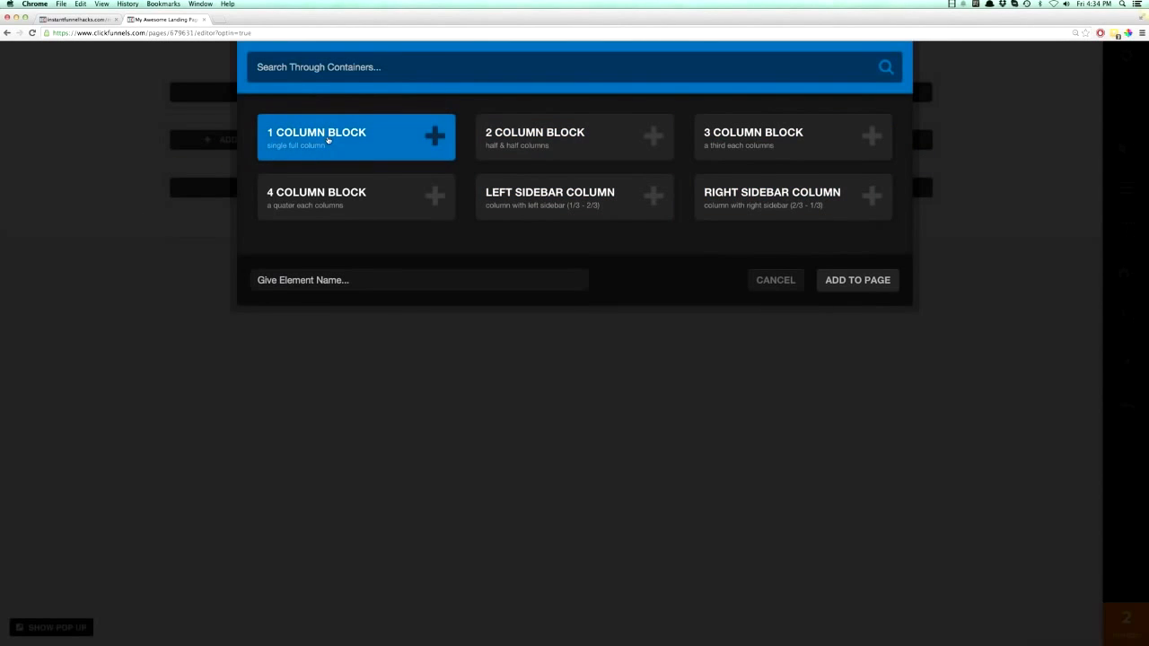
left_click(332, 146)
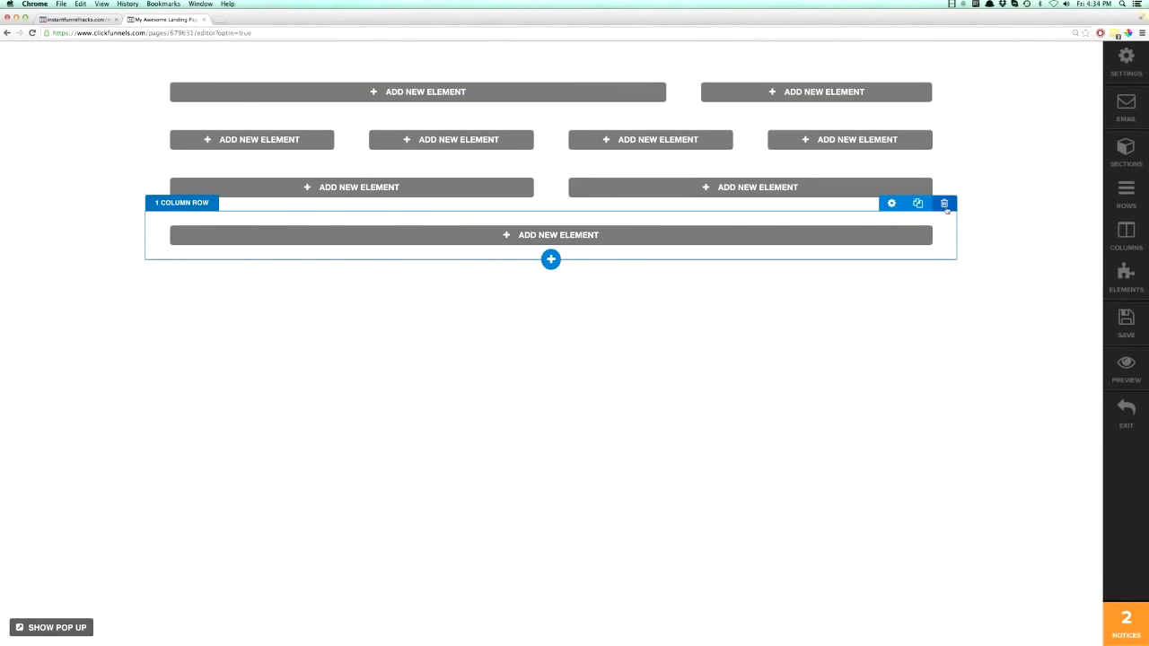
- Delete the one-column, two-column and four-column rows, keeping only the right sidebar row
left_click(943, 203)
left_click(653, 207)
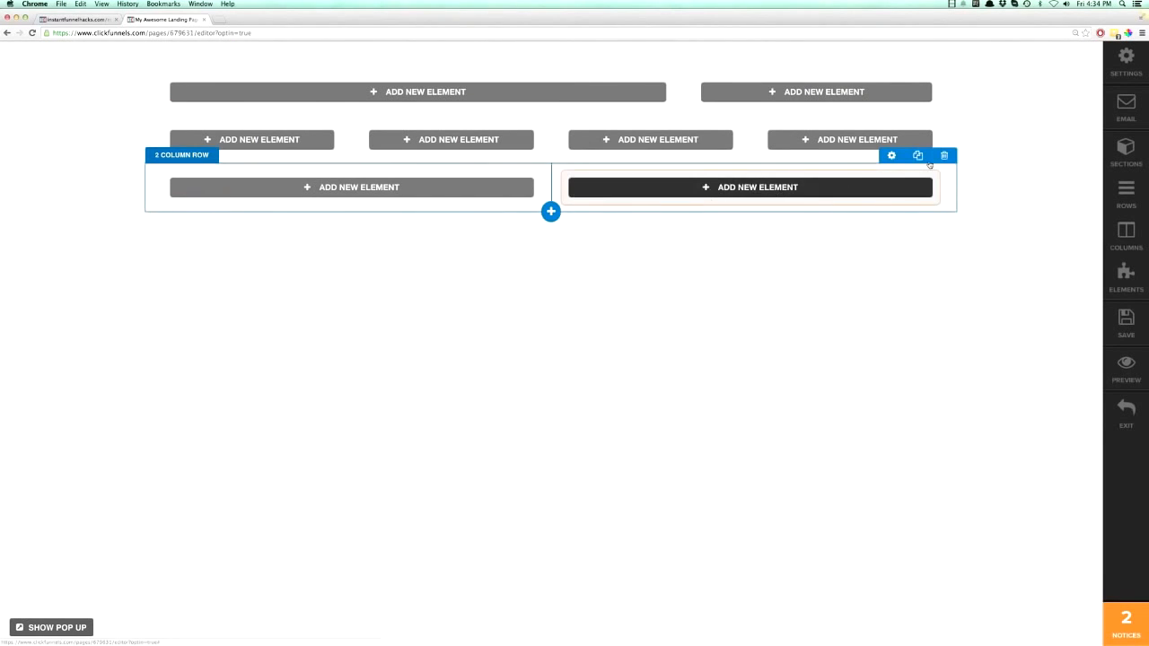
left_click(943, 155)
left_click(657, 206)
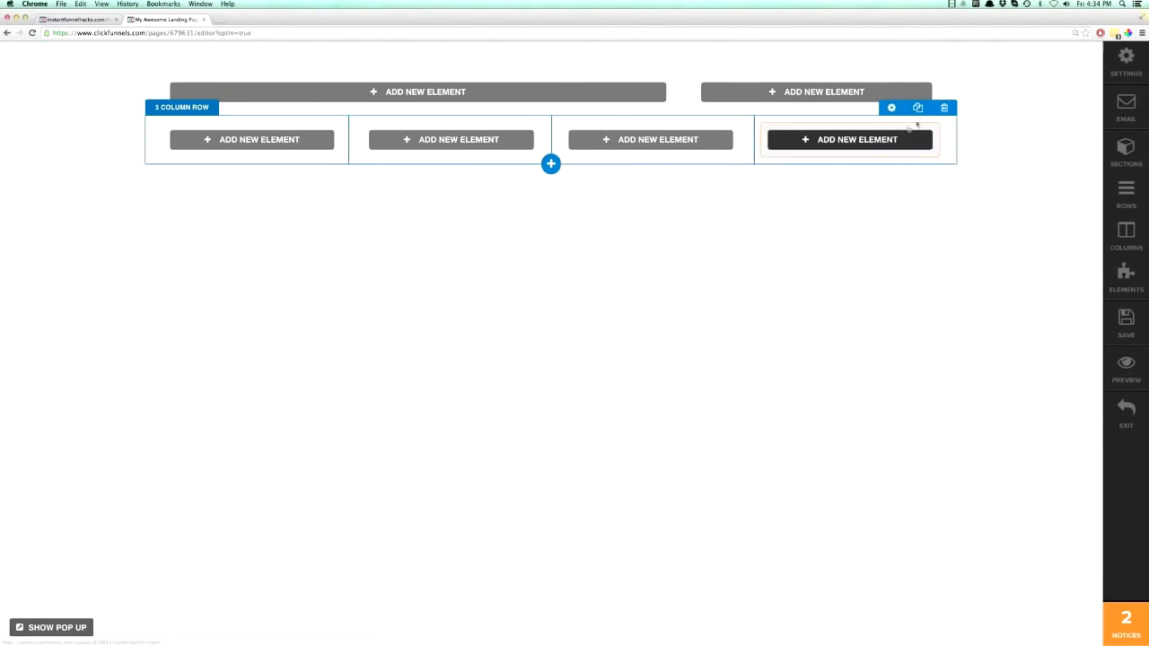
left_click(944, 108)
left_click(658, 206)
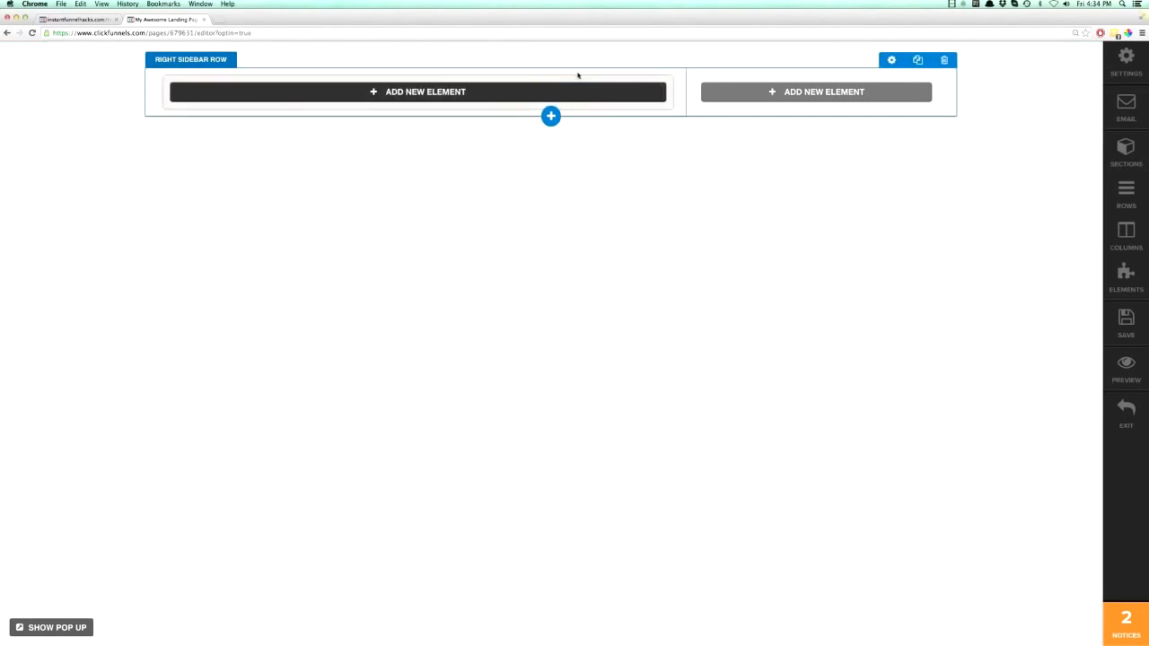
- Add a Video element to the wide column of the right sidebar row and open its settings for review
left_click(415, 93)
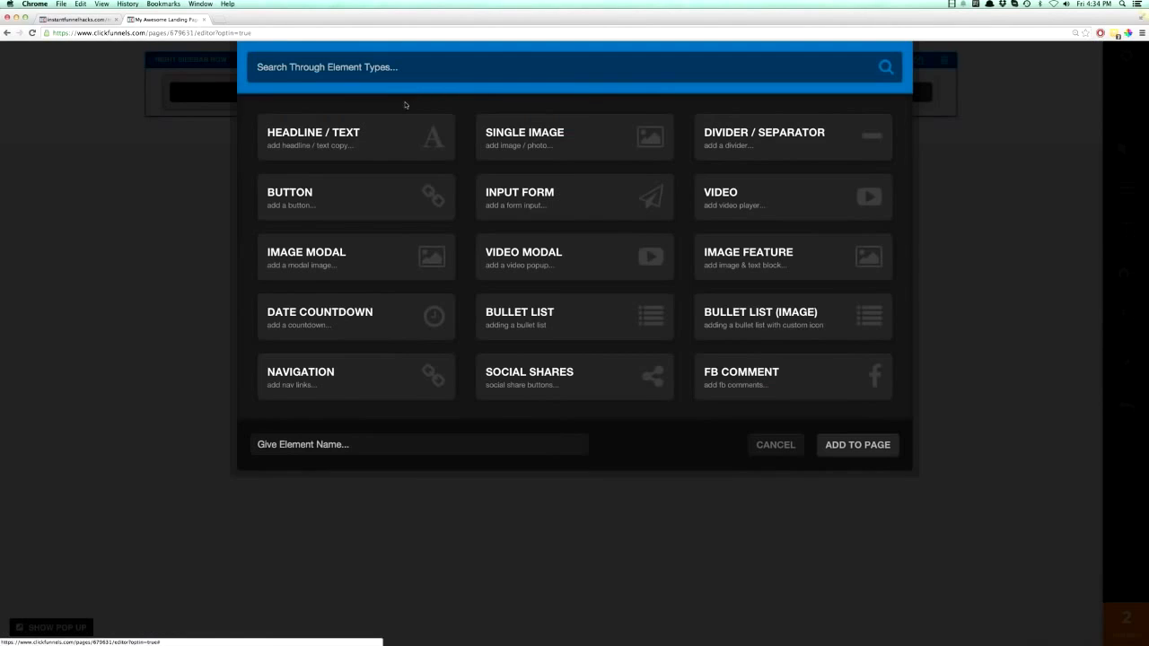
left_click(742, 191)
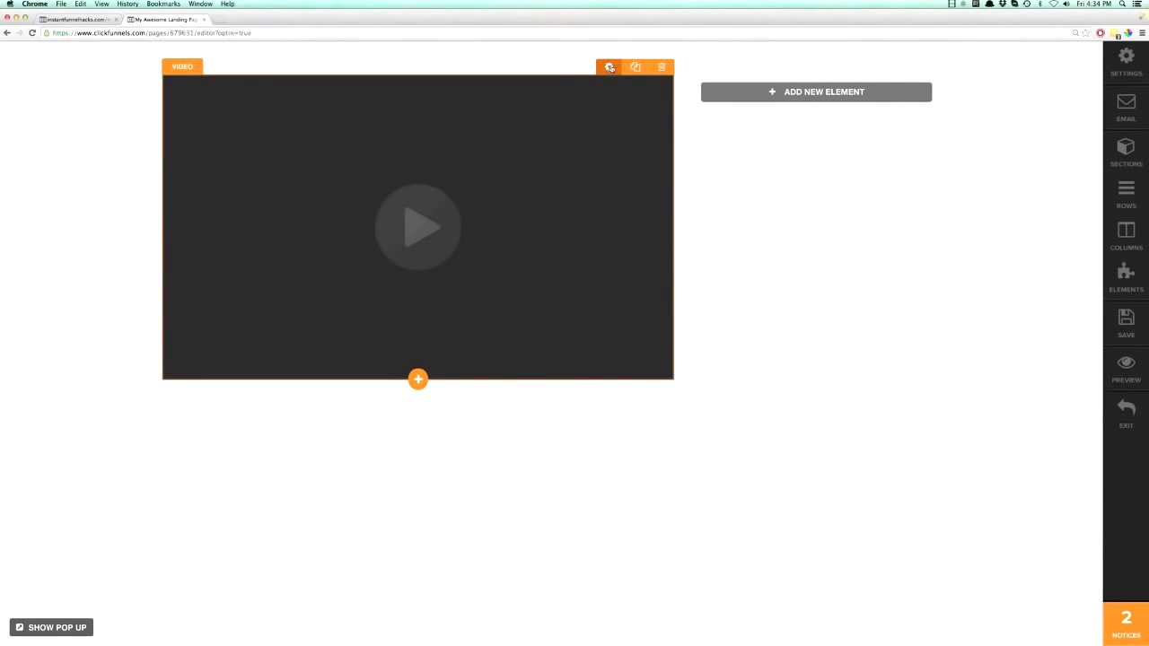
left_click(608, 68)
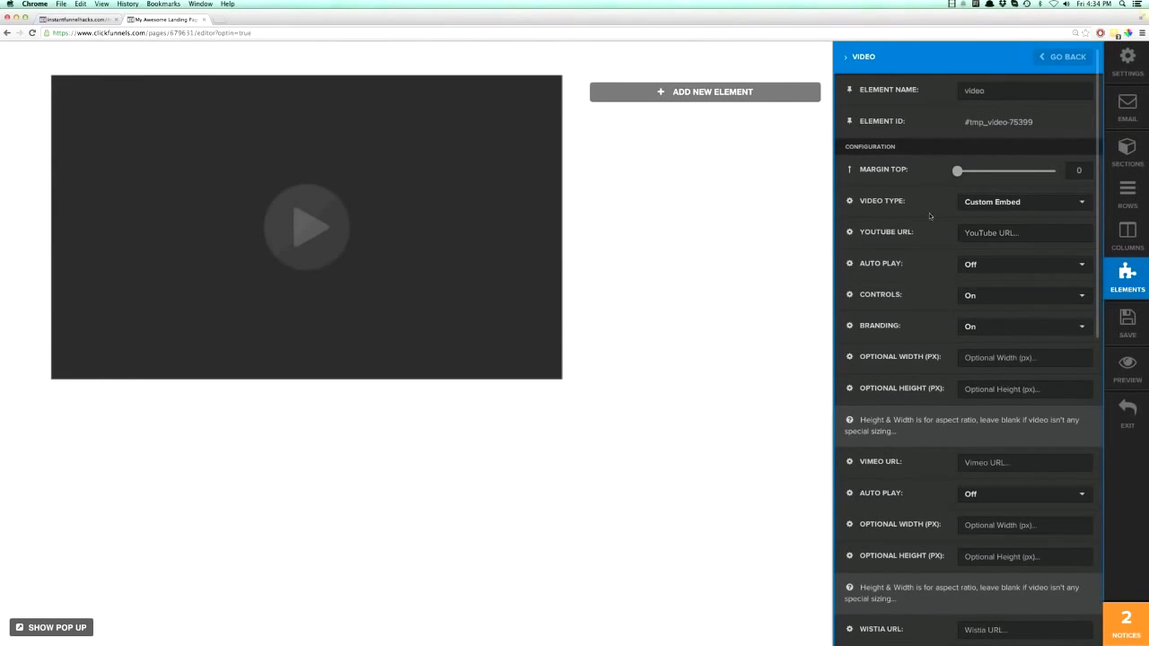
scroll(939, 269, "down", 10)
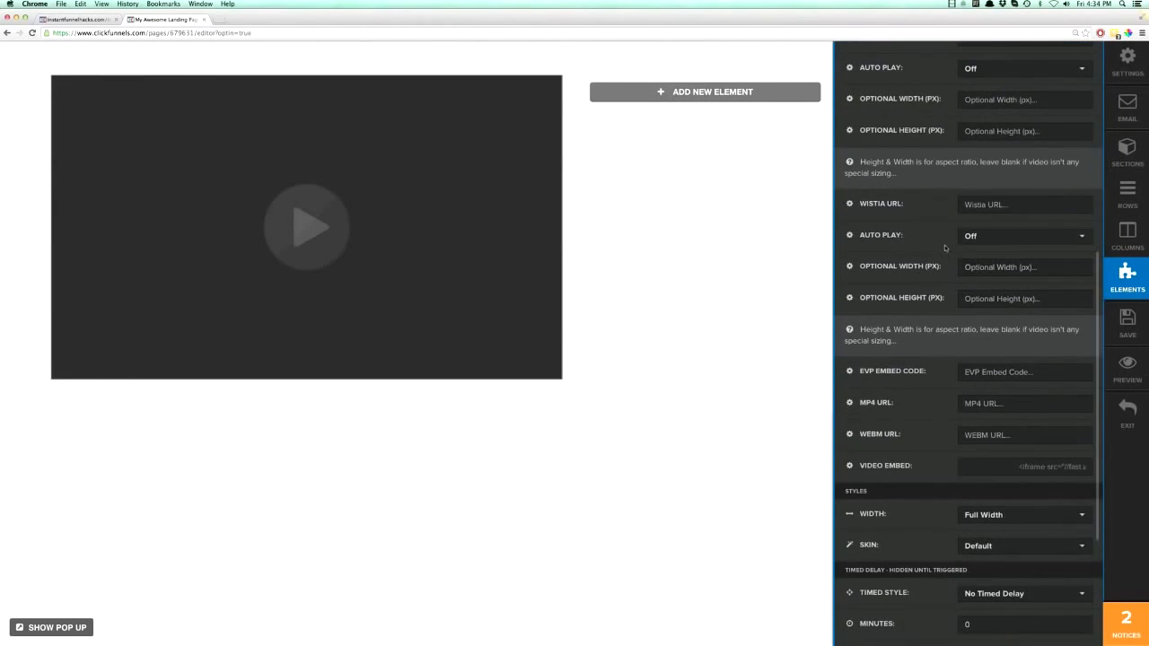
scroll(941, 246, "up", 10)
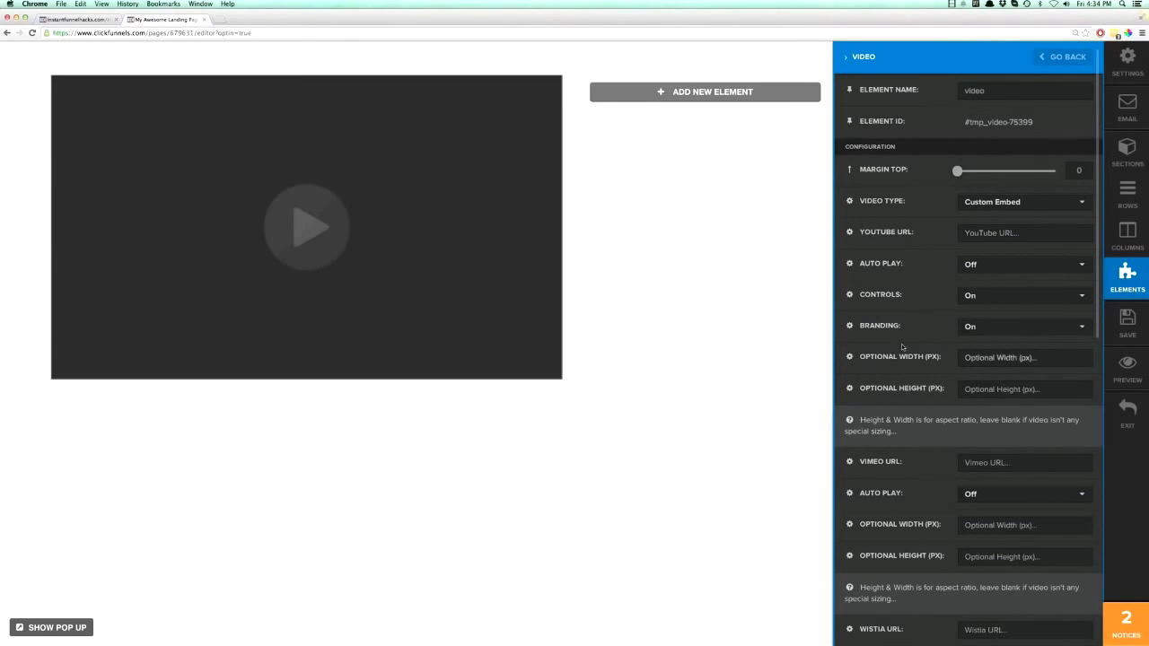
- Try the 3/4 Width and Half Width styles on the video element and return it to Full Width
scroll(903, 345, "down", 10)
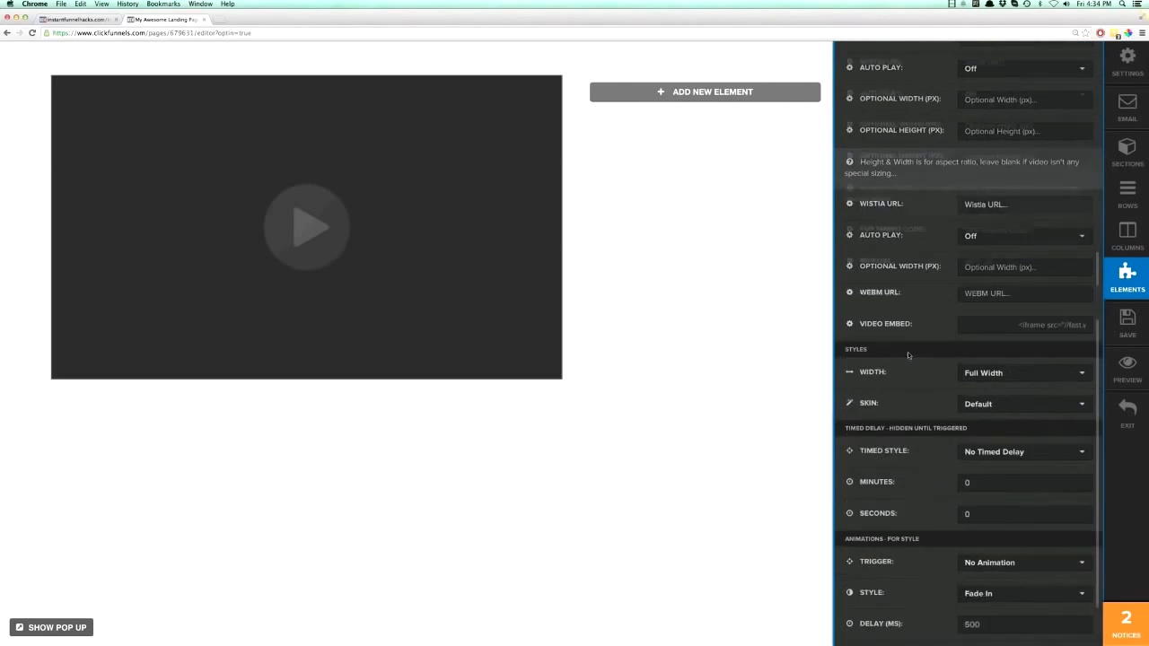
left_click(992, 312)
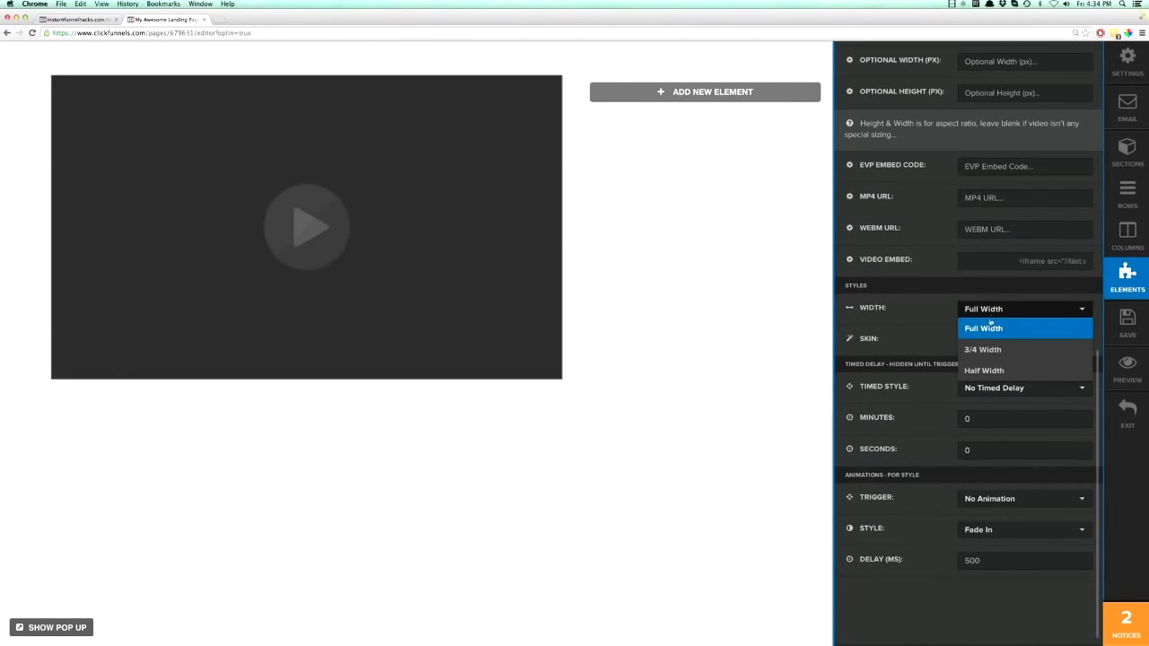
left_click(988, 352)
left_click(985, 312)
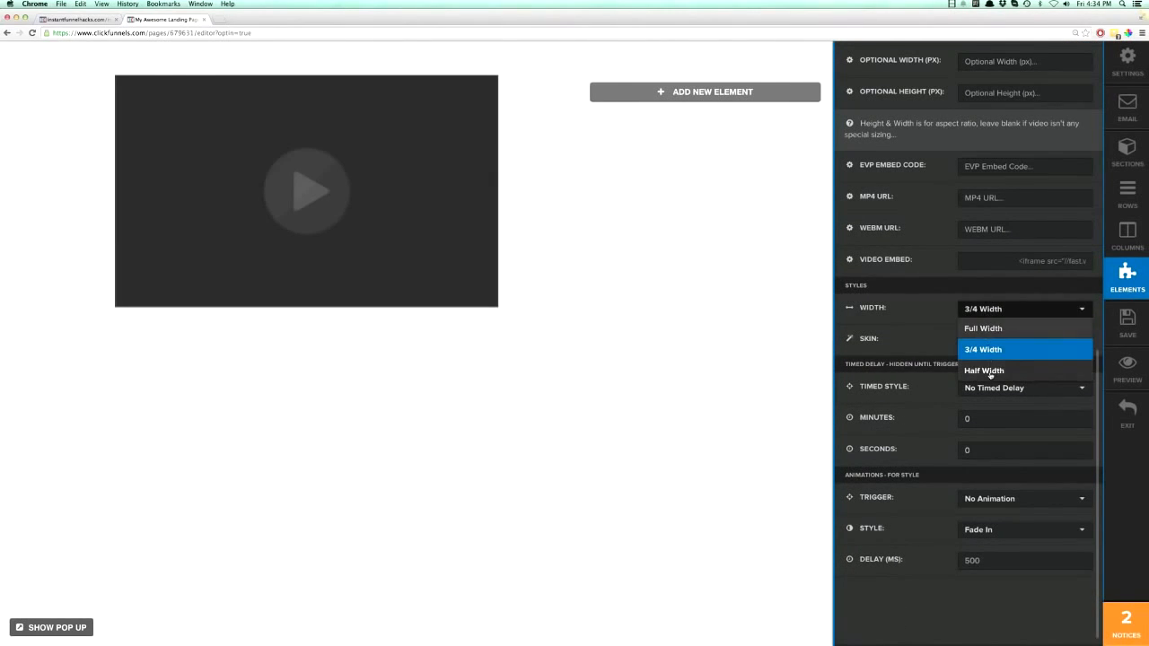
left_click(987, 370)
left_click(983, 312)
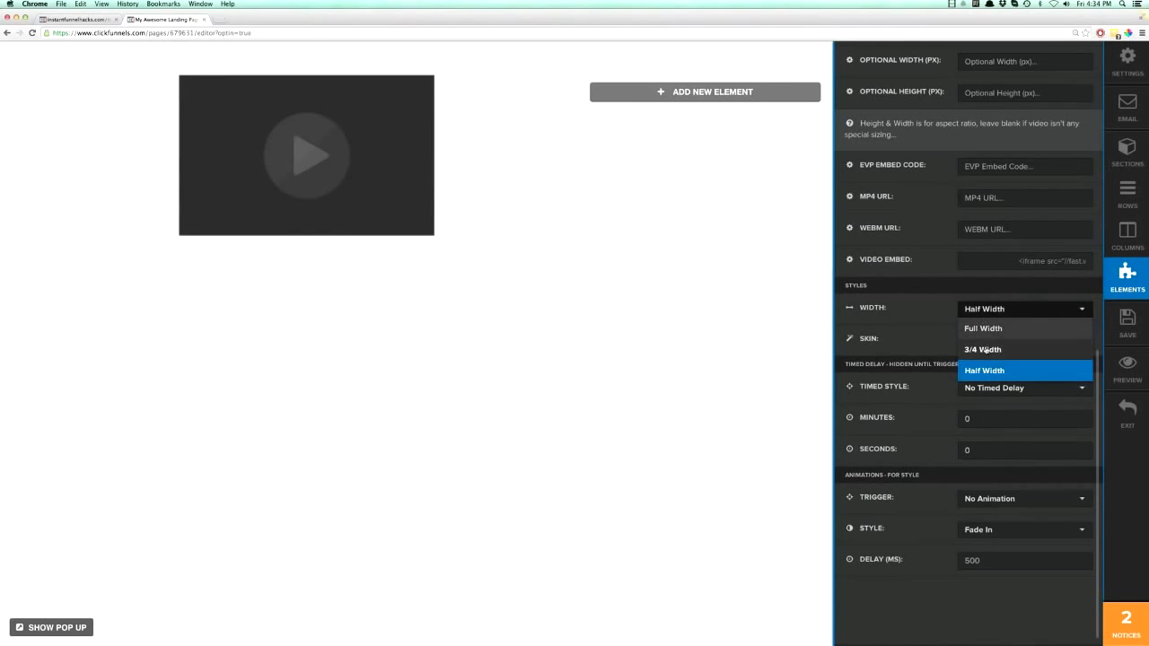
left_click(987, 351)
left_click(986, 310)
left_click(985, 330)
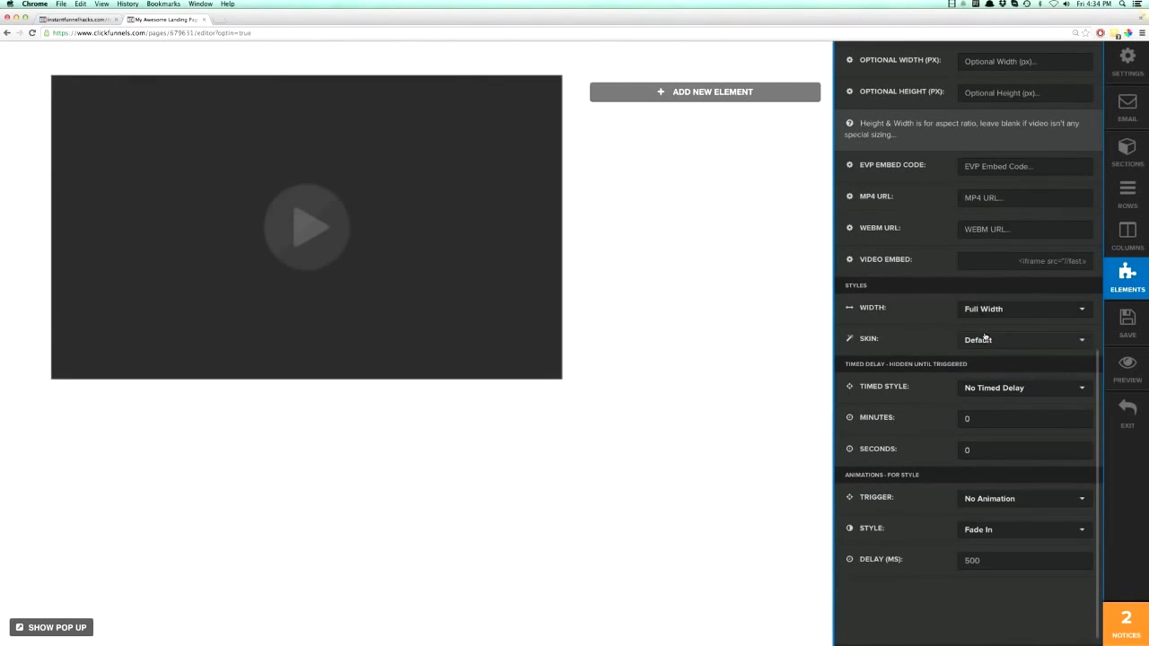
- Set the video element's video type to YouTube
scroll(934, 353, "up", 10)
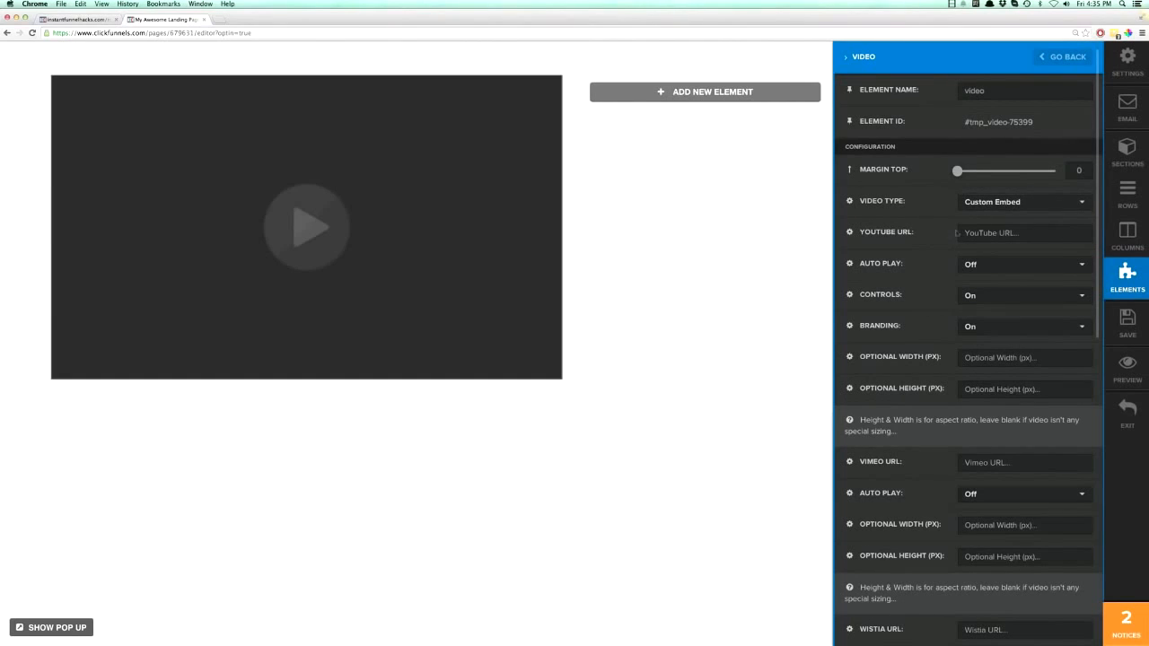
left_click(987, 202)
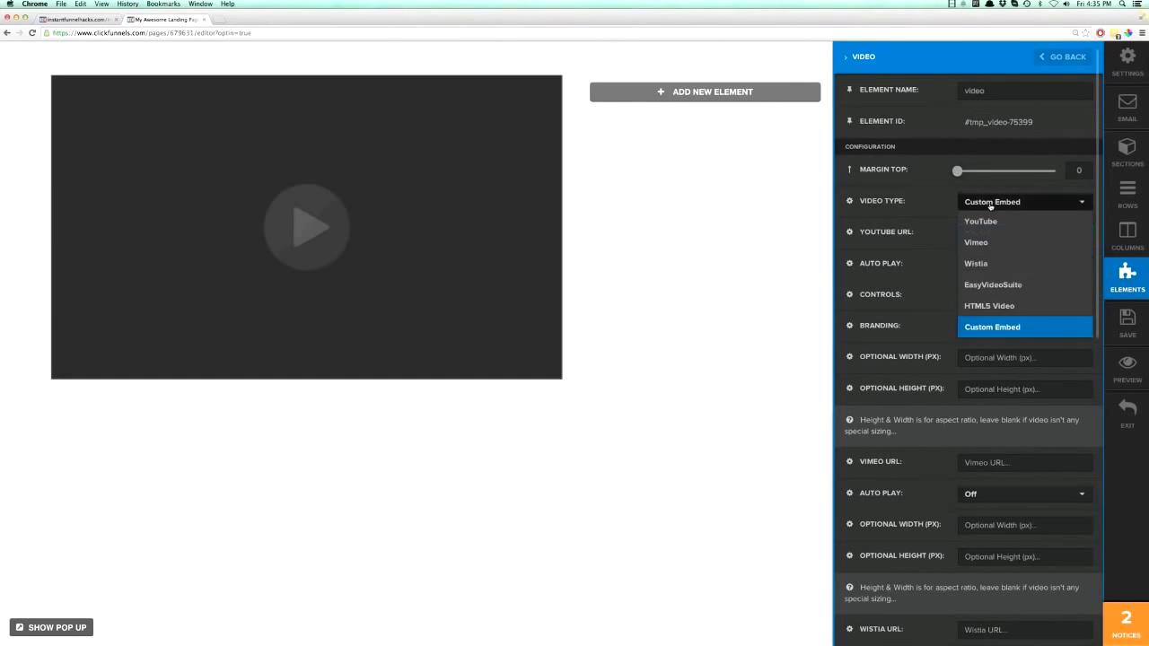
left_click(983, 222)
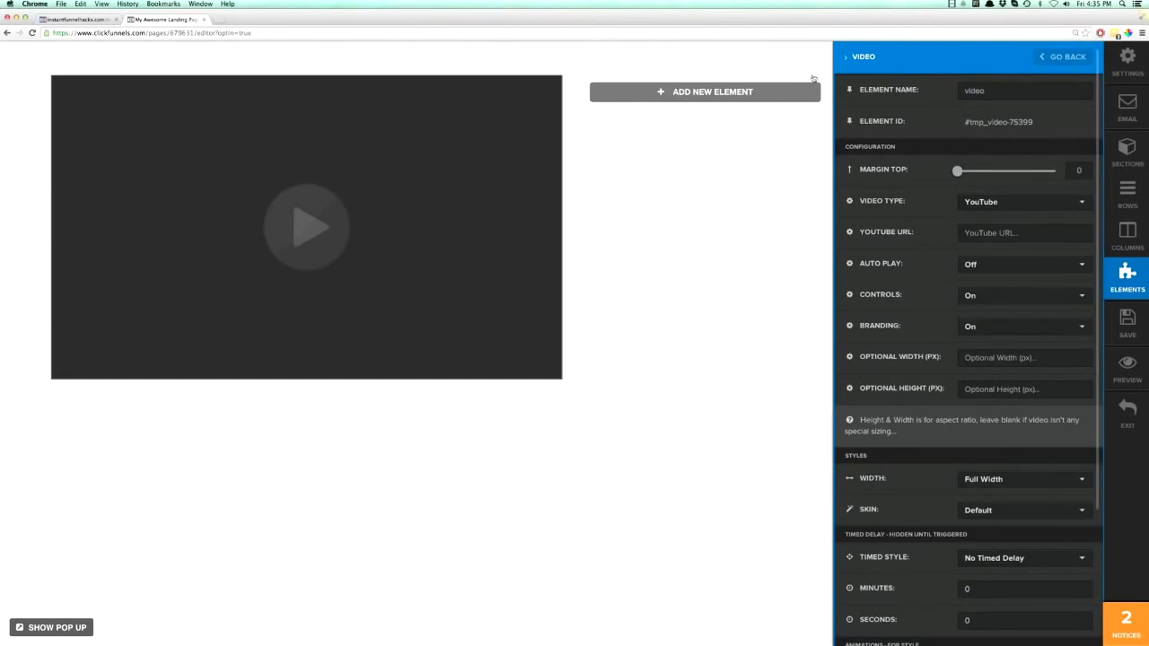
- Open the YouTube site in a new browser tab
left_click(226, 22)
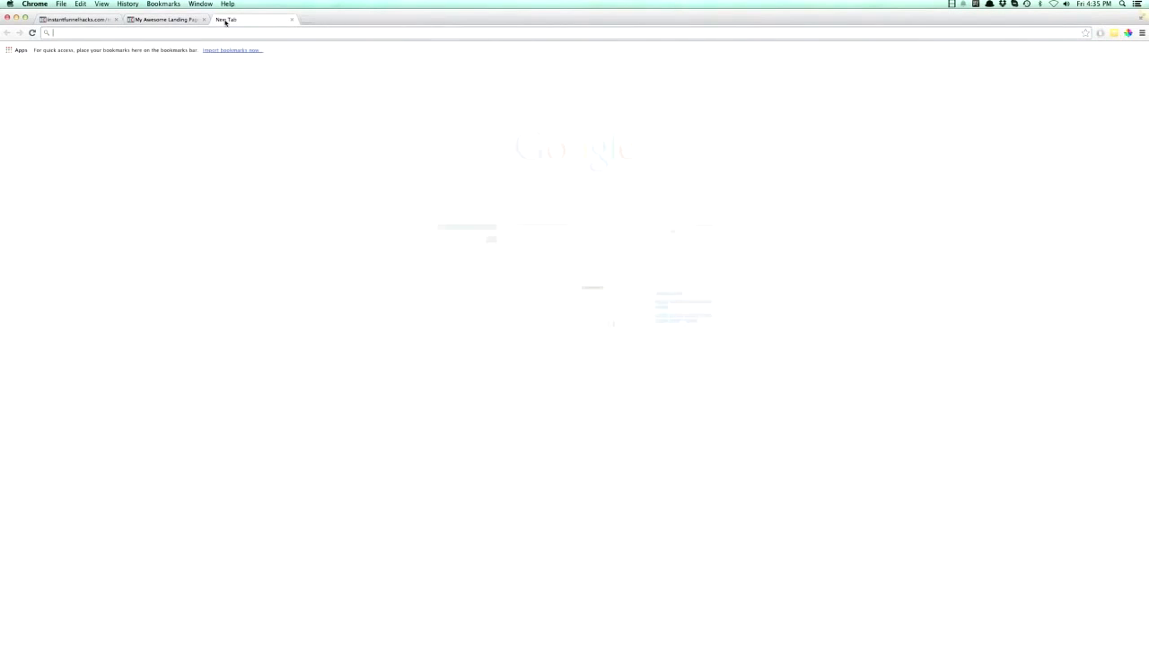
type("youtube.com")
key("Return")
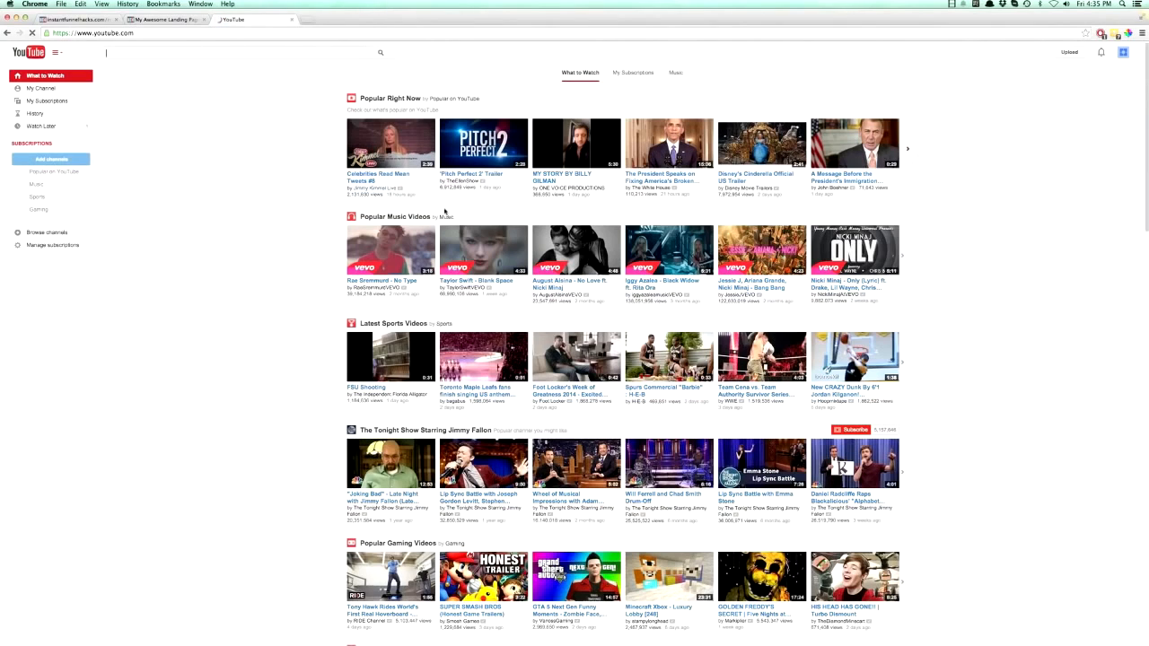
- Open and pause the "The President Speaks on Fixing America's Broken Immigration System" video and copy its URL
left_click(658, 174)
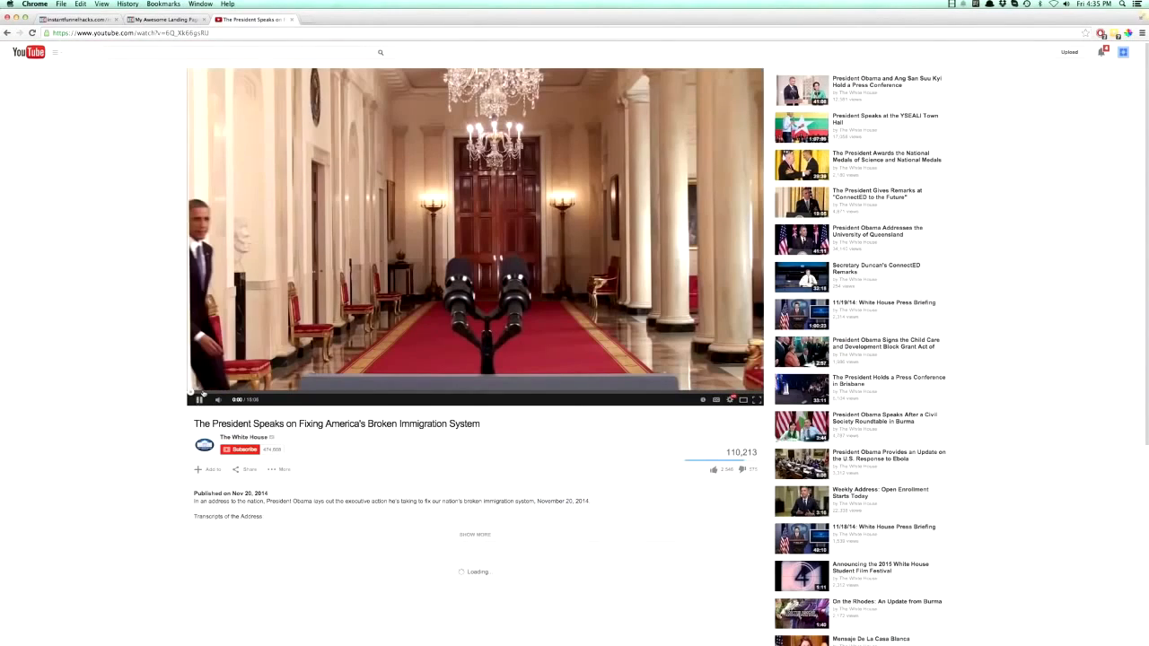
left_click(199, 398)
left_click(155, 33)
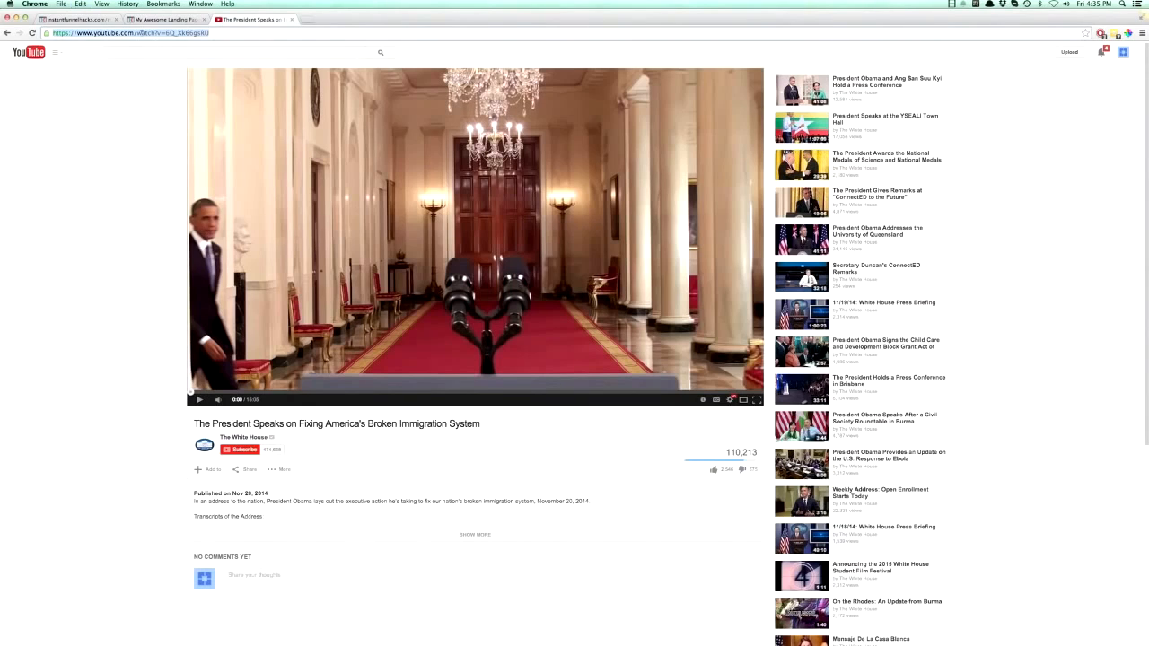
- Return to the landing page editor, paste the copied link as the video element's YouTube URL and set Auto Play to On
left_click(137, 22)
left_click(234, 169)
left_click(624, 187)
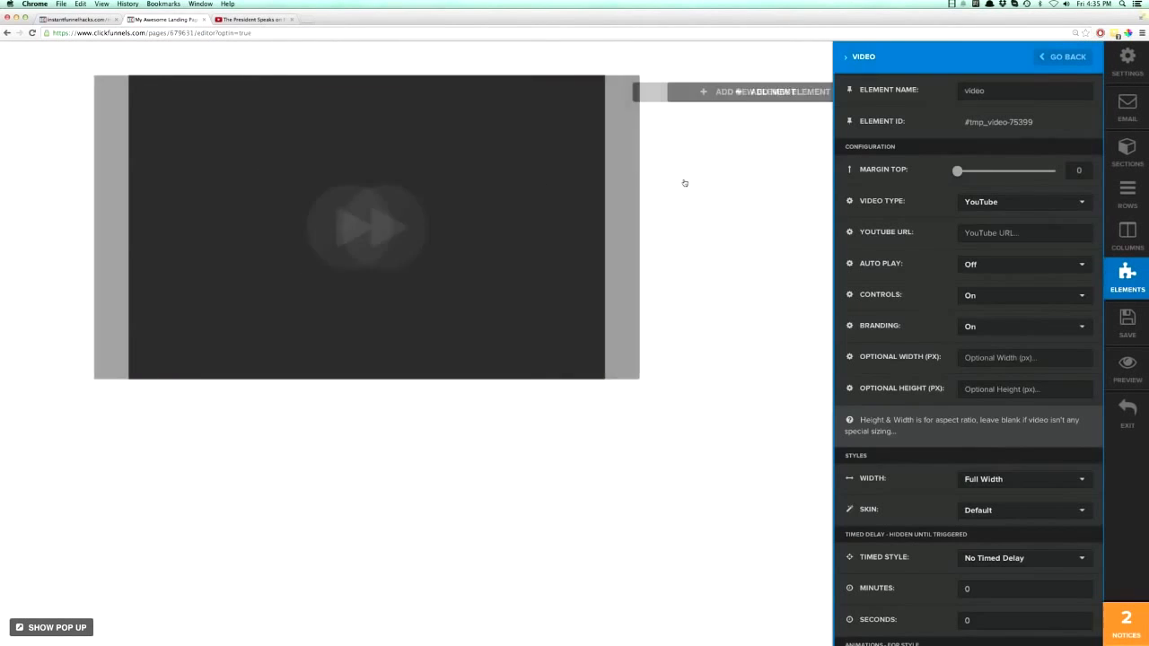
left_click(979, 231)
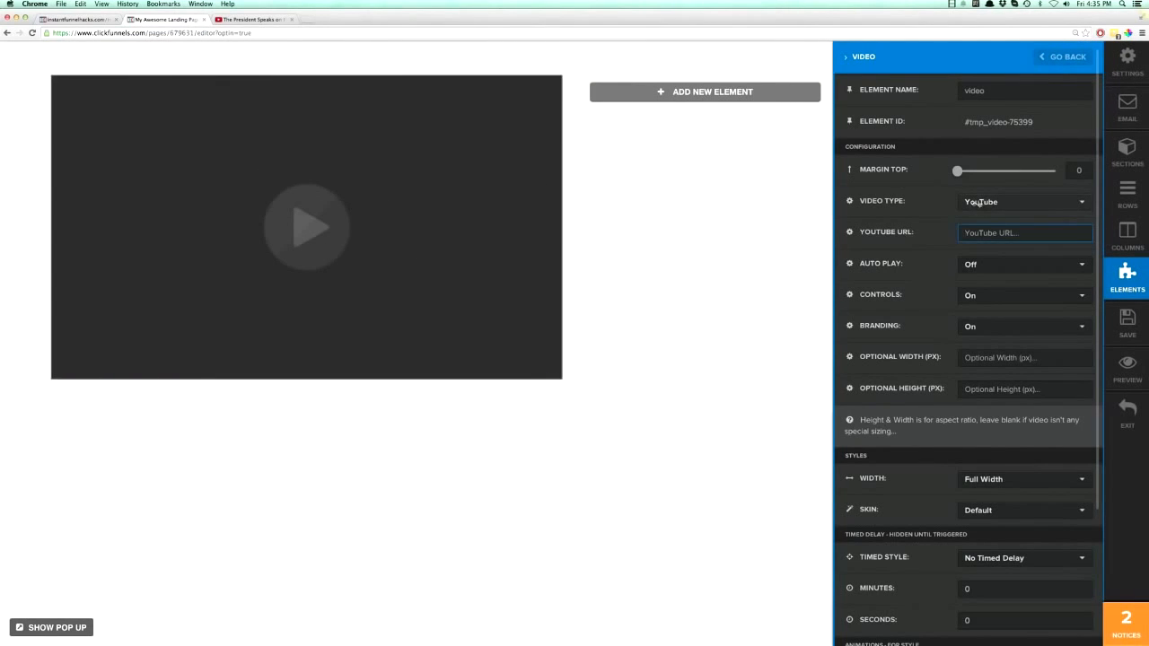
key("super+v")
left_click(977, 267)
left_click(981, 301)
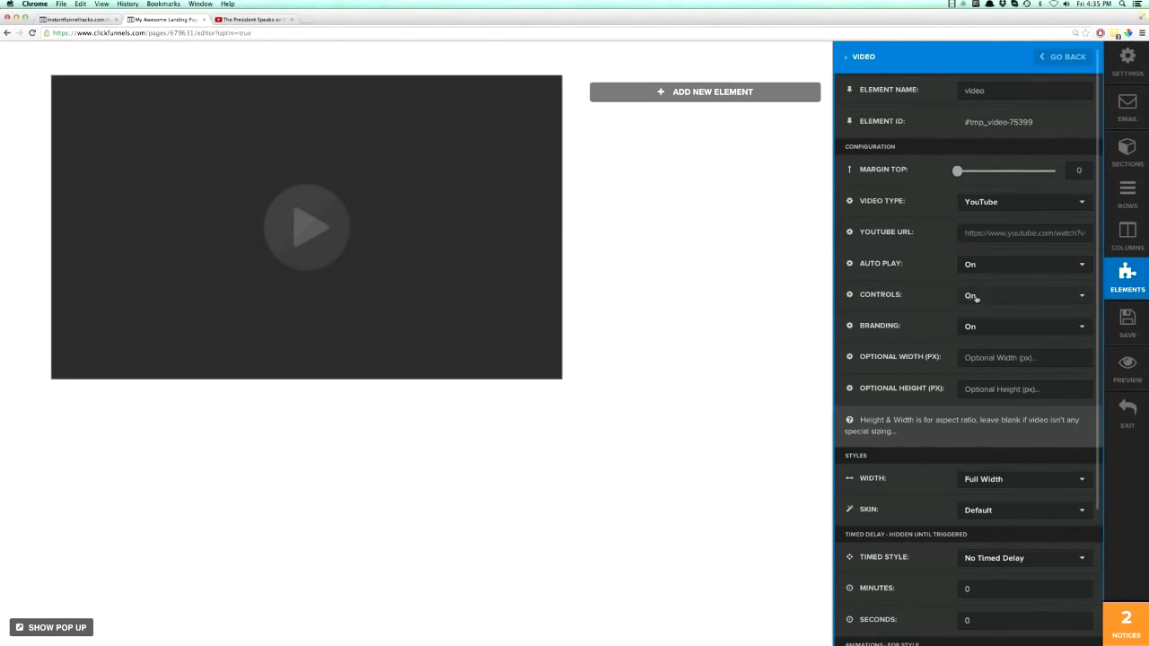
- Save the page and check the embedded video in a preview with lowered volume, closing the preview when done
left_click(820, 302)
left_click(1116, 323)
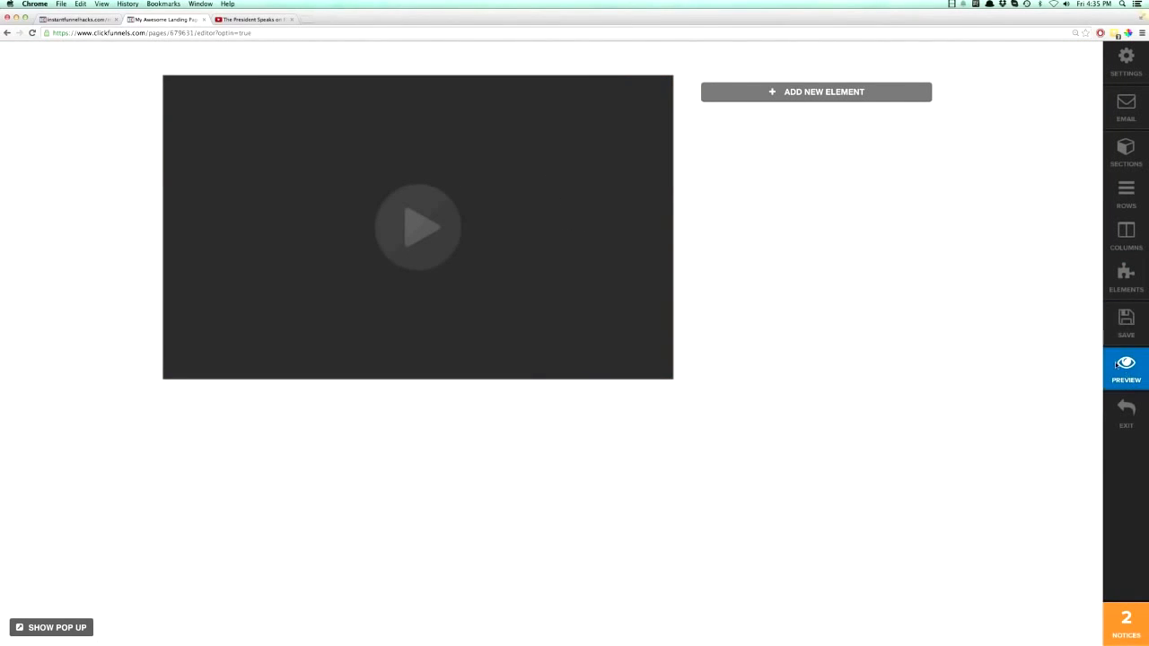
left_click(1116, 363)
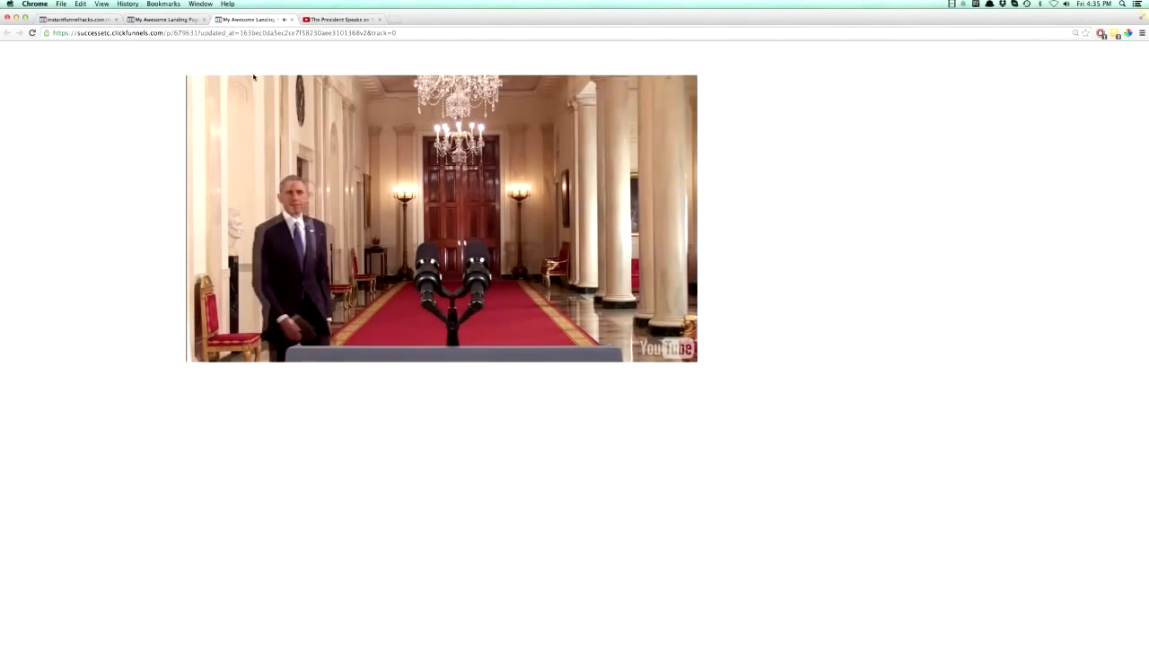
key("XF86AudioLowerVolume")
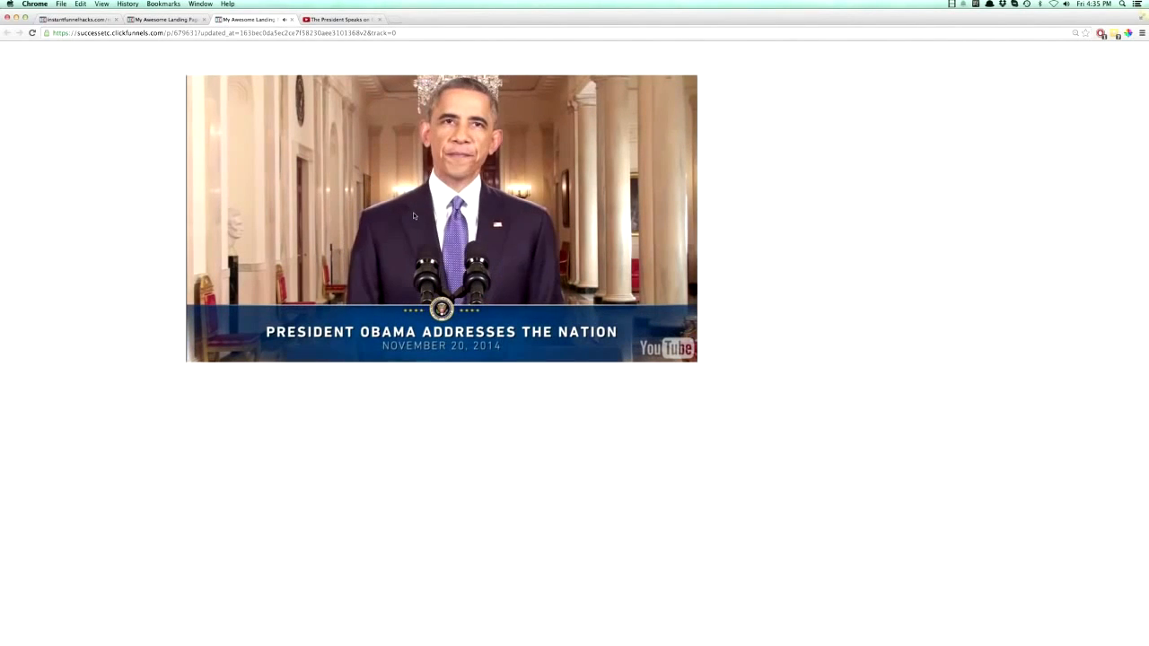
left_click(293, 19)
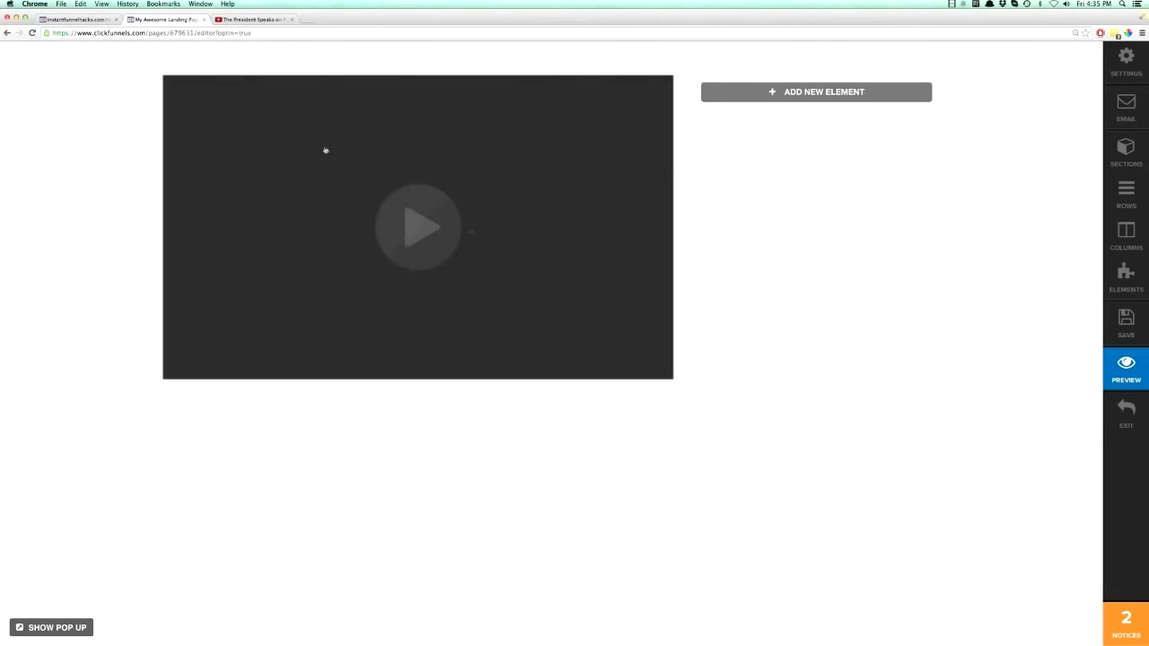
- Add a Headline / Text element to the narrow sidebar column reading "Give Me Your Best Email Address For Some Wicked Awesome Stuff..."
left_click(808, 93)
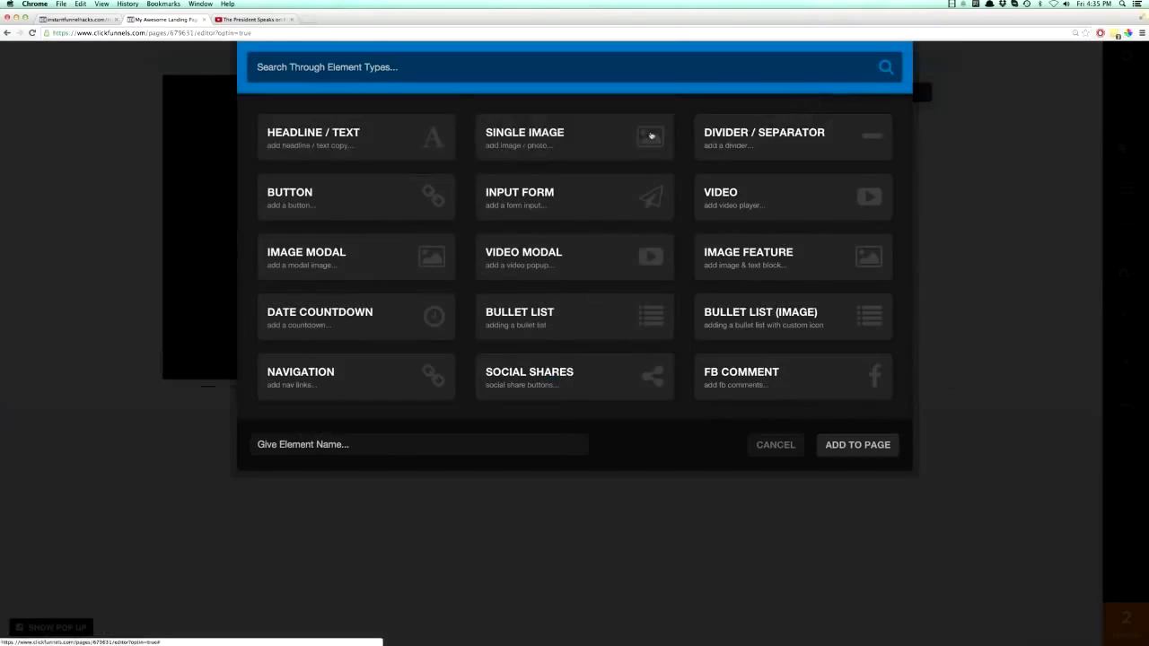
left_click(336, 132)
left_click(760, 87)
key("ctrl+a")
type("Gi")
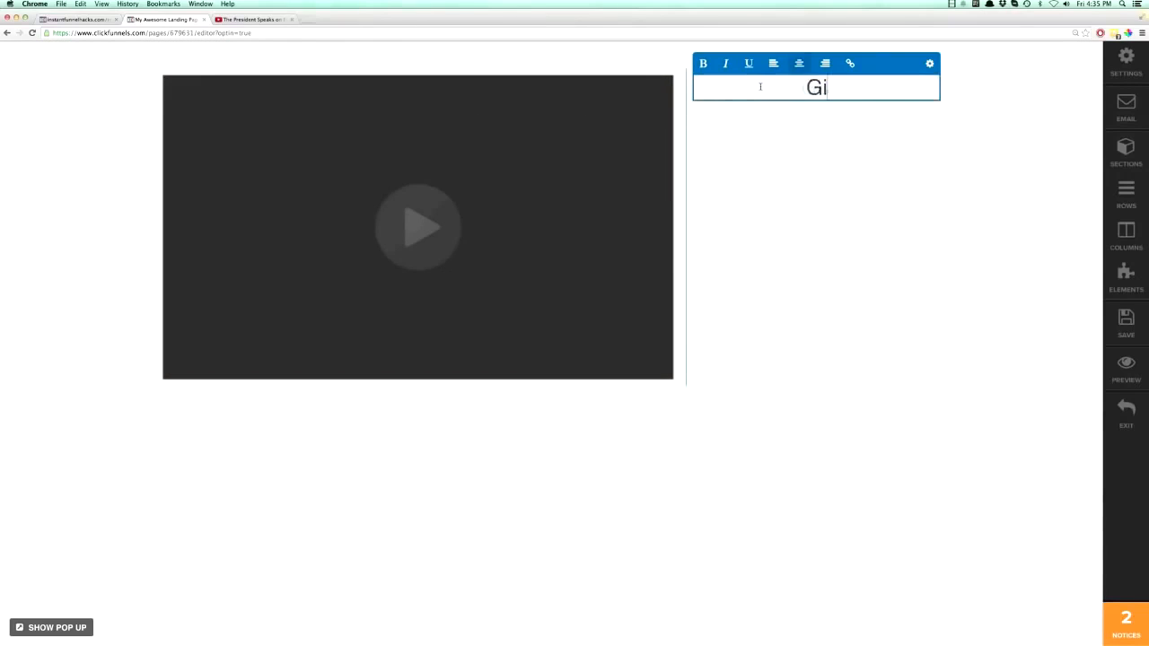
type("ve Me Your Best EWmai")
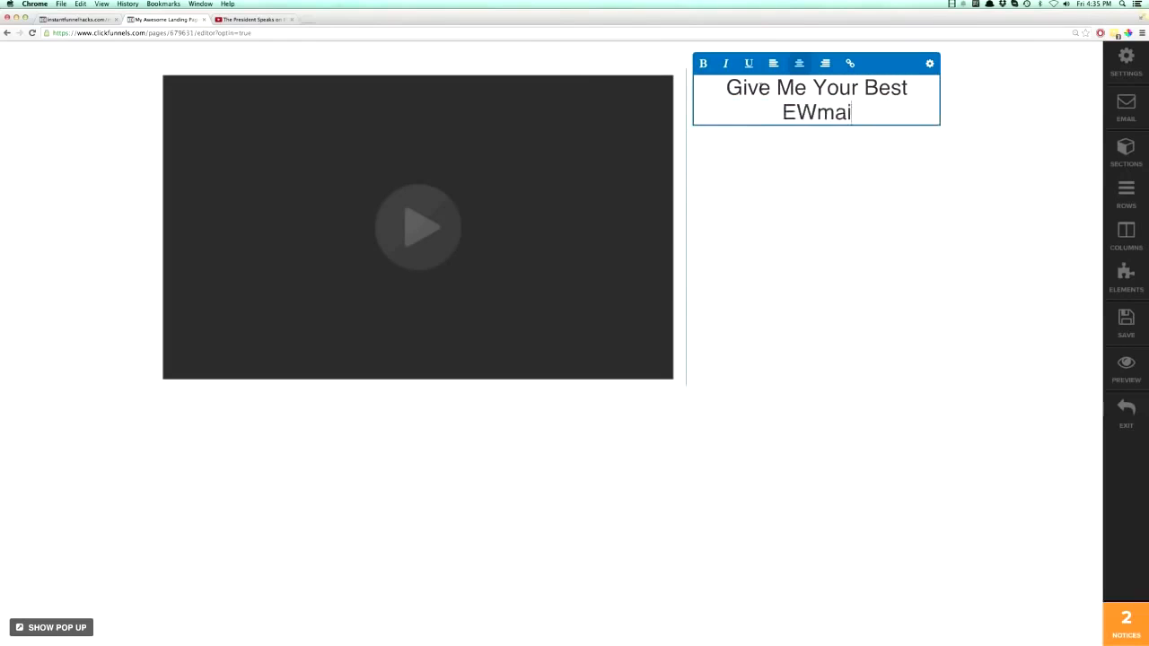
key("BackSpace")
key("BackSpace")
key("BackSpace")
key("BackSpace")
type("mail Addrees")
key("BackSpace")
key("BackSpace")
type("ss For Some Wicket")
key("BackSpace")
type("d Ae")
key("BackSpace")
type("wesome Stuff...")
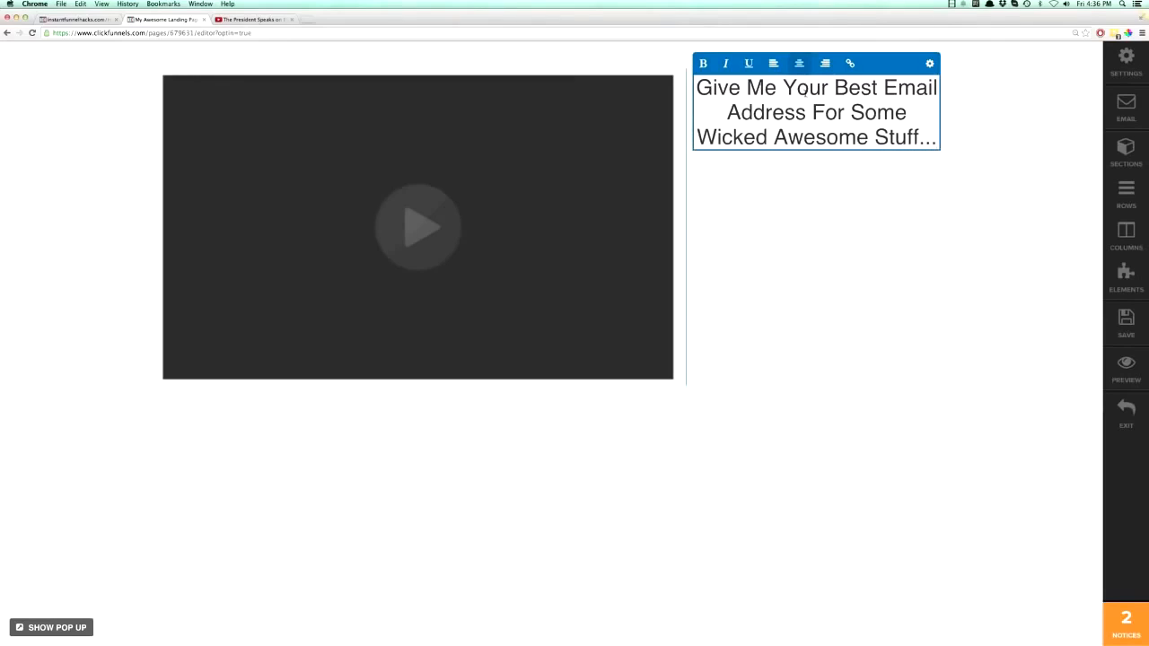
- Make the sidebar headline bold and set its text size to 24px
triple_click(803, 88)
left_click(703, 63)
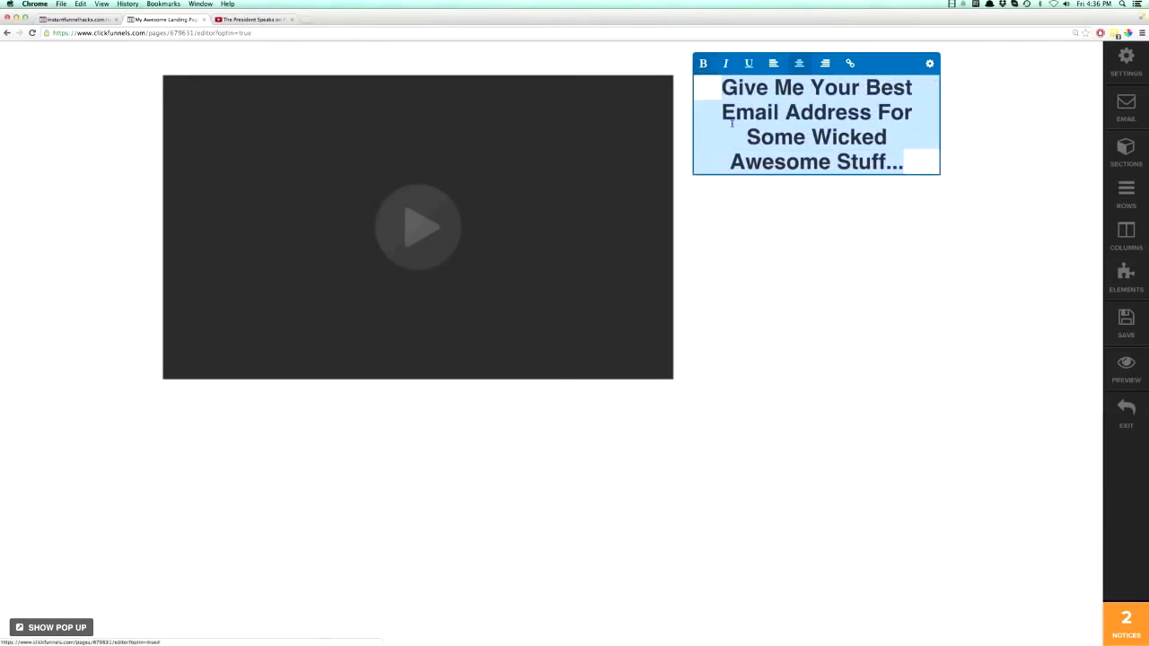
left_click(992, 213)
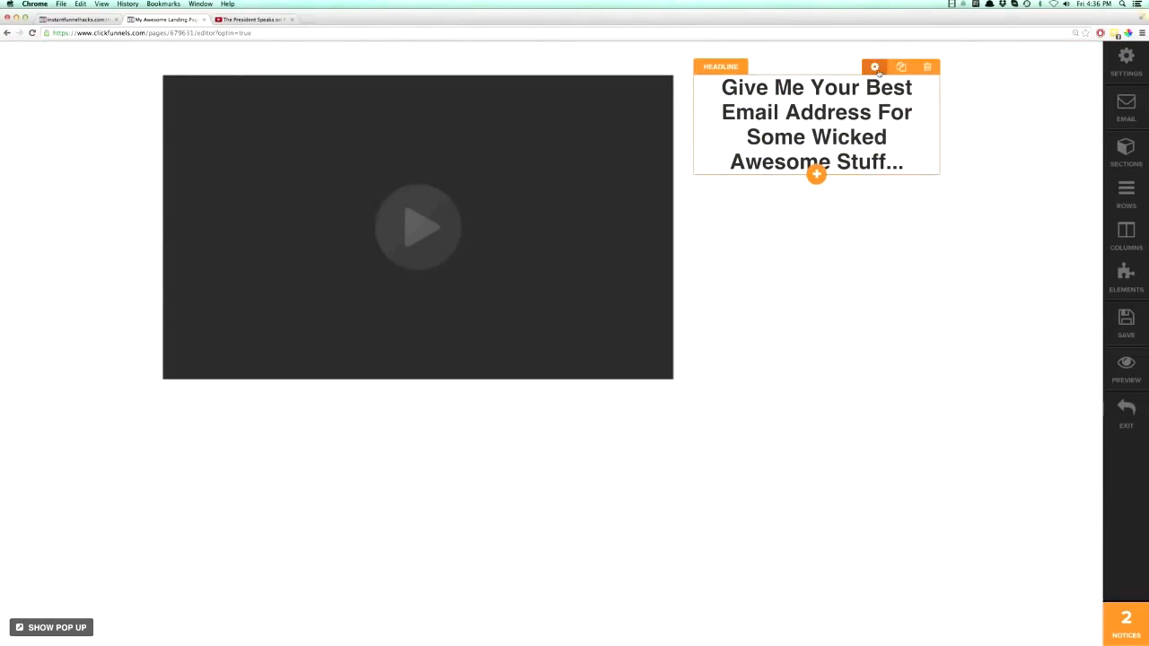
left_click(875, 68)
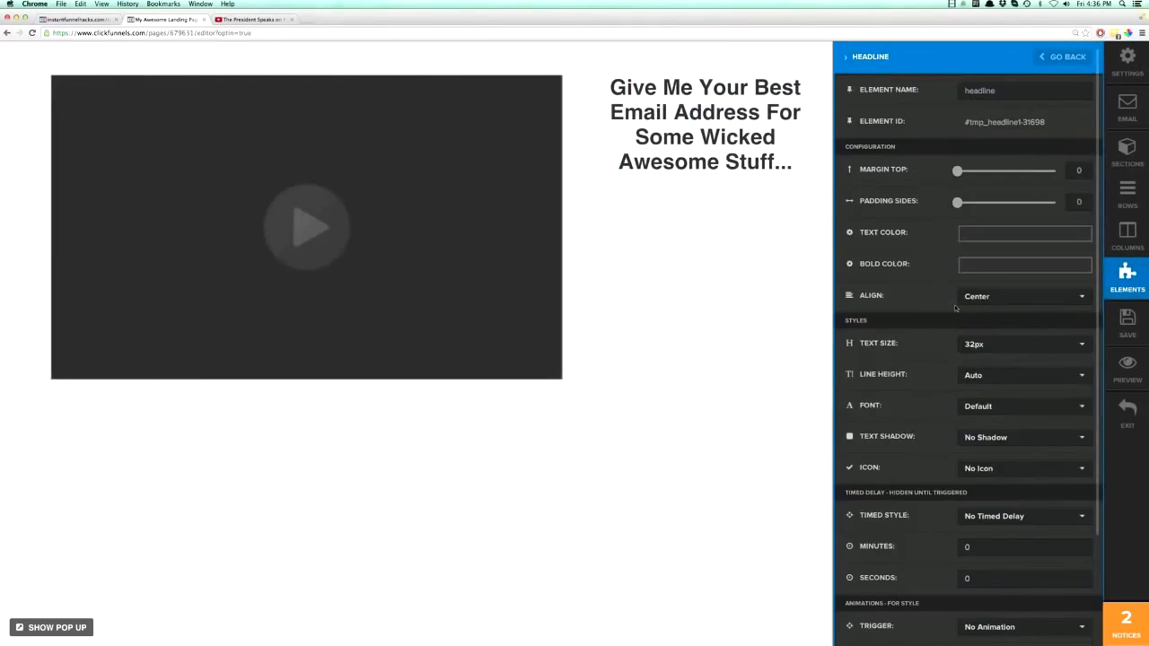
left_click(973, 346)
left_click(975, 413)
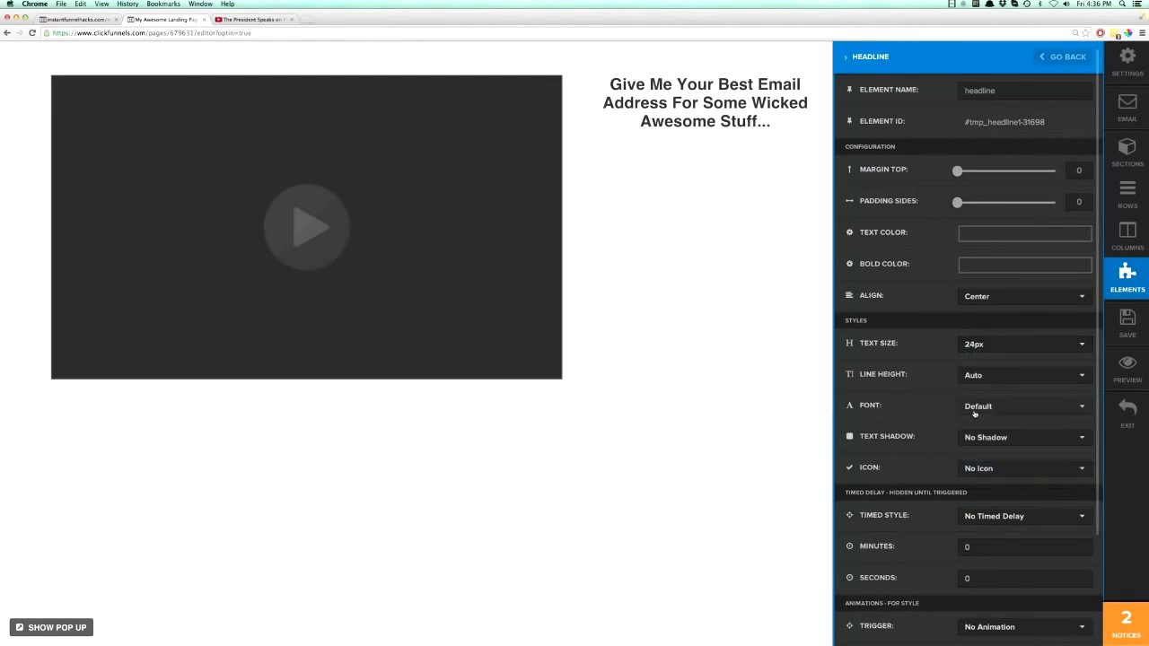
left_click(771, 281)
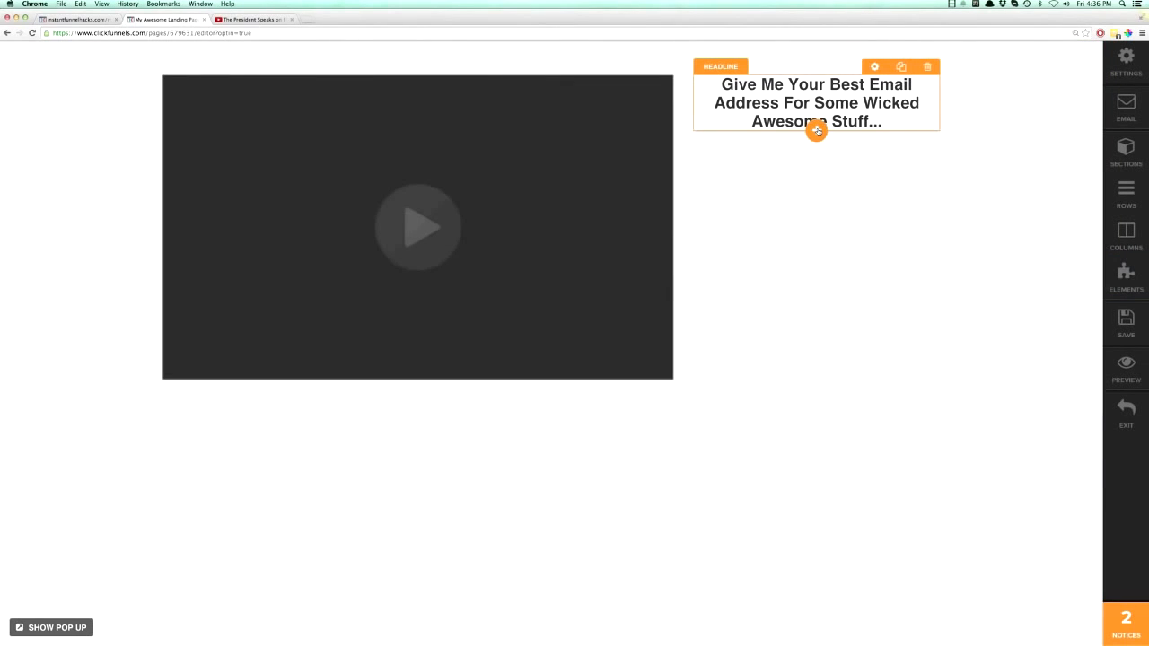
- Add a Single Image element below the sidebar headline and open its settings
left_click(817, 130)
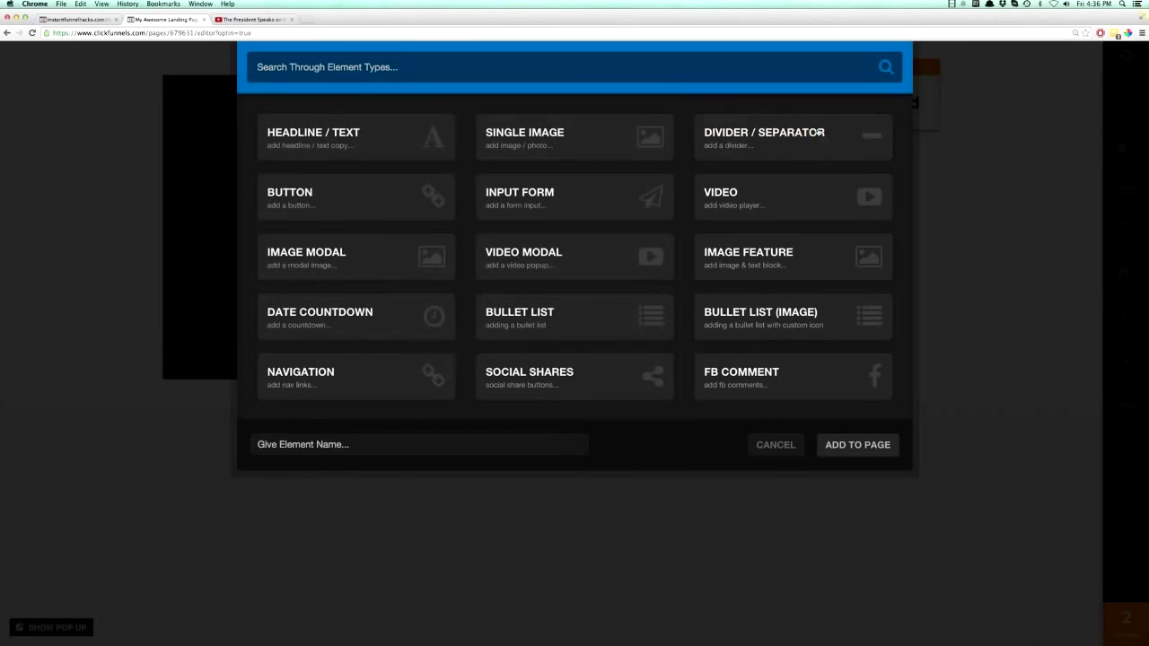
left_click(528, 143)
left_click(833, 175)
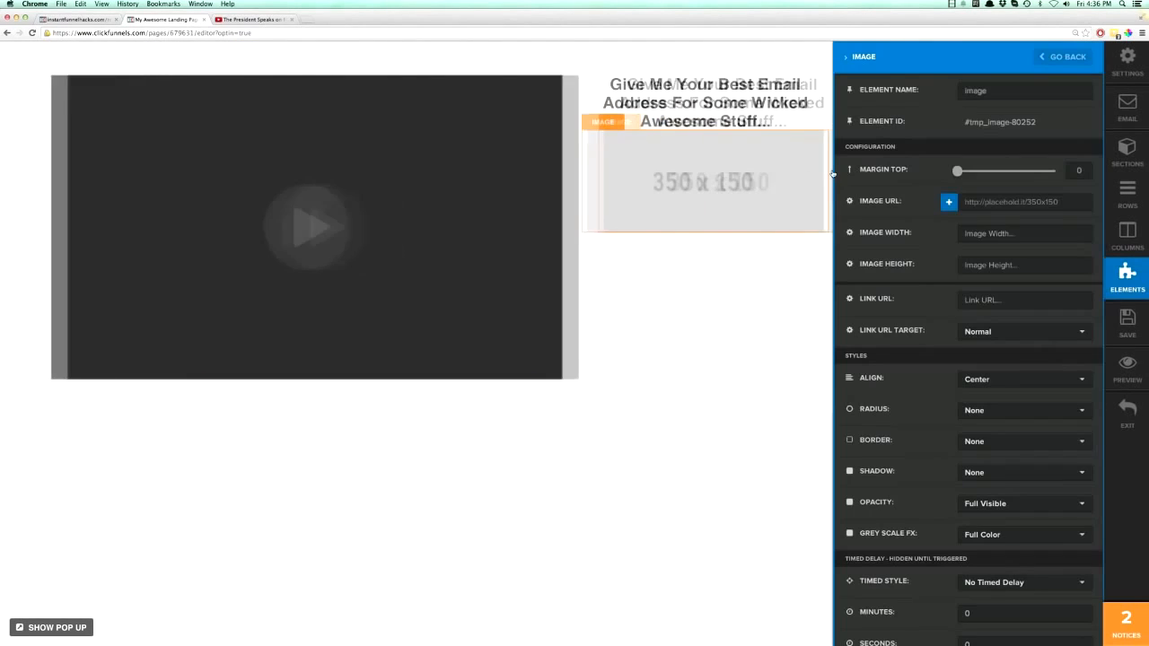
- Browse the uploaded images and the stock images available for the image element
left_click(950, 202)
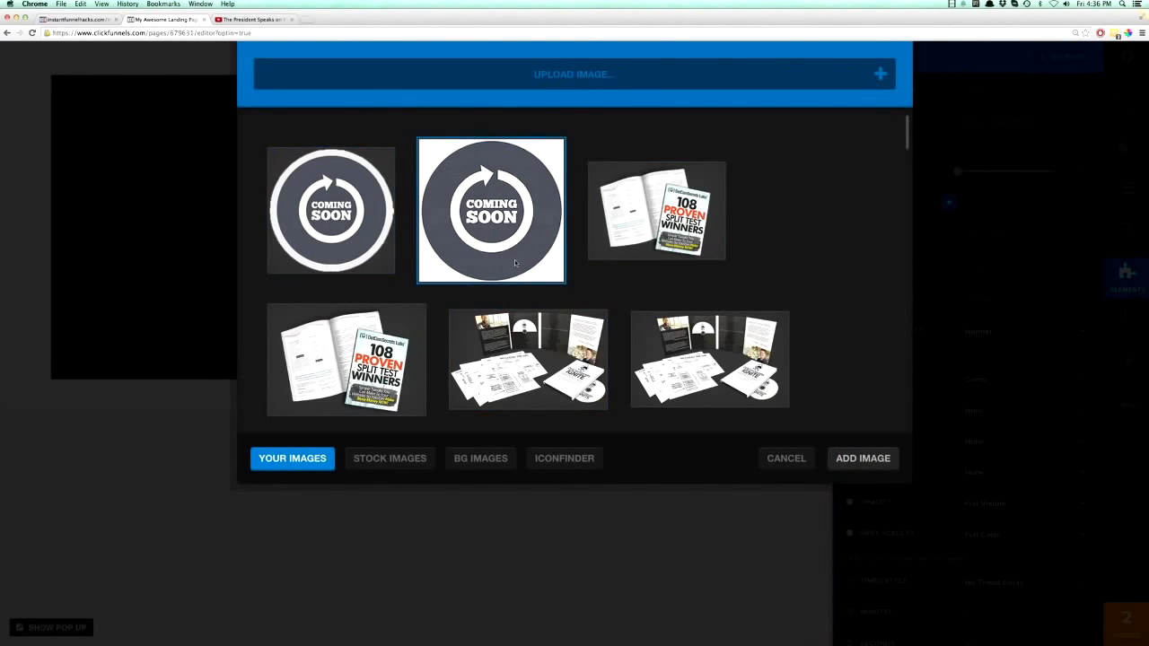
scroll(514, 259, "down", 20)
scroll(516, 265, "down", 20)
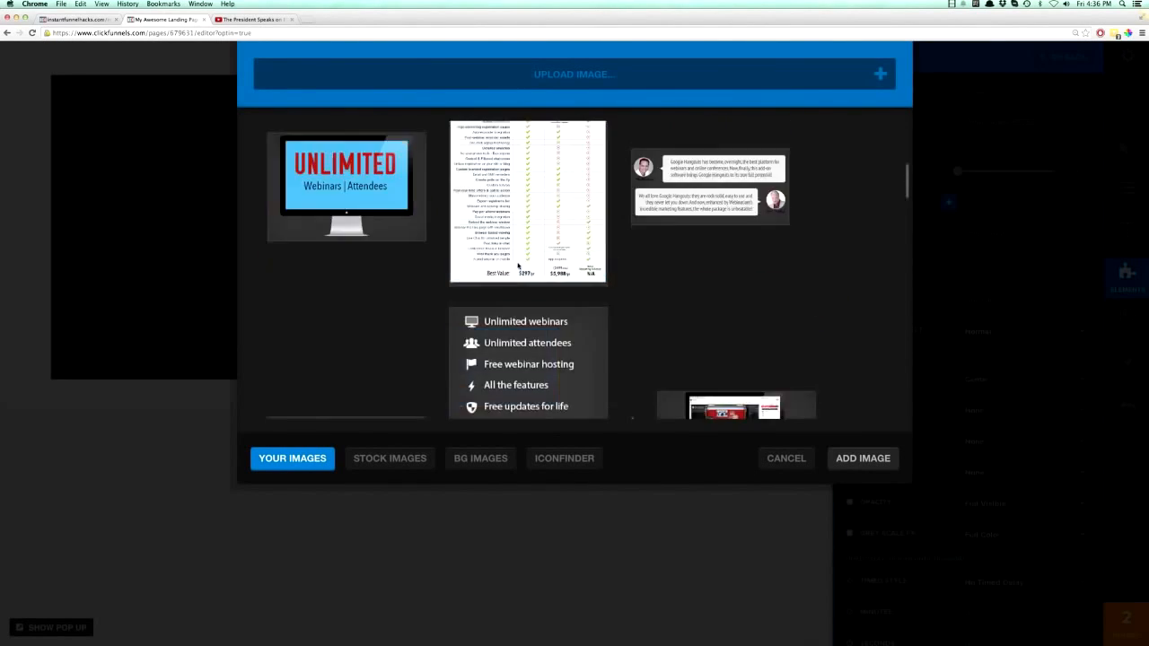
scroll(517, 263, "up", 20)
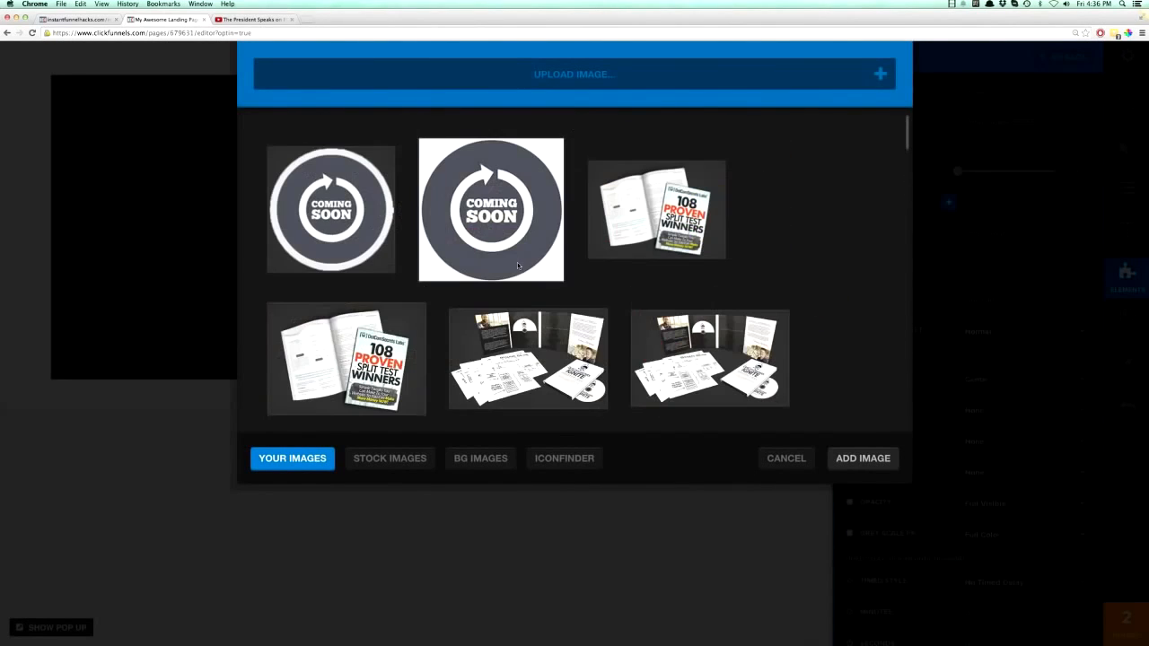
left_click(413, 459)
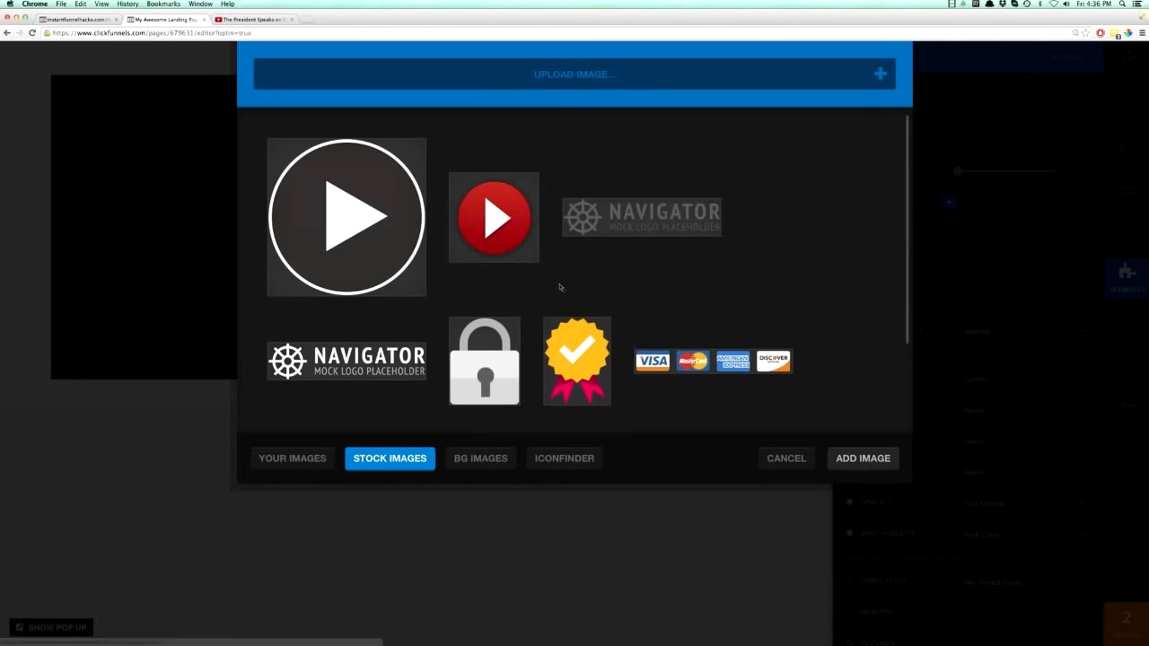
scroll(559, 287, "down", 3)
scroll(603, 305, "up", 3)
- Search Iconfinder for "president" and use the suited man icon with the seal as the sidebar image
left_click(564, 458)
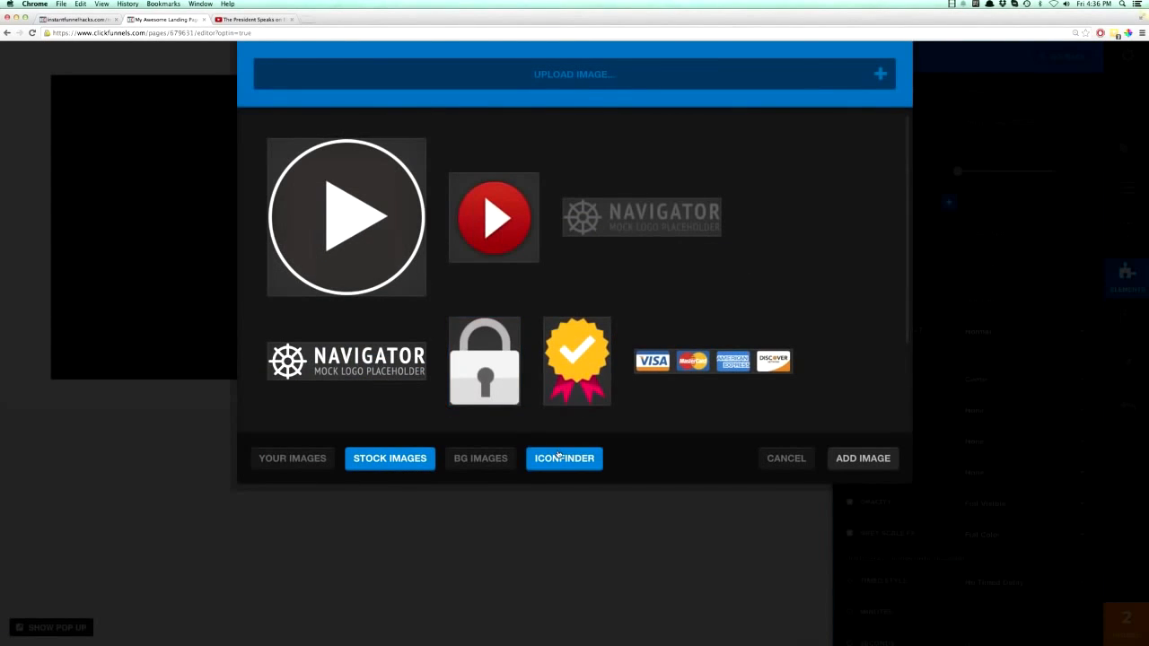
left_click(420, 151)
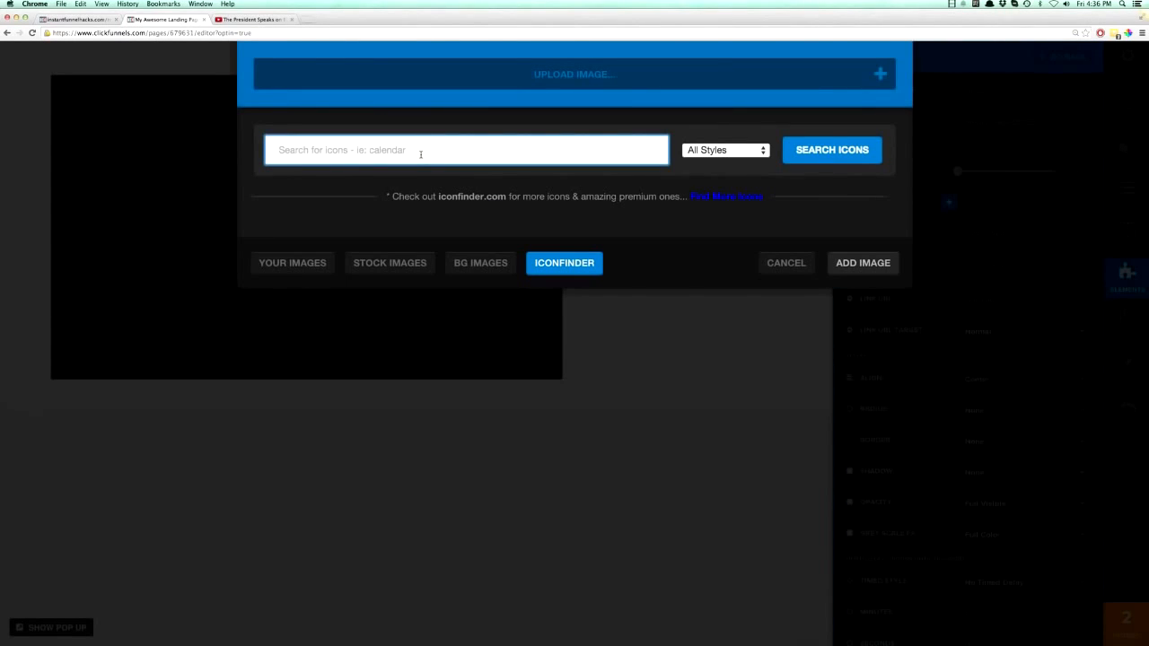
type("president")
left_click(835, 158)
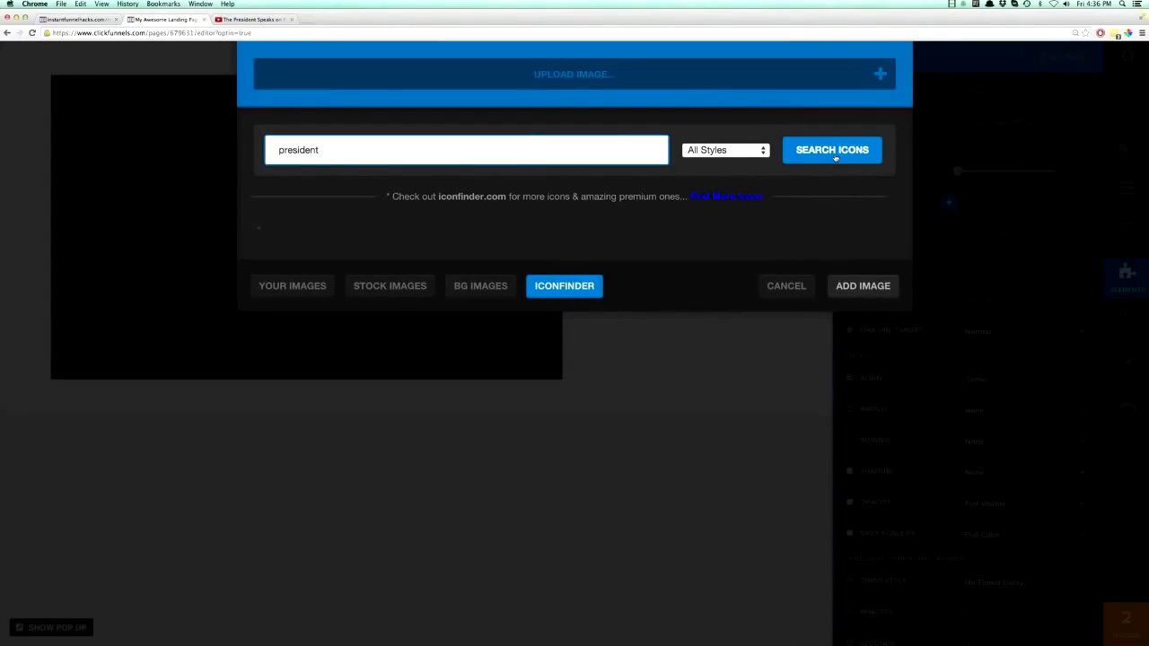
double_click(306, 151)
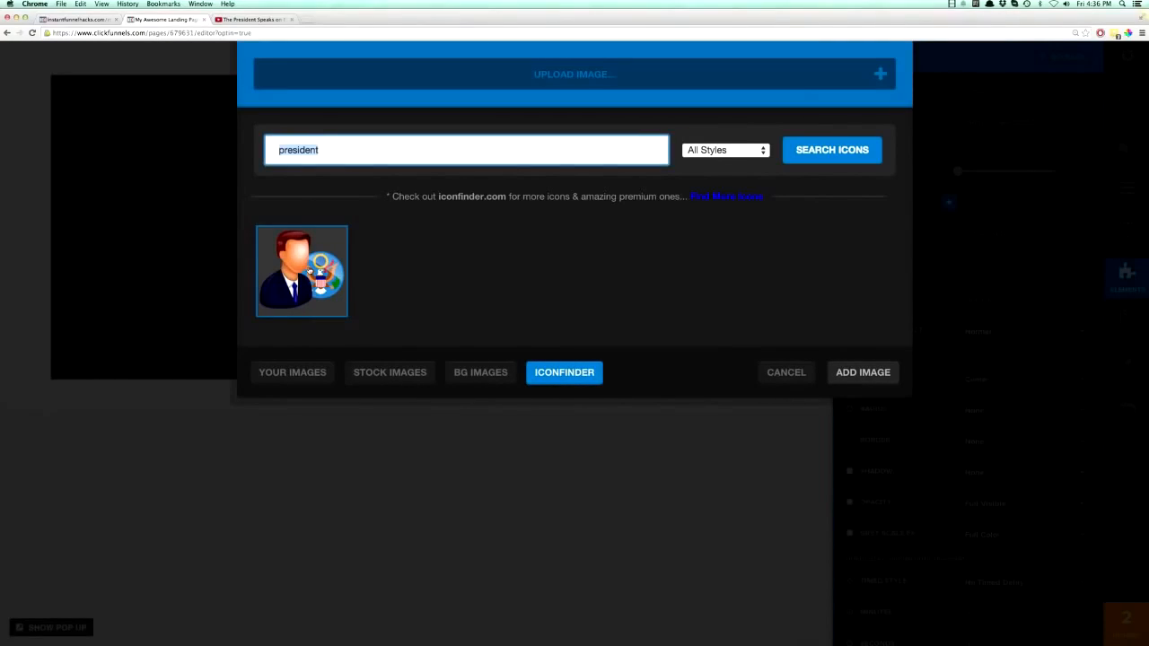
left_click(302, 270)
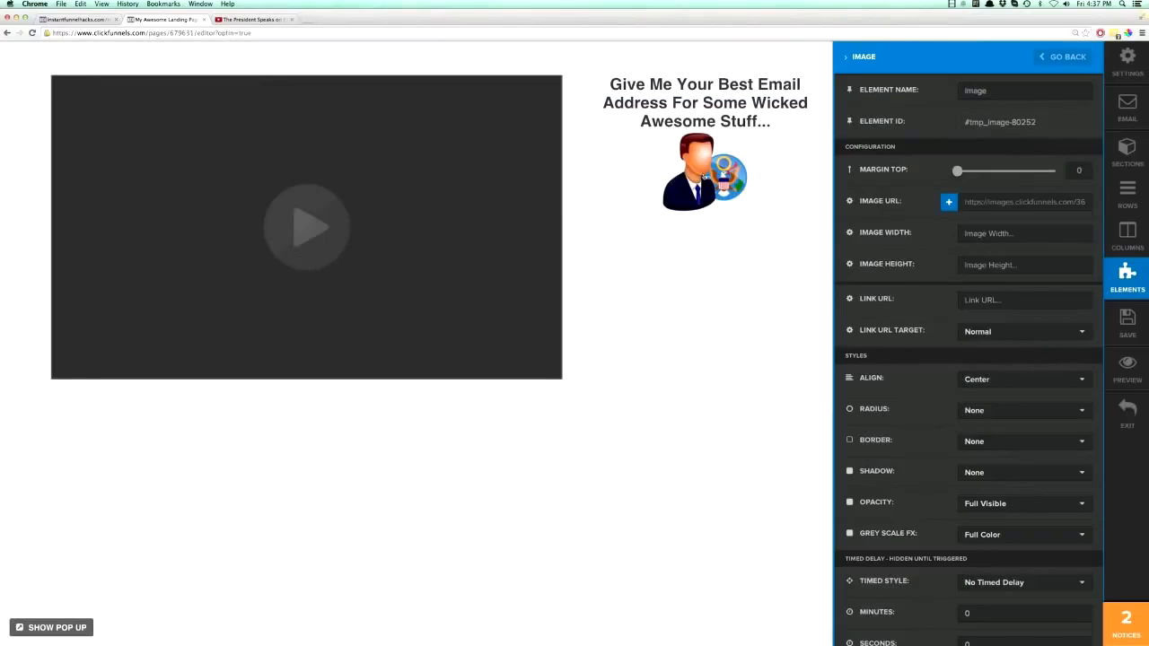
left_click(707, 177)
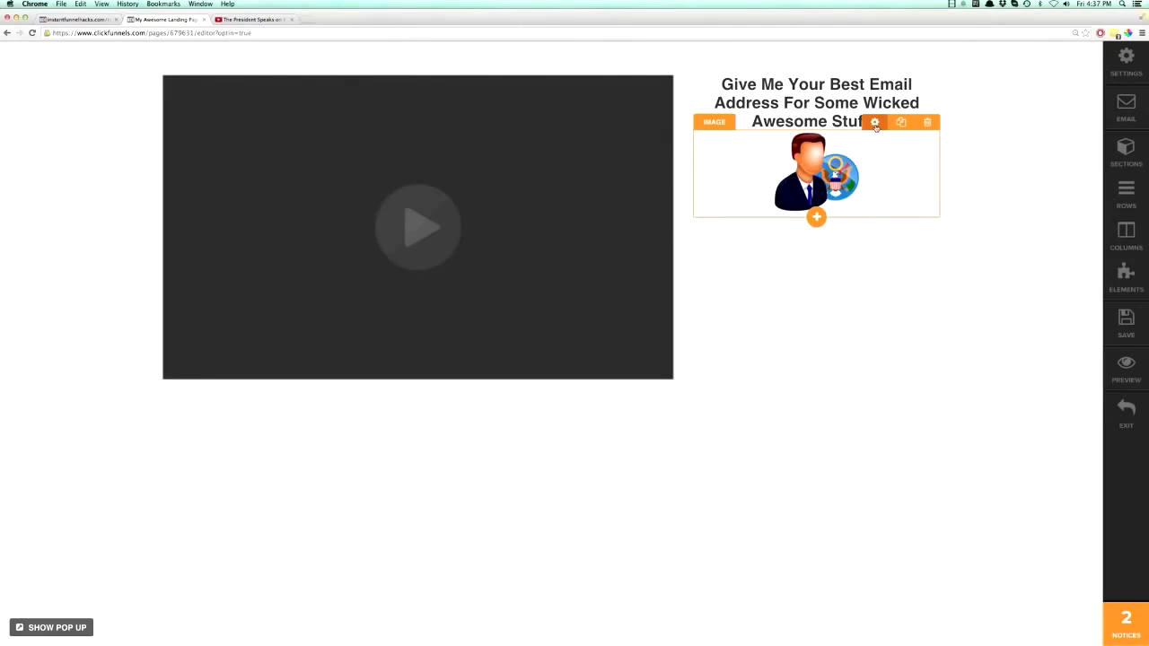
- Set the president icon's top margin to 12
left_click(876, 123)
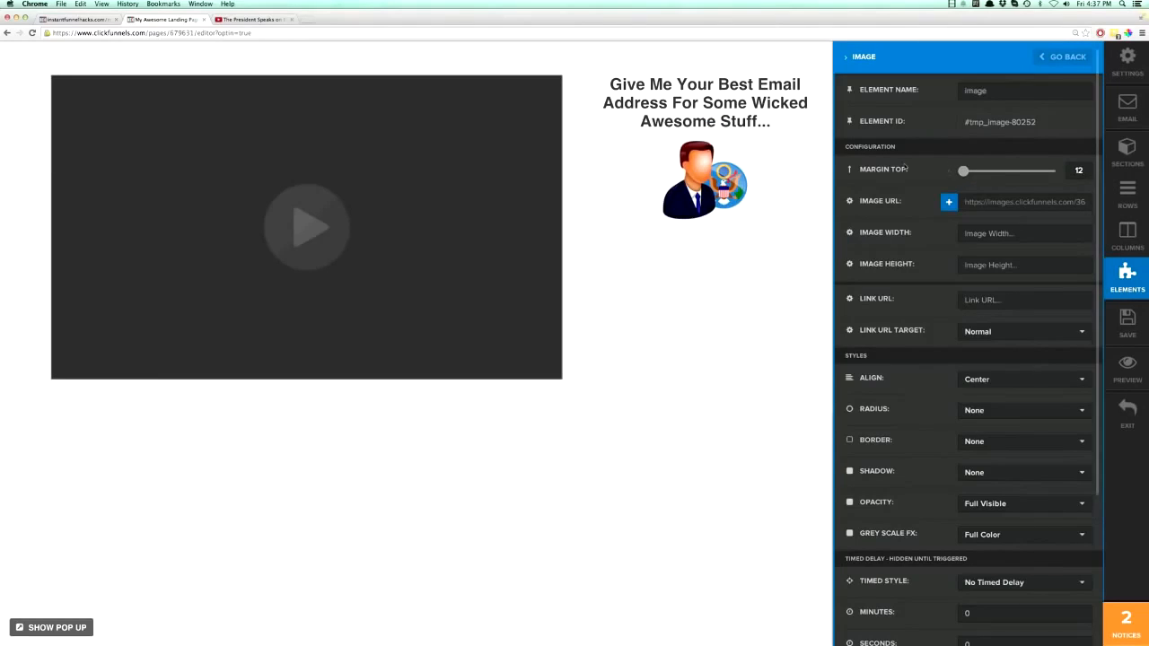
left_click(792, 106)
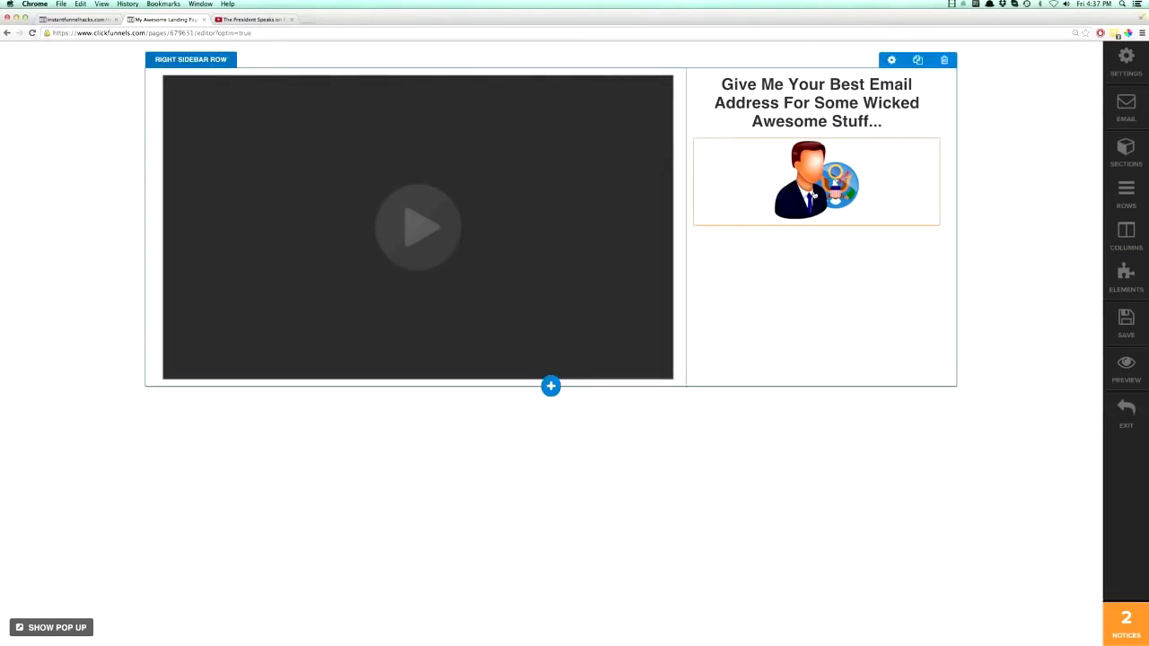
- Add an Input Form element below the president icon and set its top margin to 12
left_click(817, 227)
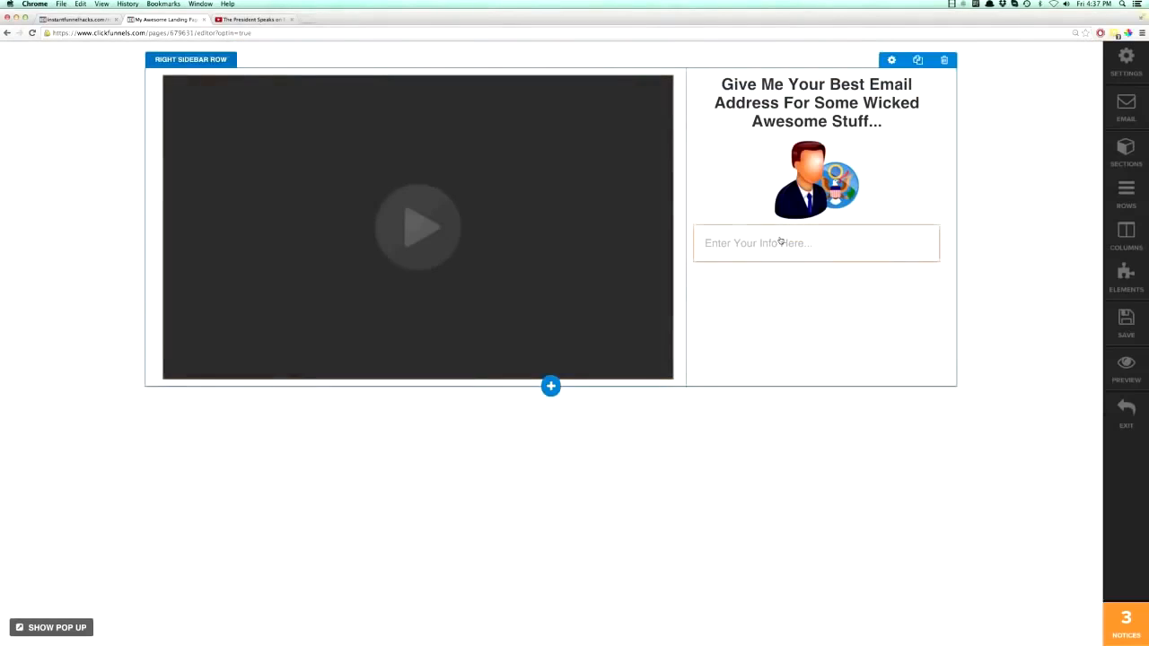
mouse_move(889, 240)
left_click(899, 218)
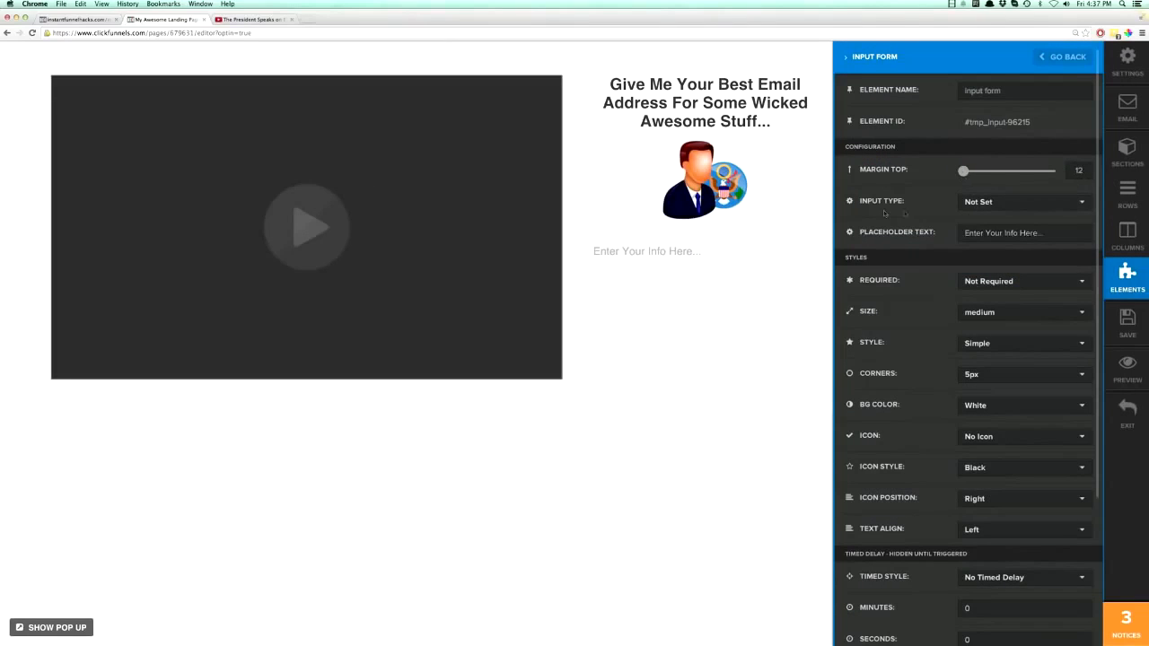
- Set the input form's placeholder text to "Enter Your Email Address Here"
left_click(991, 233)
left_click_drag(1043, 233, 1006, 232)
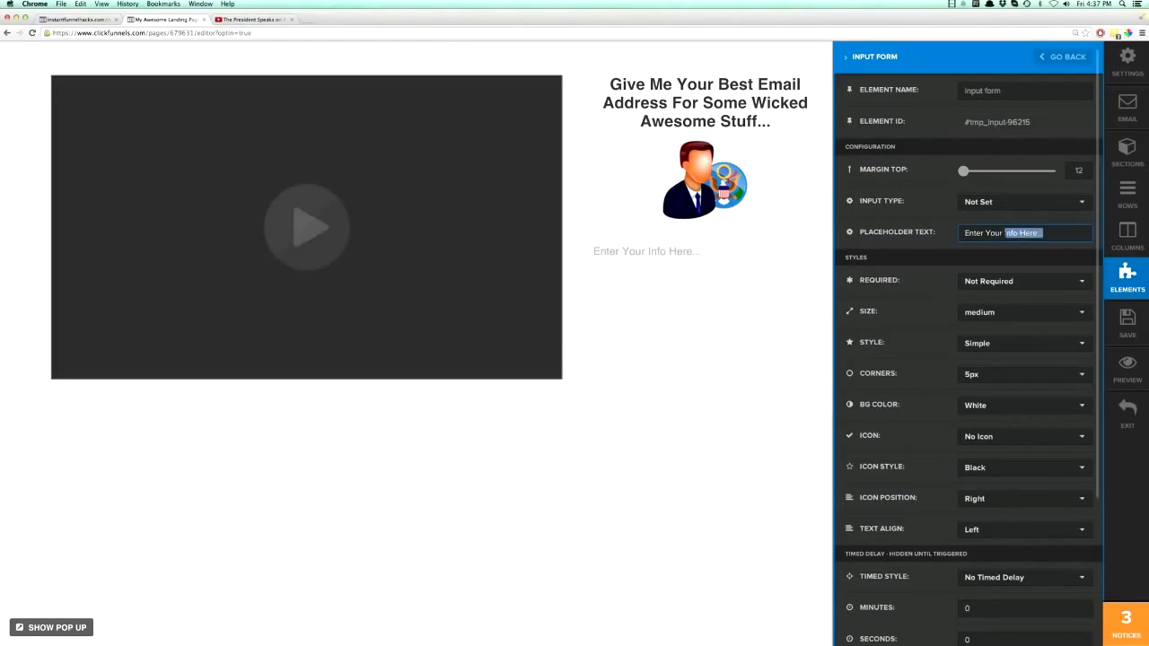
type("Email Address Here")
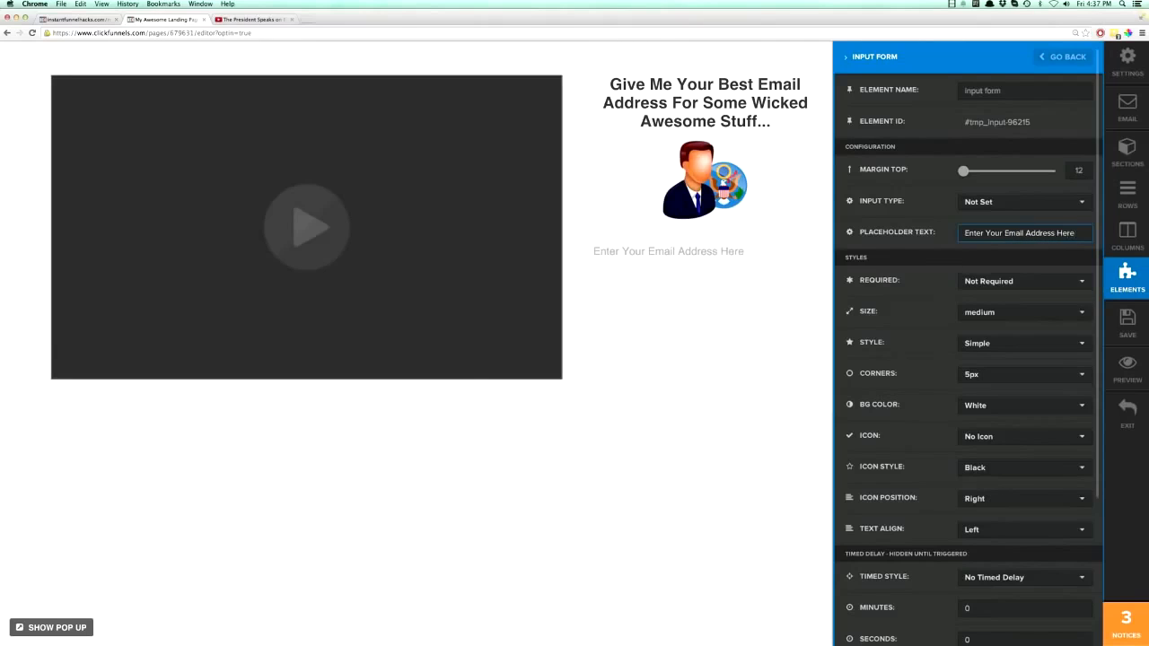
left_click(822, 281)
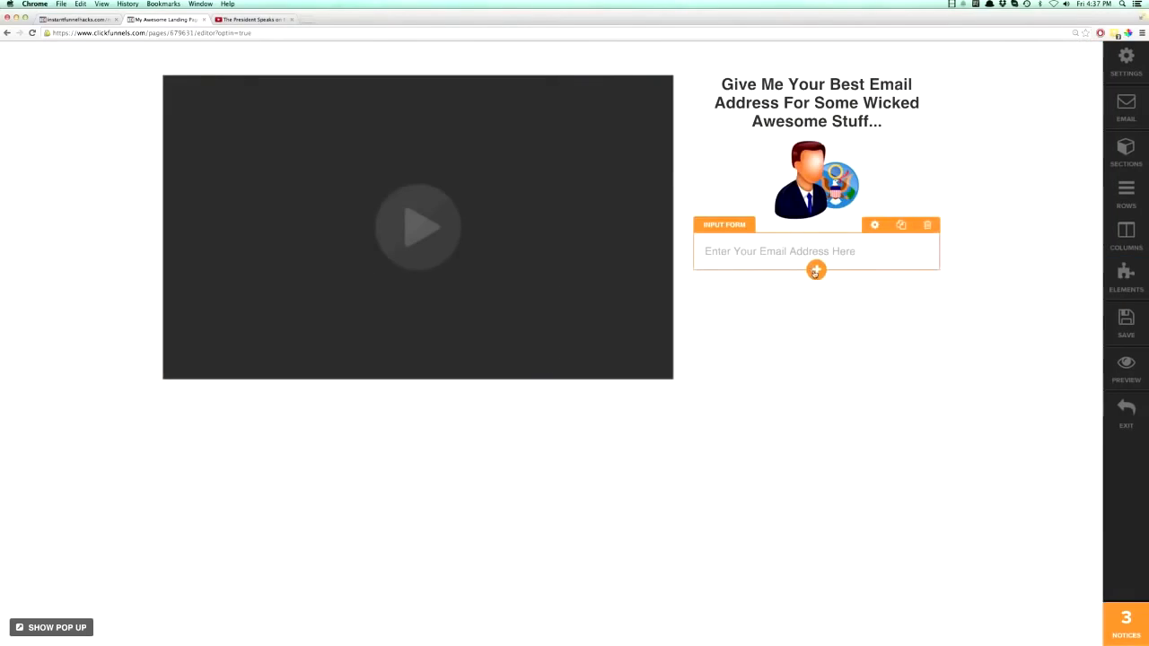
- Add a Button element below the email field and set its top margin to 25
left_click(817, 271)
left_click(308, 199)
double_click(308, 199)
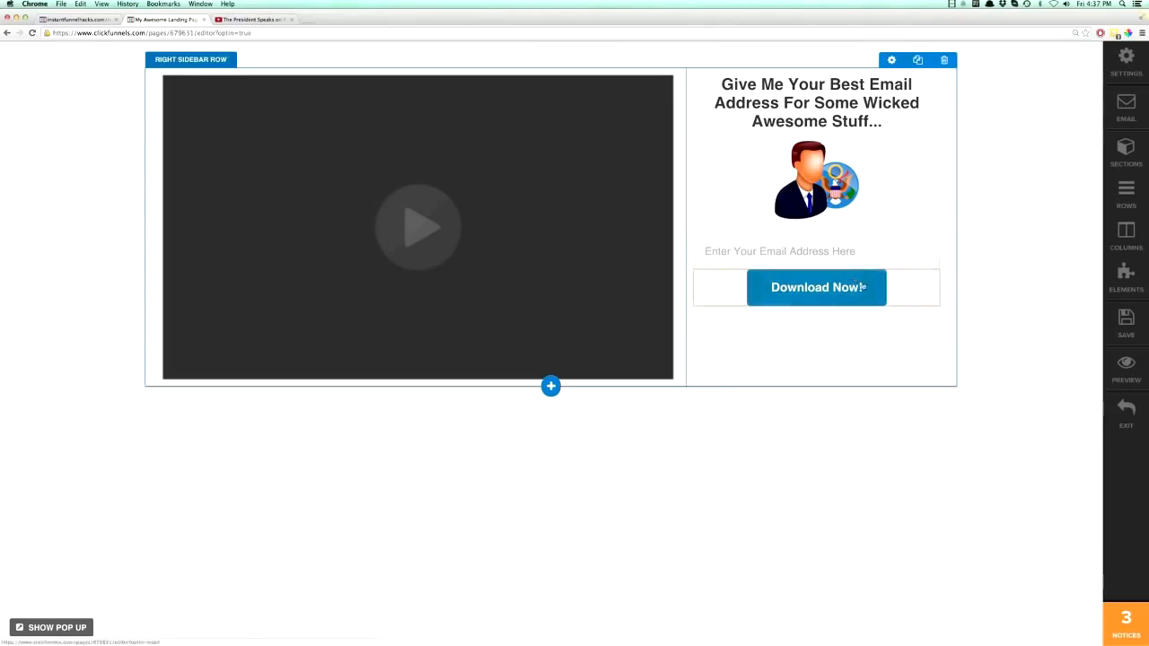
mouse_move(870, 291)
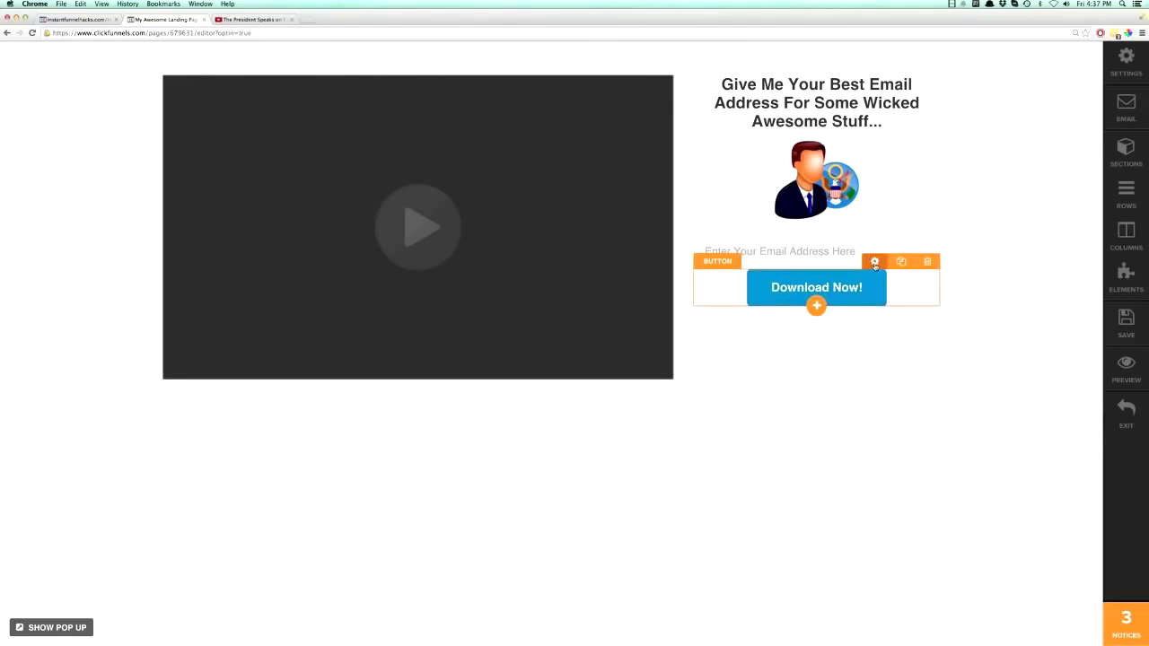
left_click(875, 262)
left_click_drag(955, 171, 970, 173)
- Set the button's text to "Give Me The President's Phone Number"
left_click(991, 201)
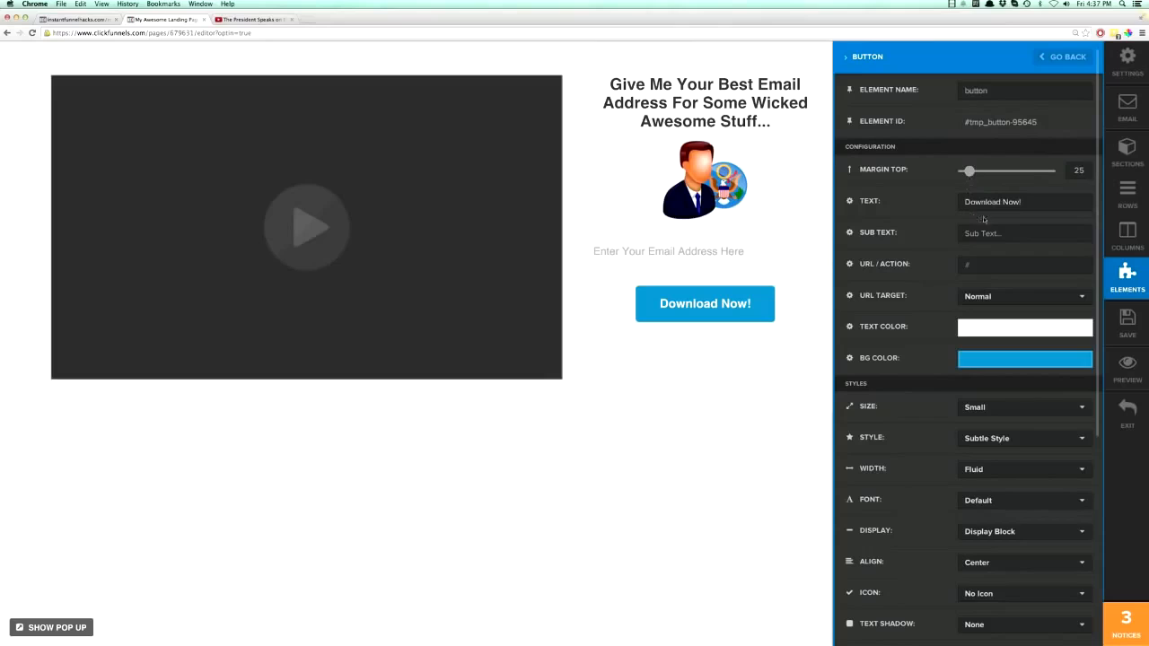
triple_click(991, 201)
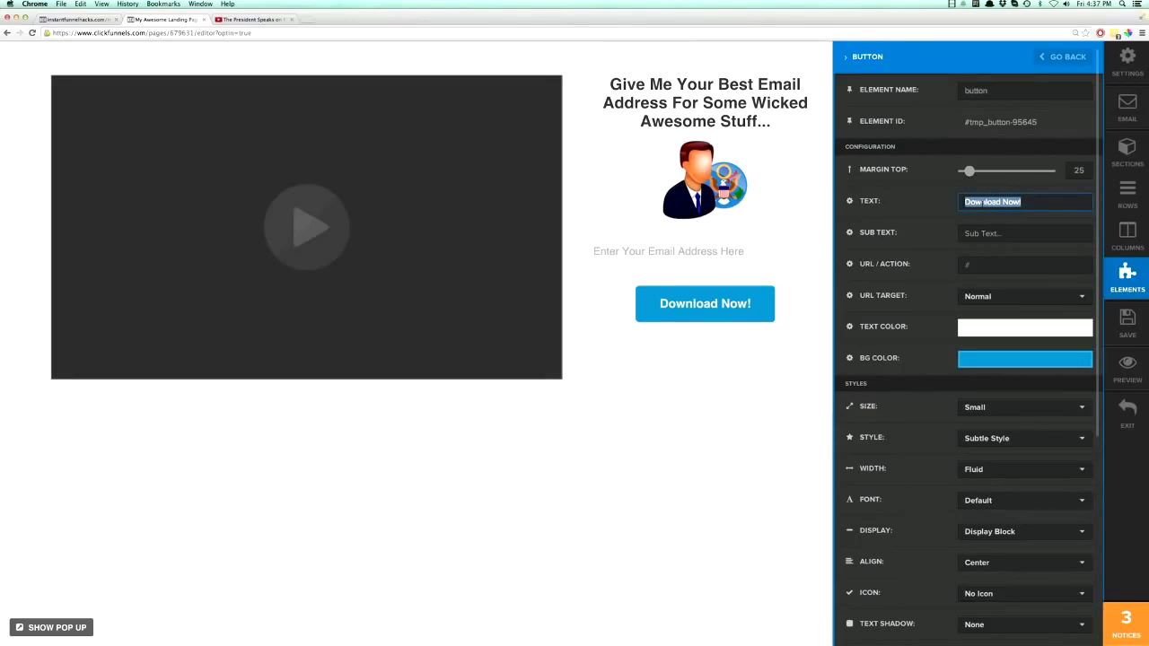
type("Give Me The ")
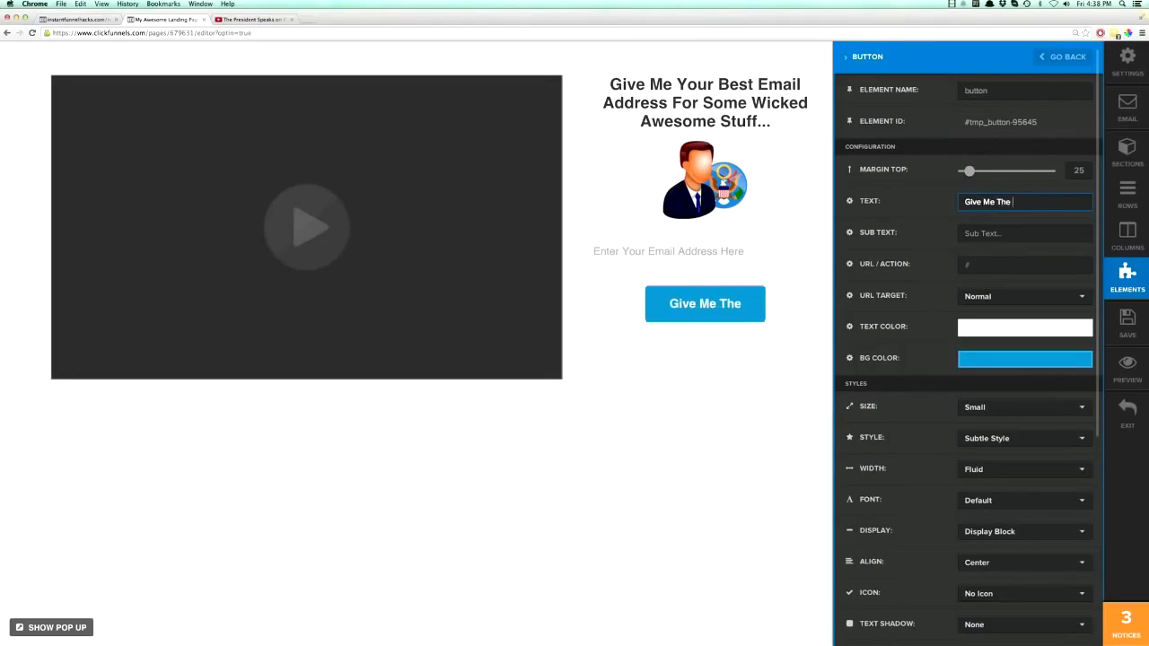
type("President's Phon")
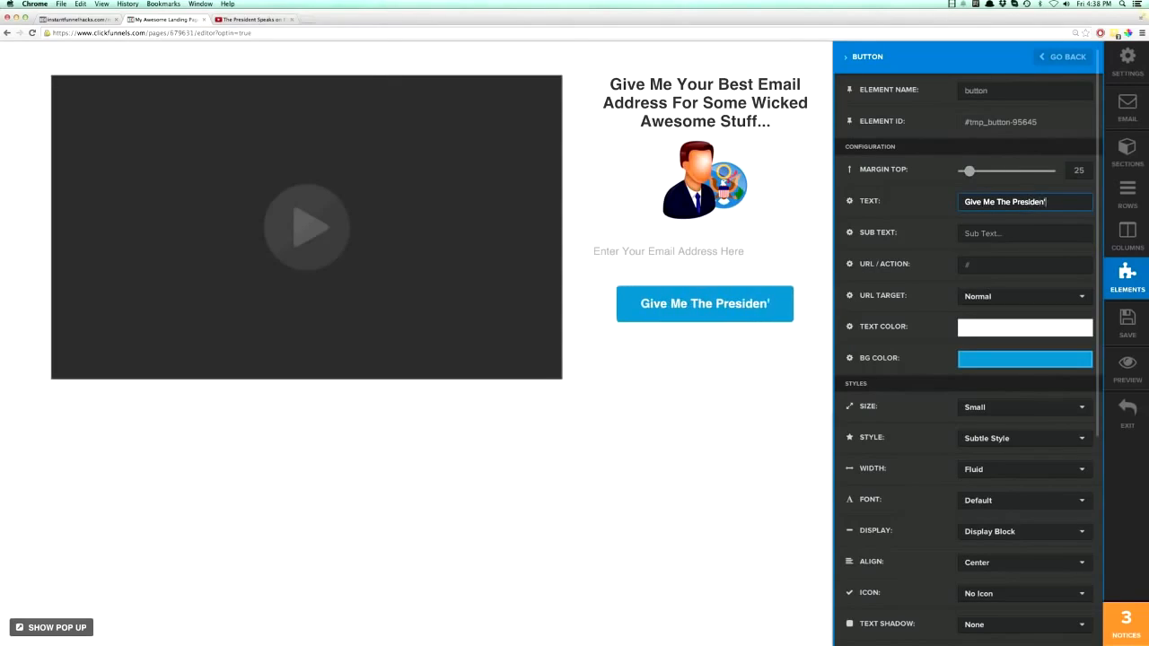
type("e Number")
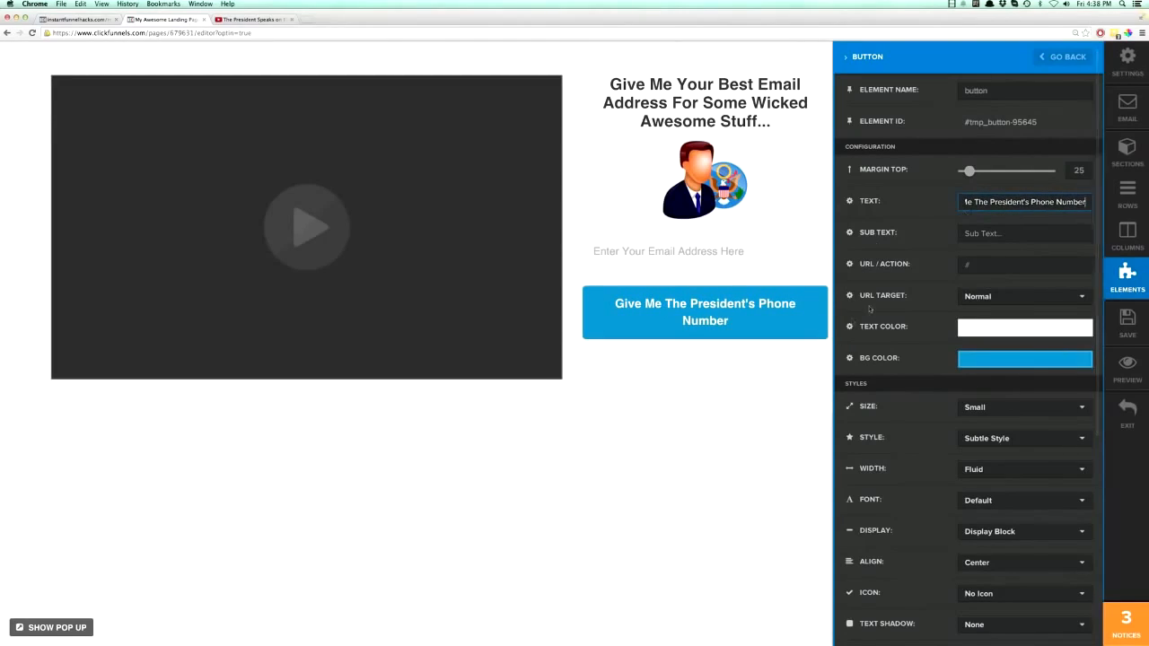
left_click(774, 367)
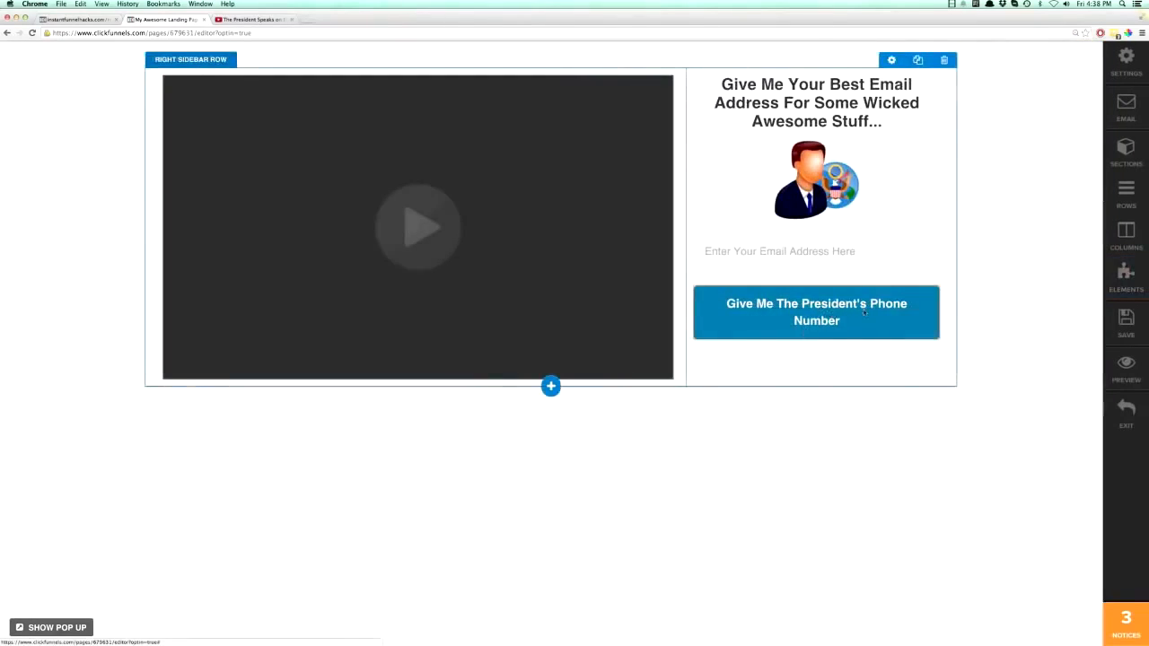
- Set the button's sub text to "Yes, I Will Really Get It For You!"
left_click(819, 309)
left_click(988, 233)
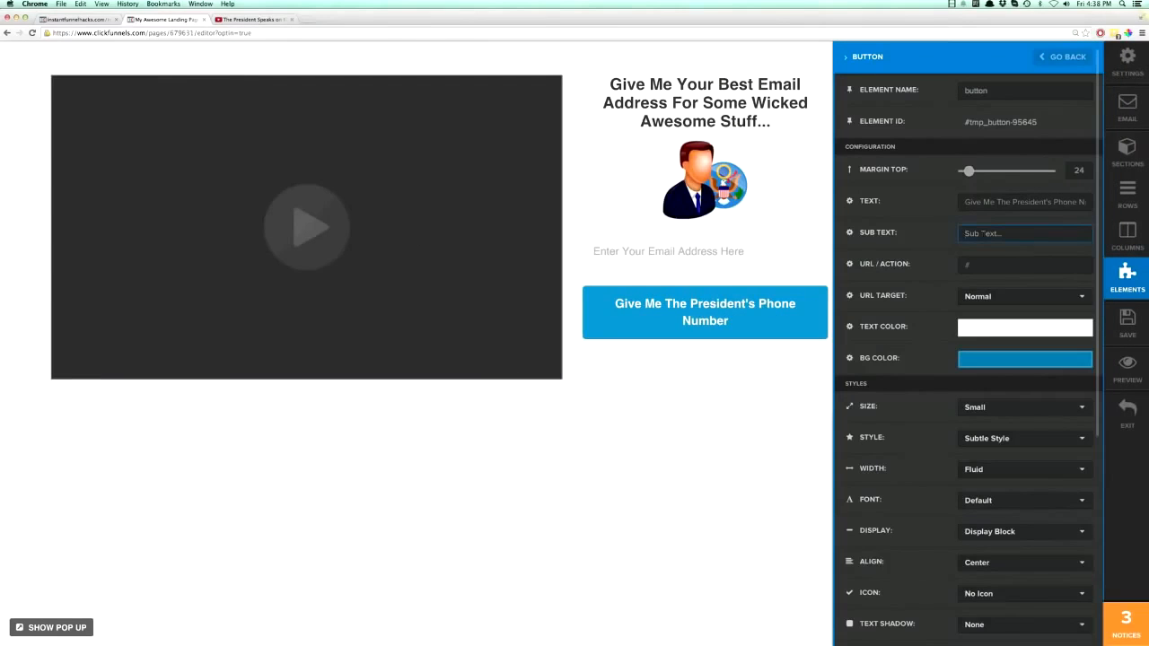
type("Yes, I Wil")
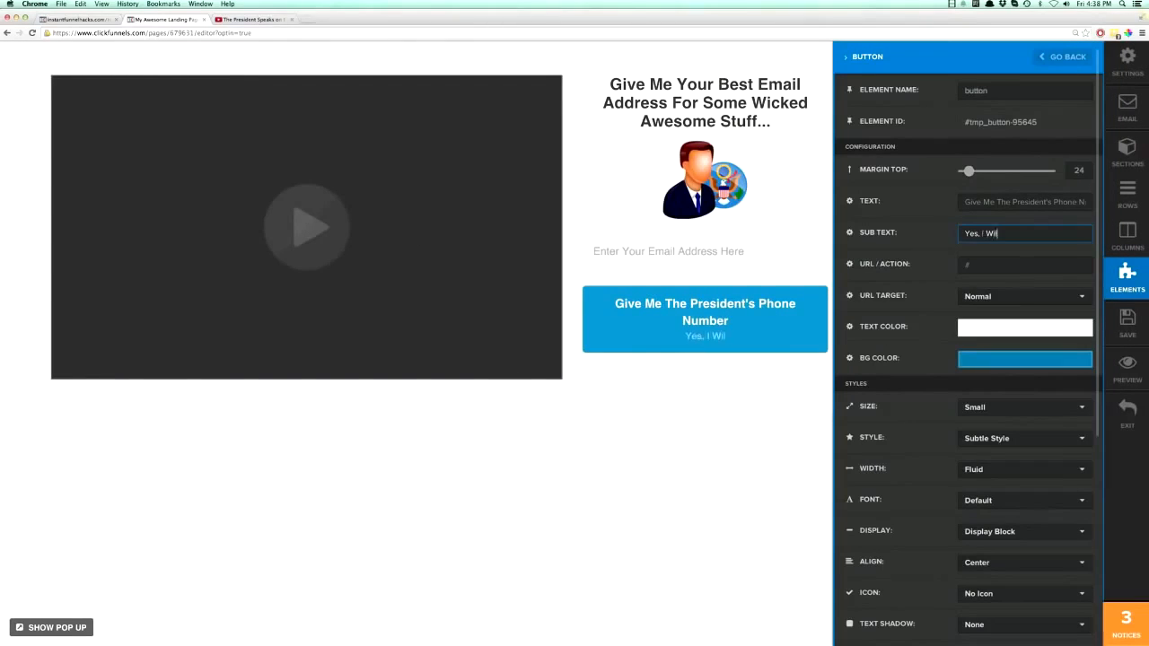
type("l Really Get It For You!")
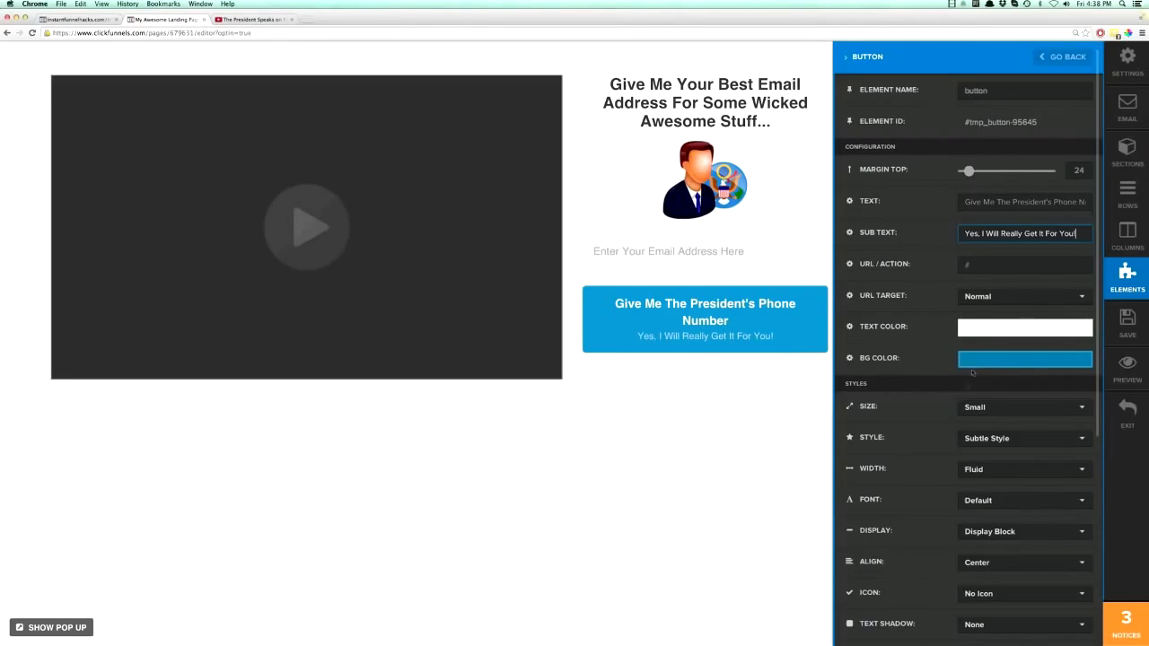
- Try the button at Extra Large, Large and Small, and settle on the Extra Small size
scroll(969, 415, "down", 3)
left_click(971, 303)
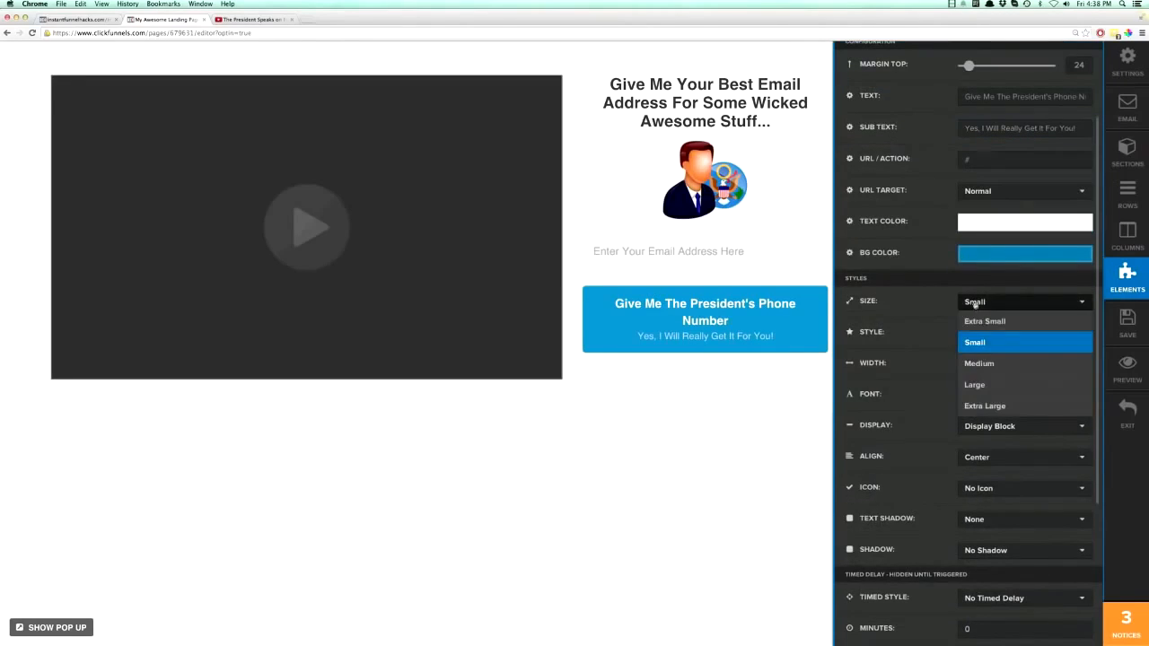
left_click(979, 322)
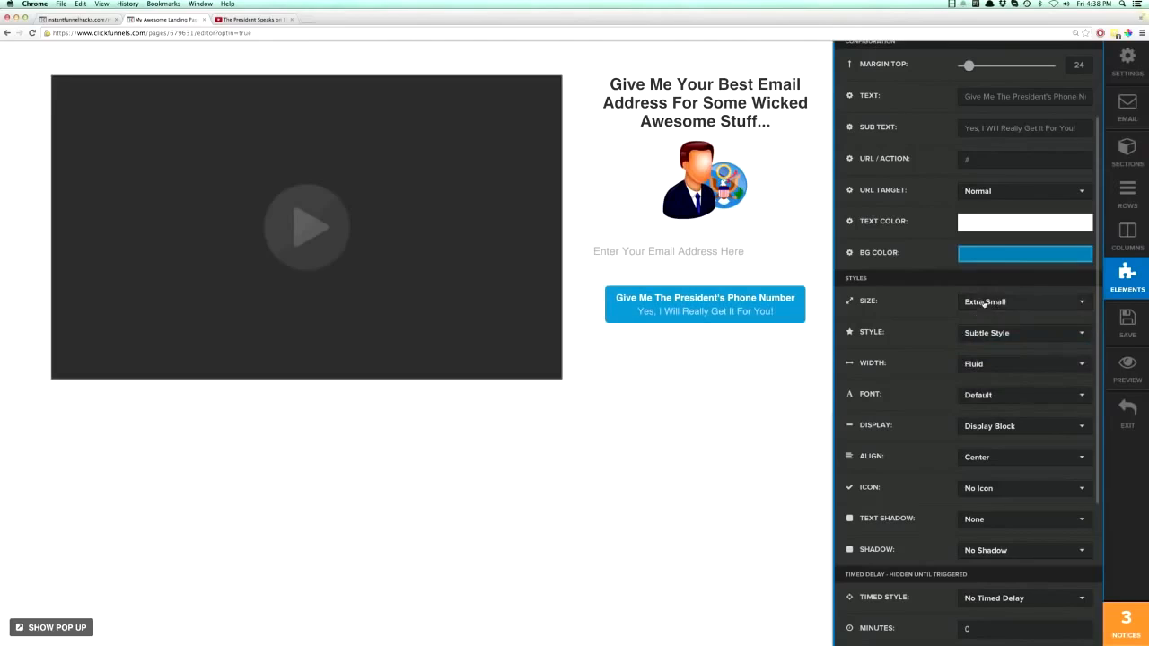
left_click(985, 304)
left_click(986, 404)
left_click(985, 303)
left_click(990, 386)
left_click(976, 305)
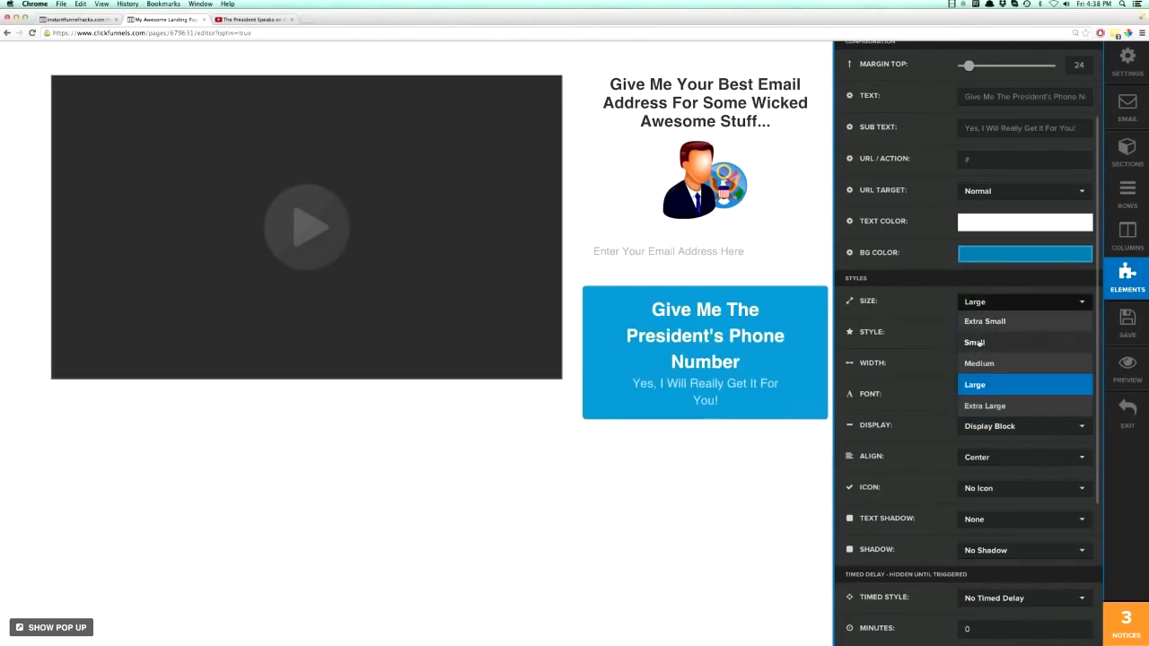
left_click(977, 342)
left_click(986, 305)
left_click(966, 323)
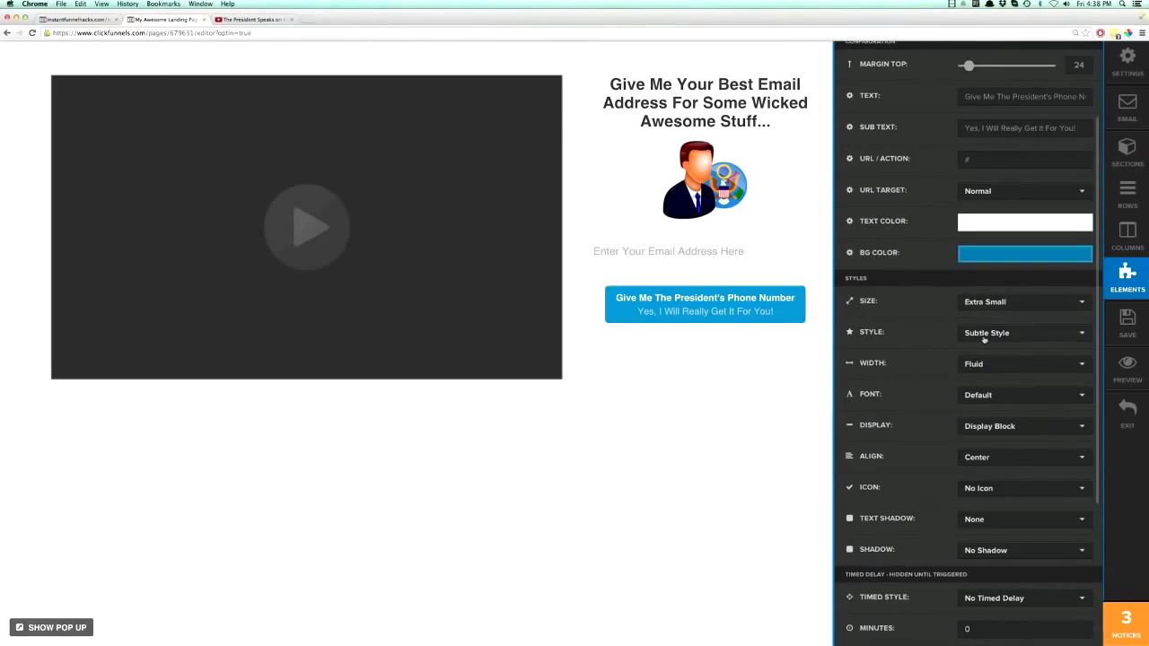
- Try the Arrow Right, Arrow Down, Plus, Check Box and Shopping Cart icons on the button
scroll(992, 350, "down", 5)
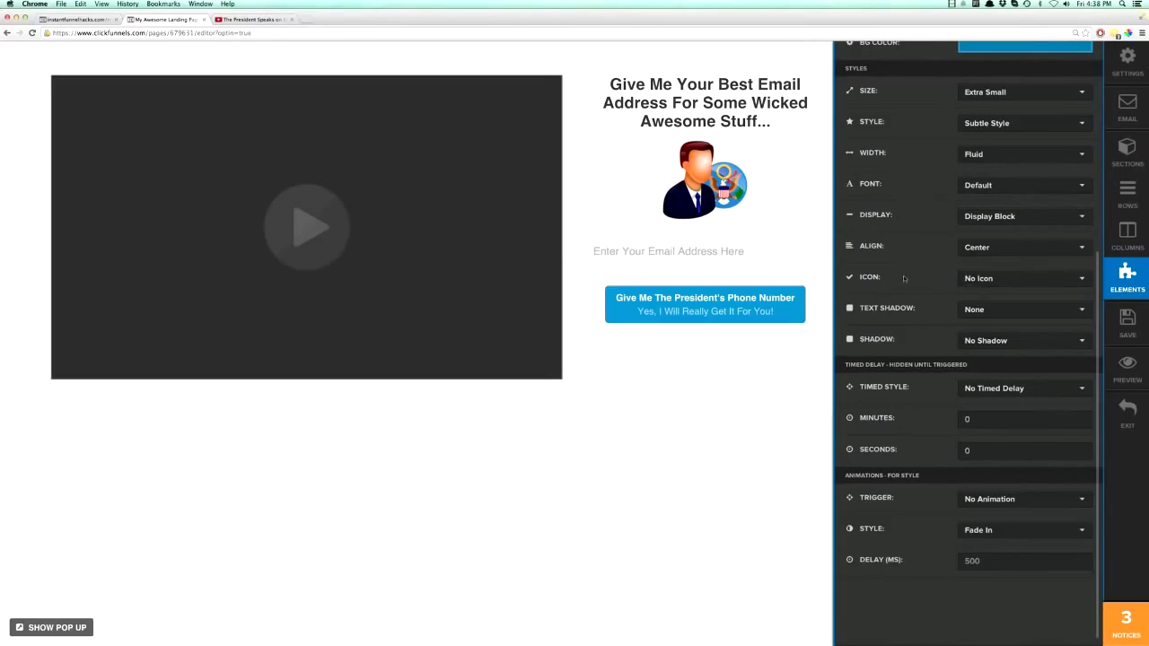
left_click(986, 282)
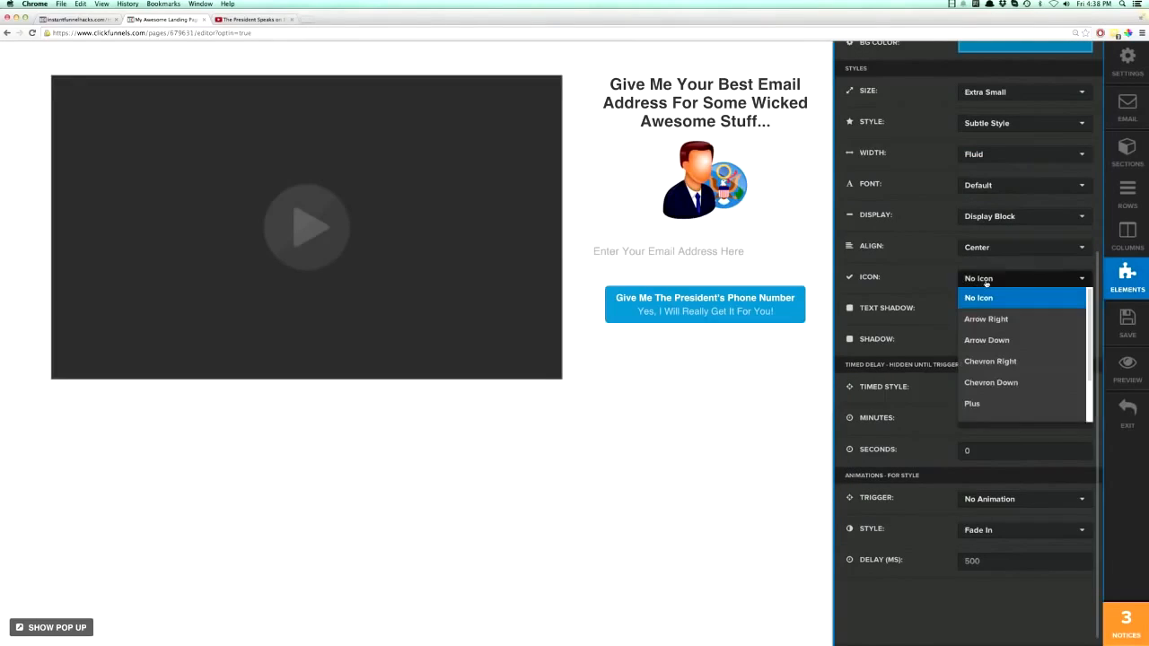
left_click(986, 319)
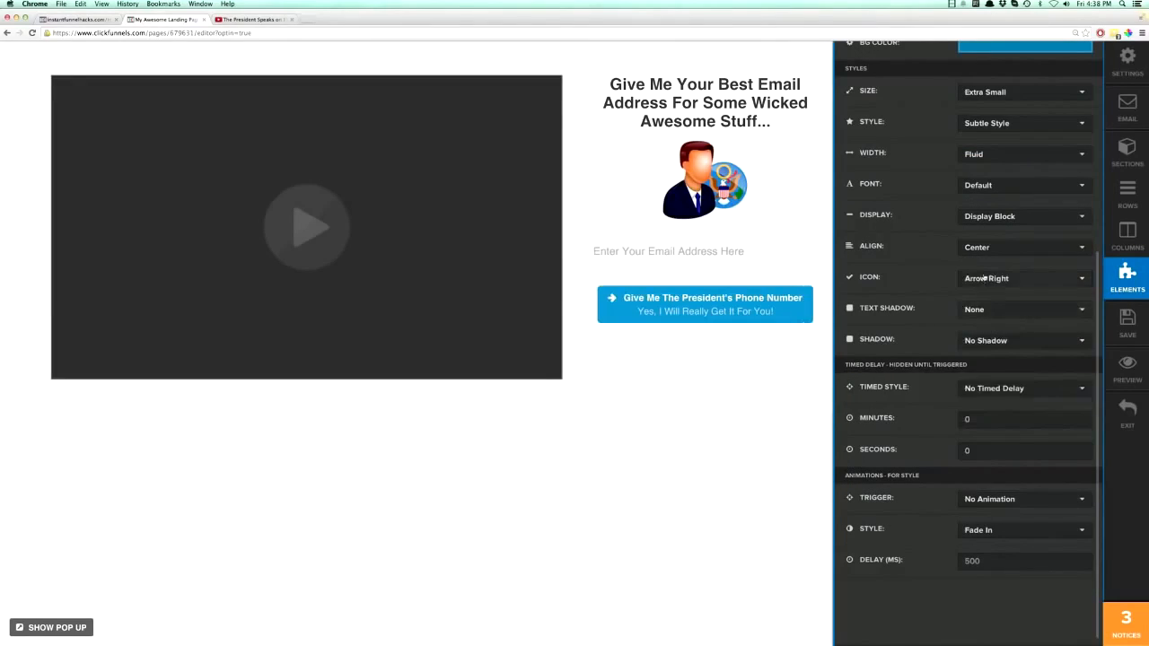
left_click(986, 279)
left_click(984, 340)
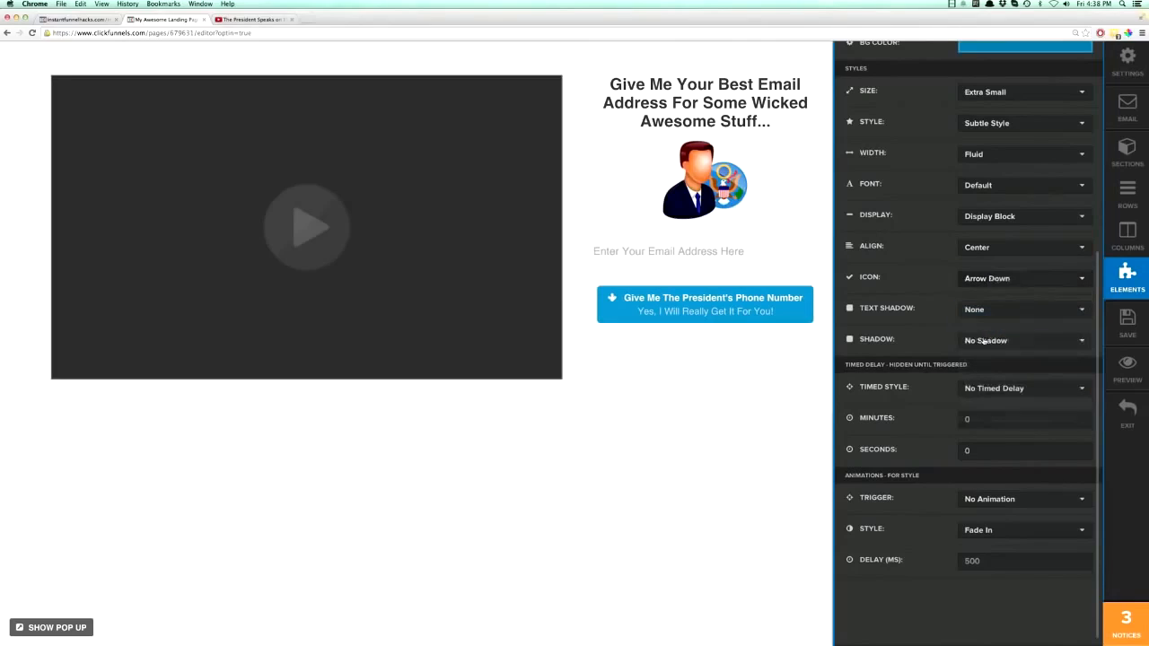
left_click(983, 287)
left_click(984, 404)
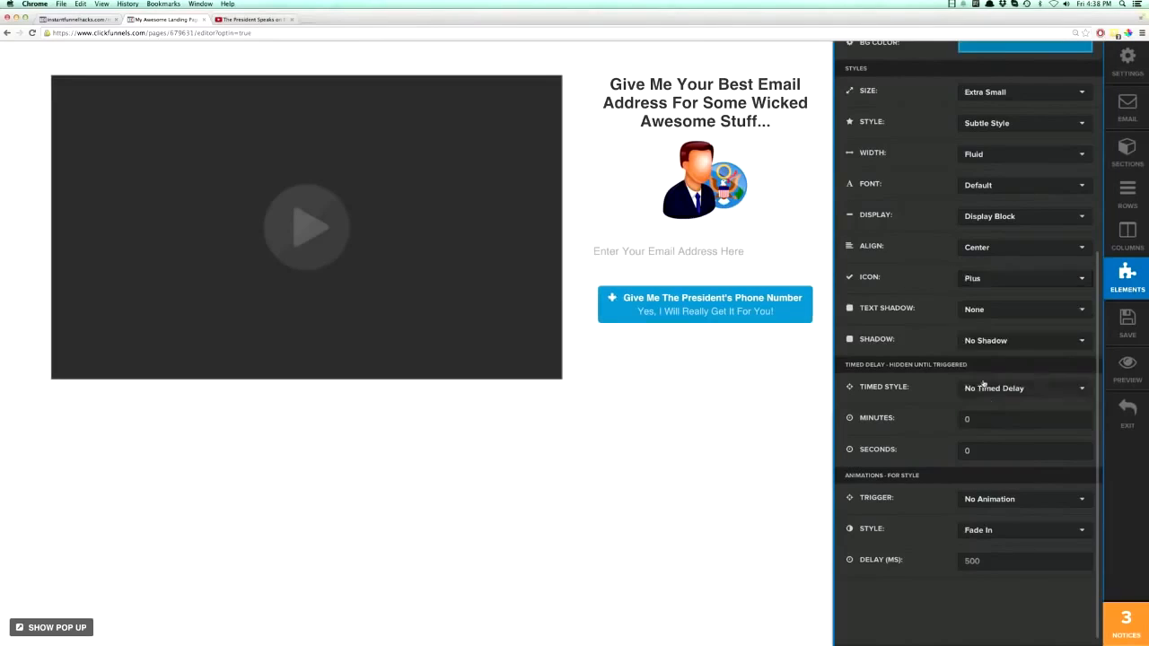
left_click(985, 281)
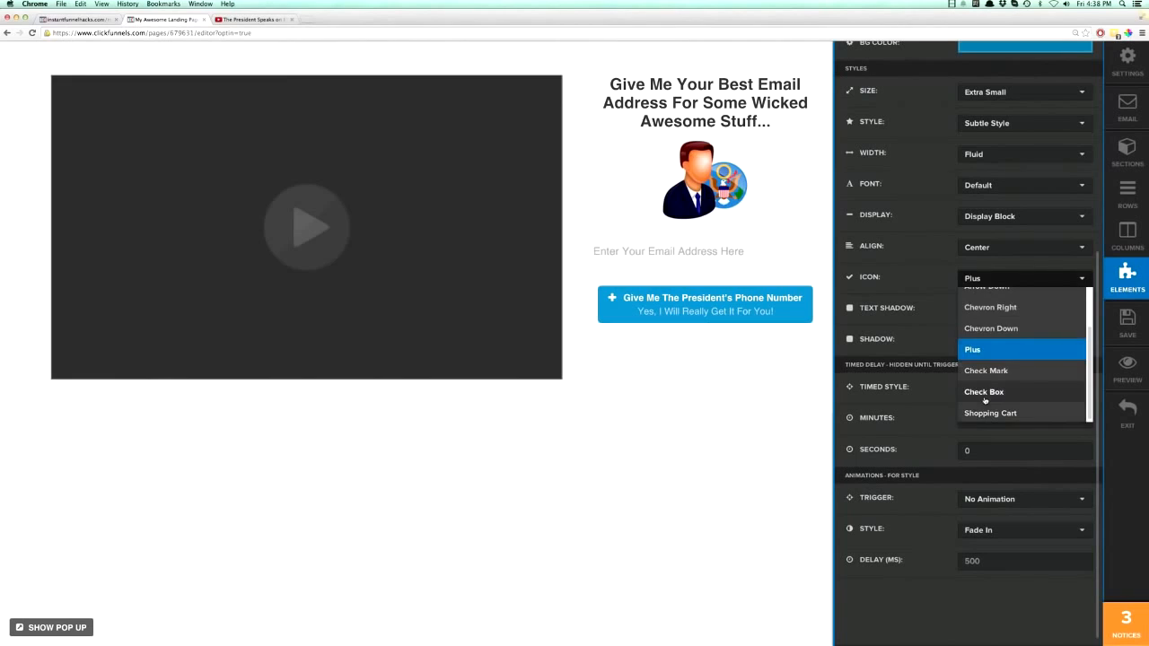
left_click(985, 400)
left_click(983, 282)
left_click(989, 413)
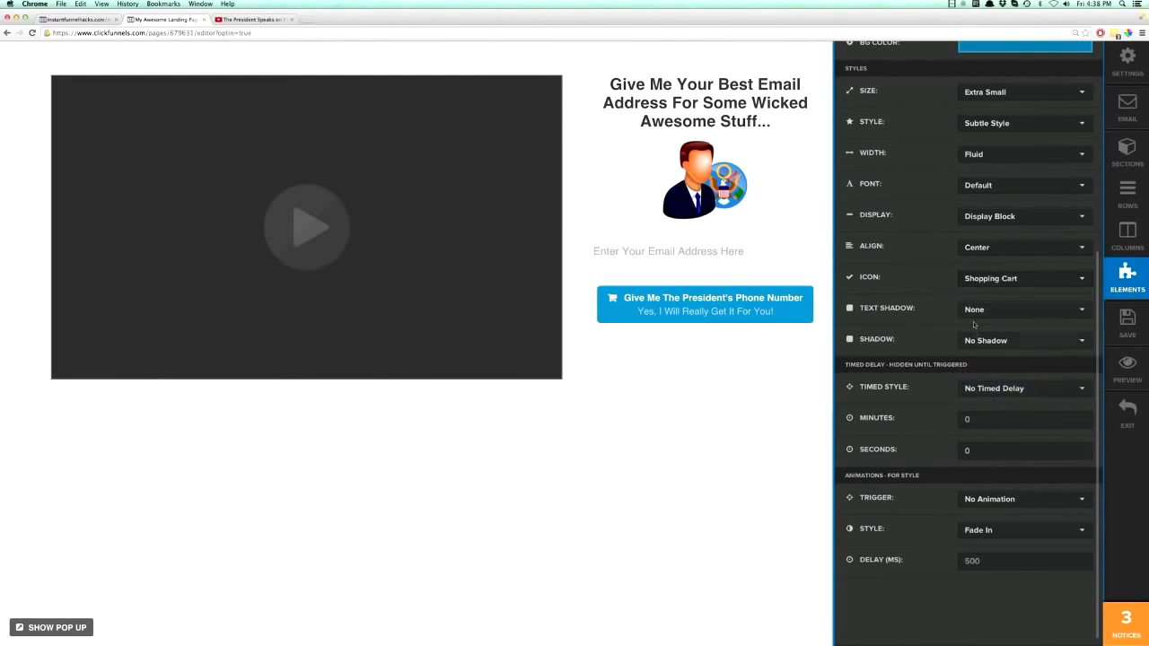
- Set the button's icon to Chevron Right and close its settings
left_click(983, 281)
scroll(988, 377, "up", 5)
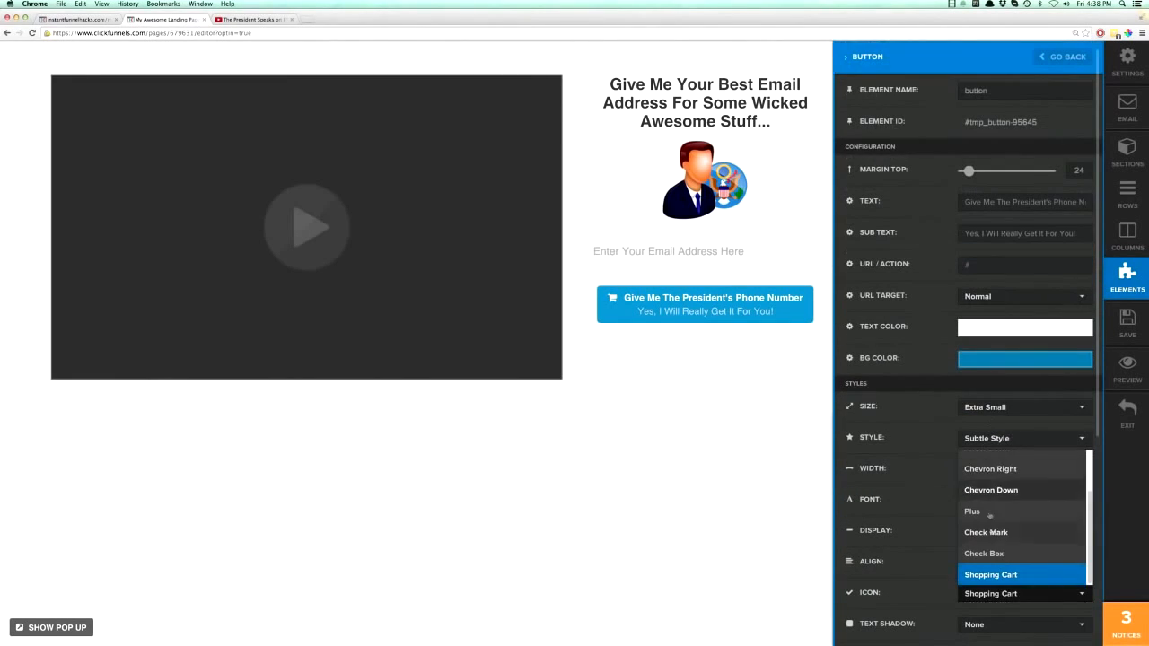
left_click(994, 487)
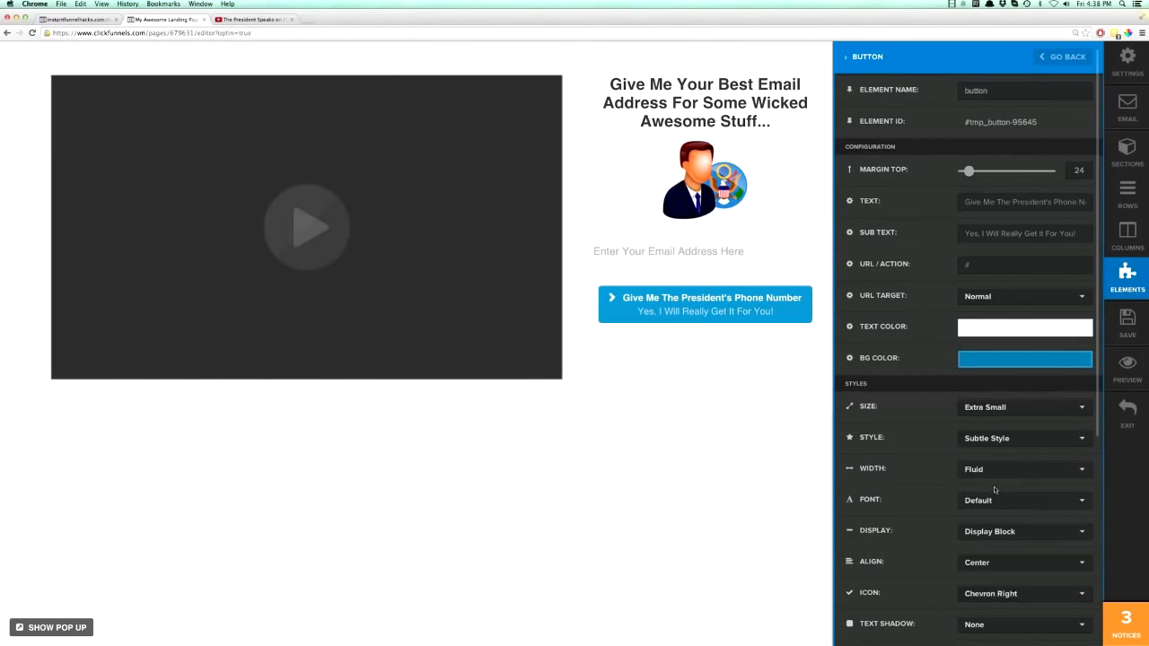
left_click(768, 439)
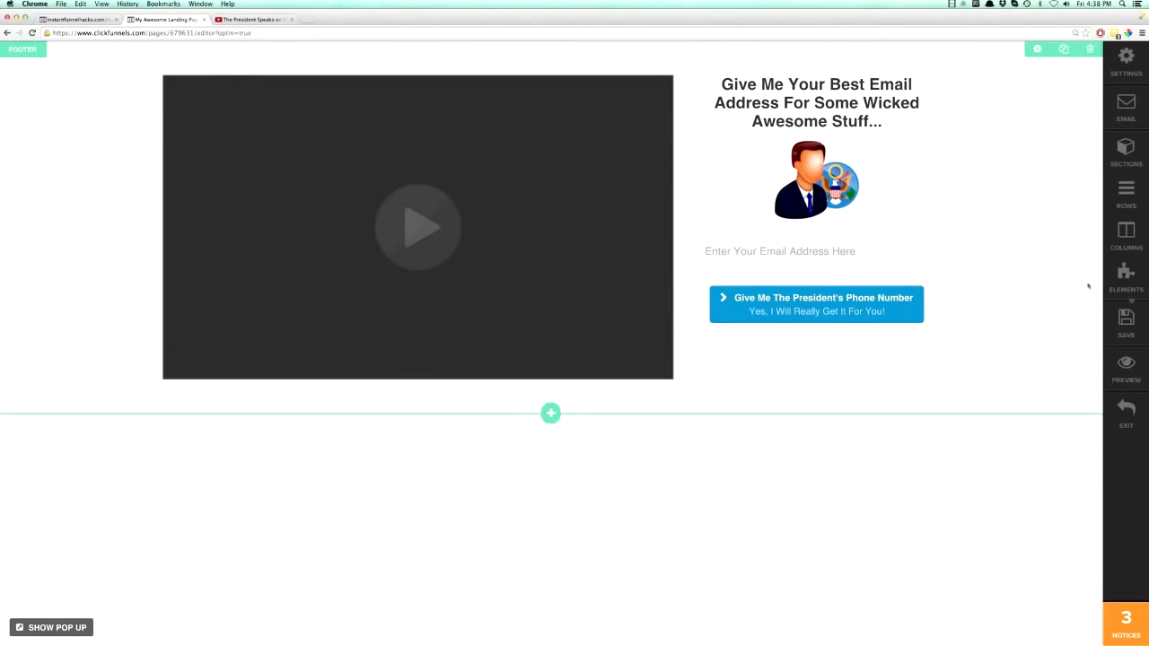
- Save the landing page, preview it live and return to the editor
left_click(1136, 327)
left_click(1124, 370)
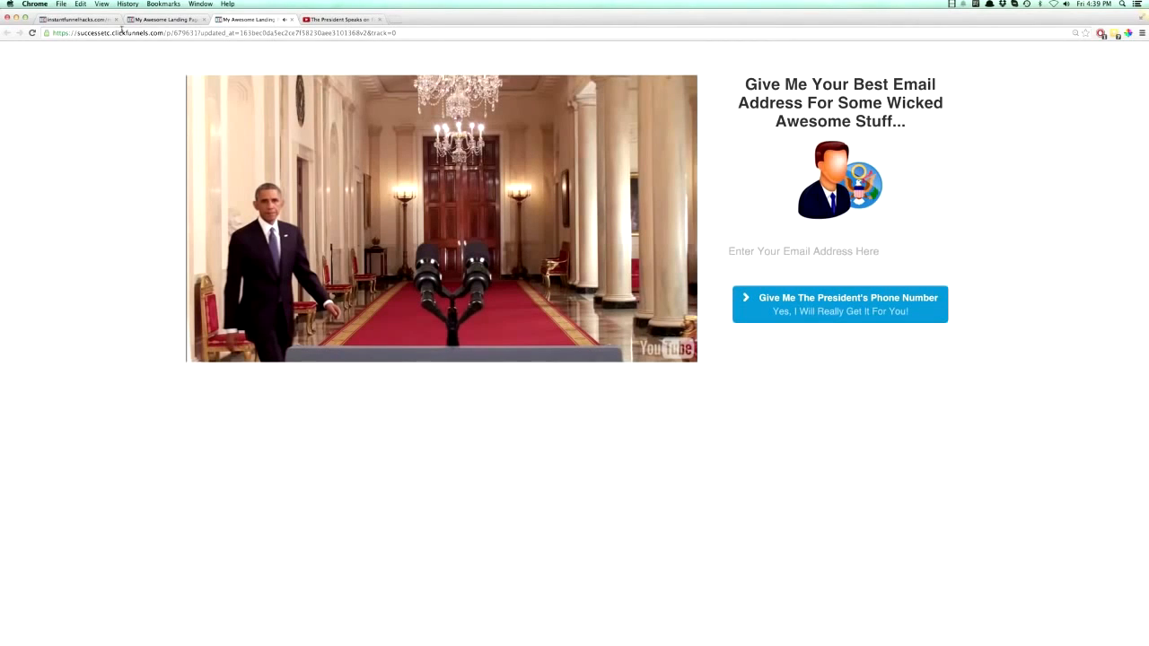
left_click(163, 19)
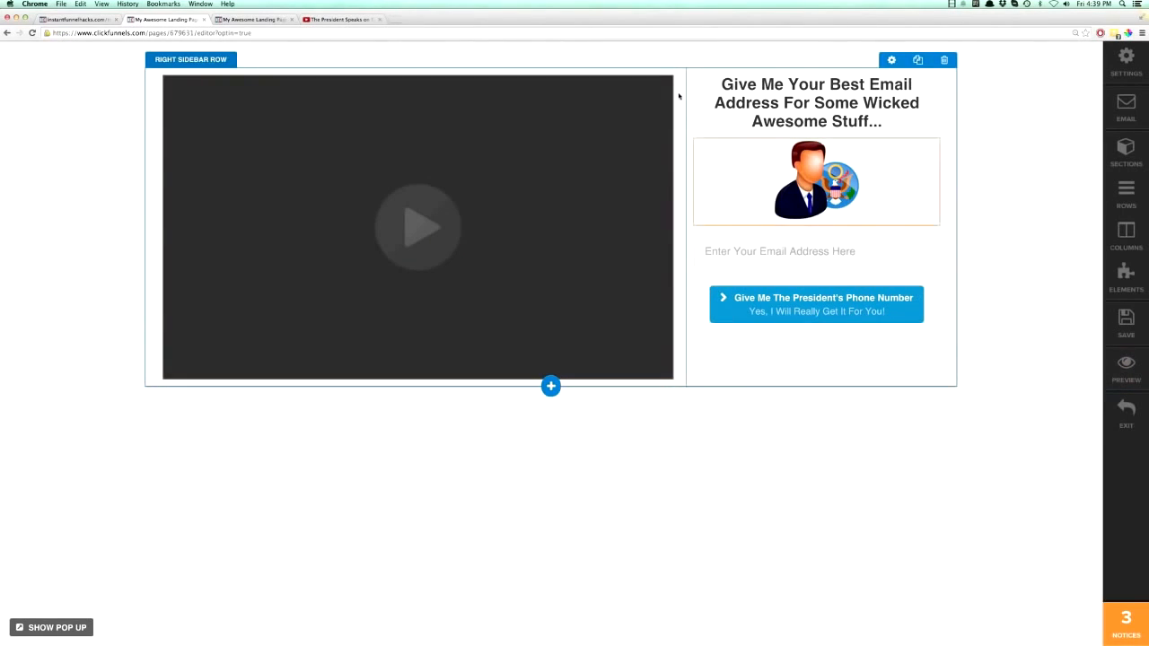
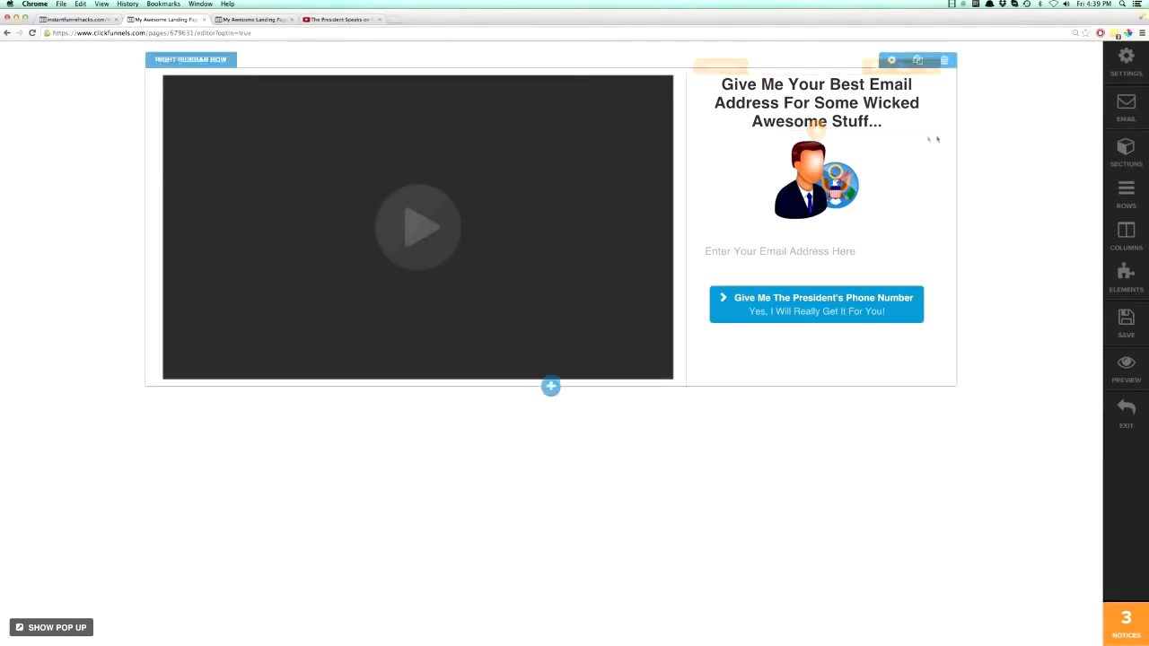
- Give the right column a semi-transparent black background colour of rgba(0, 0, 0, 0.6)
left_click(1126, 235)
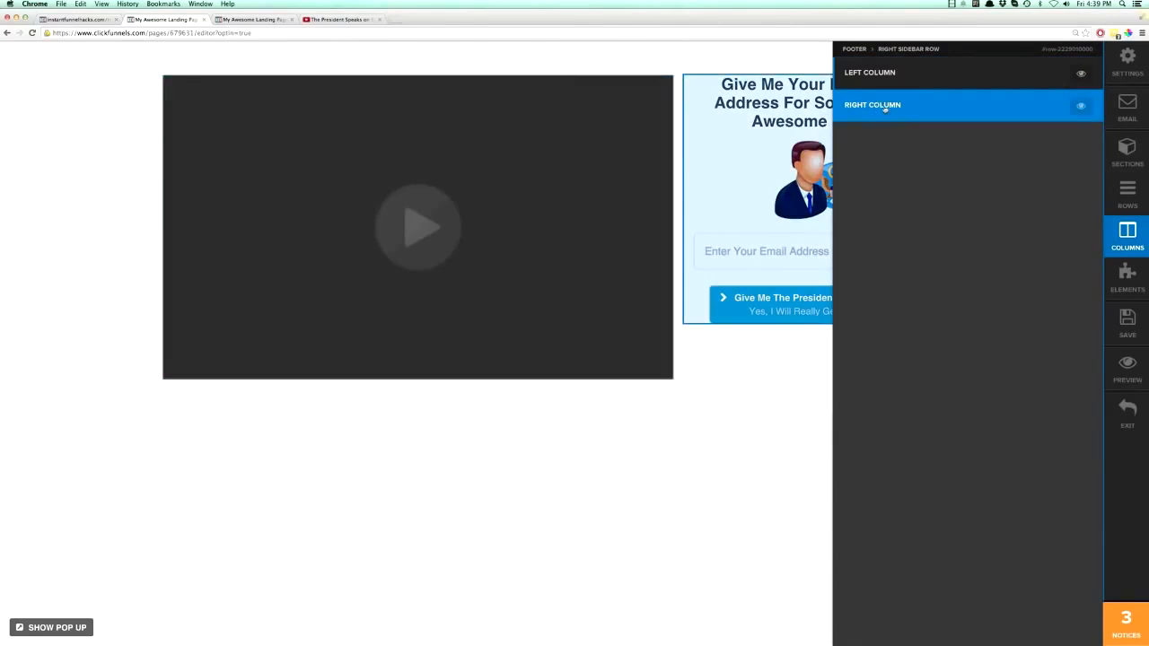
left_click(877, 106)
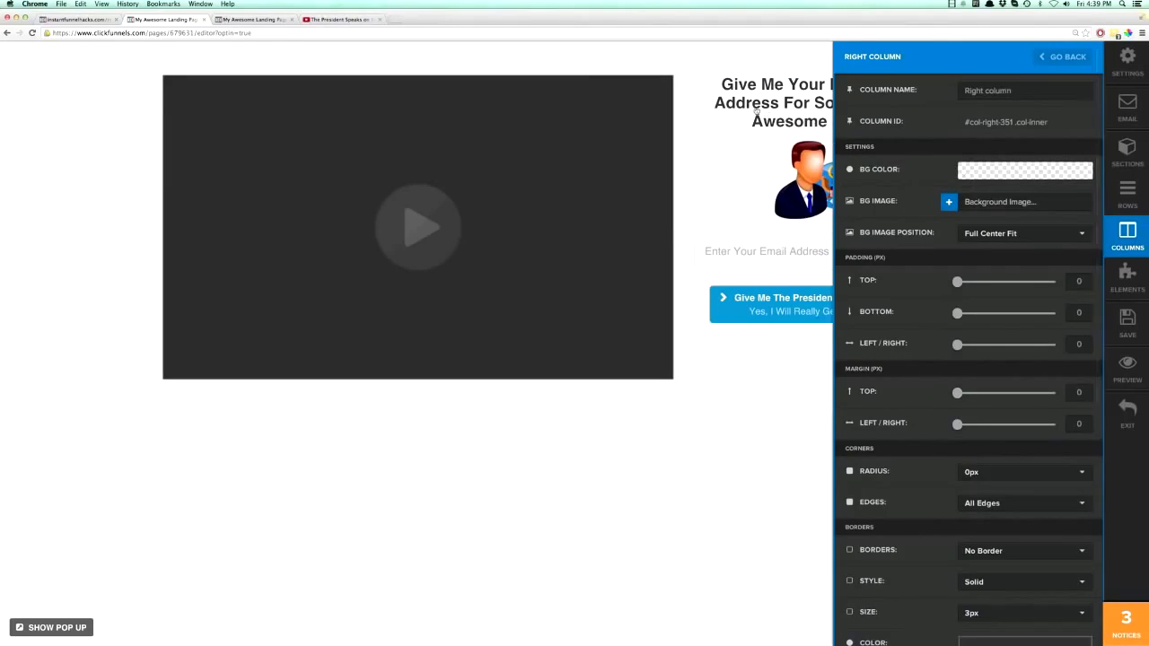
left_click(983, 175)
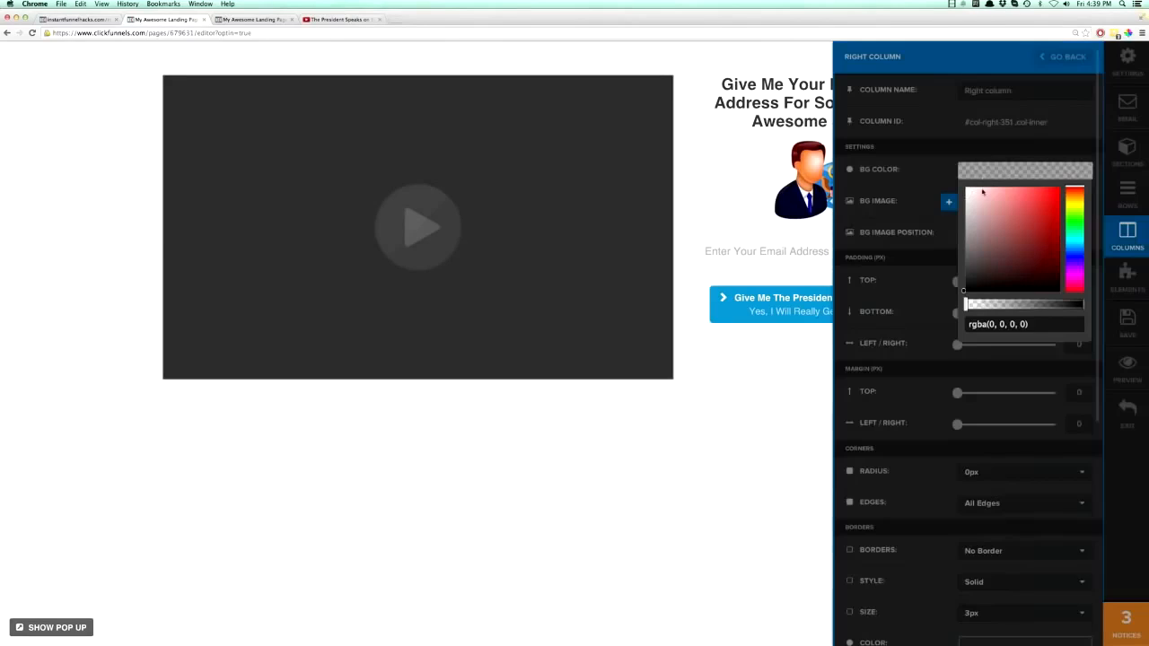
left_click_drag(966, 306, 1037, 308)
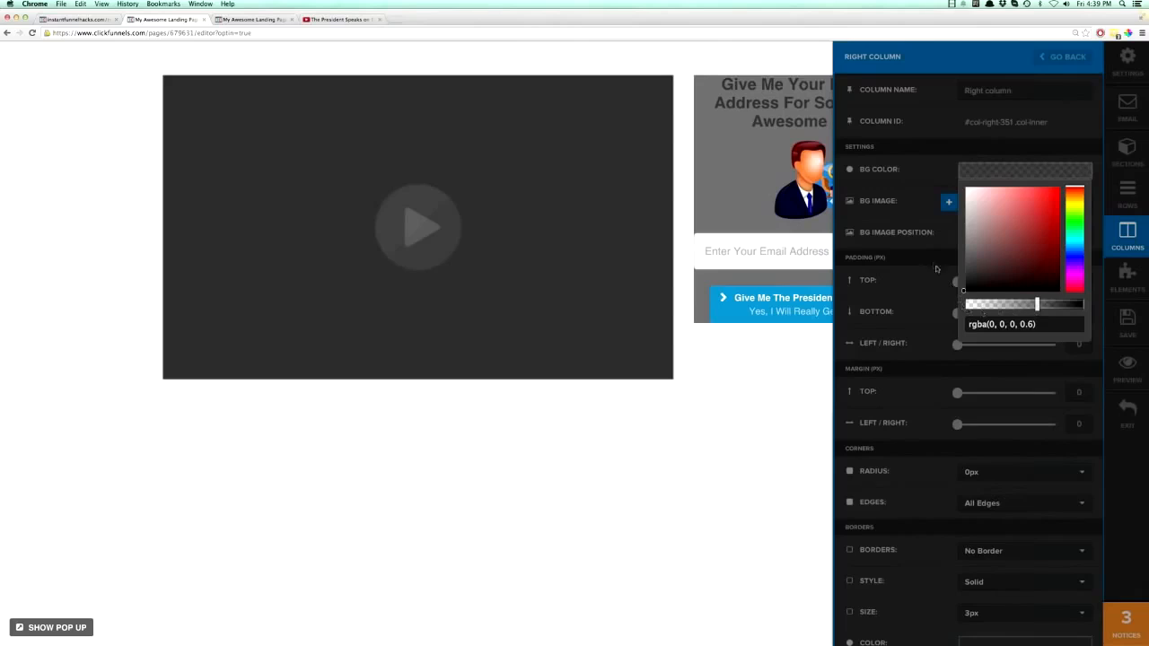
left_click(933, 261)
- Set the right column's padding to 15 top, 19 bottom and 17 left/right, and its top margin to 22
left_click_drag(957, 281, 967, 348)
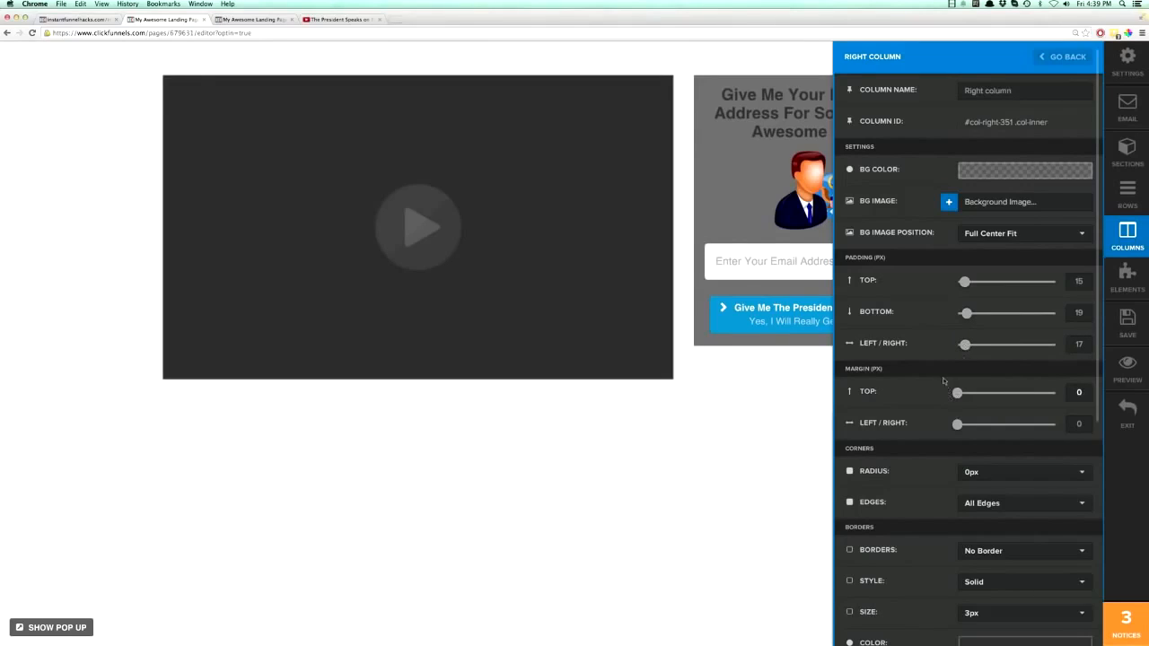
scroll(947, 376, "down", 3)
left_click_drag(959, 286, 967, 287)
left_click(957, 314)
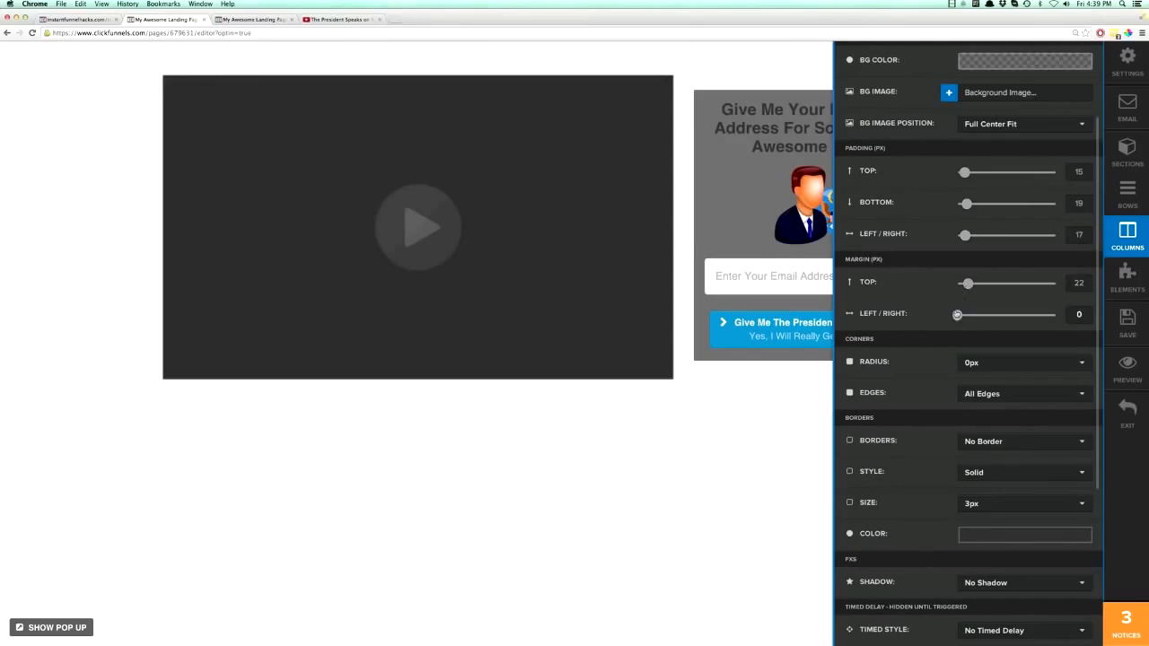
- Try corner radii of 5px and 10px on the right column, settle on 20px and close its settings
left_click(974, 365)
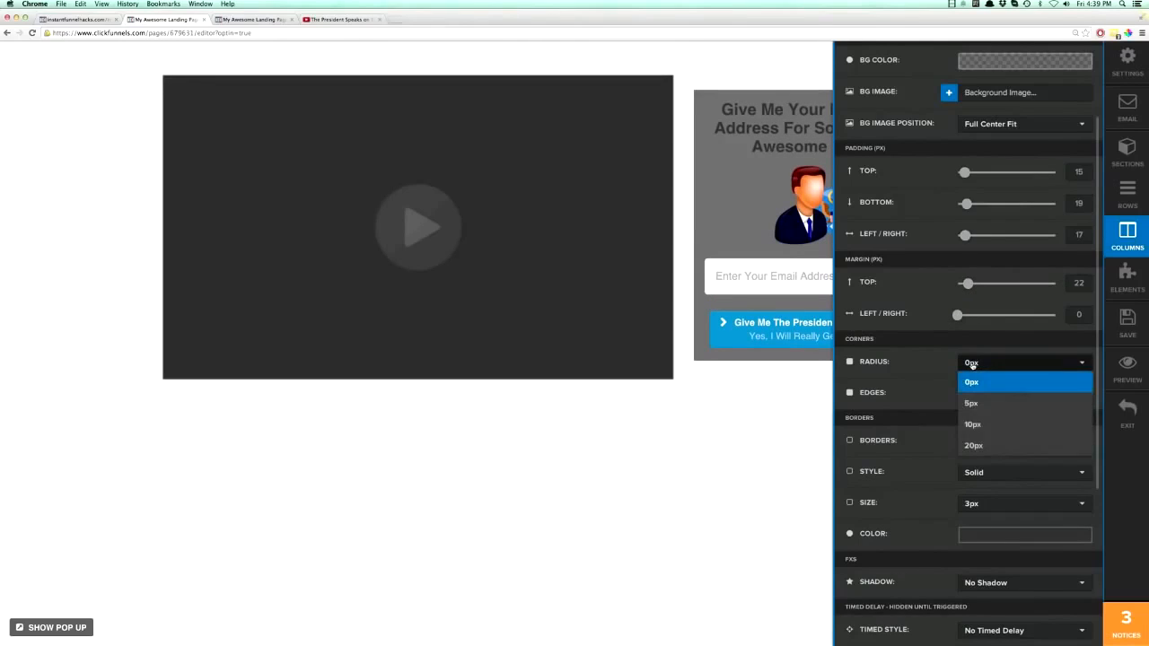
left_click(979, 404)
left_click(972, 364)
left_click(980, 426)
left_click(983, 372)
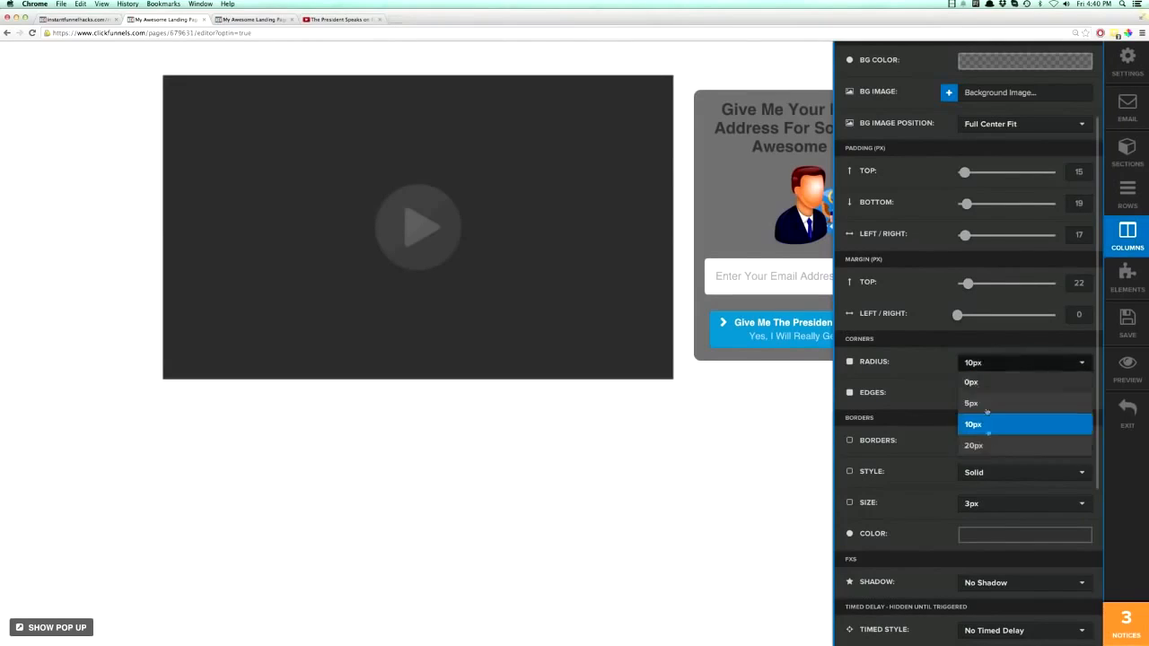
left_click(988, 444)
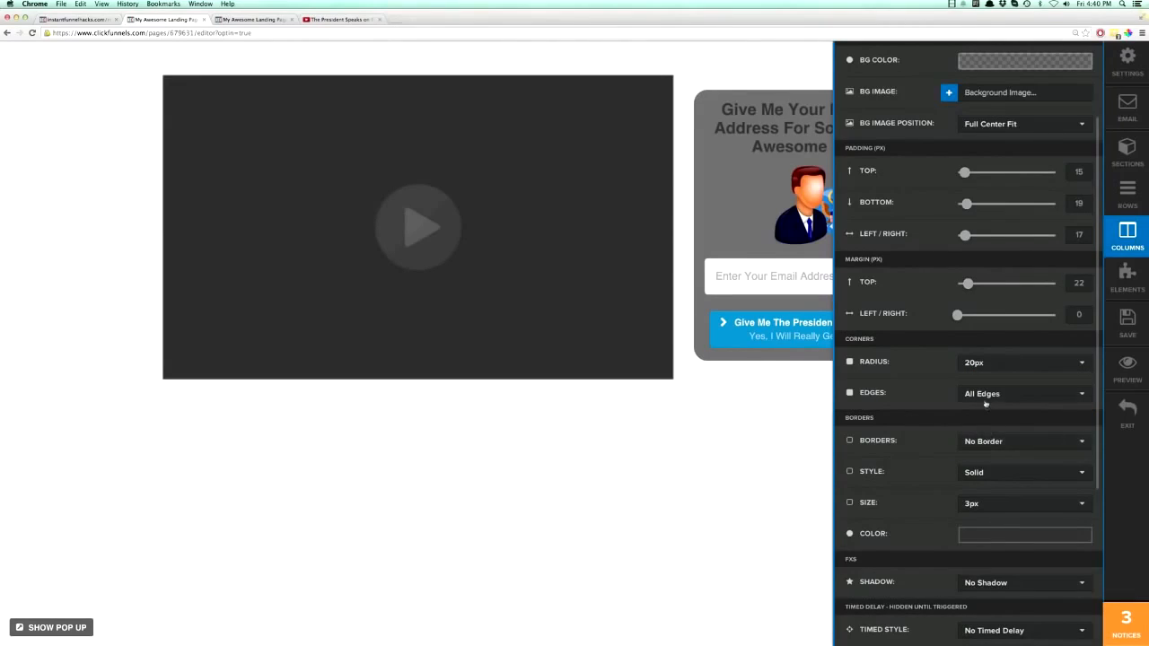
scroll(932, 407, "down", 5)
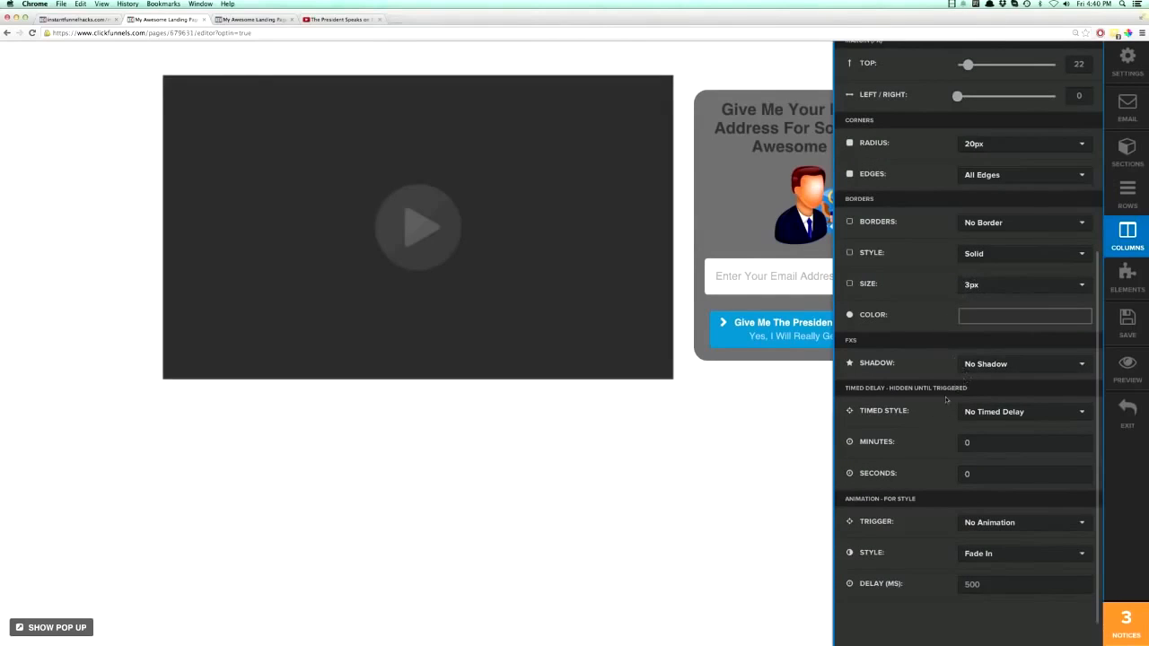
left_click(760, 452)
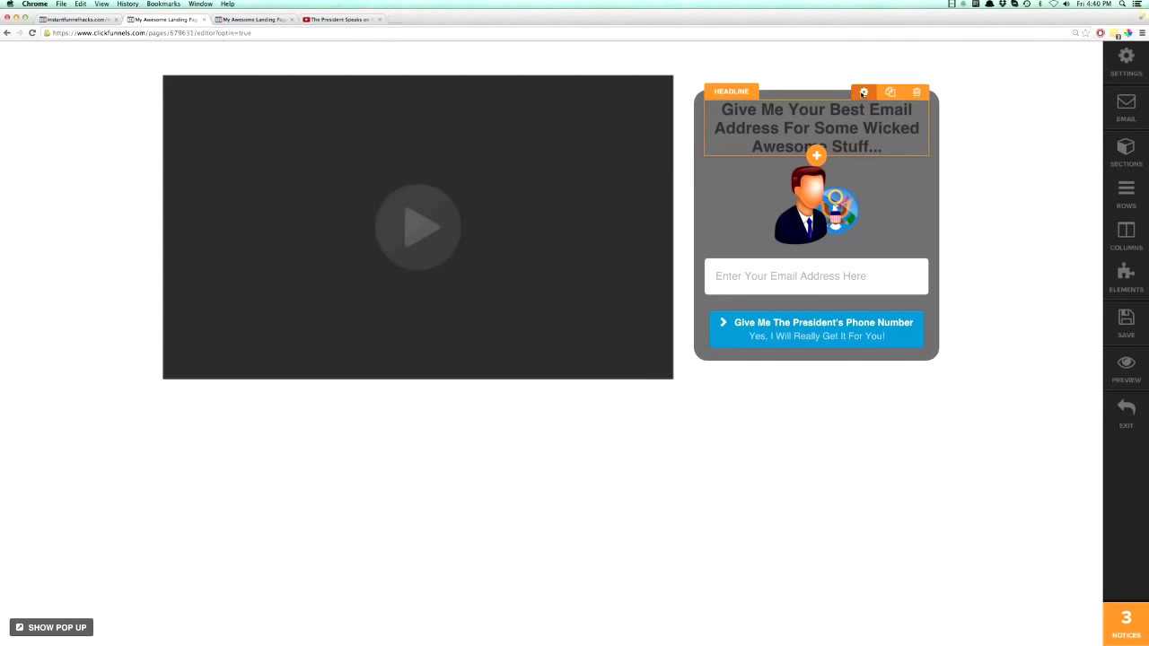
- Change the sidebar headline's text color to white and close its settings
left_click(864, 92)
left_click(976, 237)
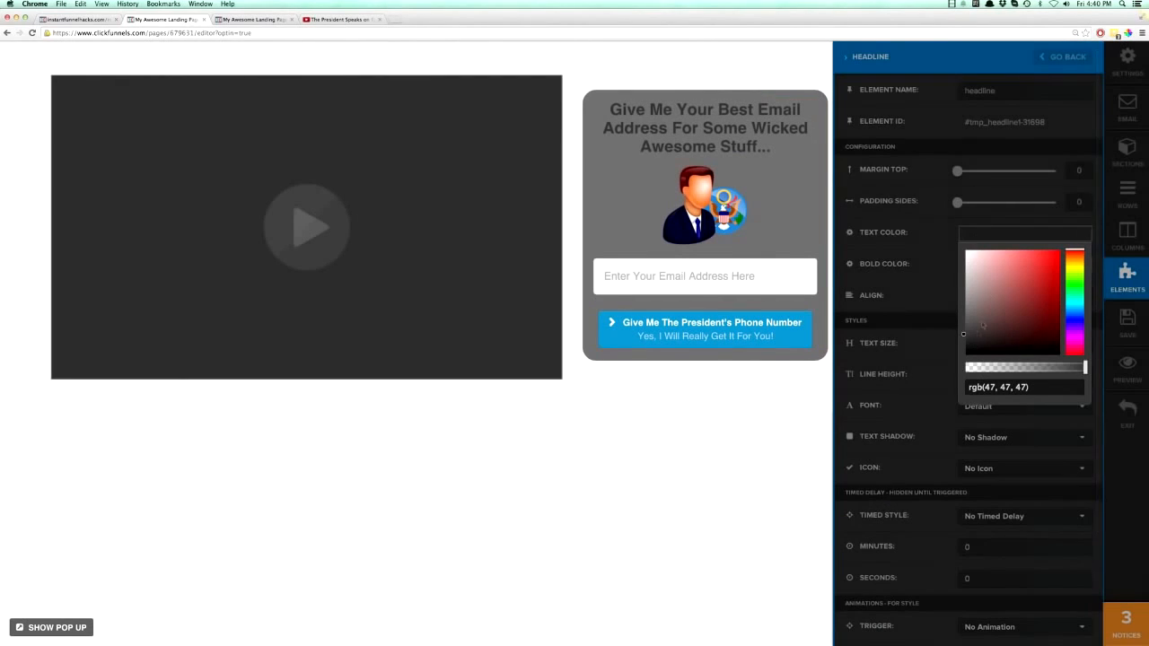
left_click_drag(965, 337, 966, 252)
left_click(947, 241)
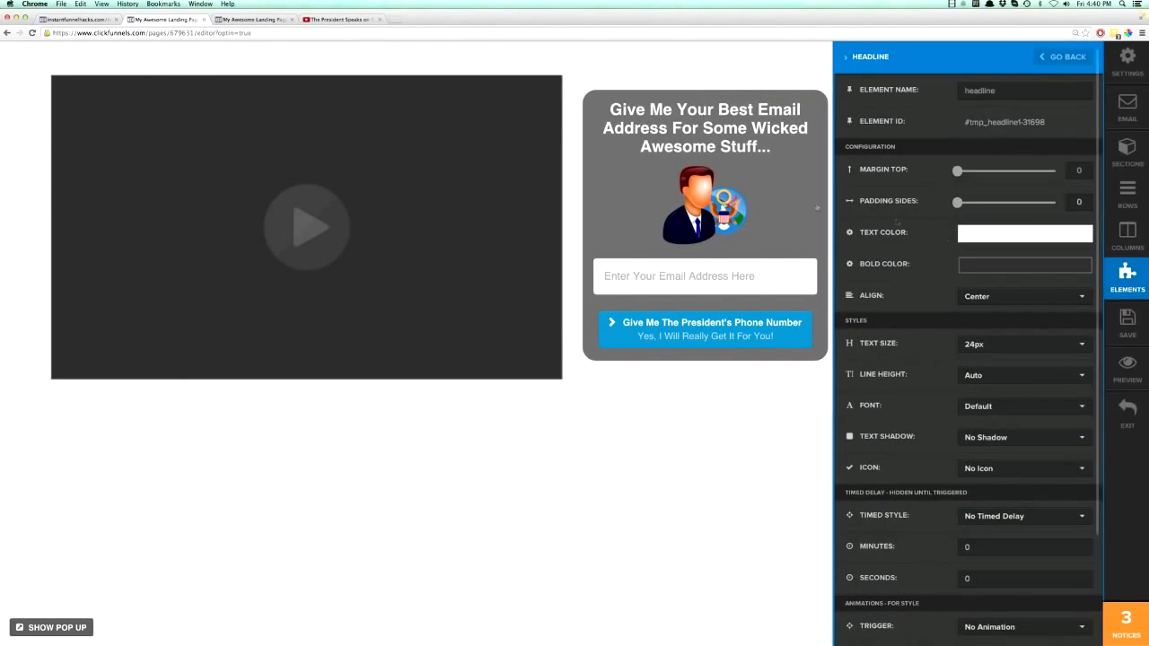
left_click(806, 205)
- Save the landing page, reload its live preview and return to the editor
left_click(1127, 322)
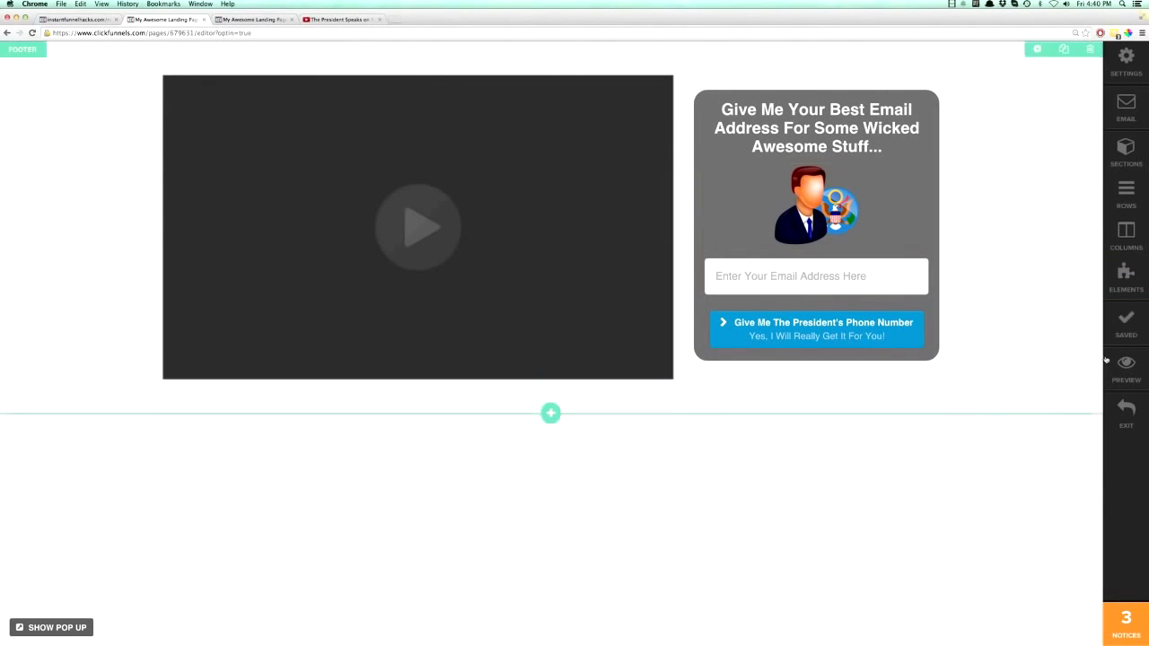
left_click(251, 19)
left_click(33, 33)
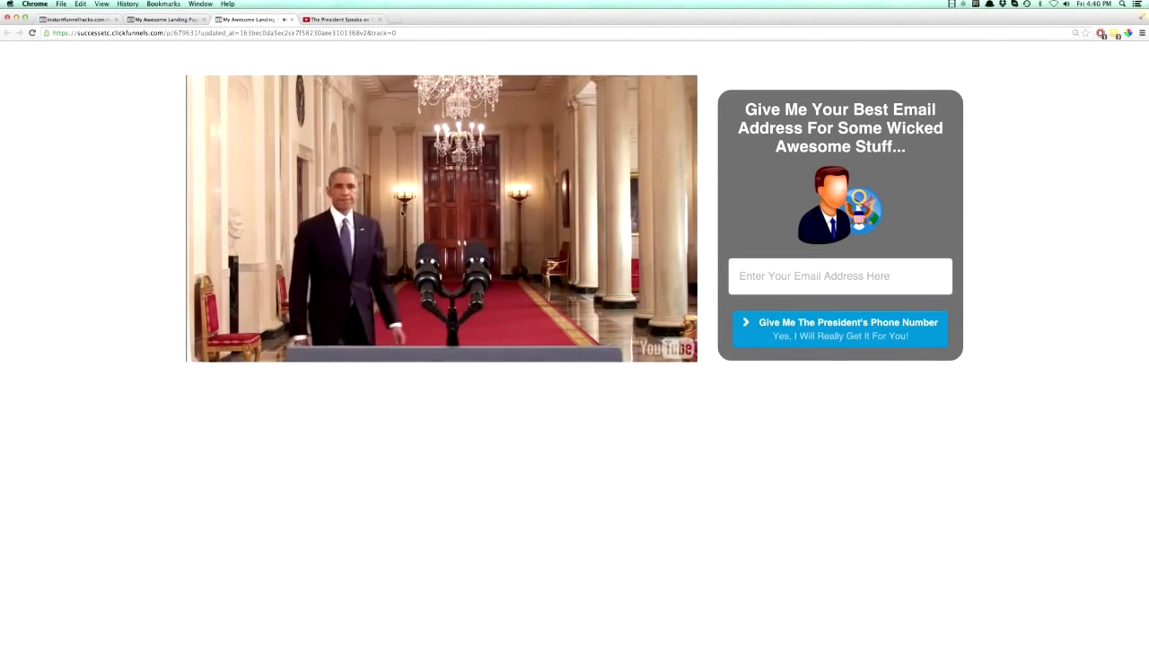
left_click(167, 21)
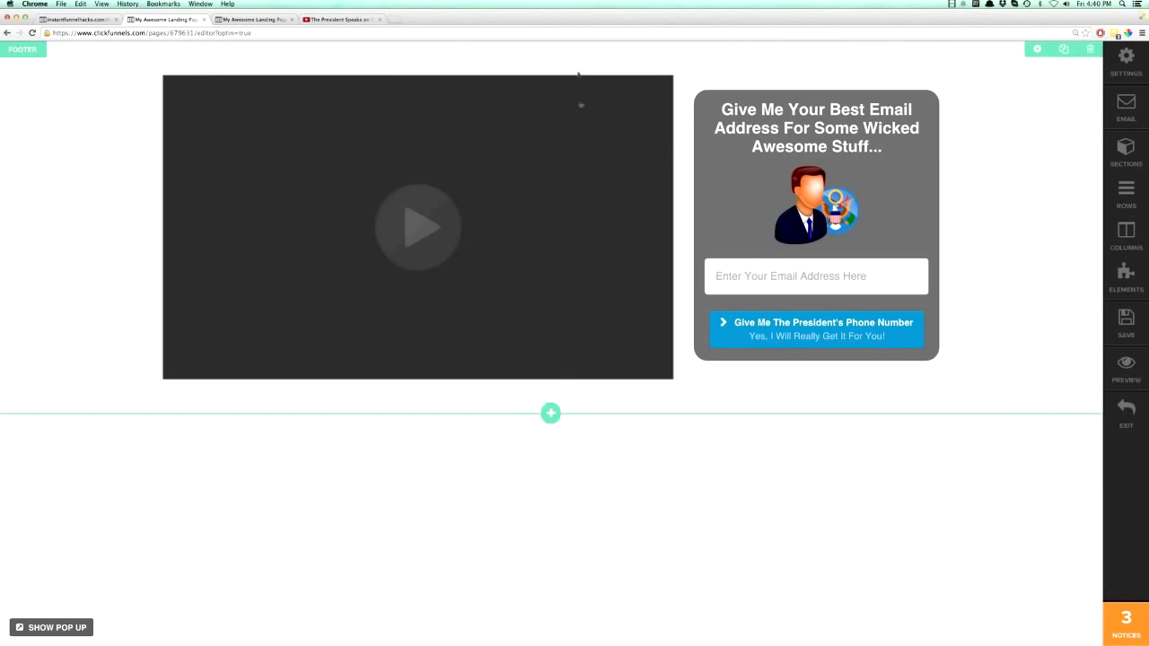
- Add a 1 Column Block row to the footer section and move it above the right sidebar row
left_click(551, 386)
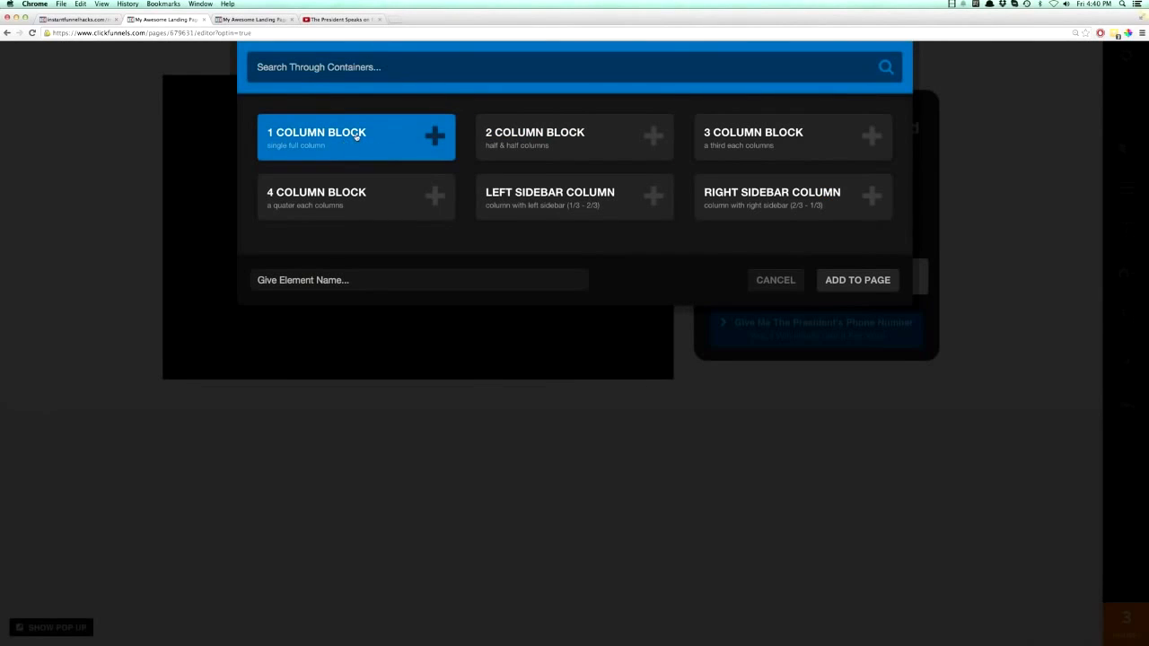
left_click(357, 135)
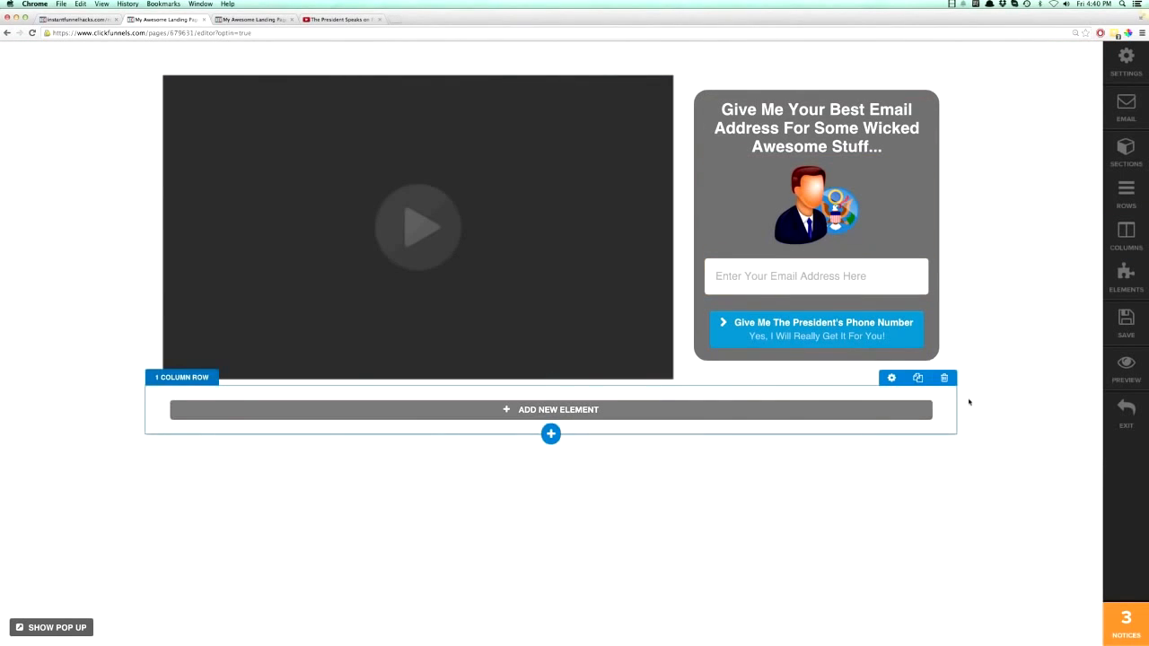
left_click(1127, 193)
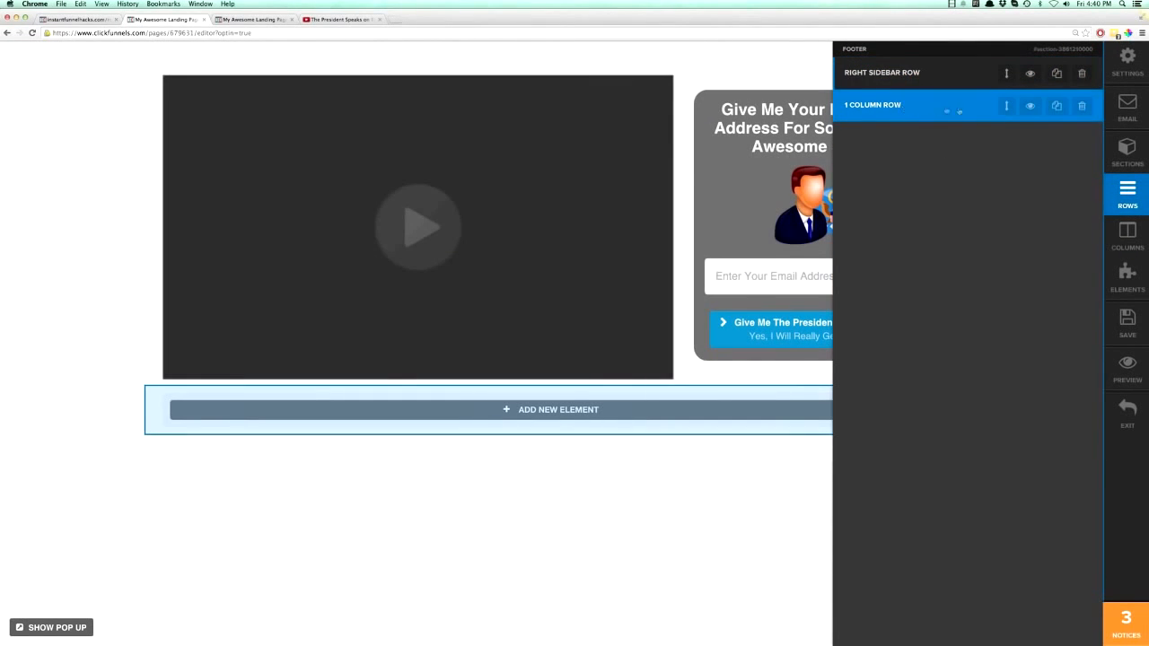
left_click_drag(1006, 106, 1006, 74)
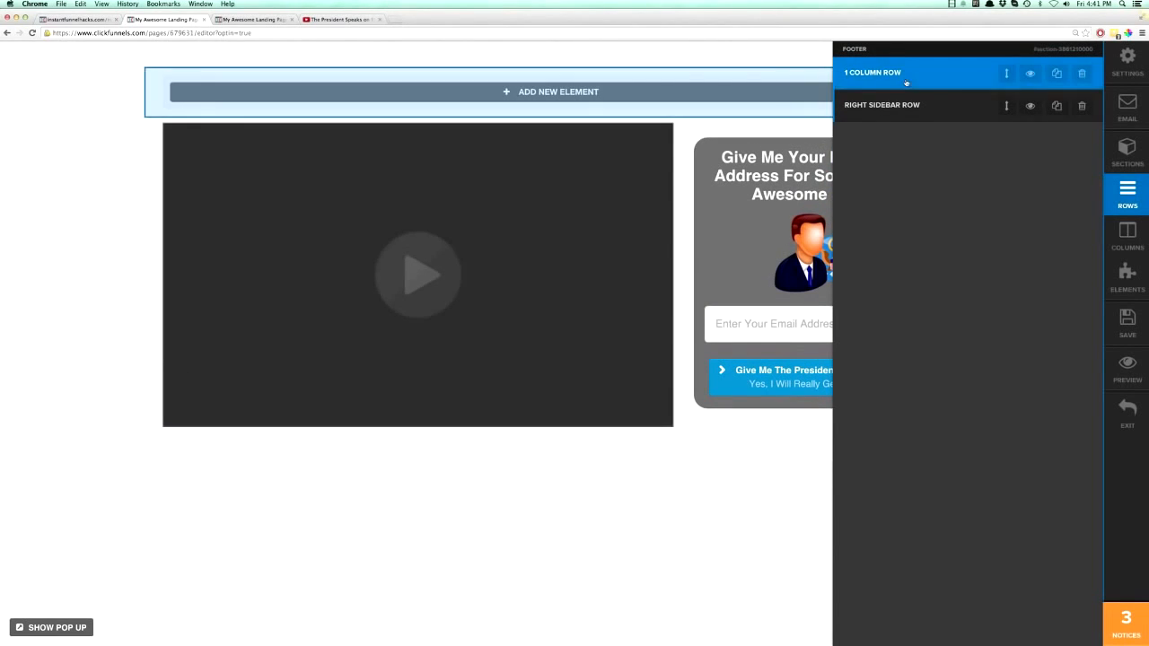
mouse_move(1005, 72)
left_mouse_down()
mouse_move(1008, 122)
mouse_move(1008, 68)
left_mouse_up()
left_click(741, 117)
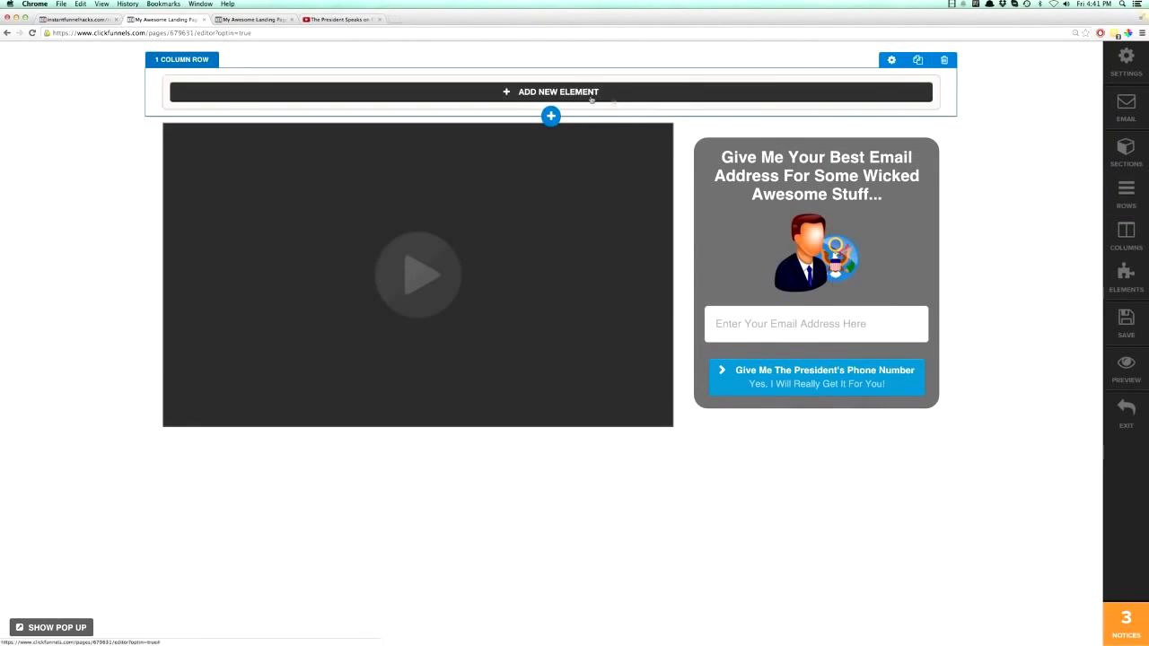
- Add a headline element to the one-column row reading "Do You Want President's Obamo's Phone Number?"
left_click(551, 91)
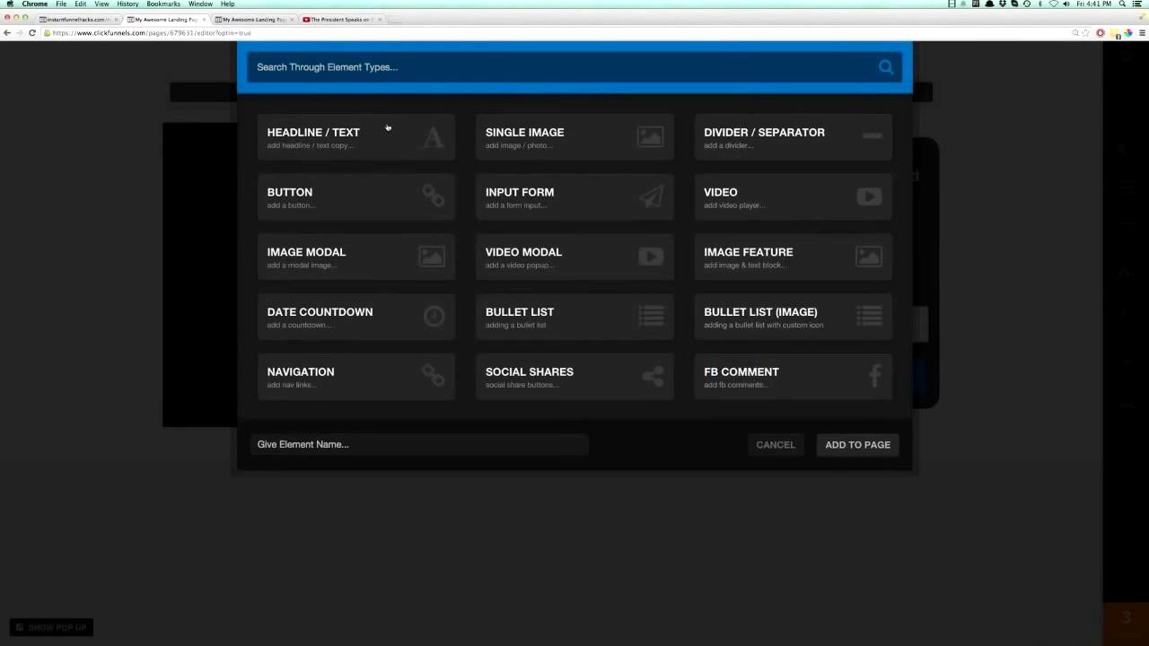
left_click(335, 142)
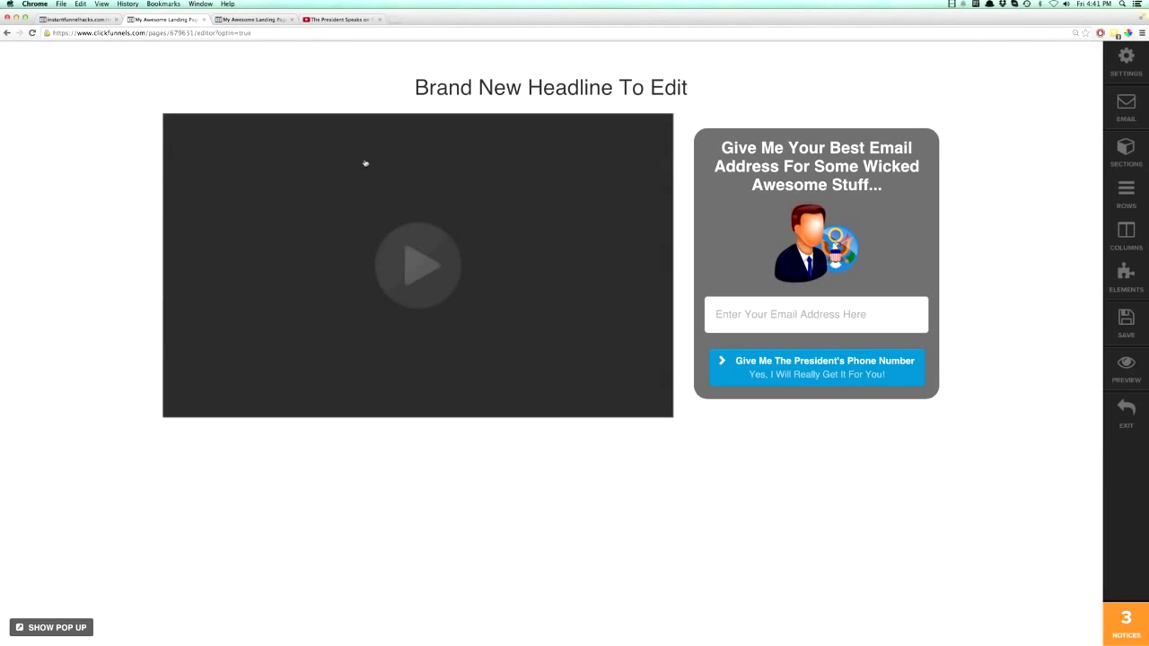
left_click(506, 89)
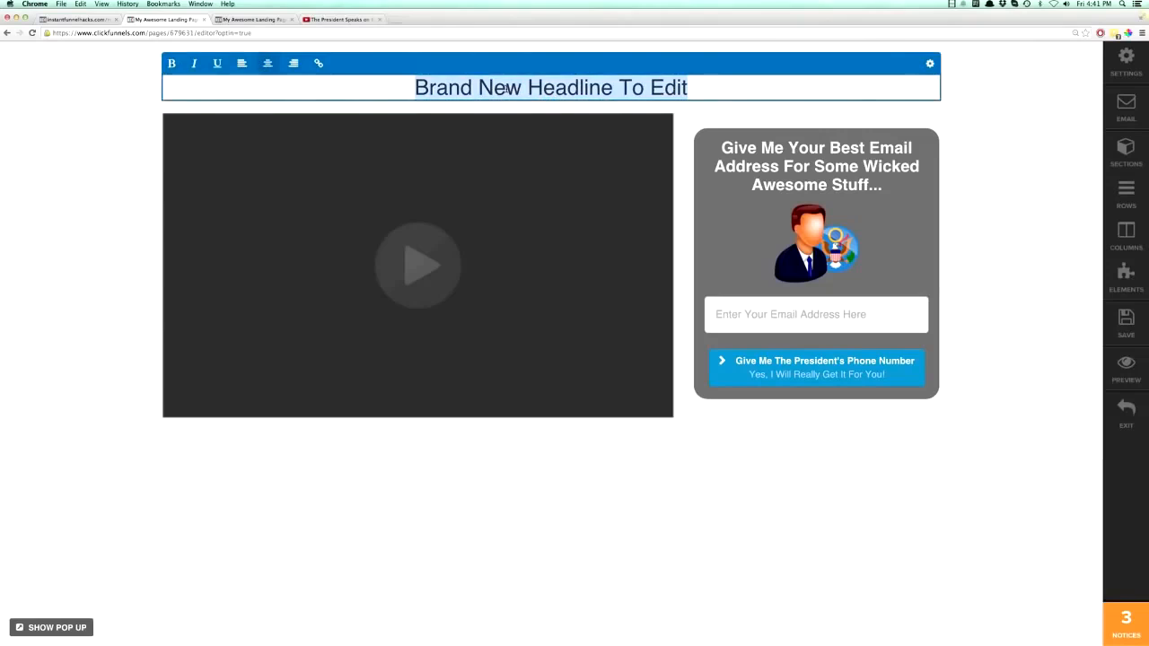
type("Do You Want President's Ob")
key("BackSpace")
type("ba")
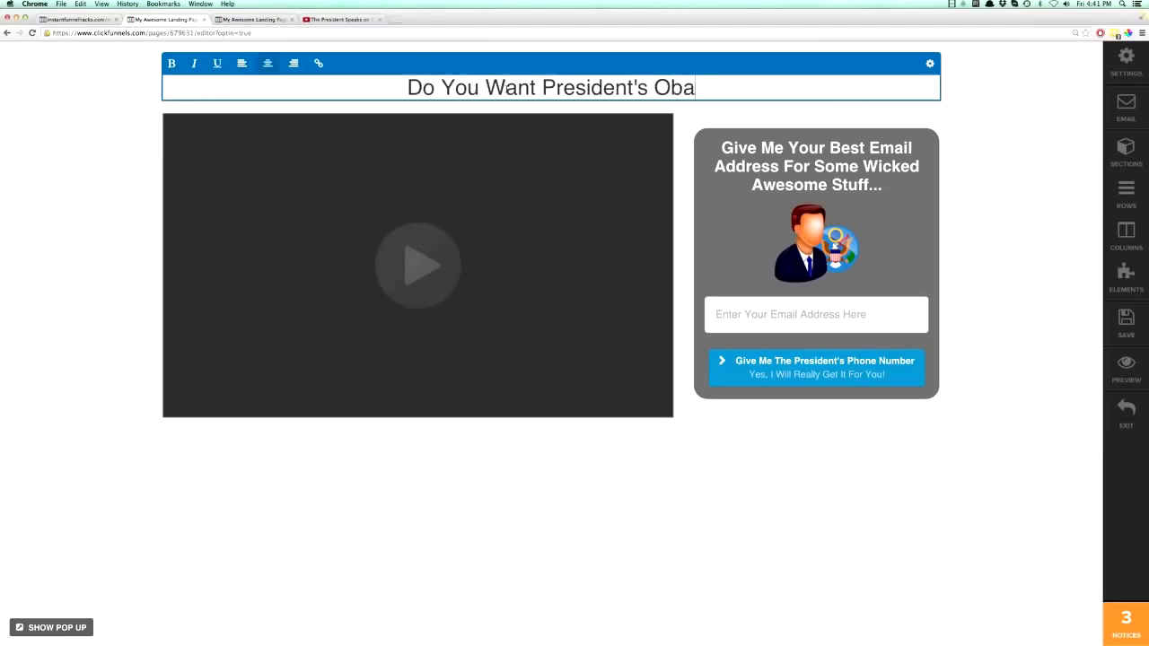
type("mo's Phone Number?")
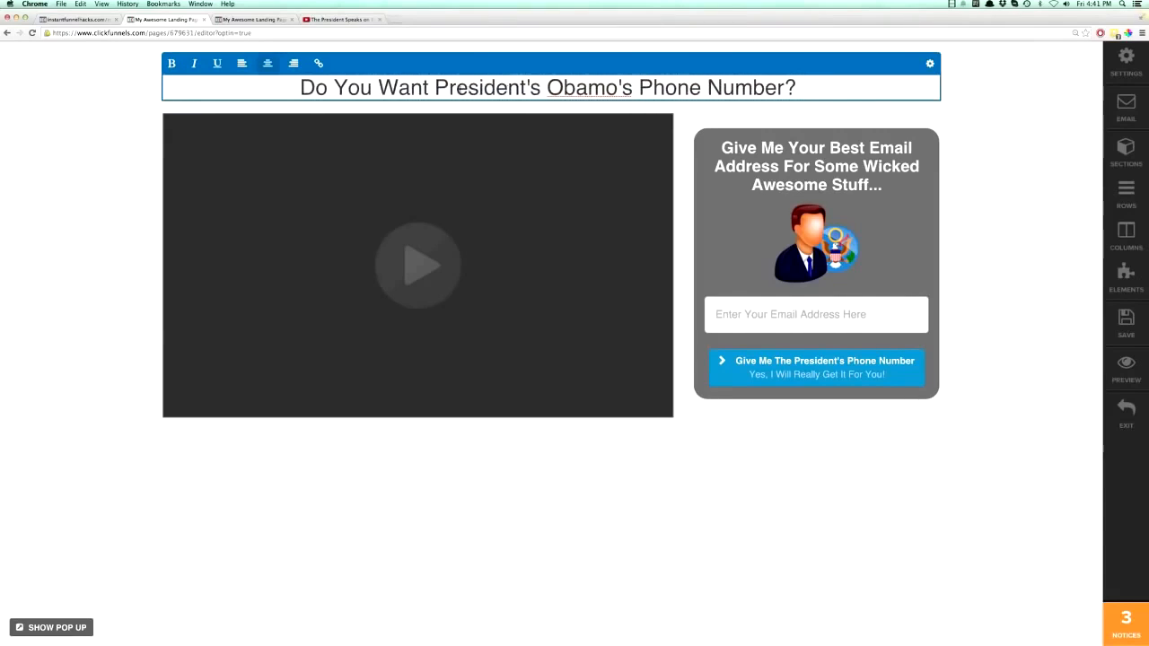
- Make the whole new headline bold and set its text size to 48px
triple_click(459, 90)
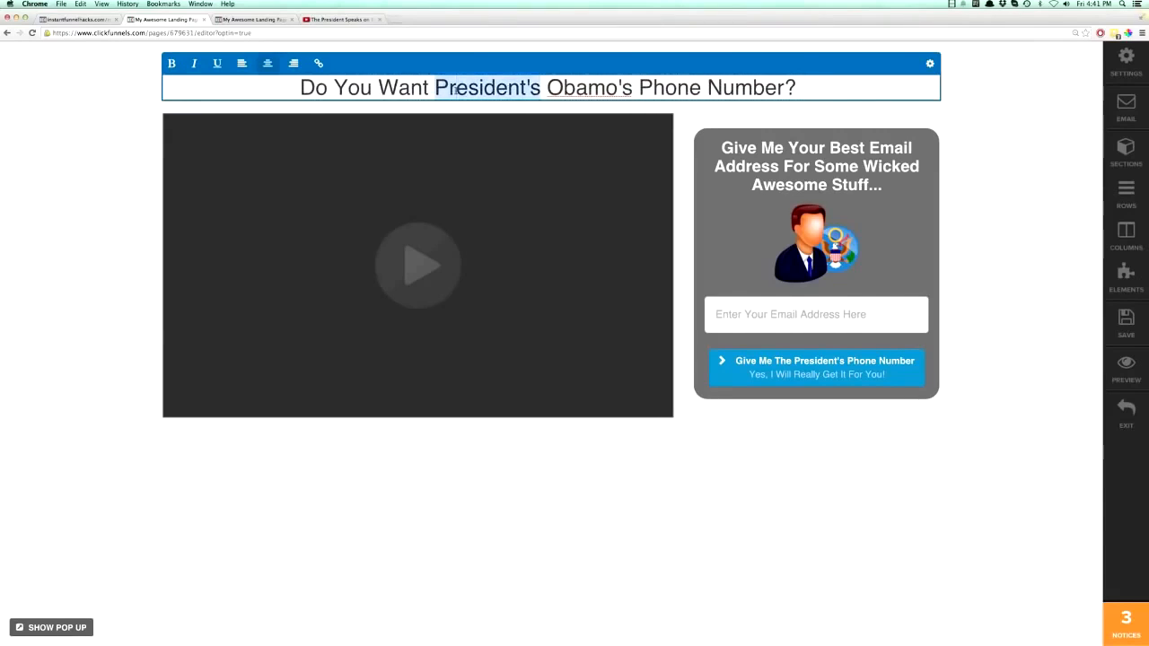
left_click(172, 62)
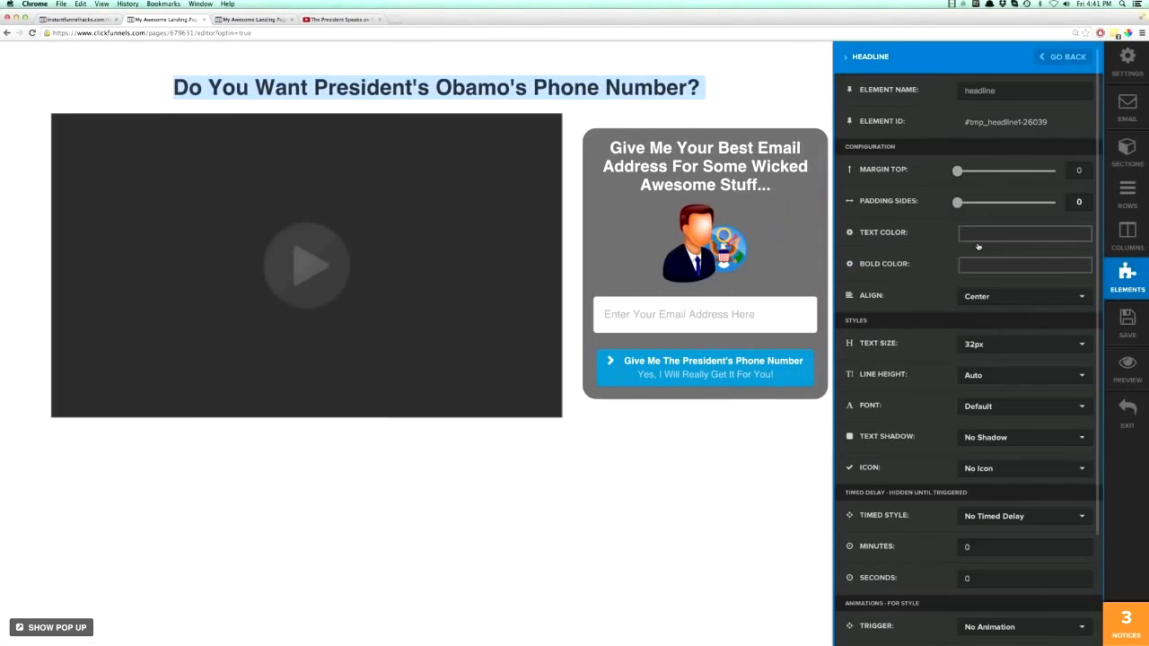
left_click(977, 354)
scroll(984, 350, "down", 3)
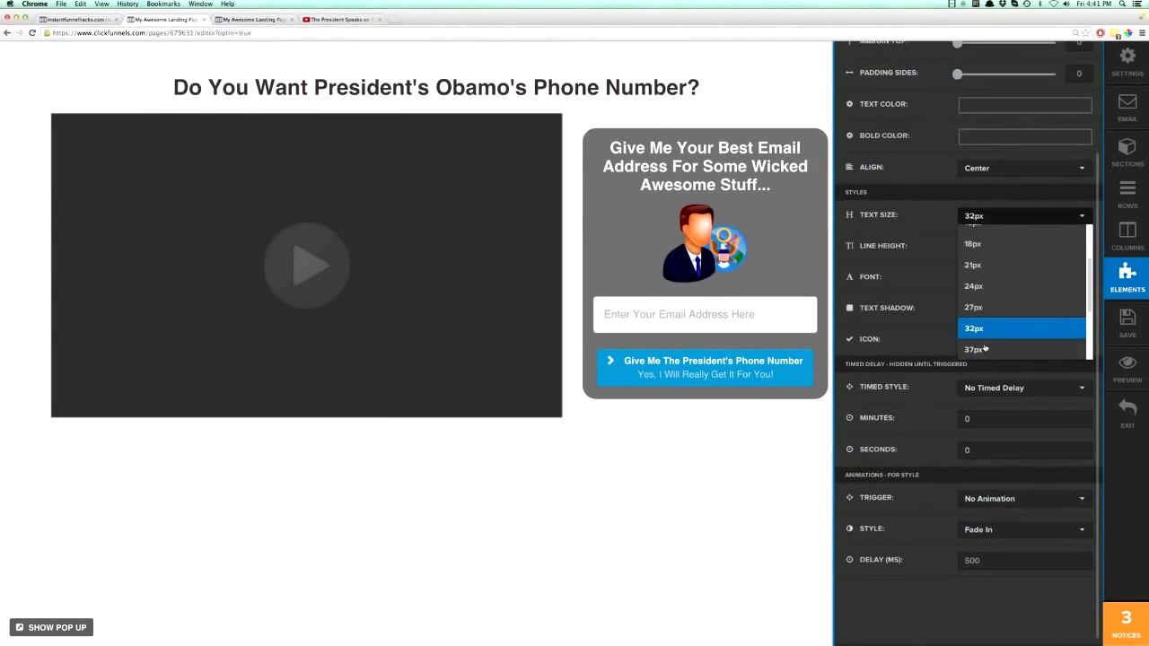
left_click(974, 329)
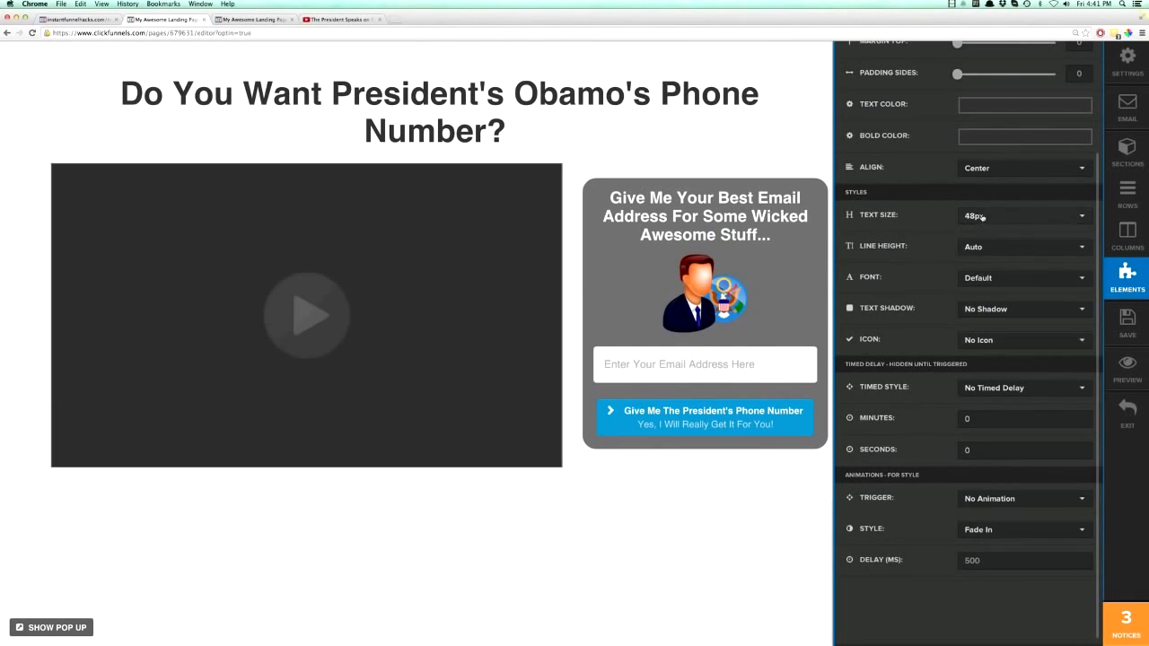
- Try the top headline at 62px, settle on a text size of 72px and save the landing page
left_click(982, 216)
left_click(975, 351)
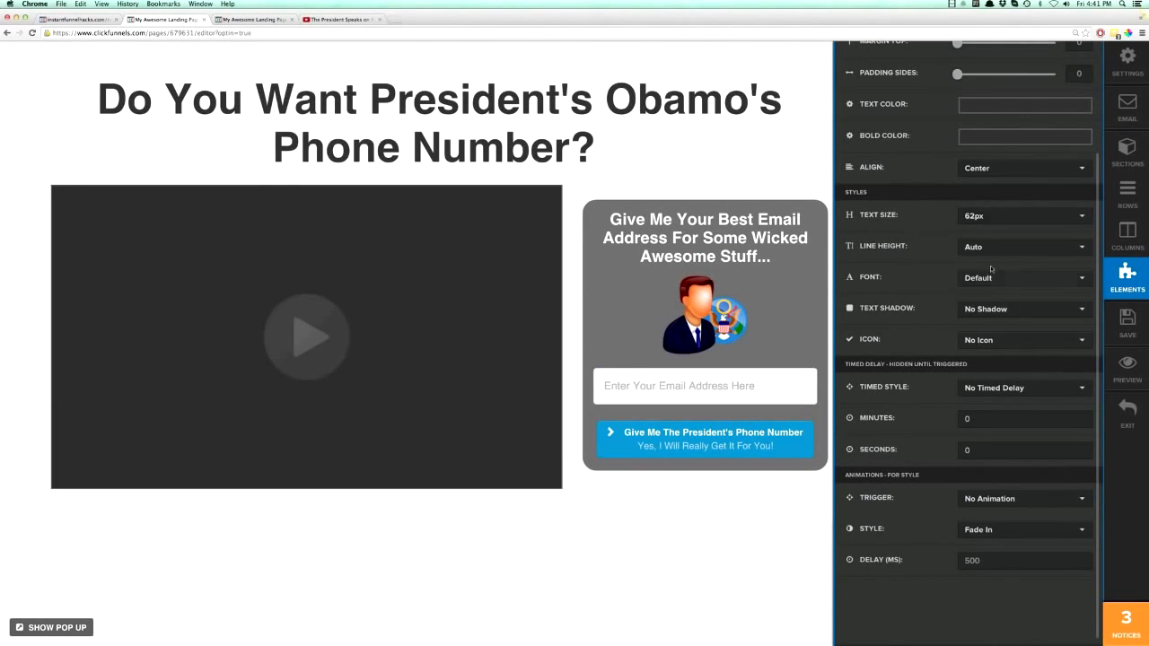
left_click(985, 218)
left_click(987, 339)
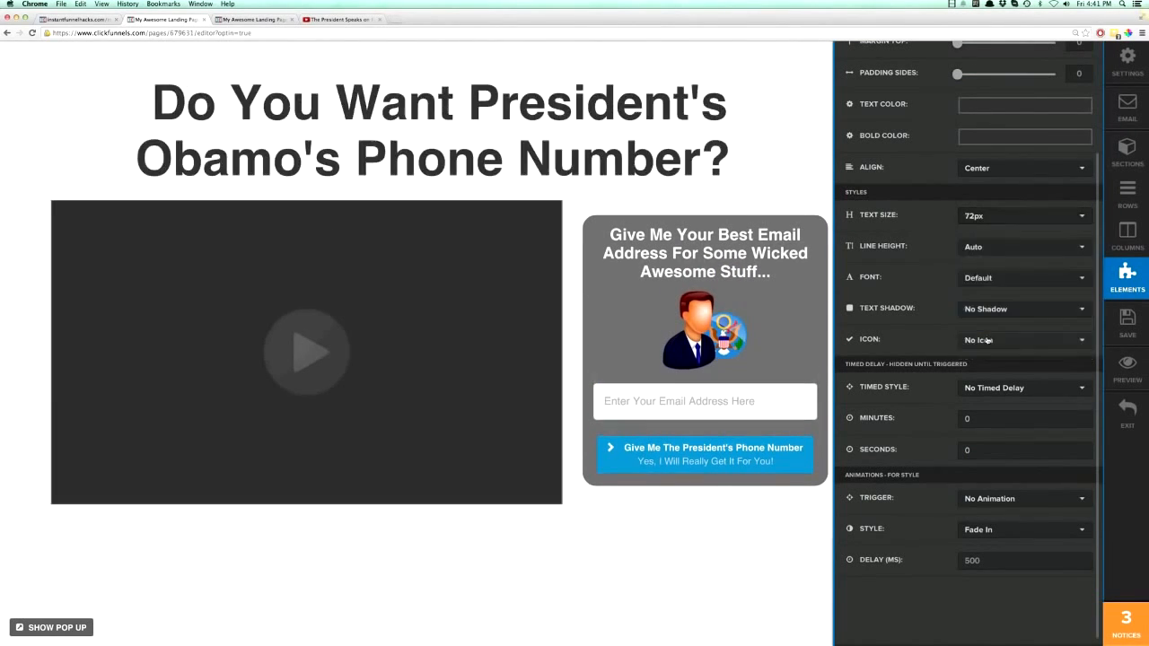
left_click(752, 175)
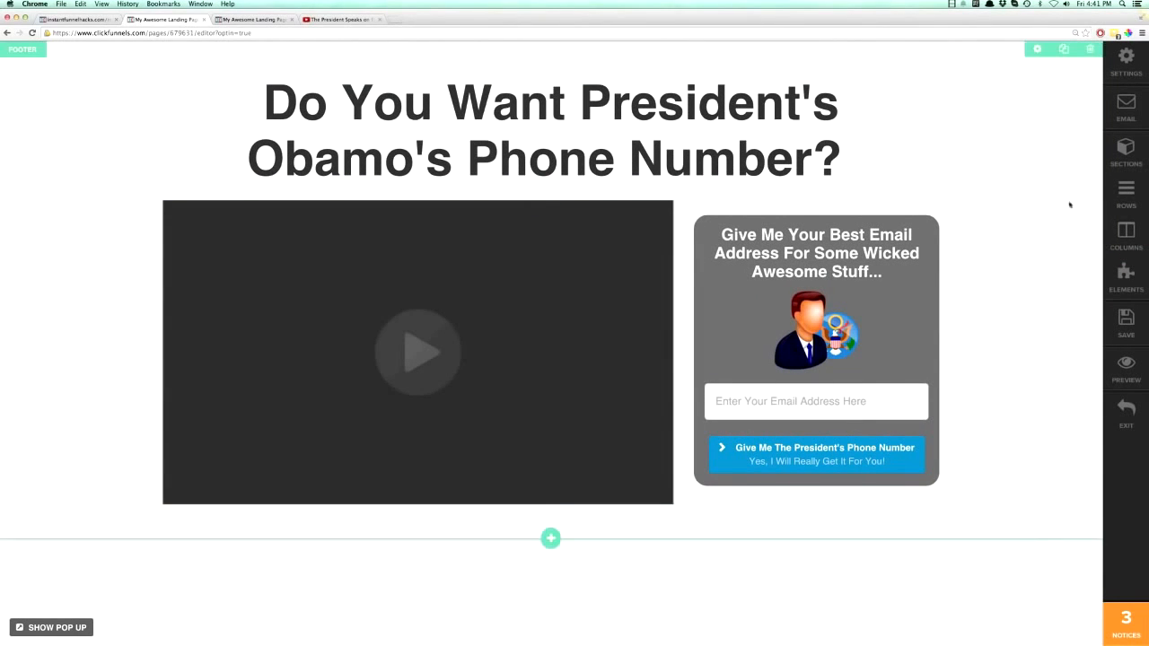
left_click(1126, 319)
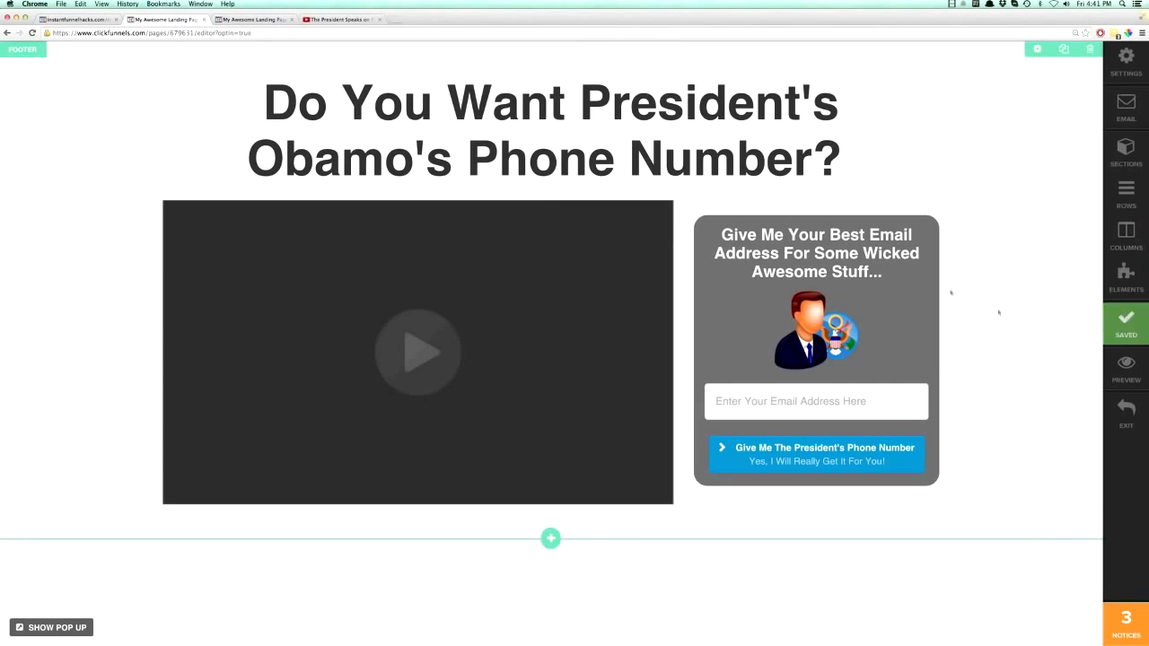
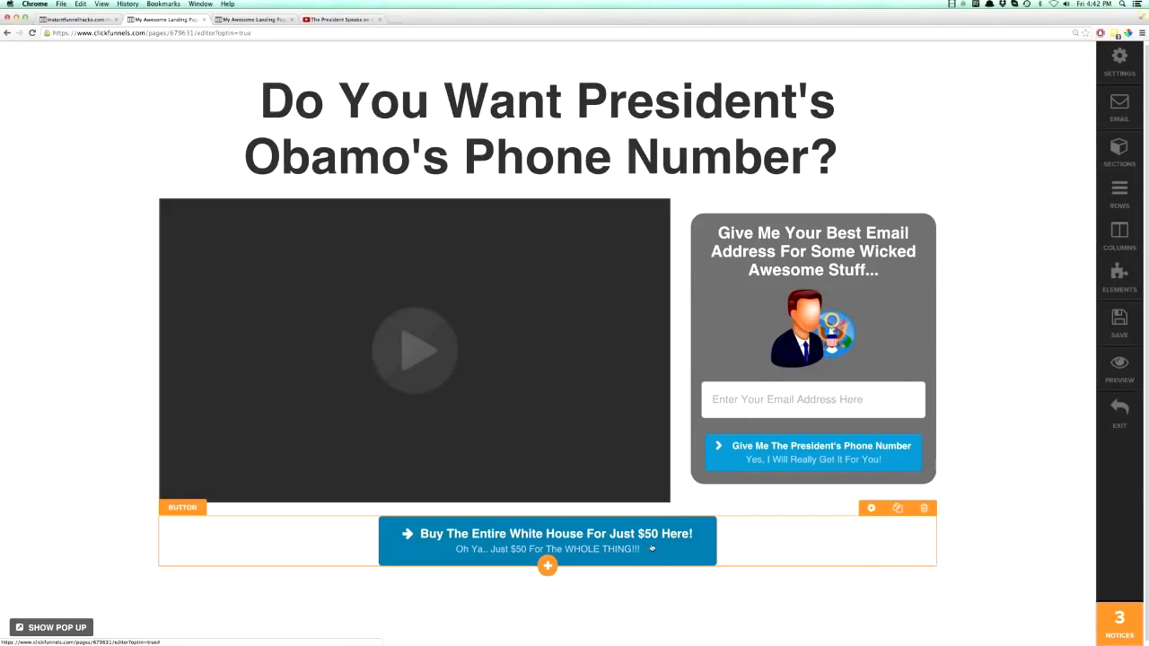
- Set the "Buy The Entire White House" button's animation trigger to On Page Load with style Fade From Top and save the page
left_click(871, 509)
scroll(862, 379, "down", 5)
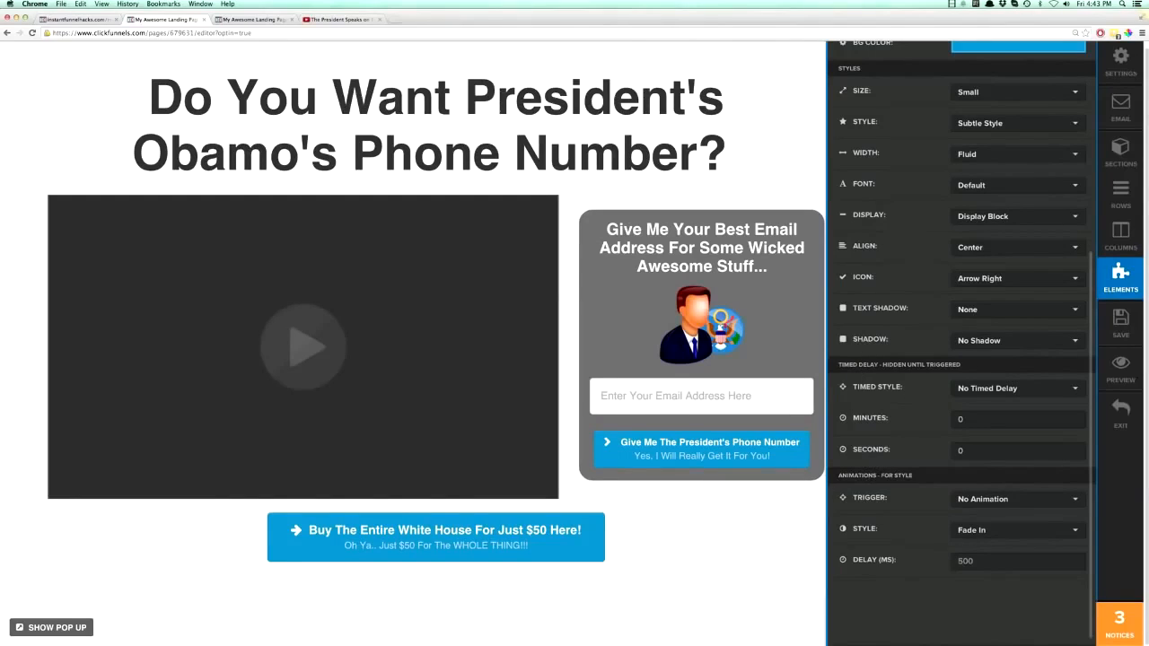
left_click(979, 502)
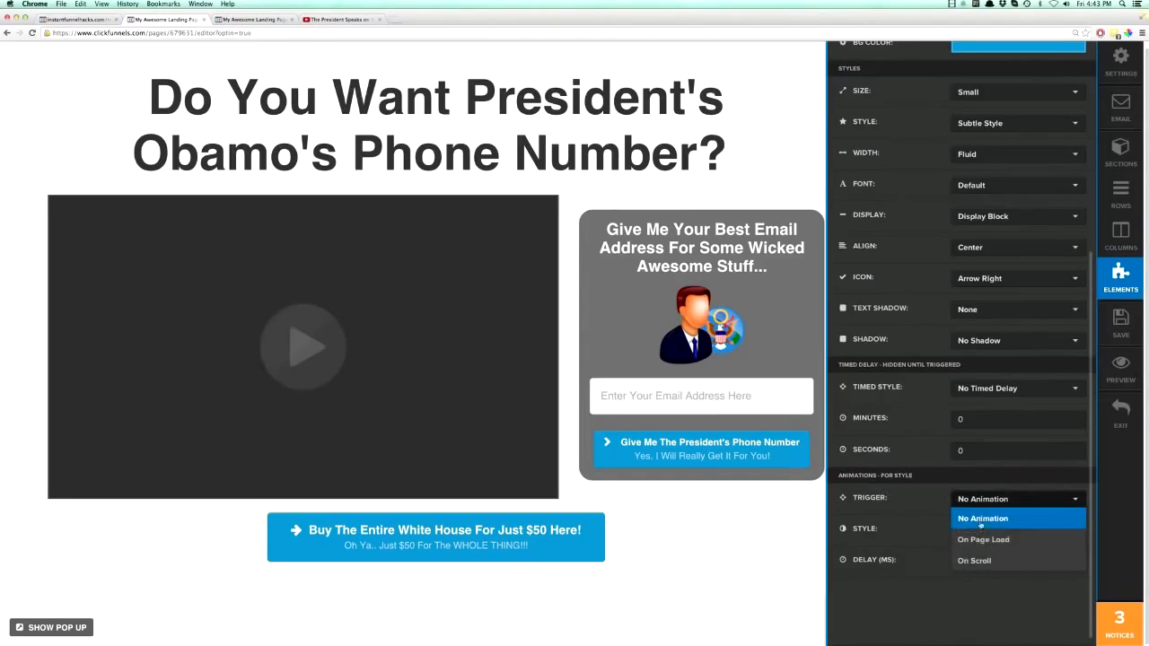
left_click(979, 541)
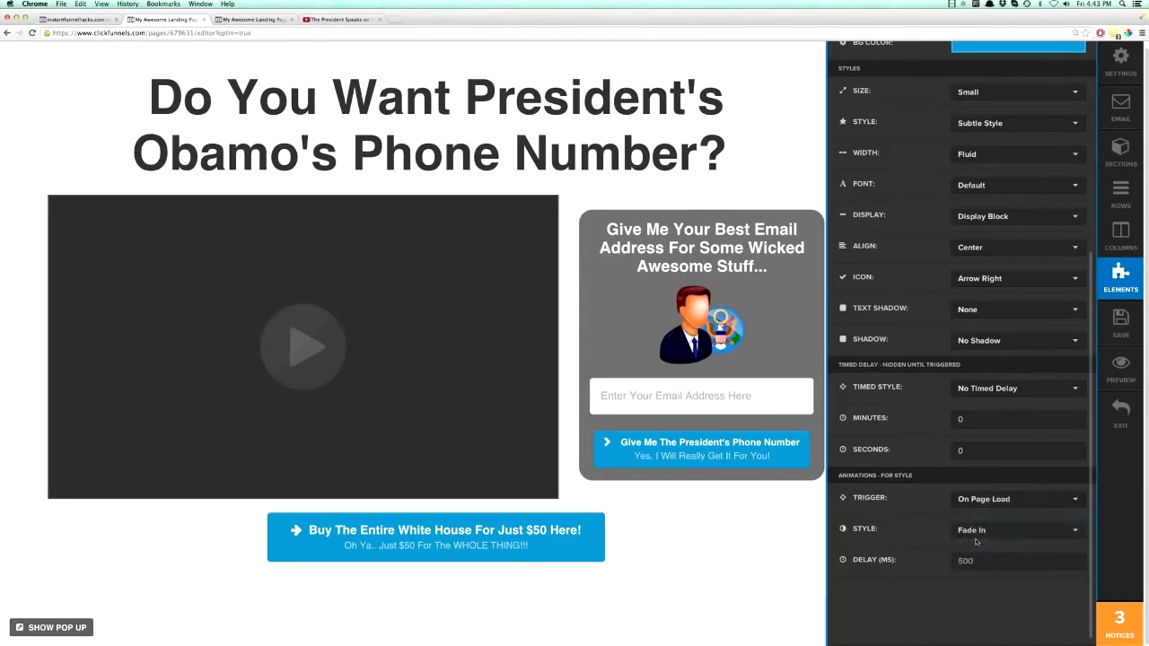
left_click(969, 505)
left_click(954, 538)
left_click(979, 531)
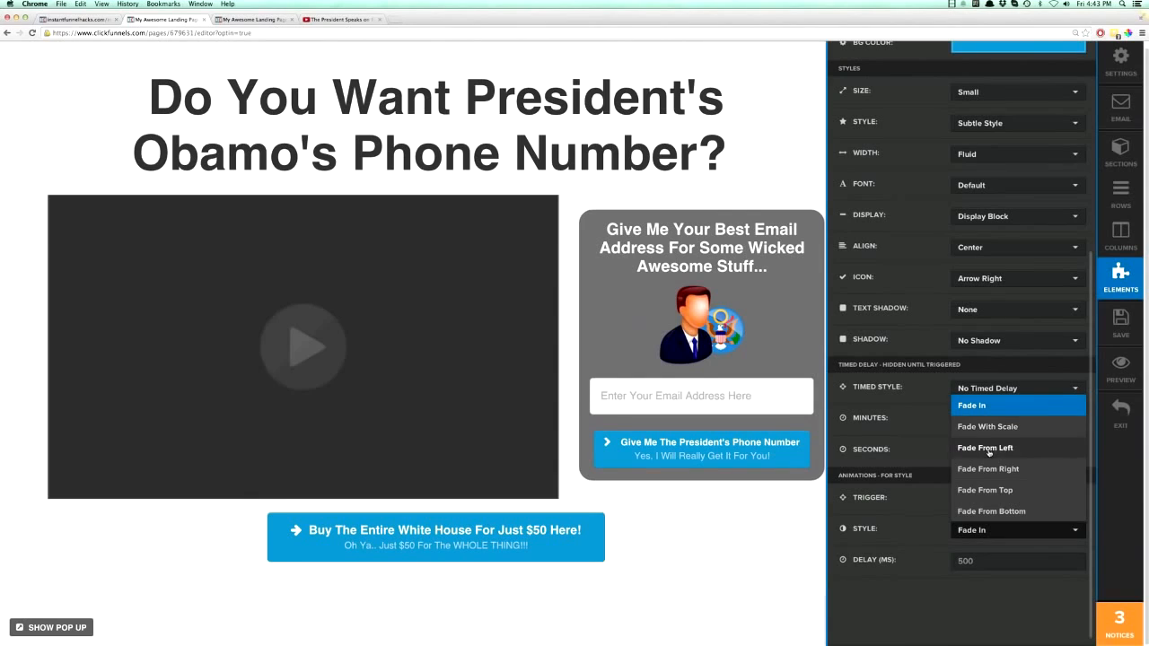
left_click(988, 490)
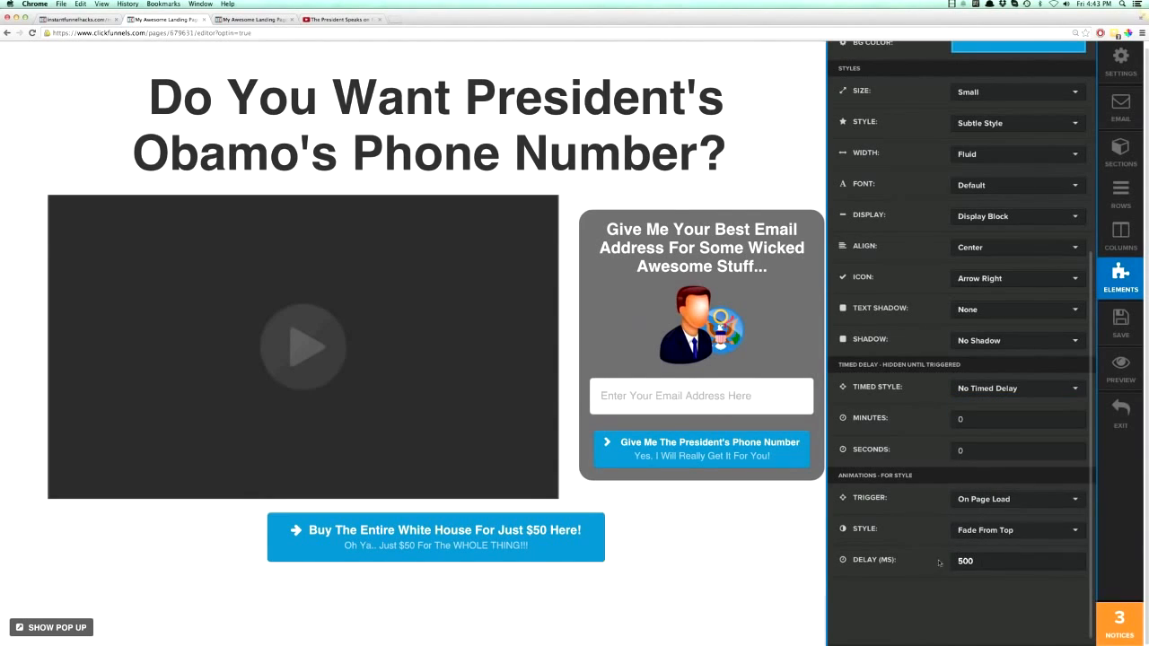
left_click(778, 552)
left_click(1120, 323)
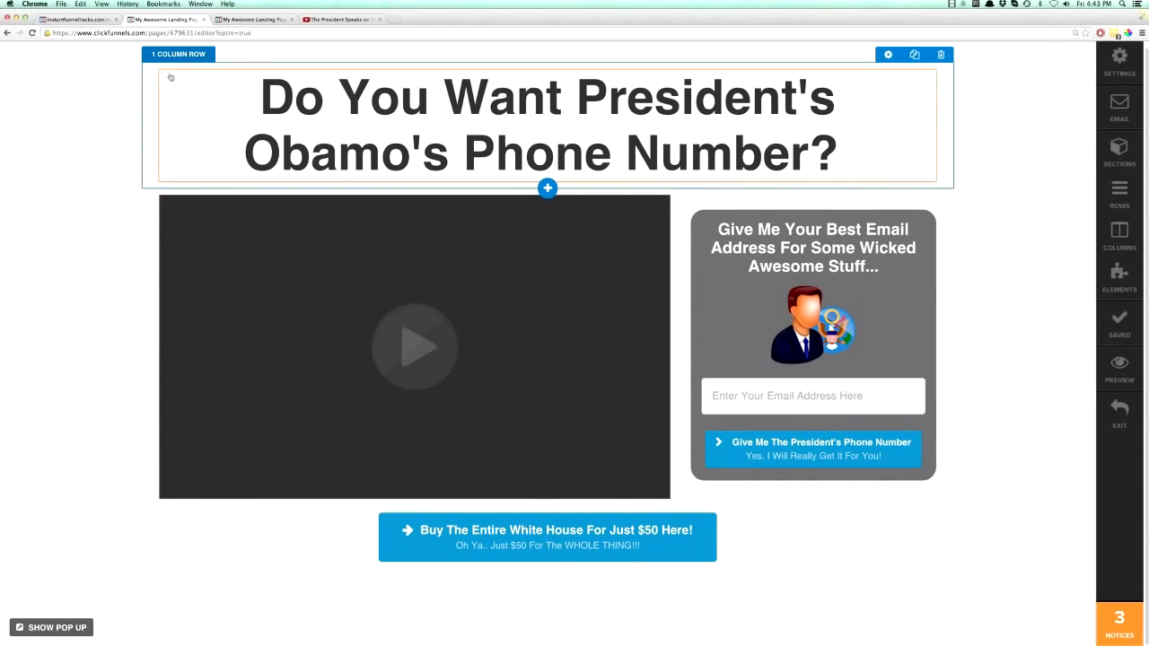
- Reload the published landing page to check the button's animation and return to the page editor
left_click(233, 19)
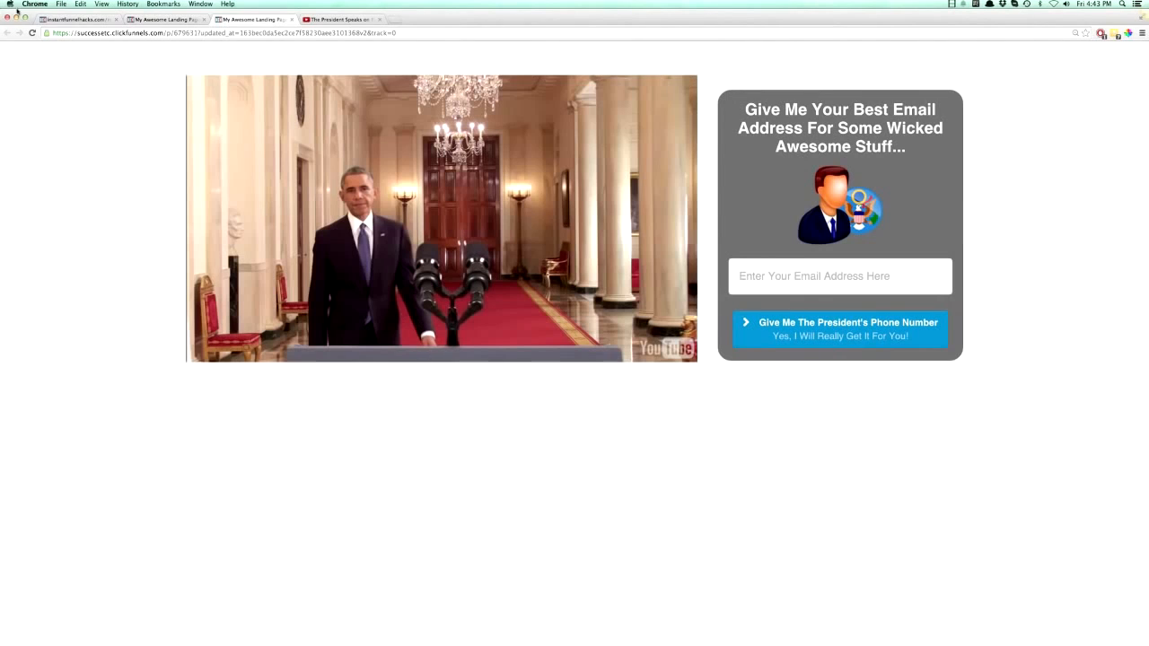
left_click(31, 35)
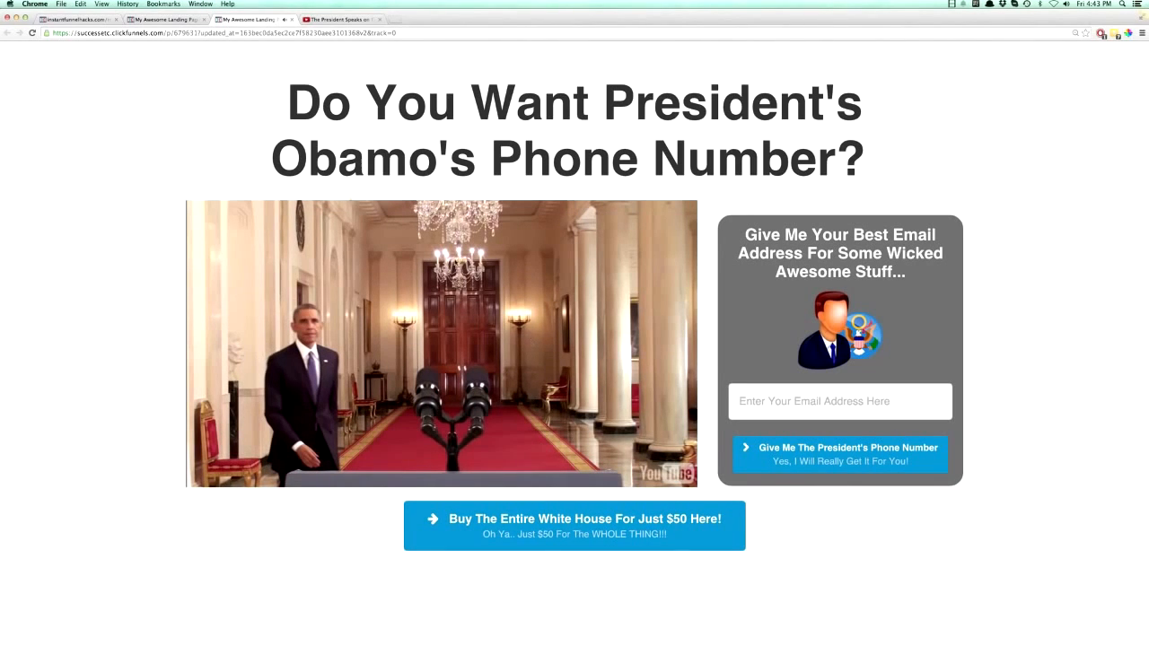
left_click(163, 19)
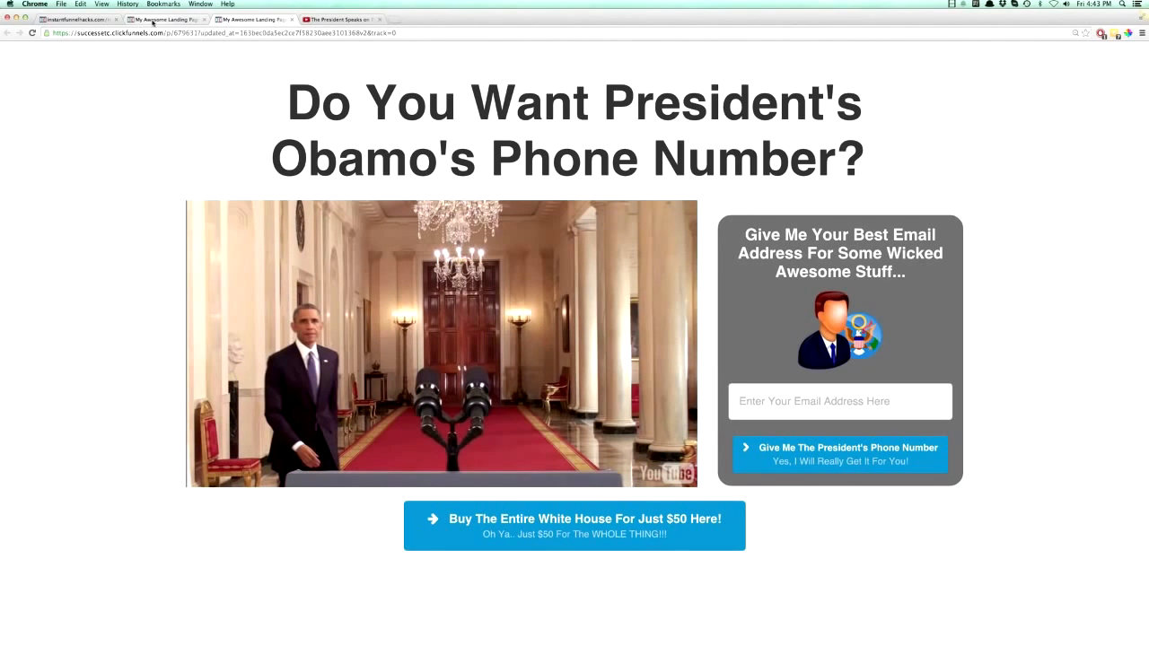
- Set the video's animation trigger to On Page Load with style Fade From Left and save the page
left_click(377, 233)
scroll(981, 484, "down", 3)
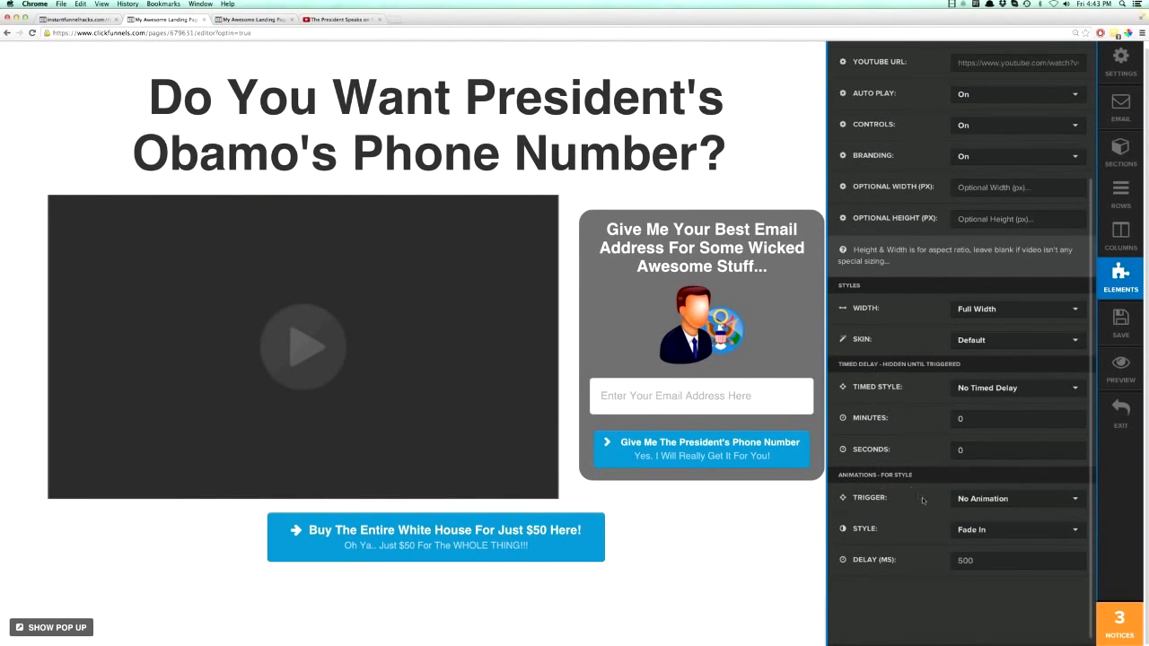
left_click(965, 500)
left_click(971, 535)
left_click(973, 533)
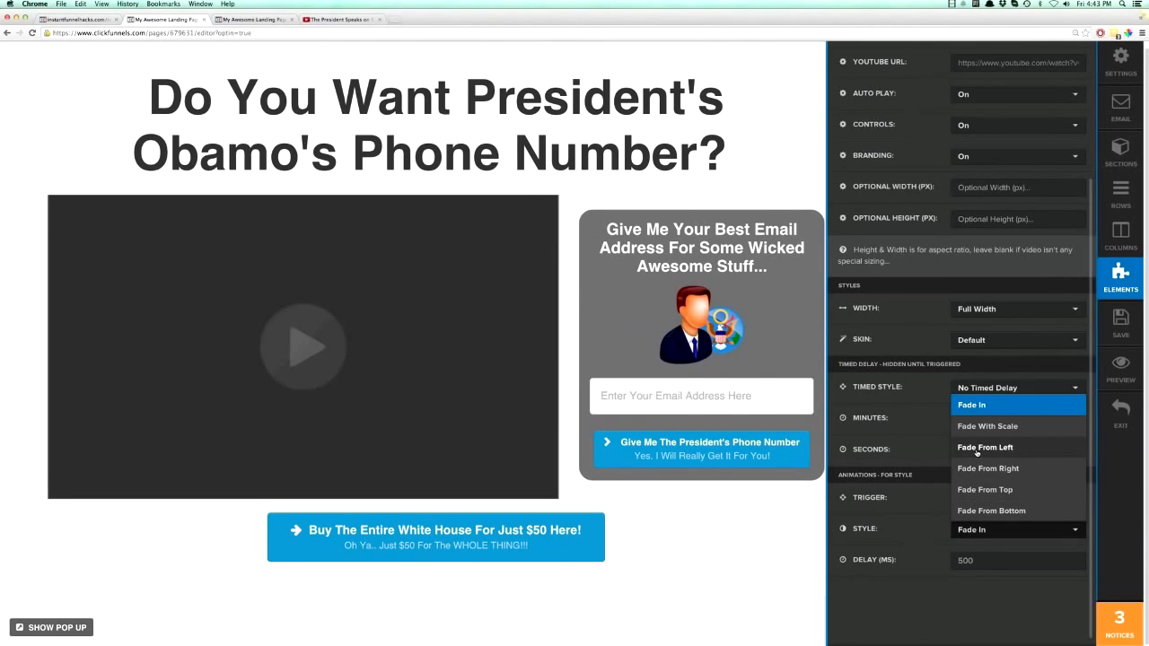
left_click(977, 449)
left_click(799, 572)
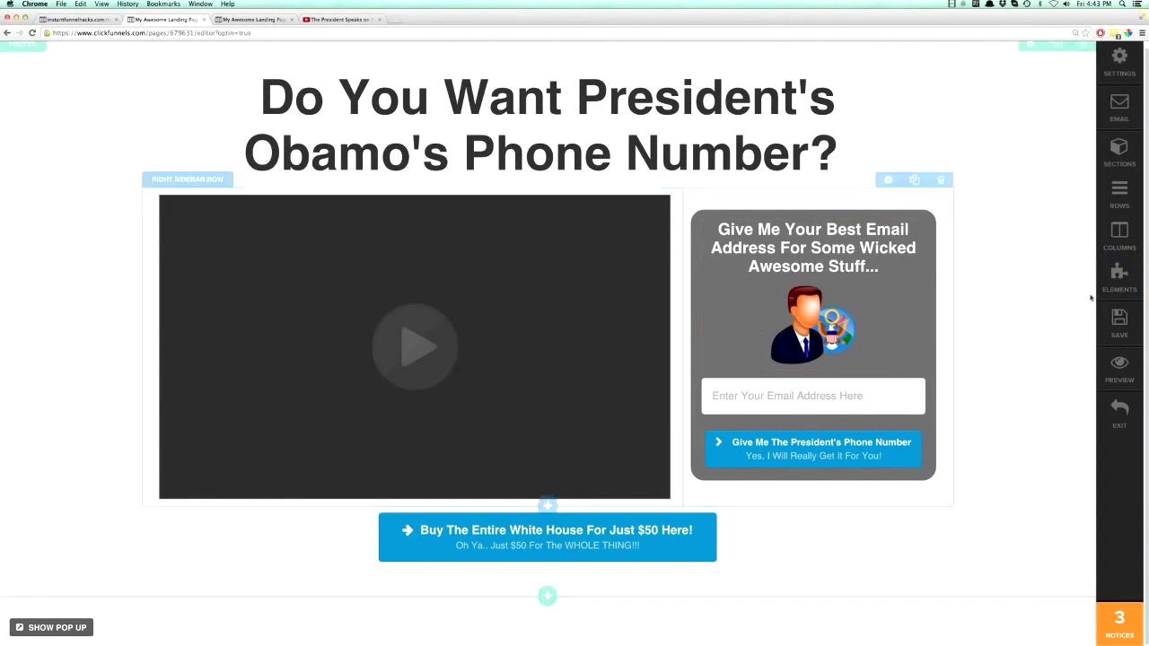
left_click(1119, 323)
- Open an incognito window from the published page and load clickfunnels.com
left_click(251, 18)
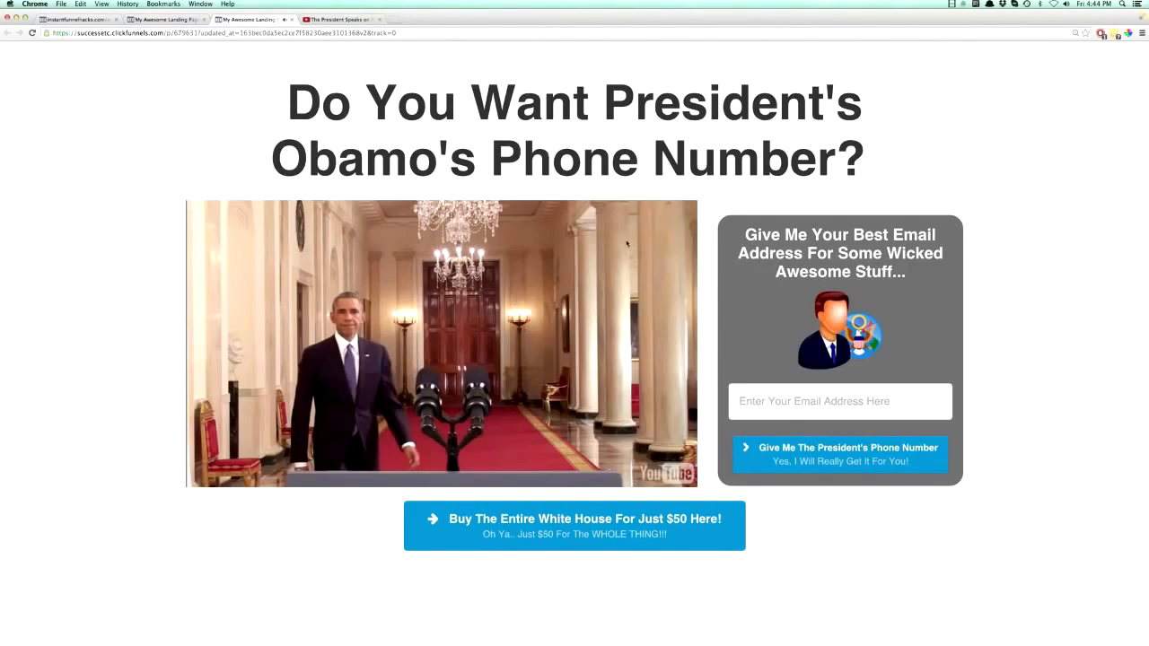
left_click(1141, 33)
left_click(1101, 62)
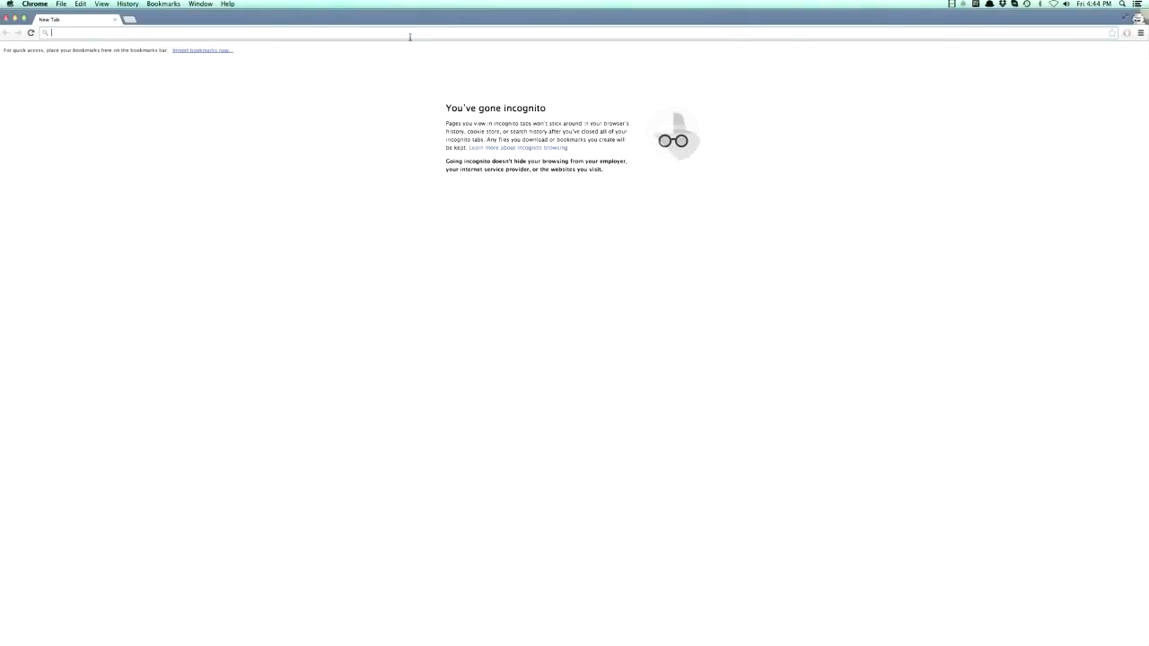
type("clickfunnels.com")
key("Return")
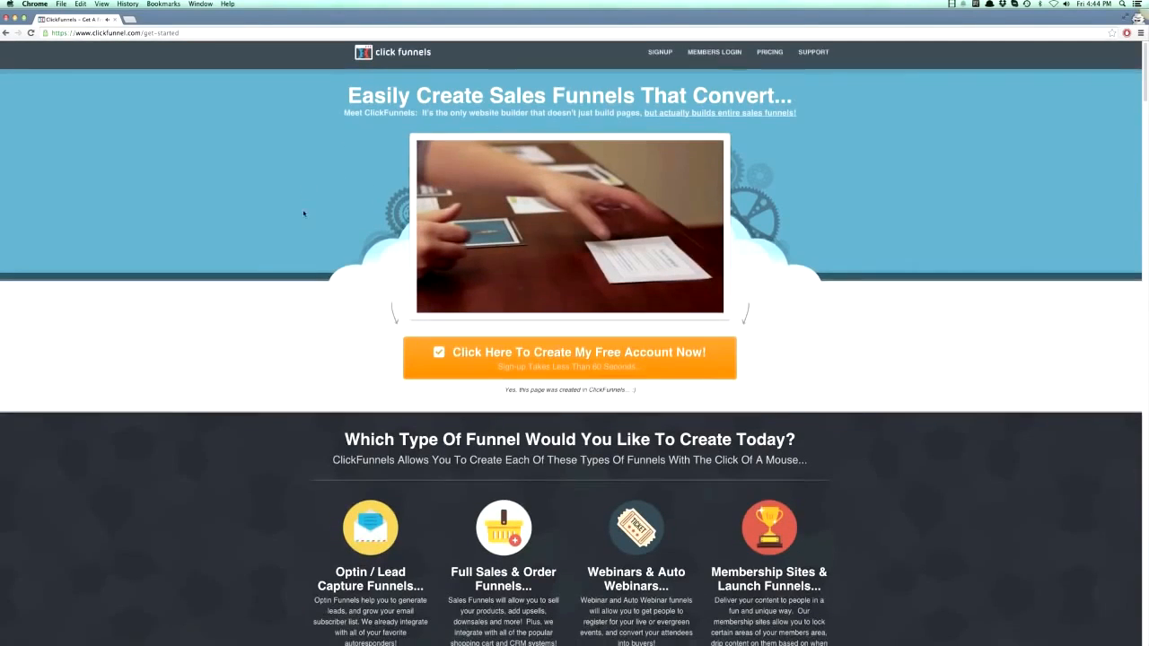
- Examine how the sections and images of the ClickFunnels homepage animate down the page, and close the incognito window
scroll(309, 215, "down", 3)
scroll(312, 251, "down", 7)
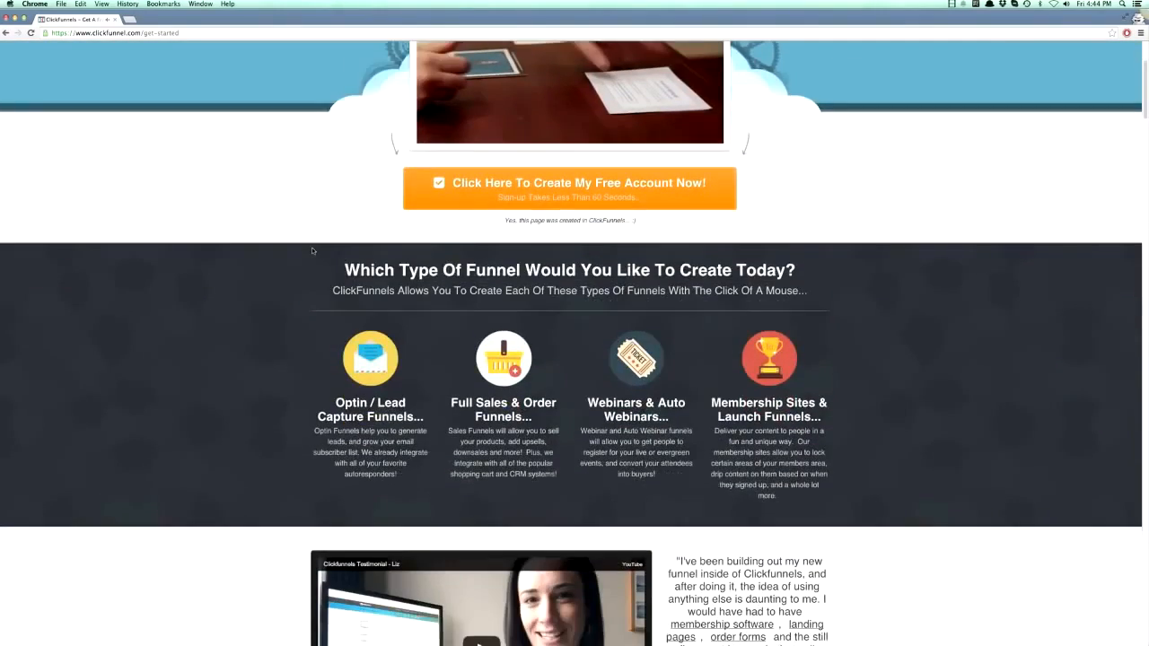
scroll(313, 251, "down", 7)
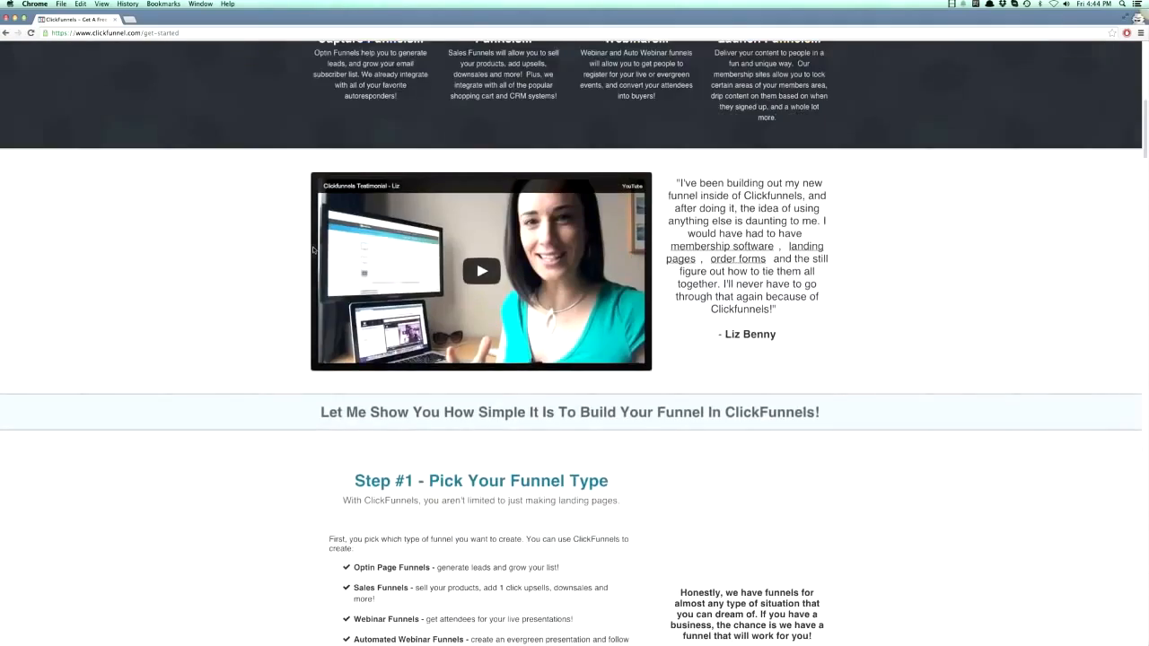
scroll(318, 252, "down", 11)
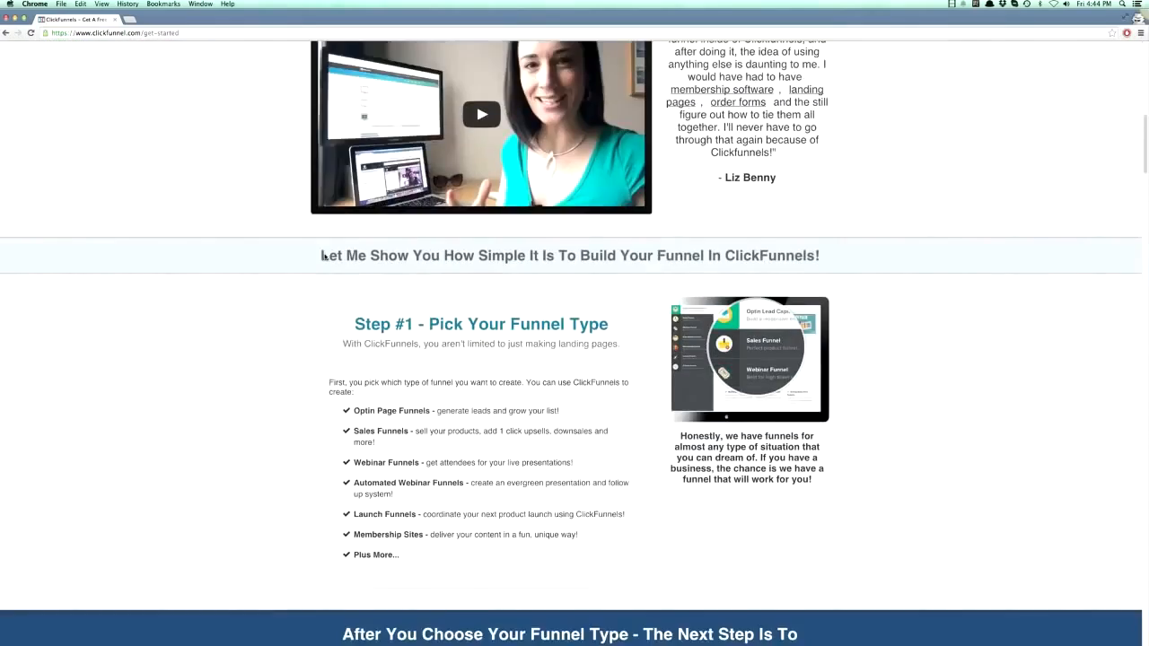
scroll(325, 255, "down", 8)
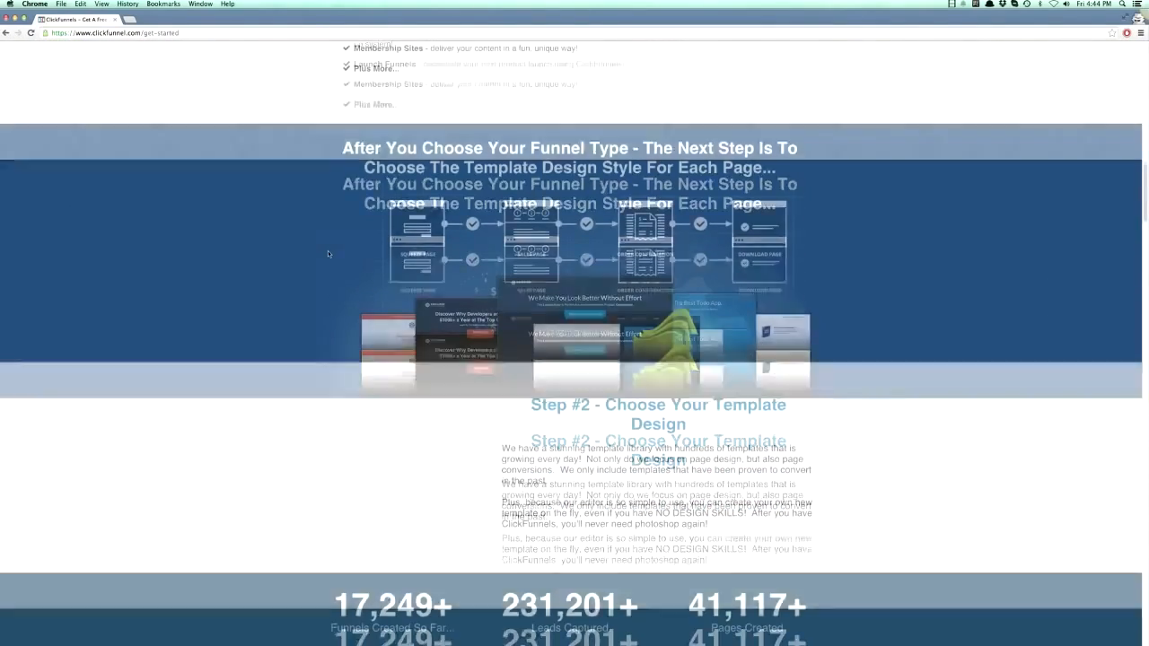
scroll(328, 249, "down", 14)
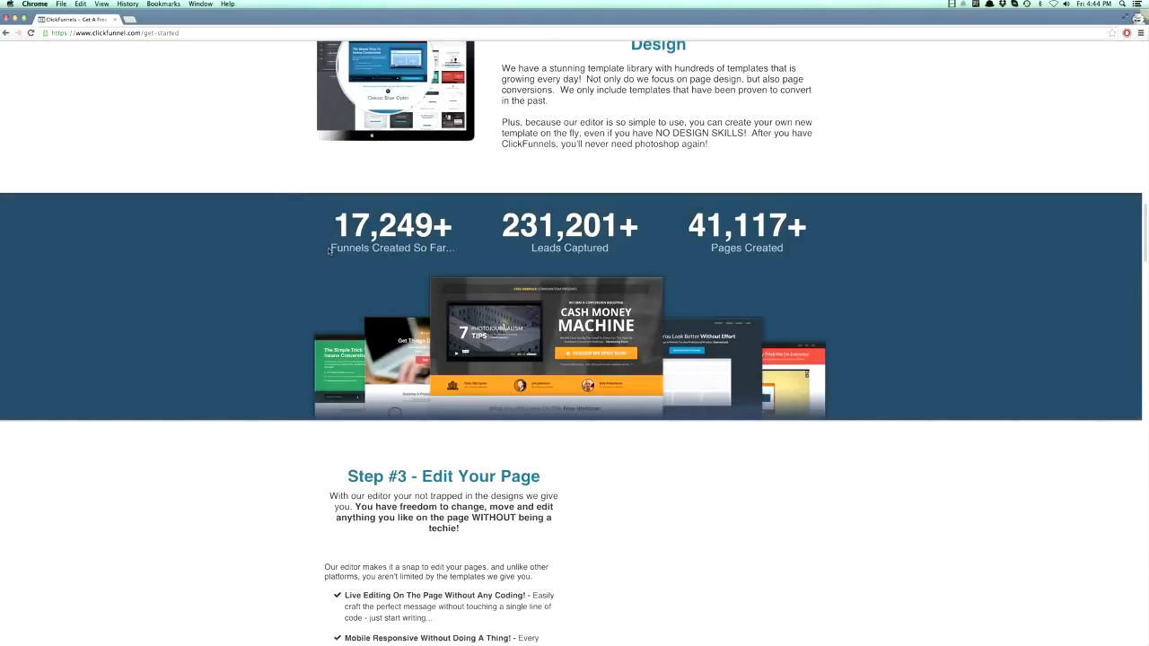
scroll(329, 252, "down", 11)
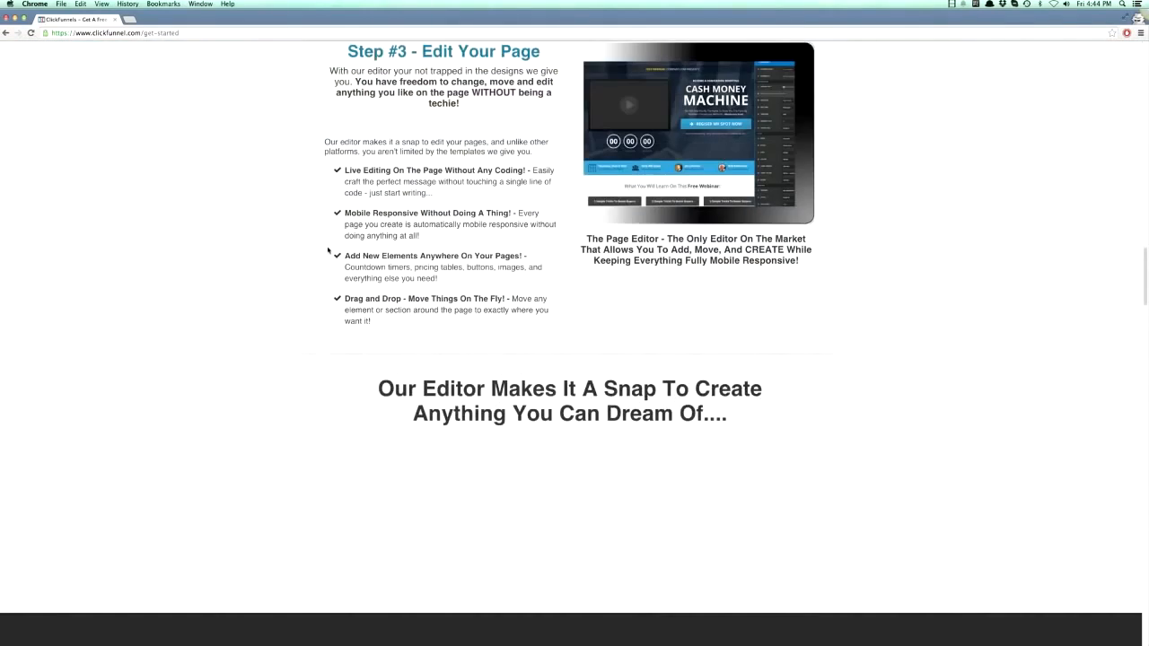
scroll(328, 250, "down", 8)
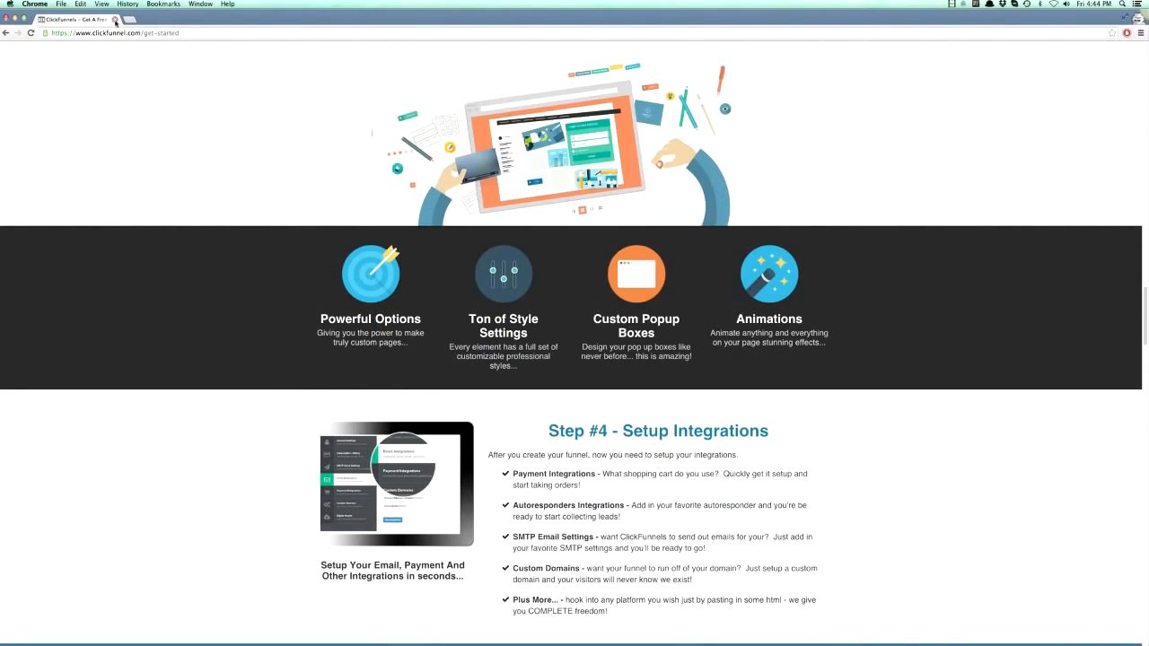
left_click(115, 19)
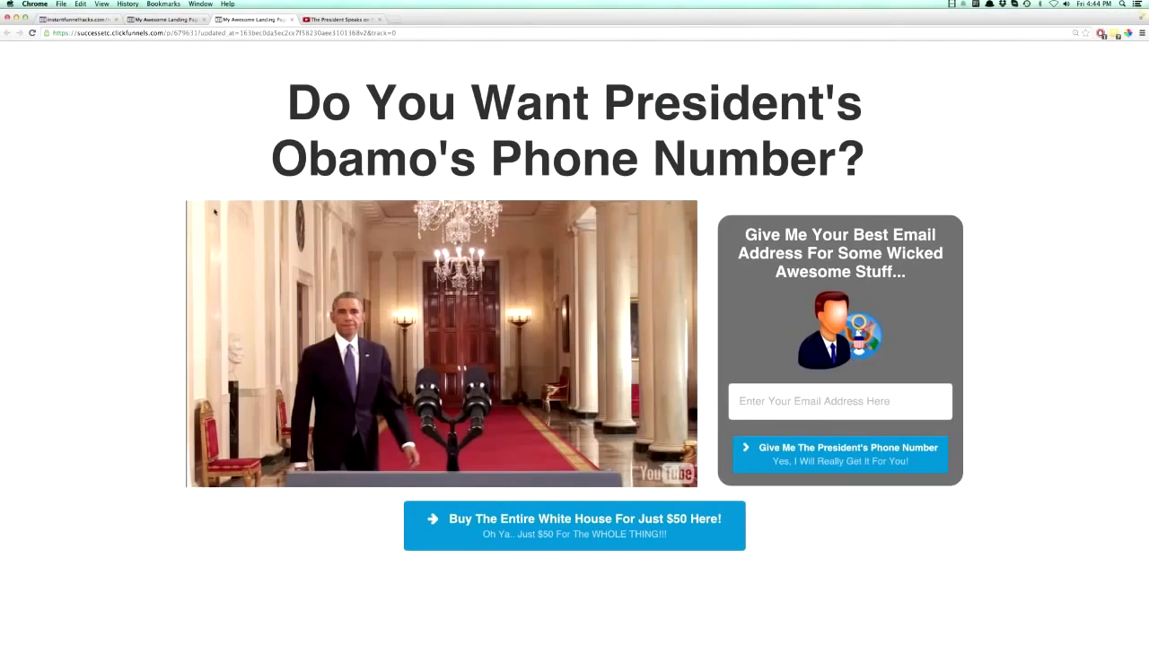
- Set the video's animation trigger to No Animation in the landing page editor
left_click(166, 19)
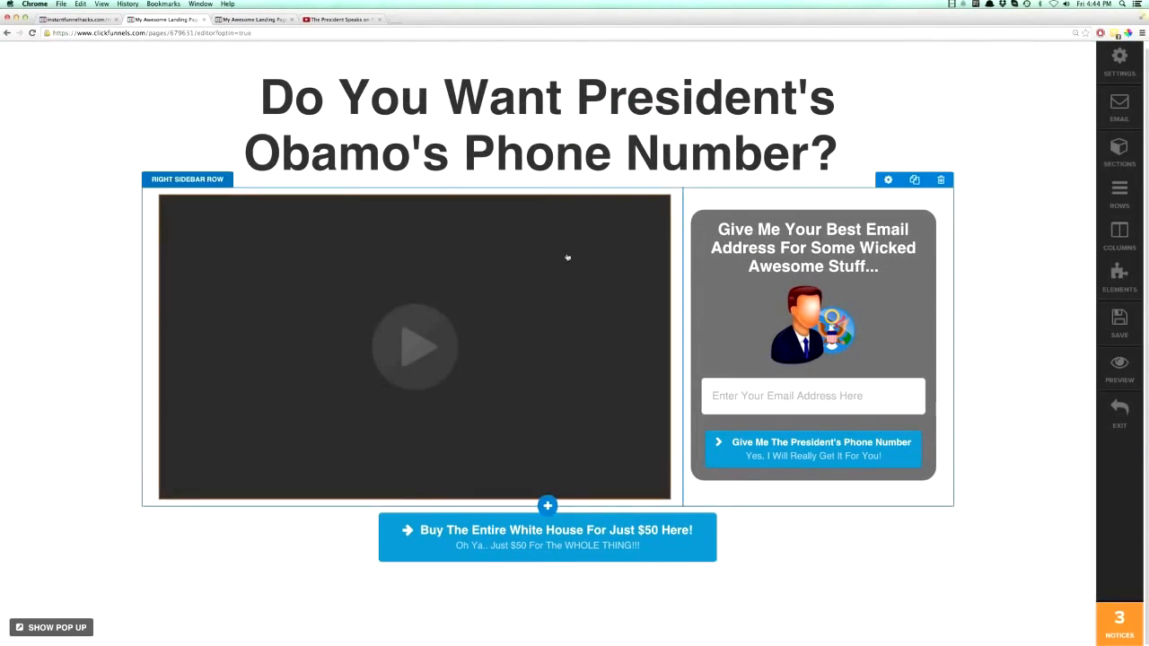
left_click(617, 233)
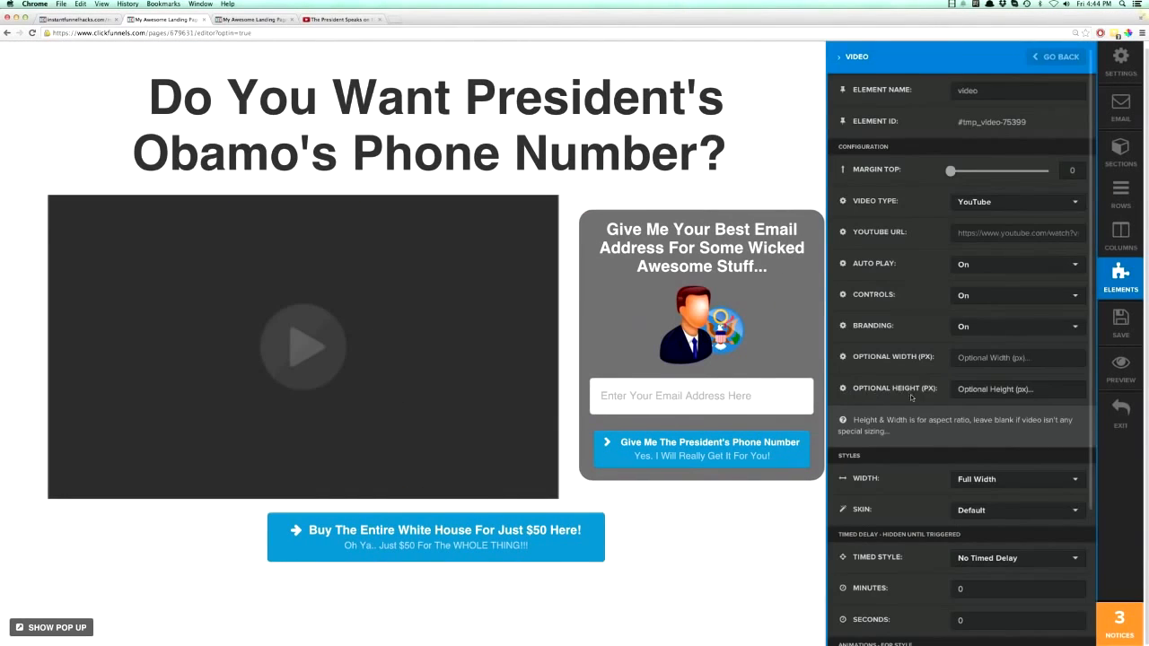
scroll(965, 489, "down", 4)
left_click(969, 500)
left_click(979, 514)
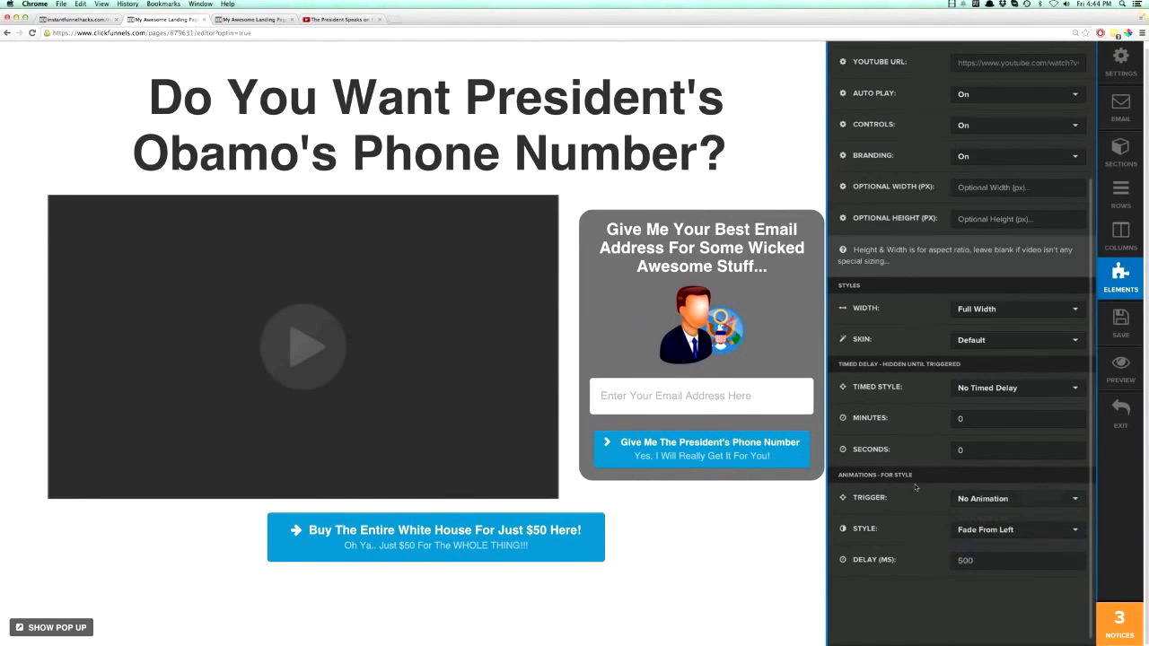
left_click(614, 513)
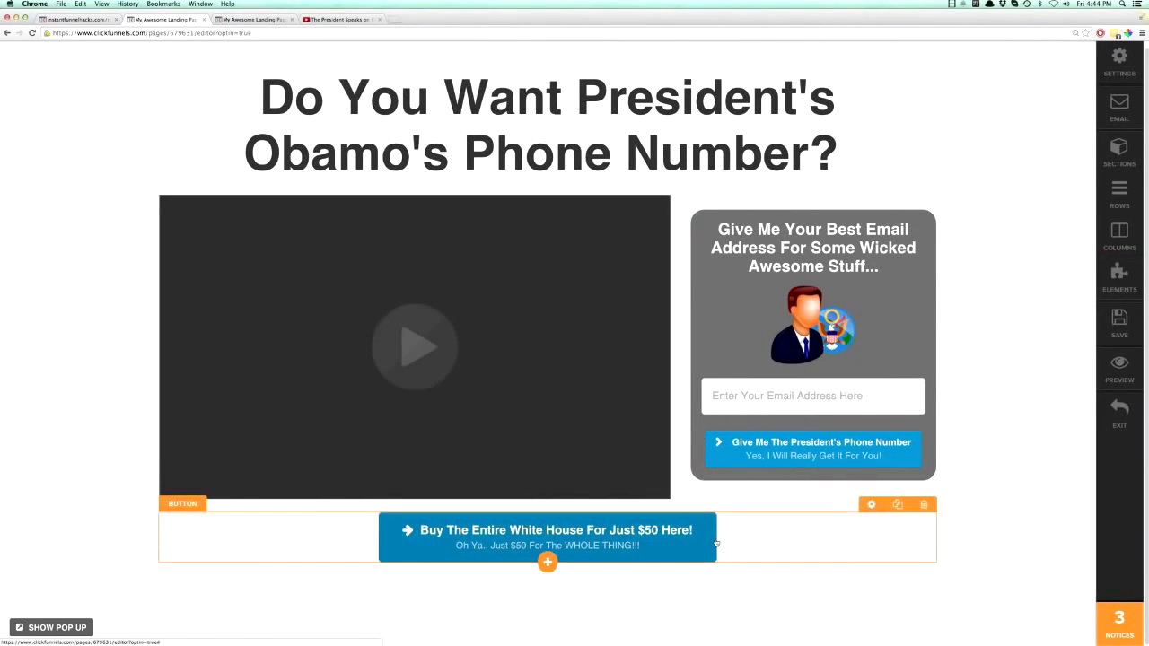
- Set the "Buy The Entire White House" button's animation trigger to No Animation
left_click(619, 534)
scroll(901, 502, "down", 5)
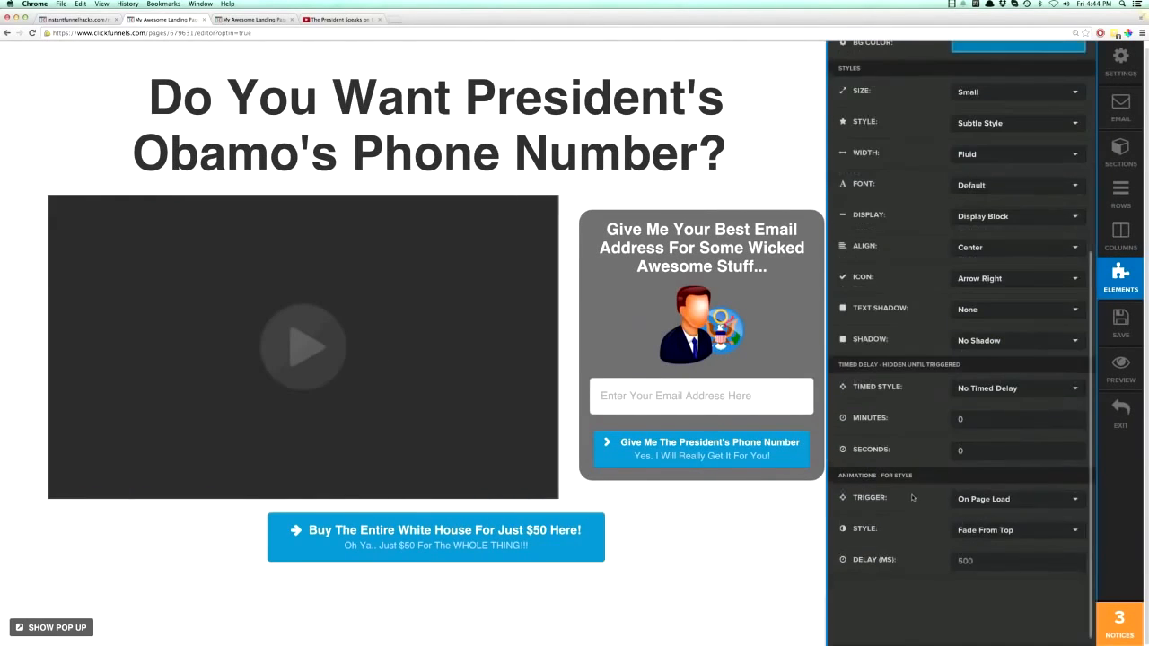
left_click(970, 500)
left_click(981, 516)
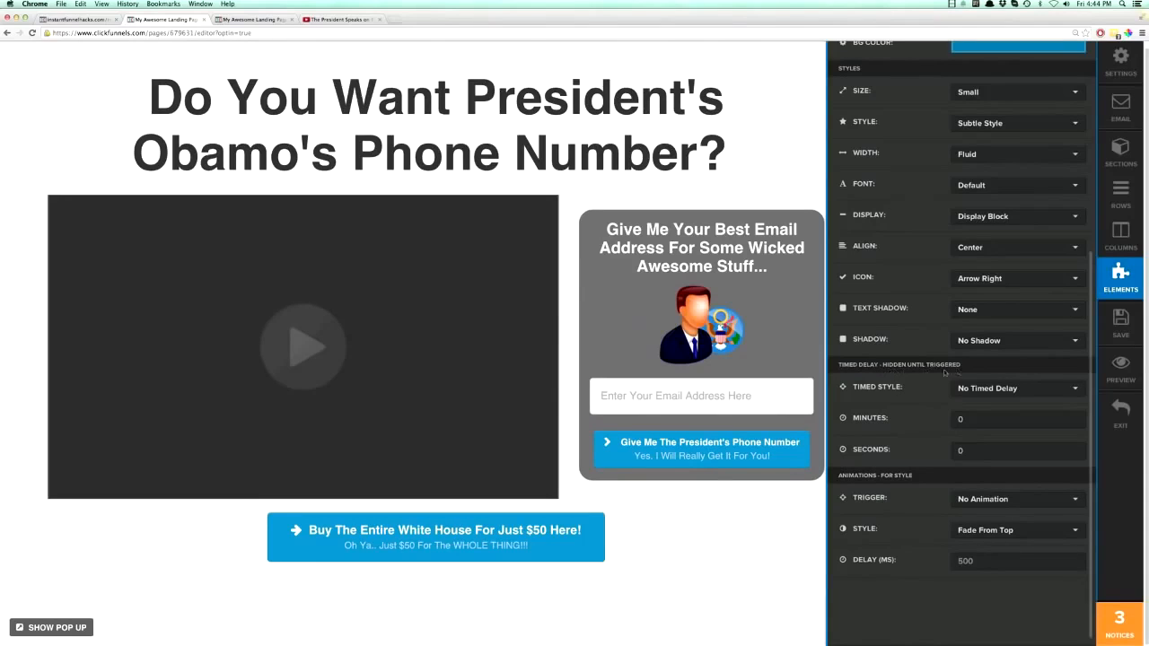
- Give the White House button a Fade In timed delay of 15 seconds, save and view the published page
left_click(970, 391)
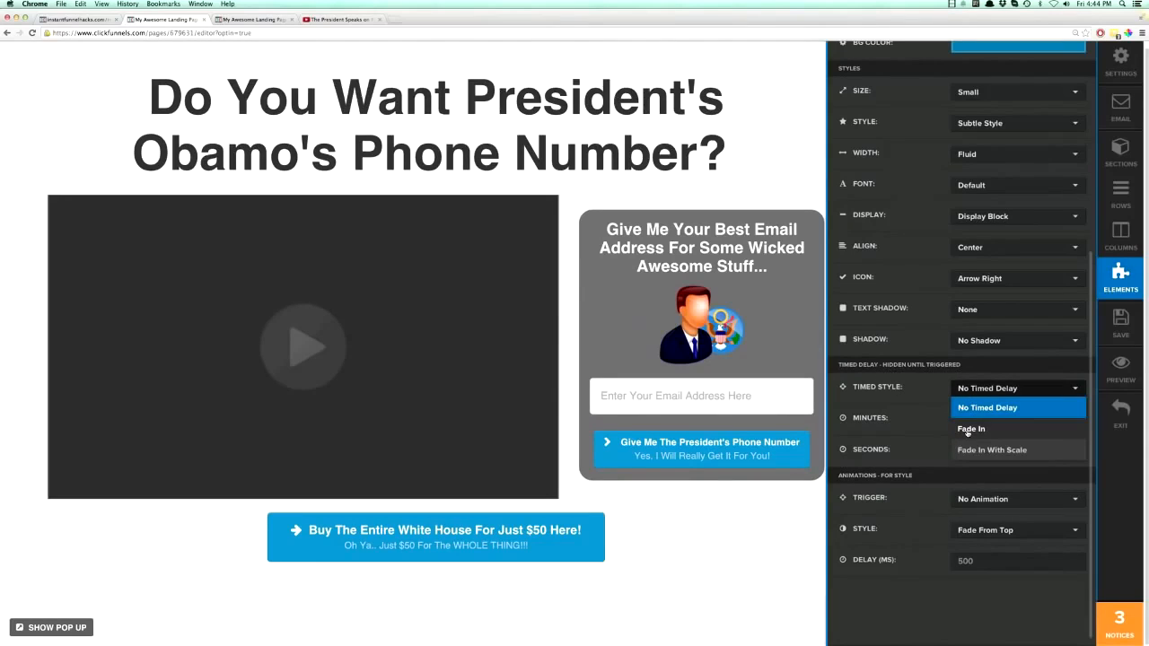
left_click(968, 432)
left_click(959, 420)
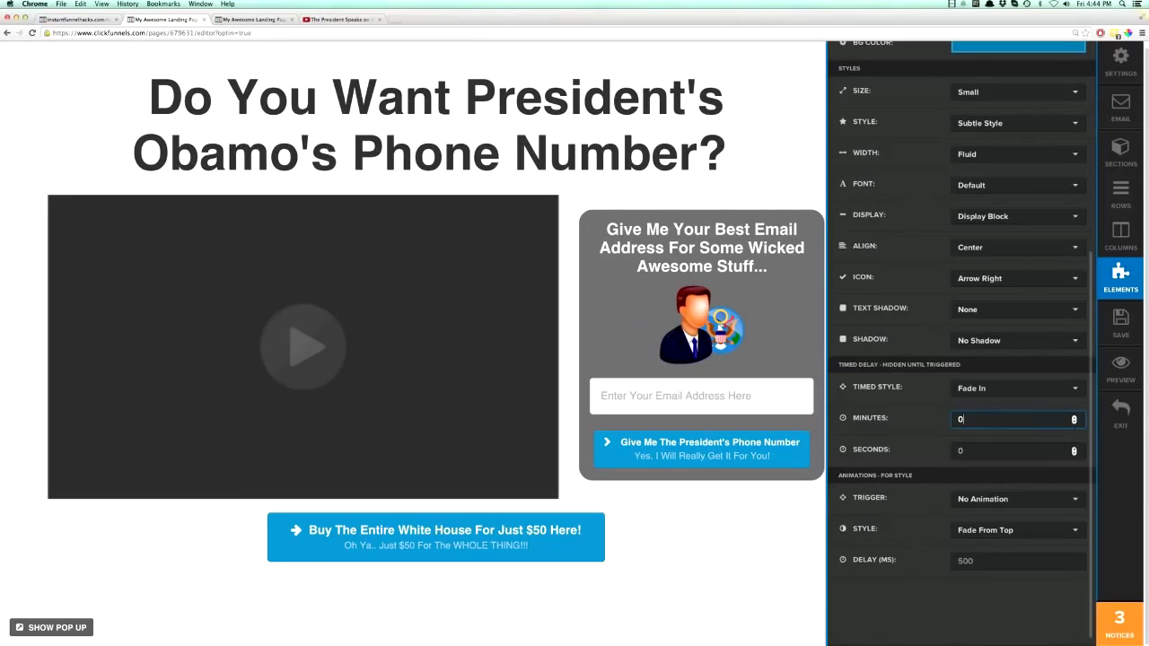
left_click(1074, 451)
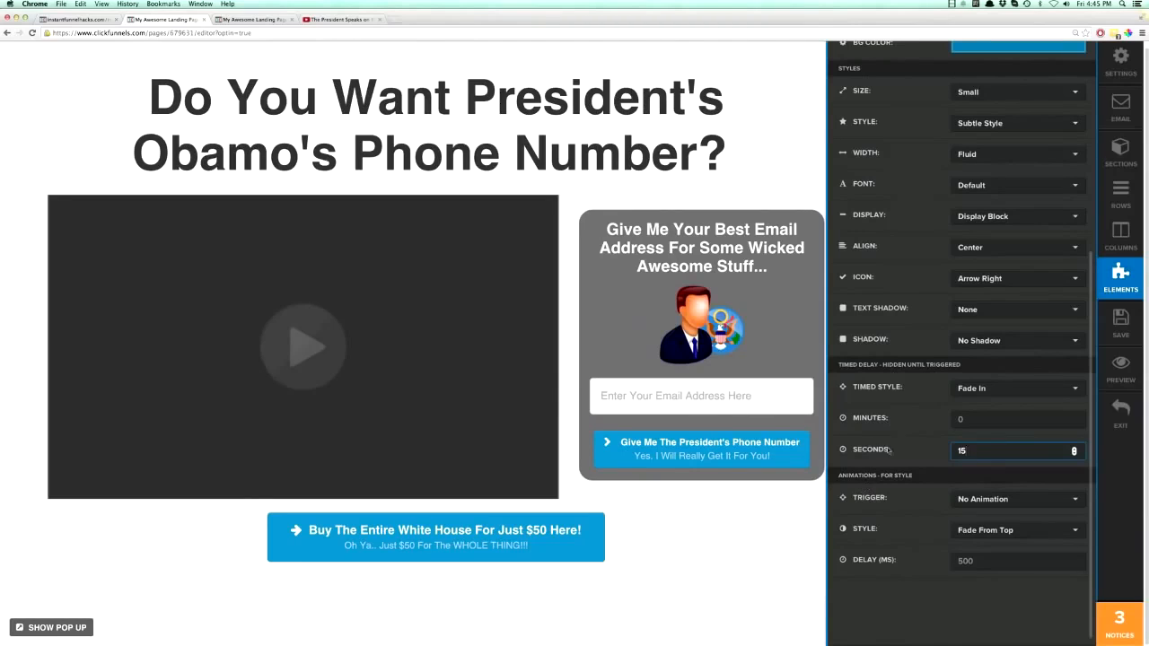
left_click(780, 513)
left_click(1119, 321)
left_click(254, 19)
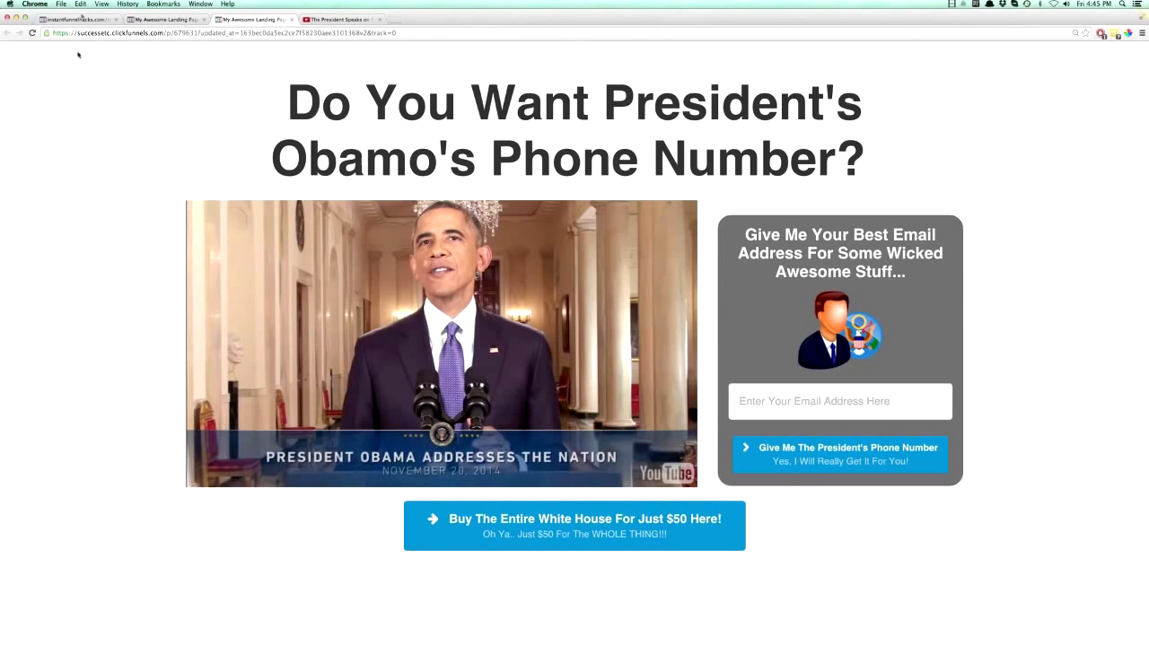
- Delete the "Buy The Entire White House" button from the one-column row below the video in the editor
left_click(155, 20)
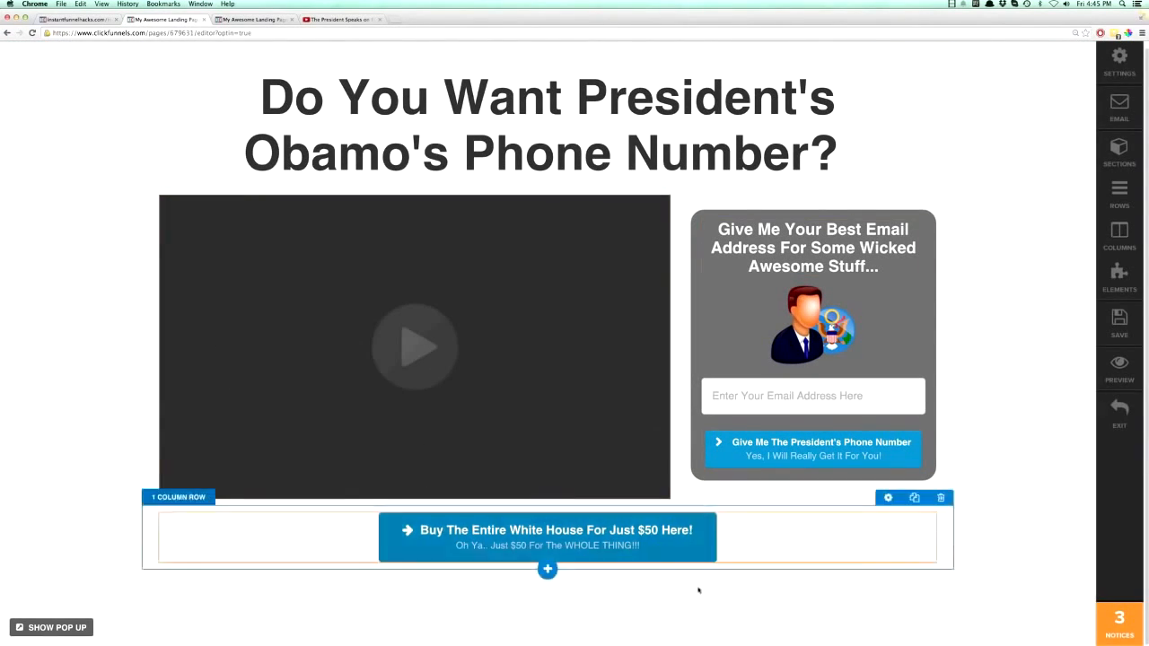
left_click(924, 505)
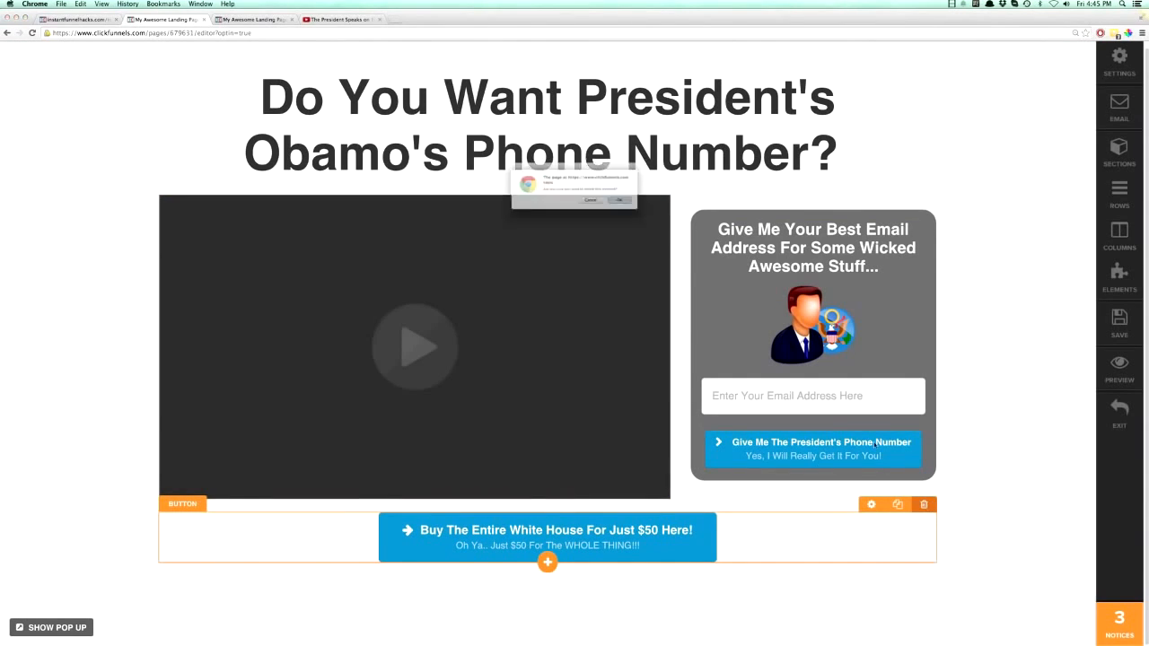
left_click(642, 207)
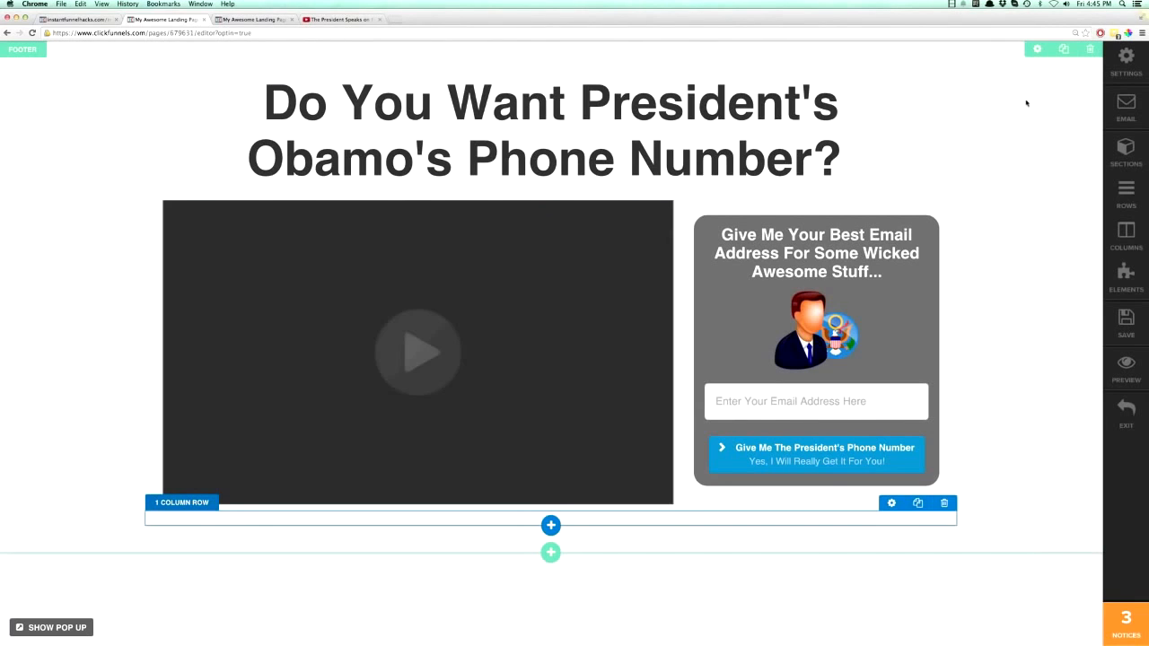
- Set the footer section's background image to the blue gears-and-clouds picture from your uploaded images
left_click(1037, 50)
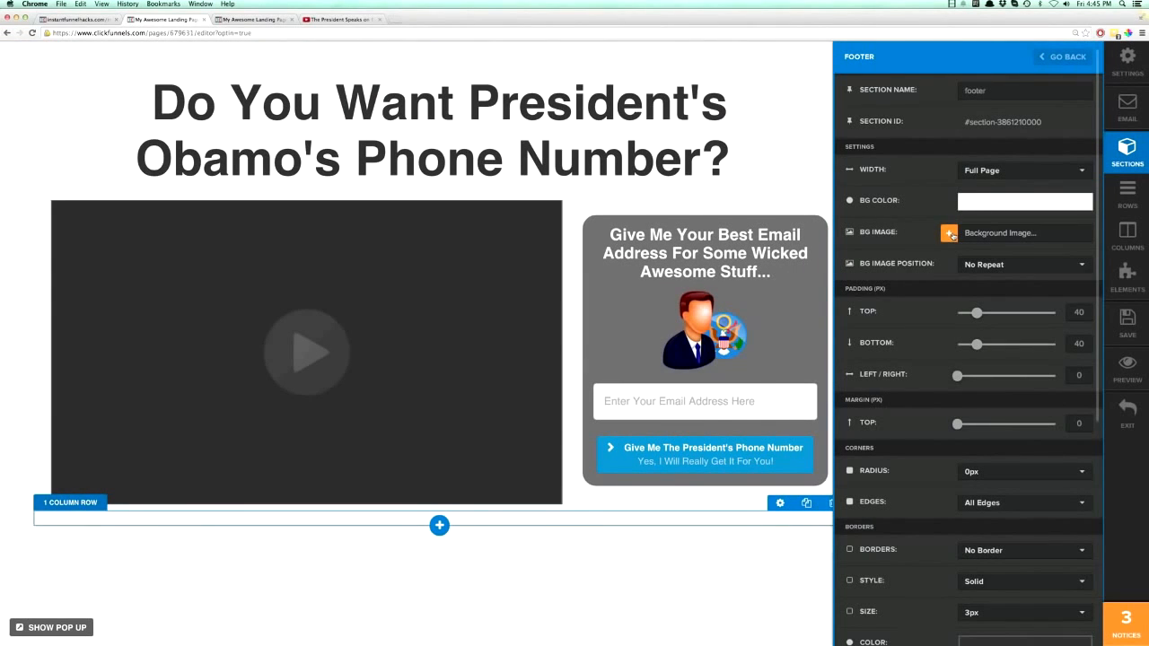
left_click(949, 235)
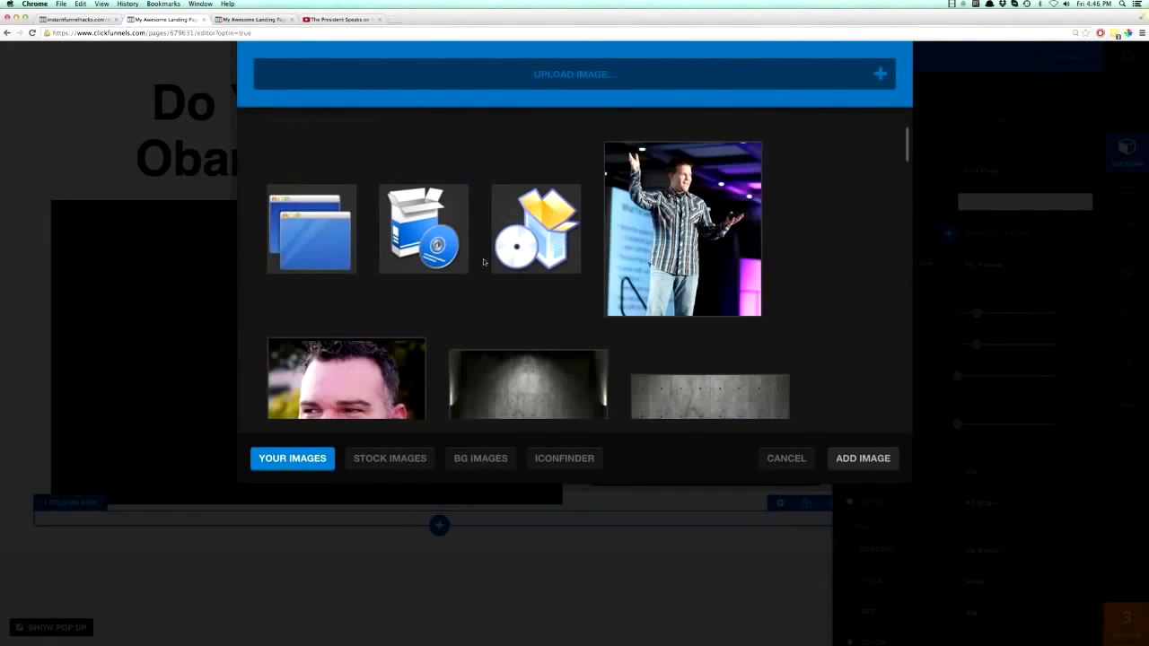
scroll(501, 256, "down", 12)
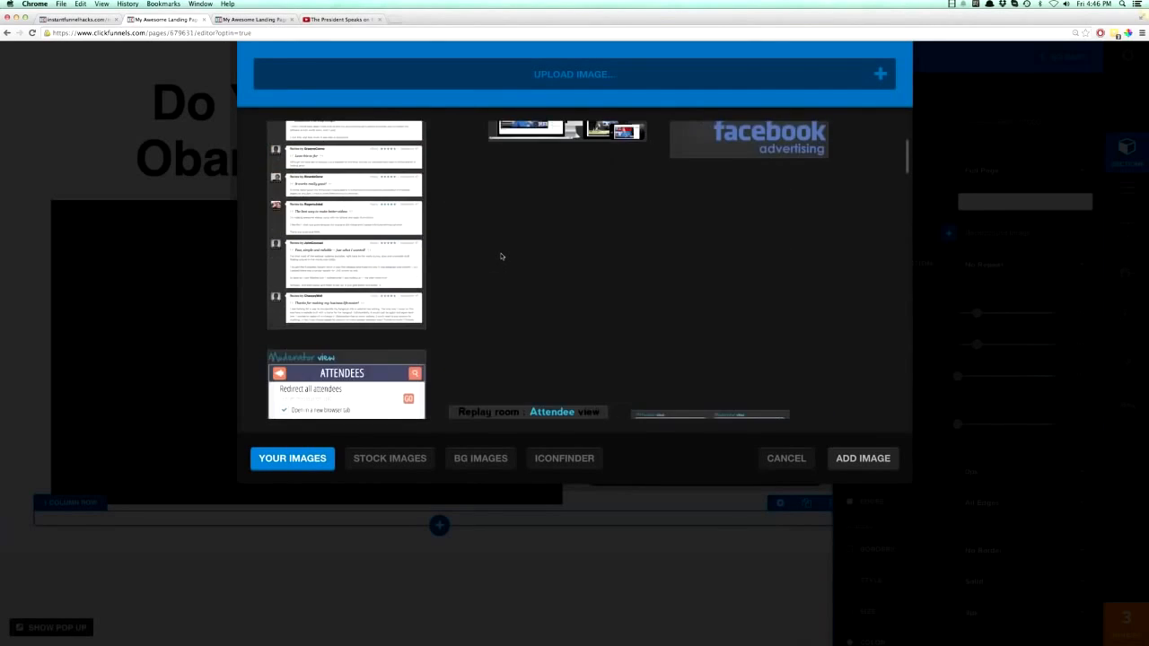
scroll(501, 257, "down", 10)
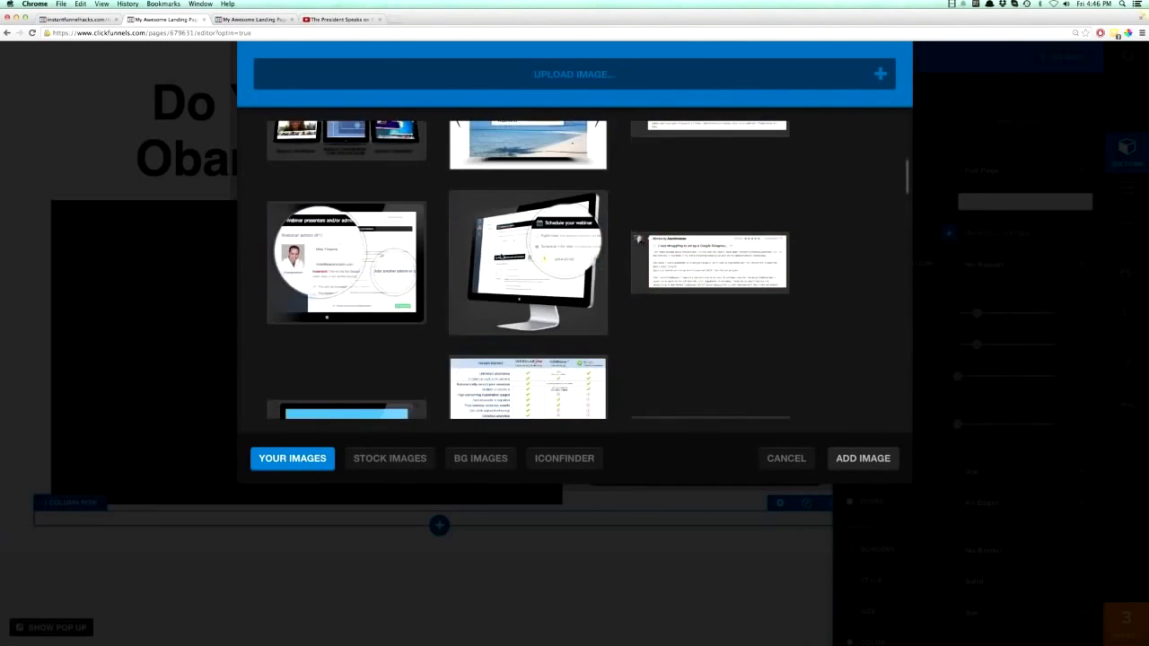
scroll(500, 256, "down", 10)
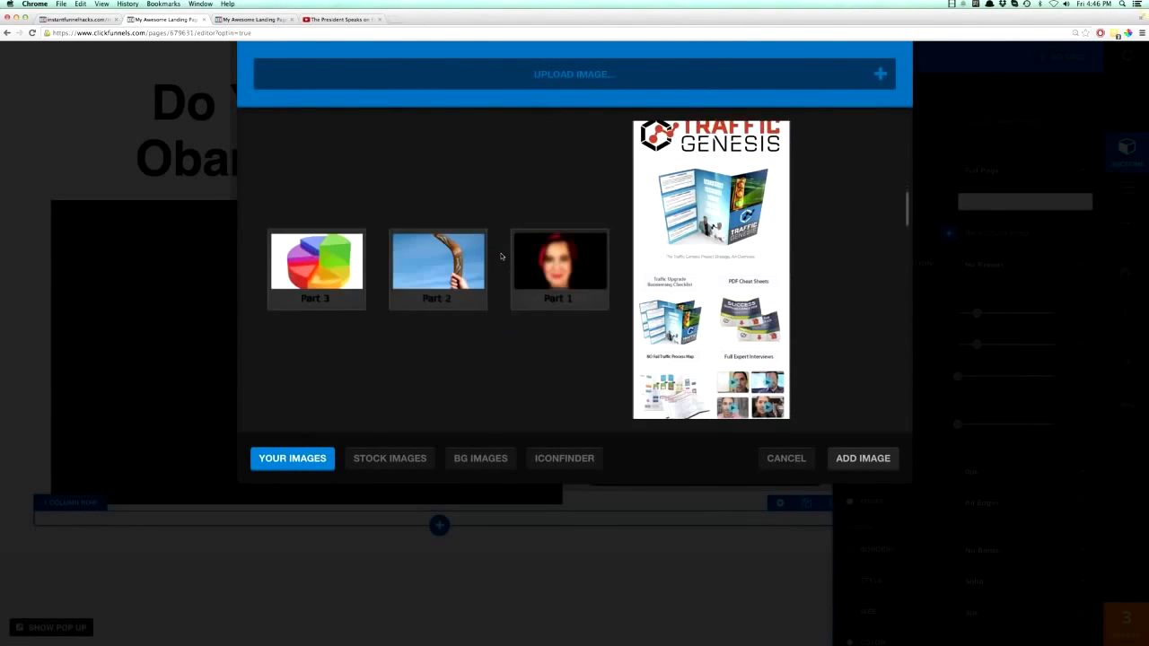
scroll(501, 257, "down", 10)
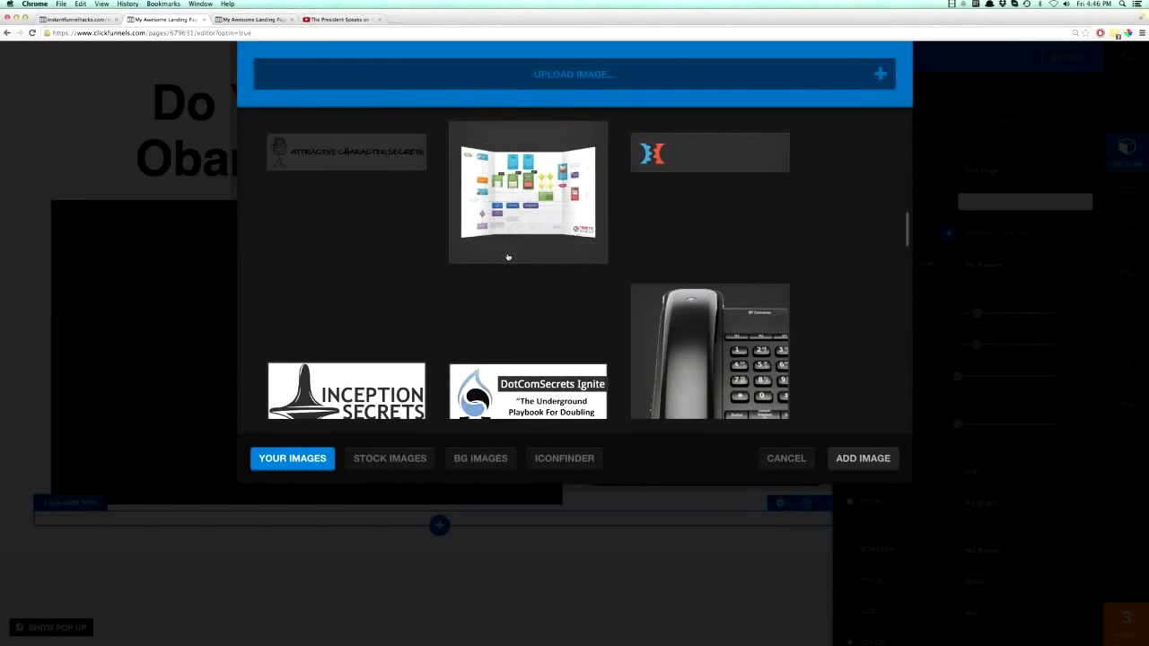
scroll(509, 256, "down", 10)
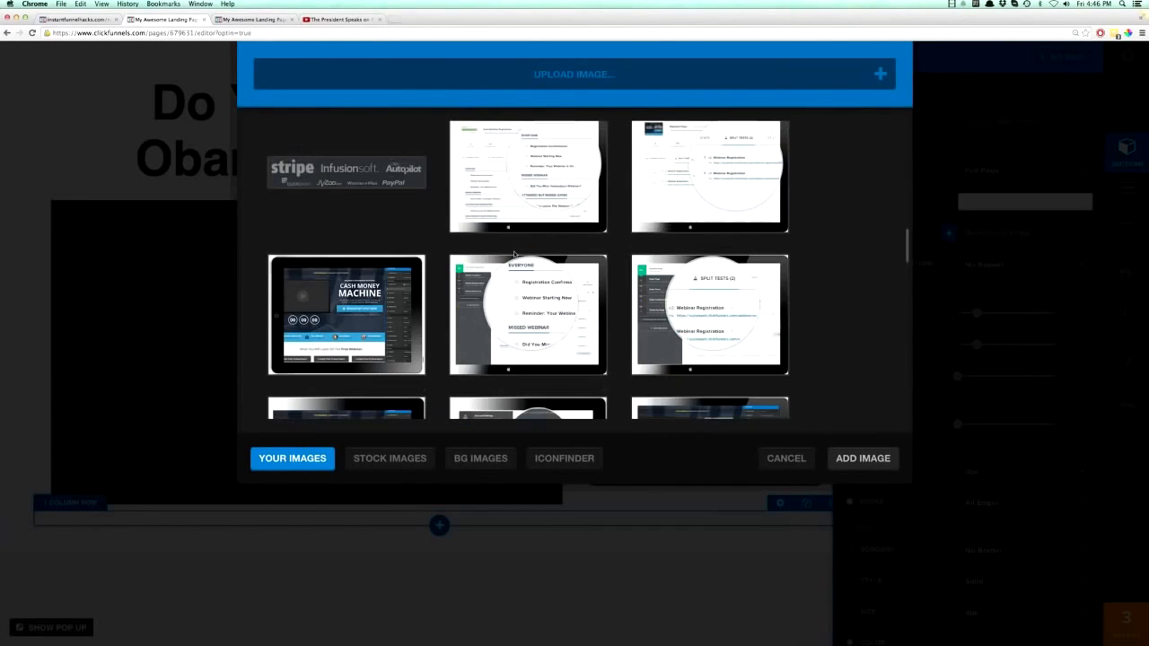
scroll(515, 254, "down", 3)
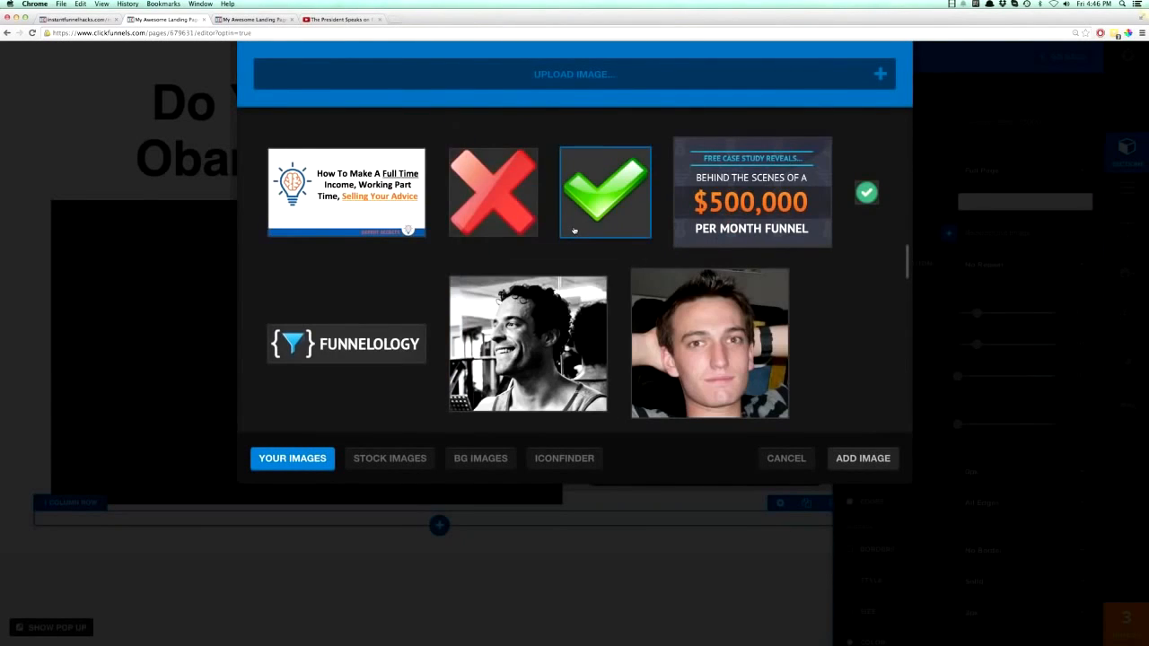
scroll(575, 230, "up", 3)
left_click(574, 223)
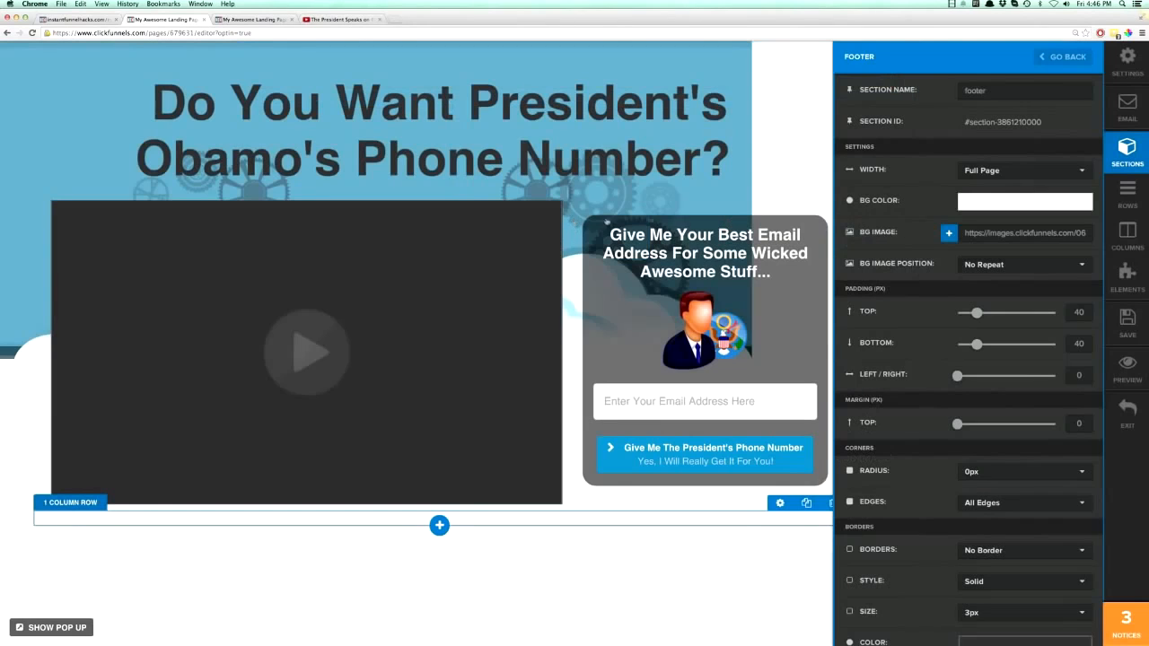
- Try the Full Center Fit position for the footer's background image, and settle on Fill 100% Width
left_click(981, 264)
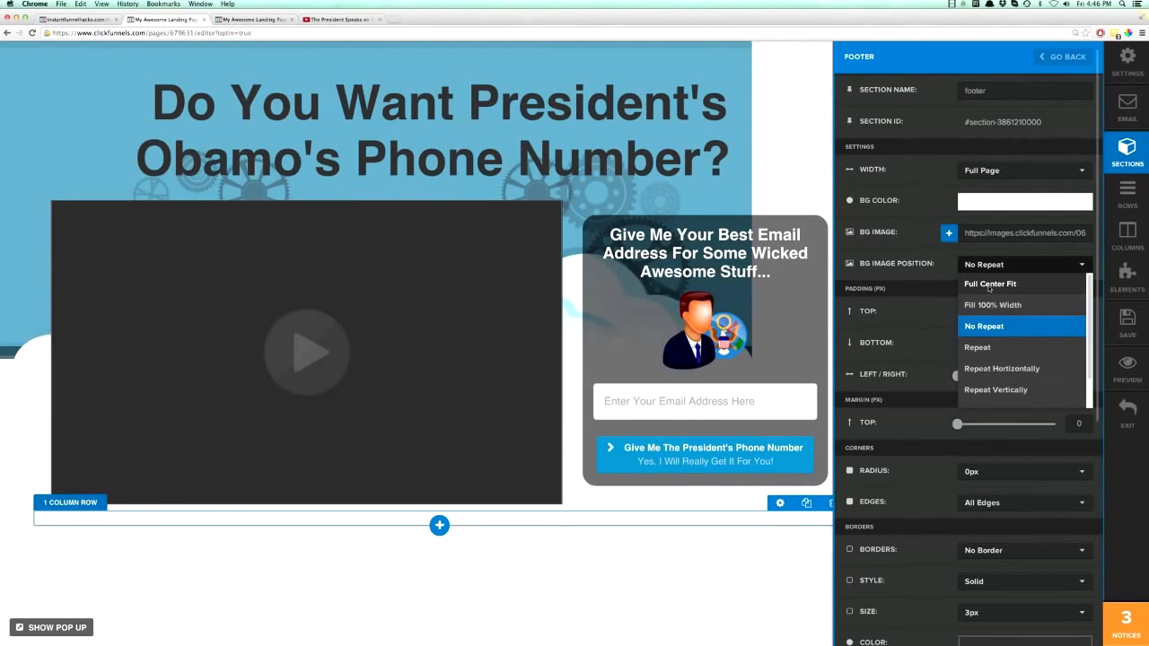
left_click(988, 286)
left_click(989, 264)
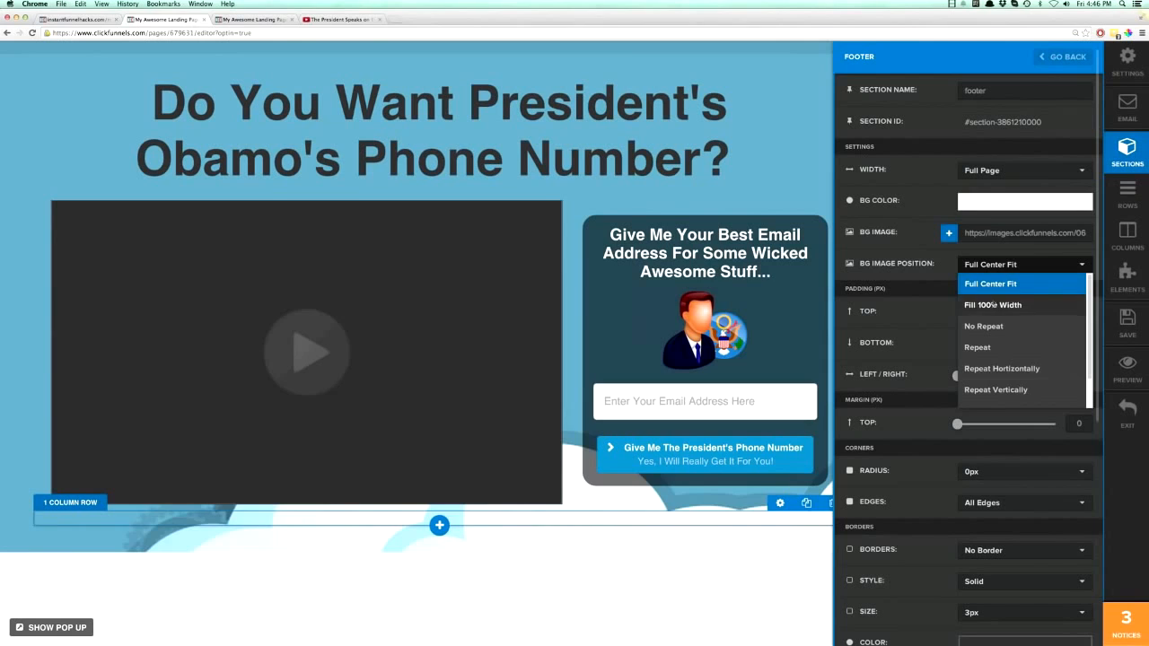
left_click(993, 303)
left_click(792, 148)
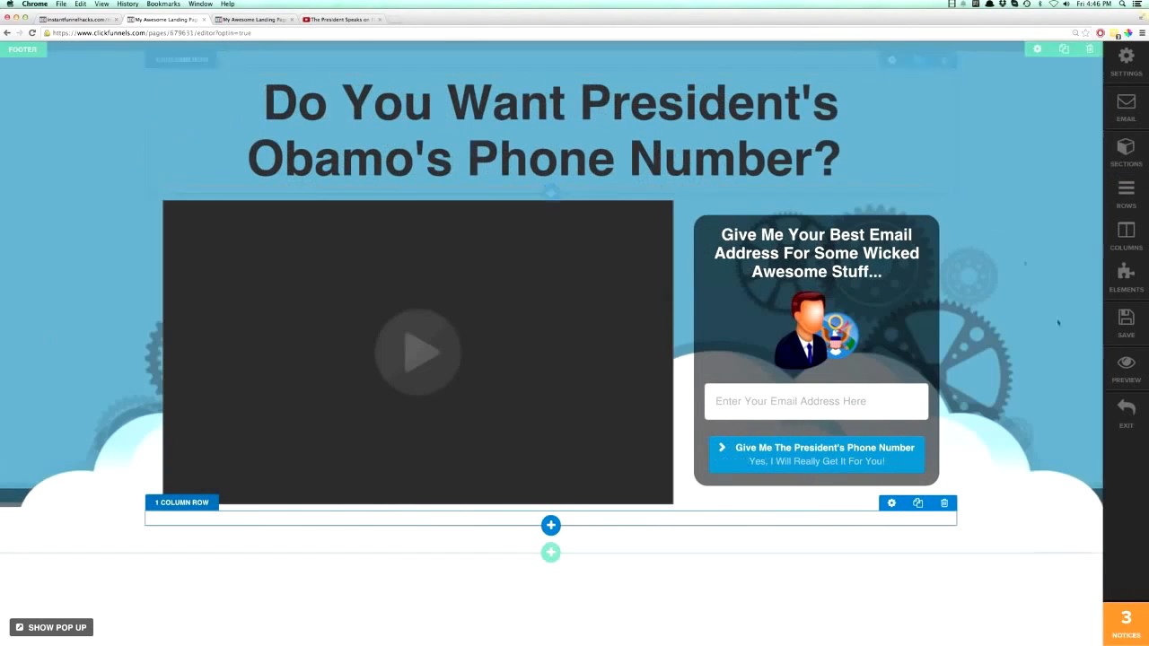
- Save the page, check the new background on the published landing page, and return to the editor
left_click(1126, 322)
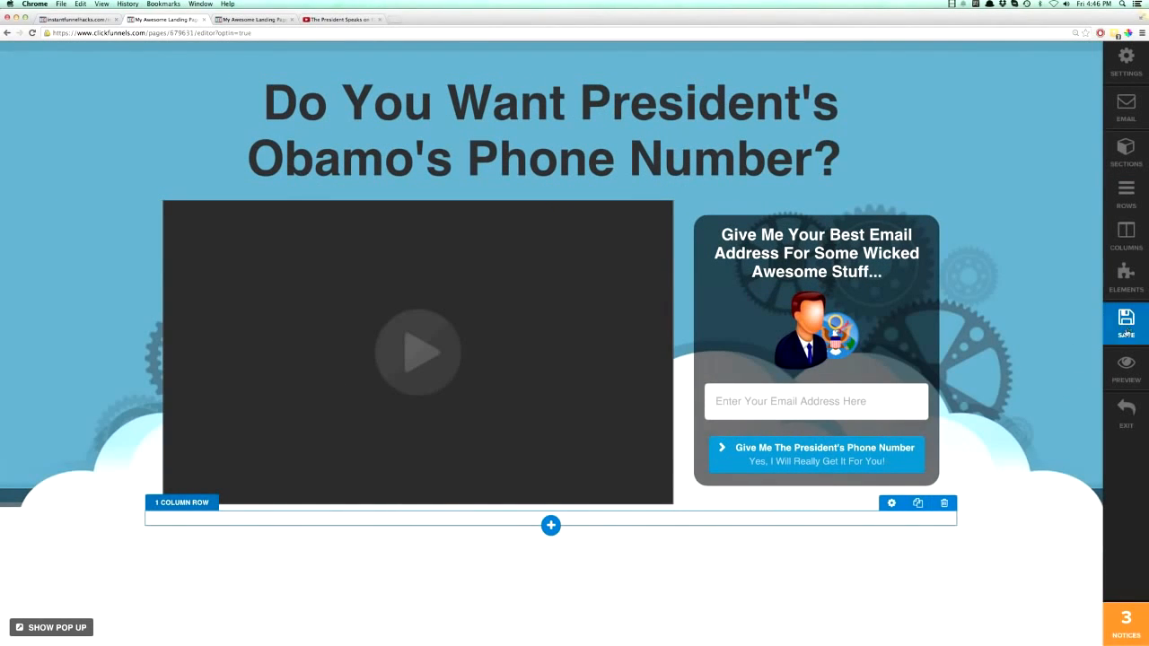
left_click(258, 19)
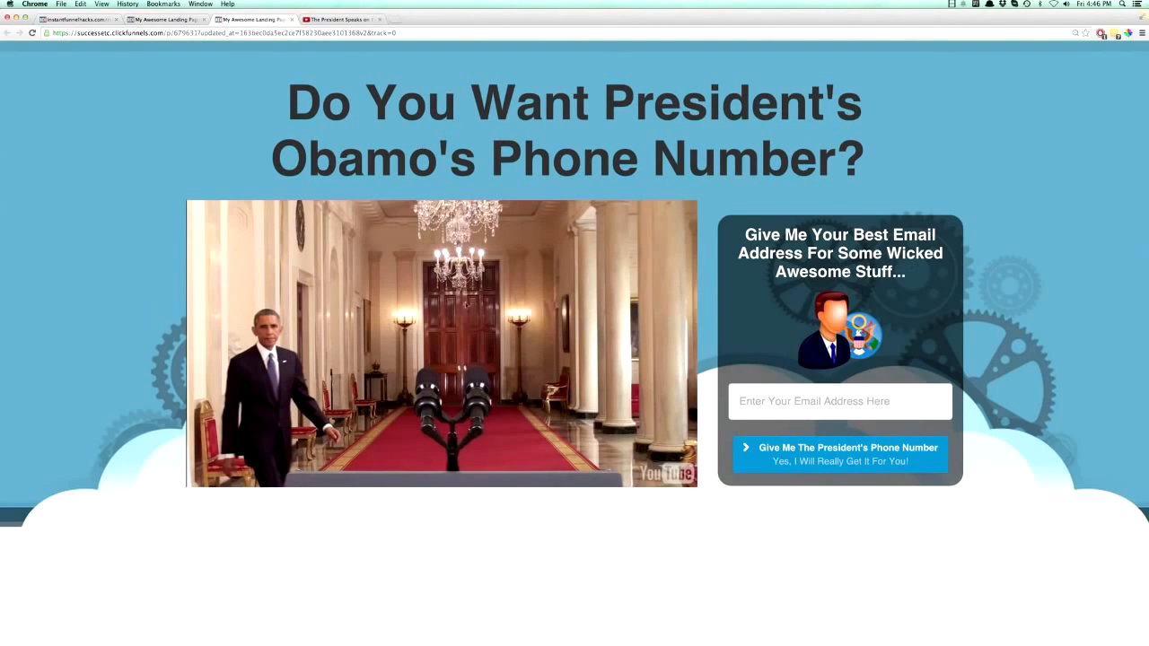
left_click(166, 18)
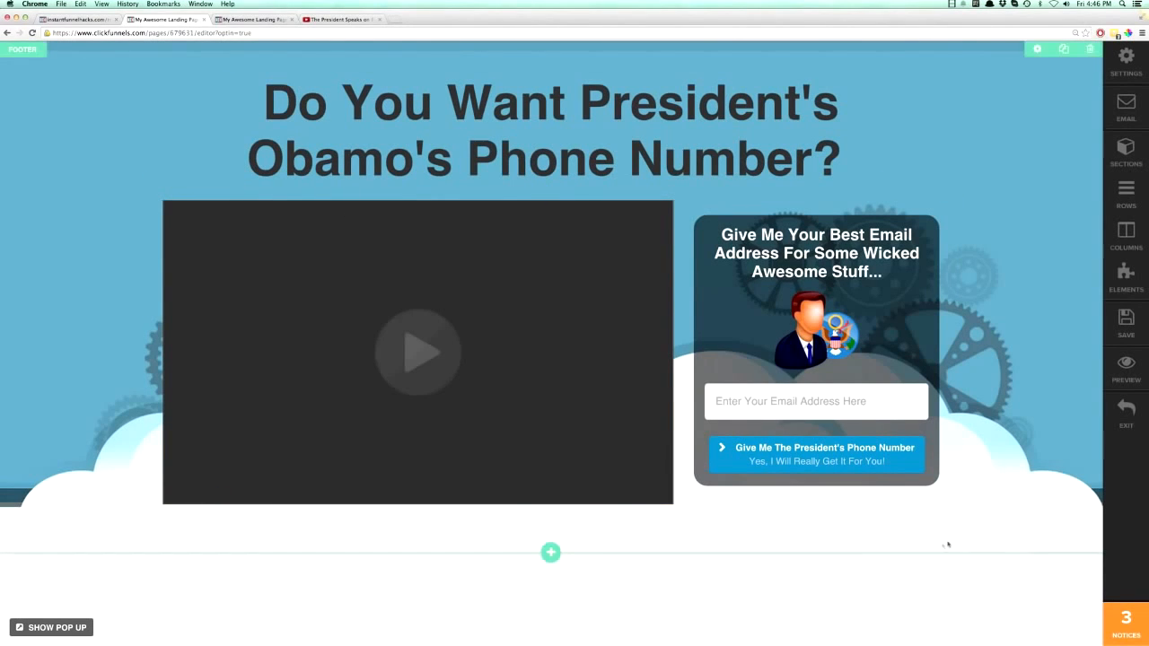
- Add a new section below the footer section and set its width to Full Page
left_click(552, 553)
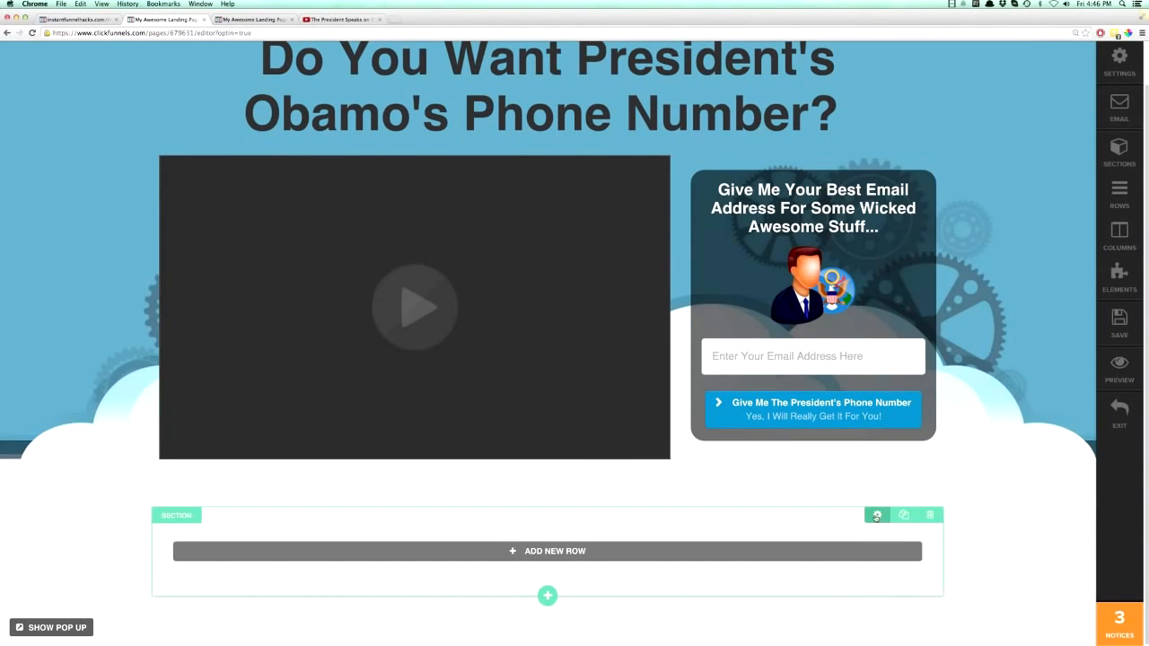
left_click(878, 516)
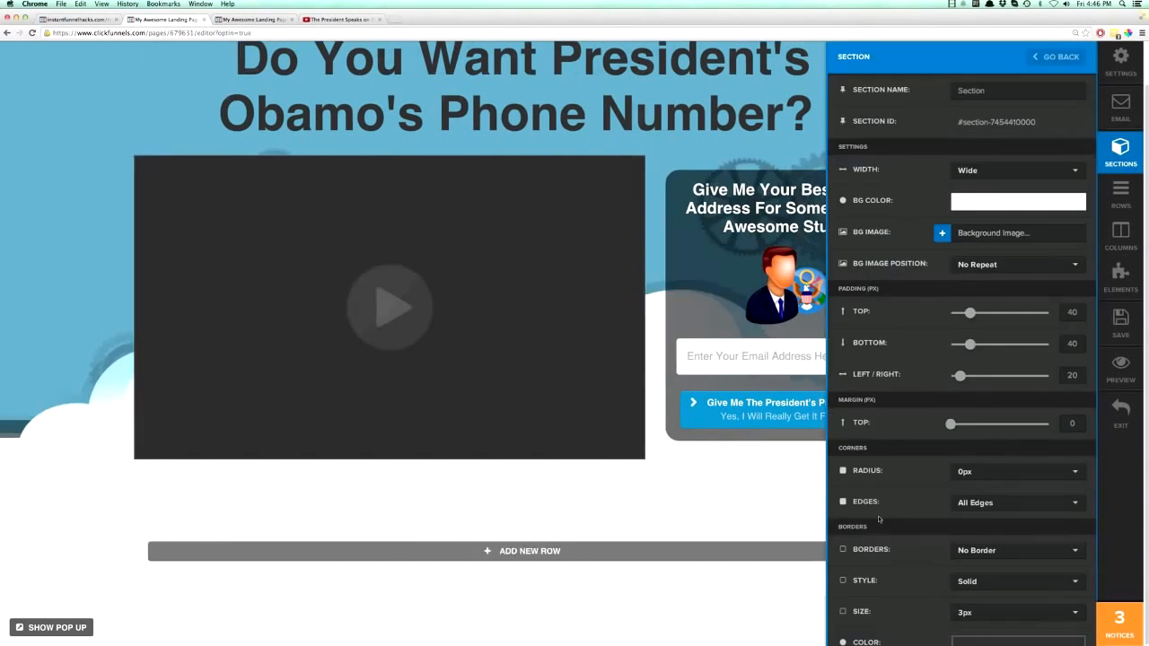
left_click(981, 171)
left_click(981, 192)
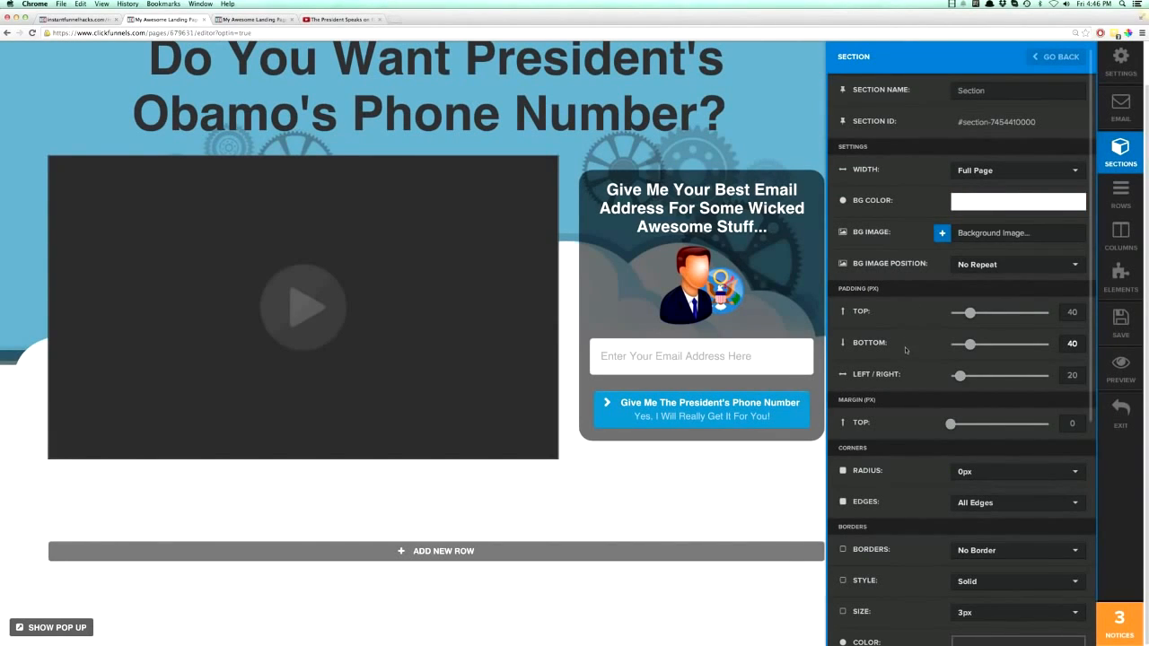
- Give the new section a Top & Bottom Border
scroll(908, 350, "down", 5)
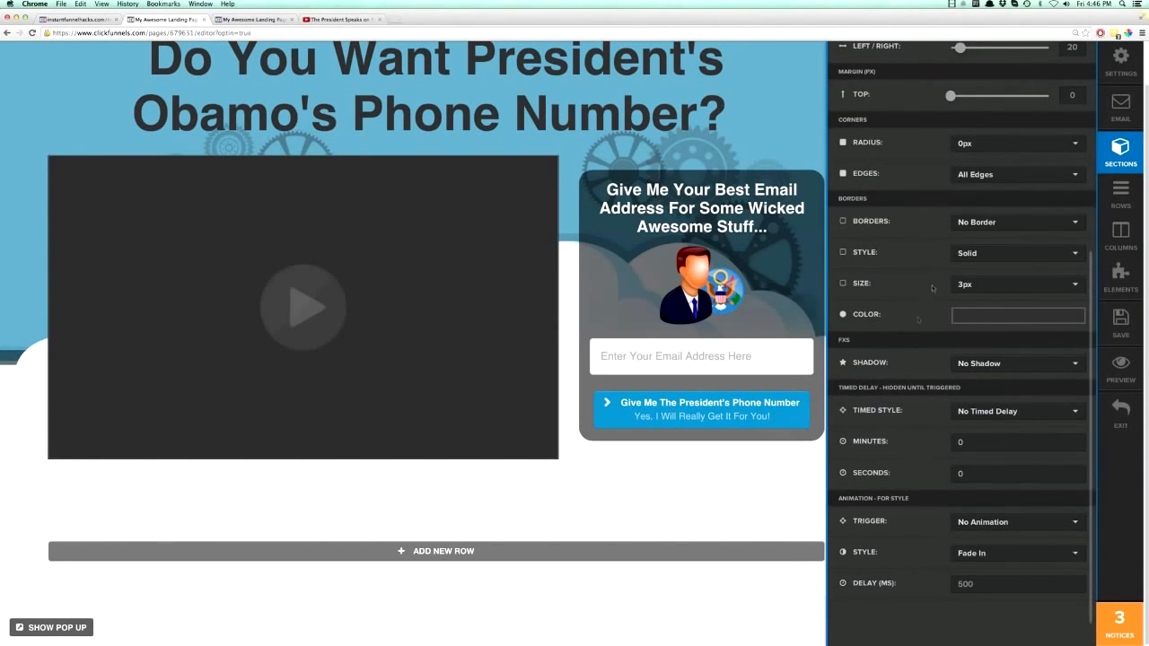
left_click(976, 224)
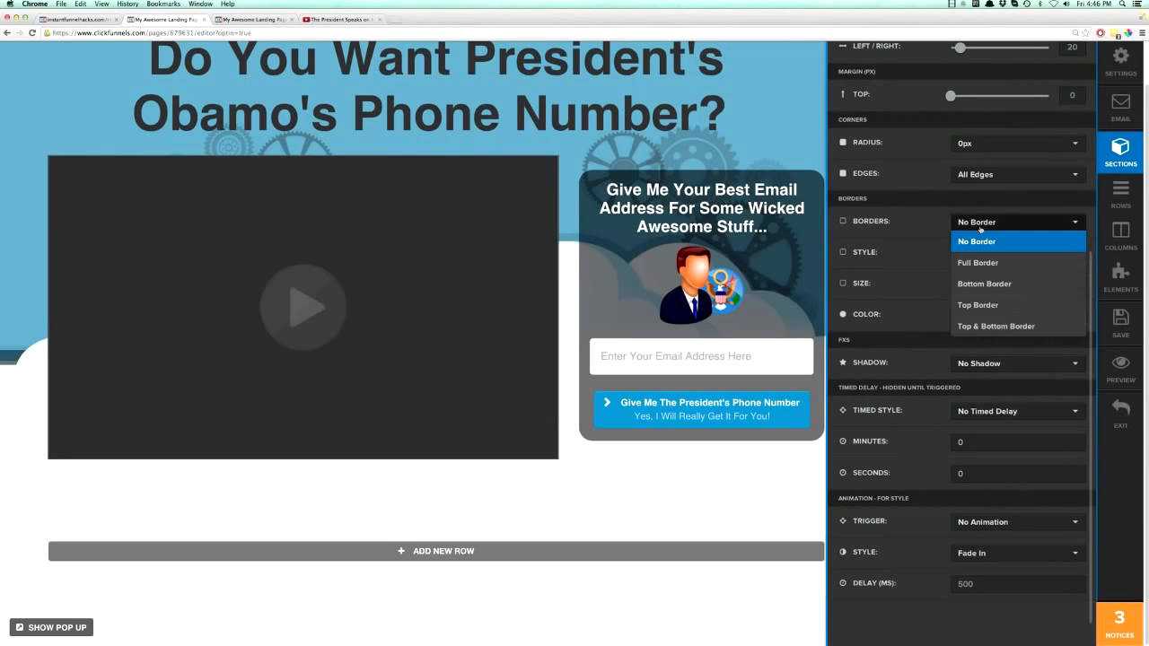
left_click(977, 327)
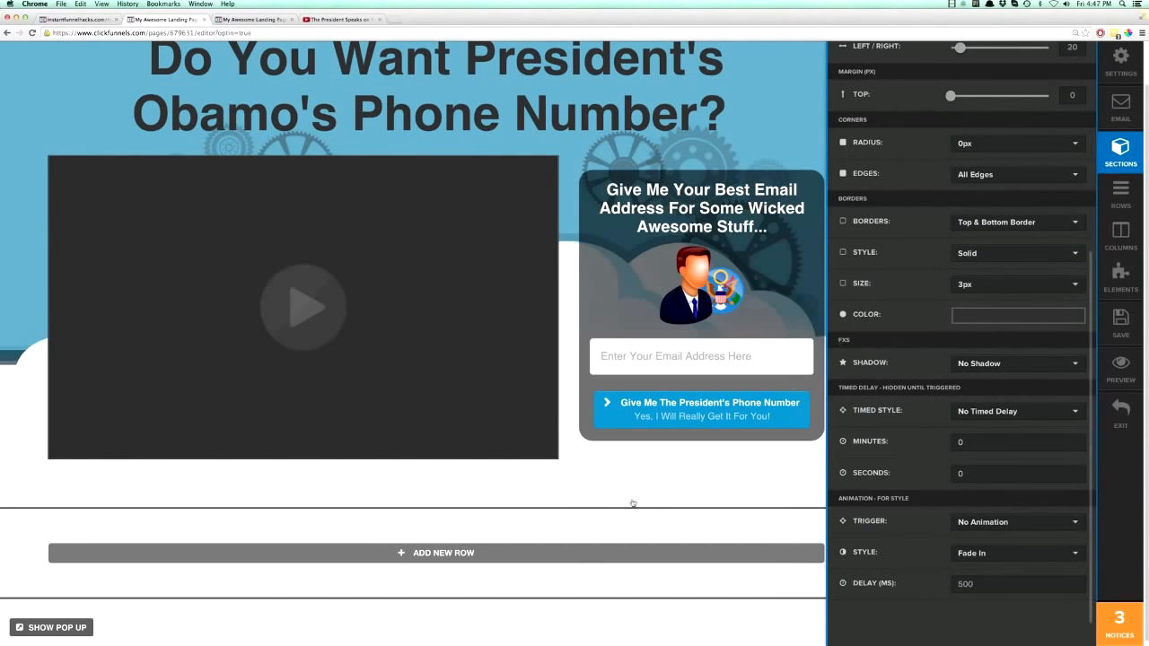
left_click(579, 499)
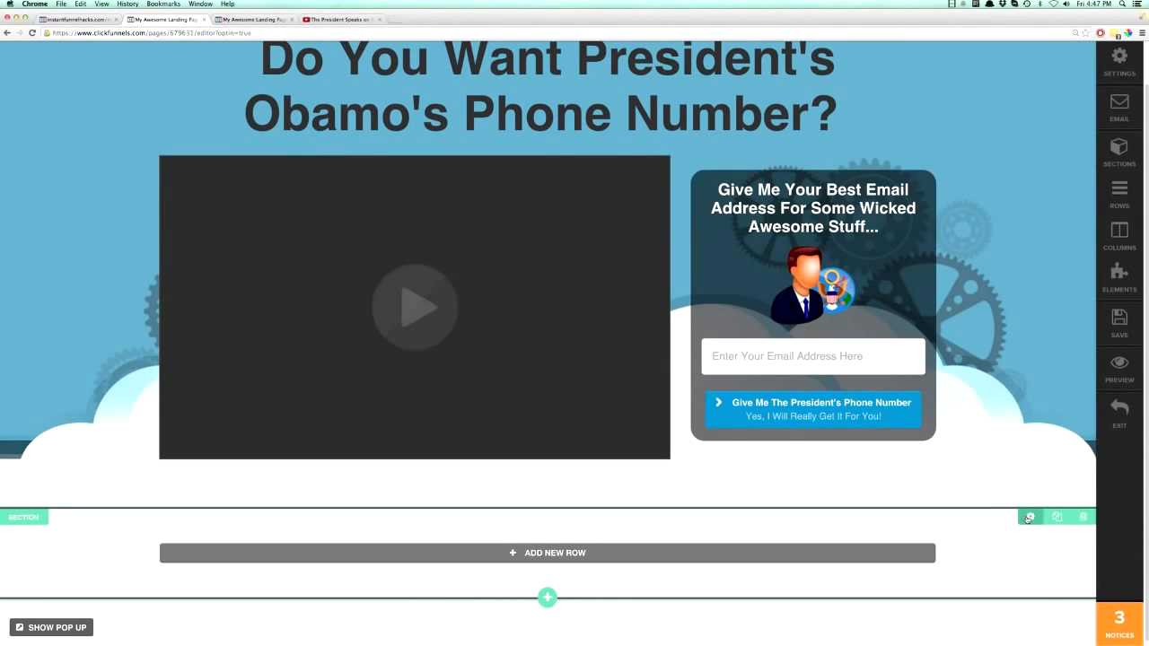
- Set the new section's background color to light blue, rgb(136, 202, 236)
left_click(1029, 517)
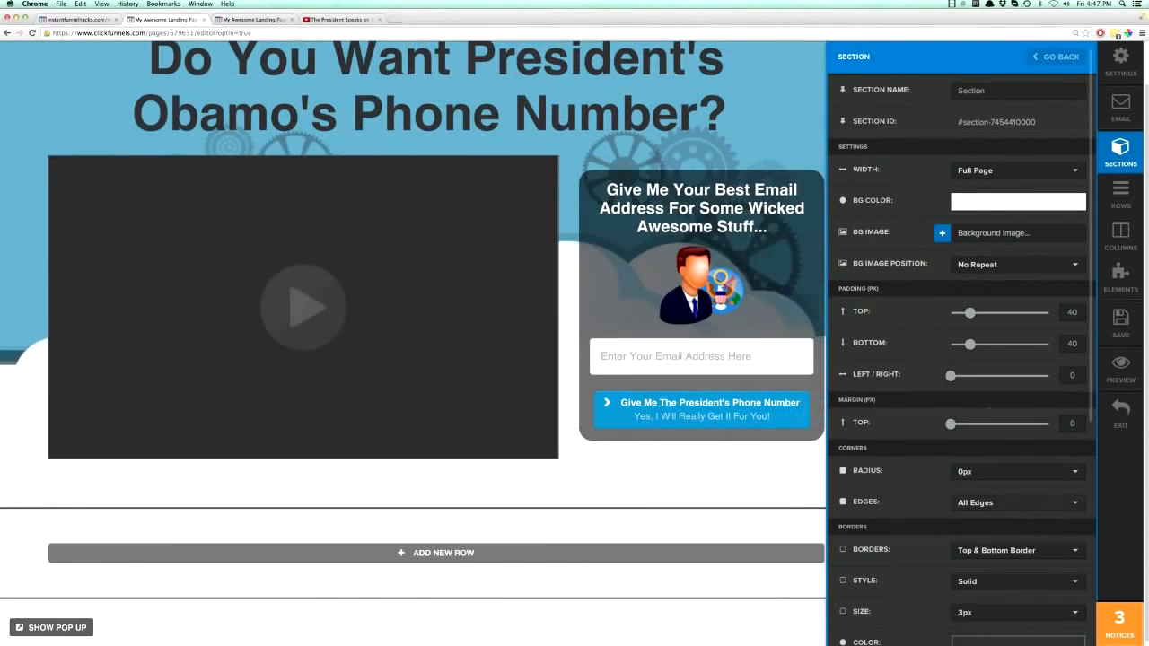
left_click(964, 206)
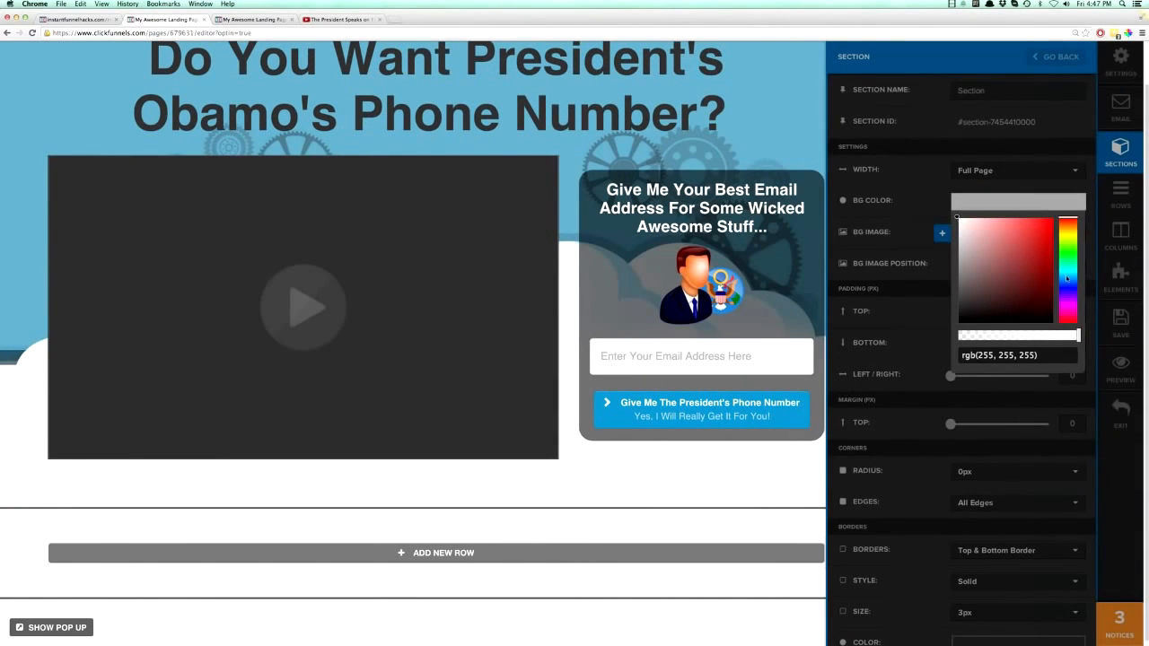
left_click_drag(1066, 280, 1067, 283)
mouse_move(959, 218)
left_mouse_down()
mouse_move(1028, 236)
mouse_move(998, 228)
left_mouse_up()
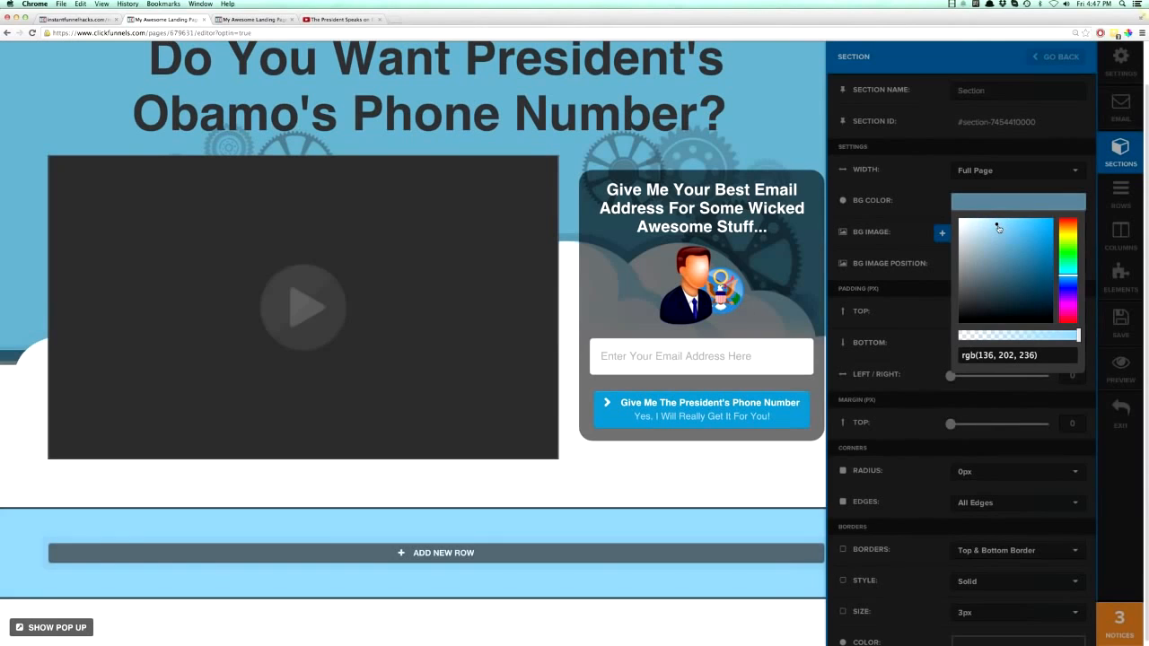
left_click(800, 465)
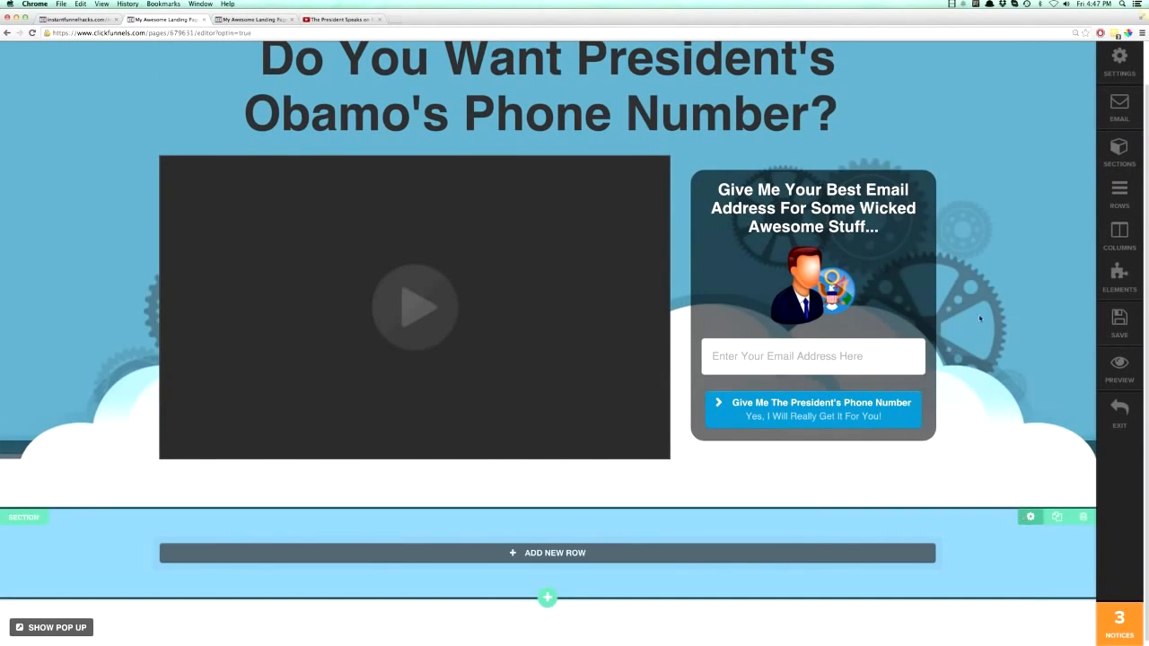
- Copy the new section's background color value from its settings
left_click(1031, 517)
left_click(969, 207)
left_click_drag(962, 355, 1042, 356)
right_click(1015, 357)
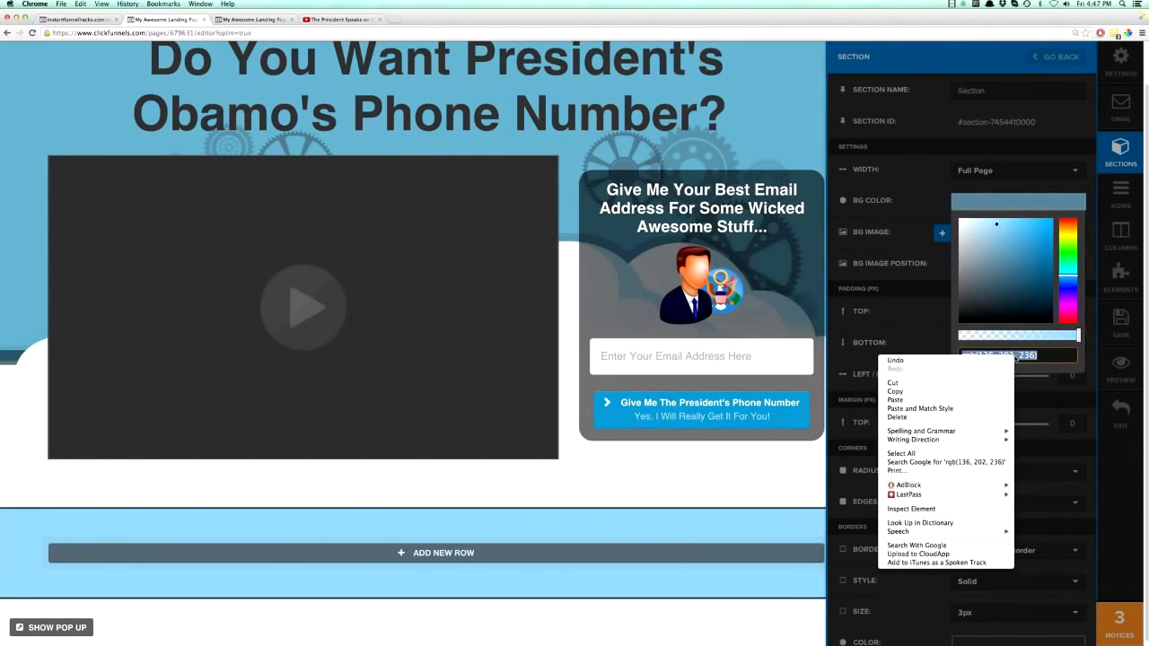
left_click(967, 393)
left_click(800, 442)
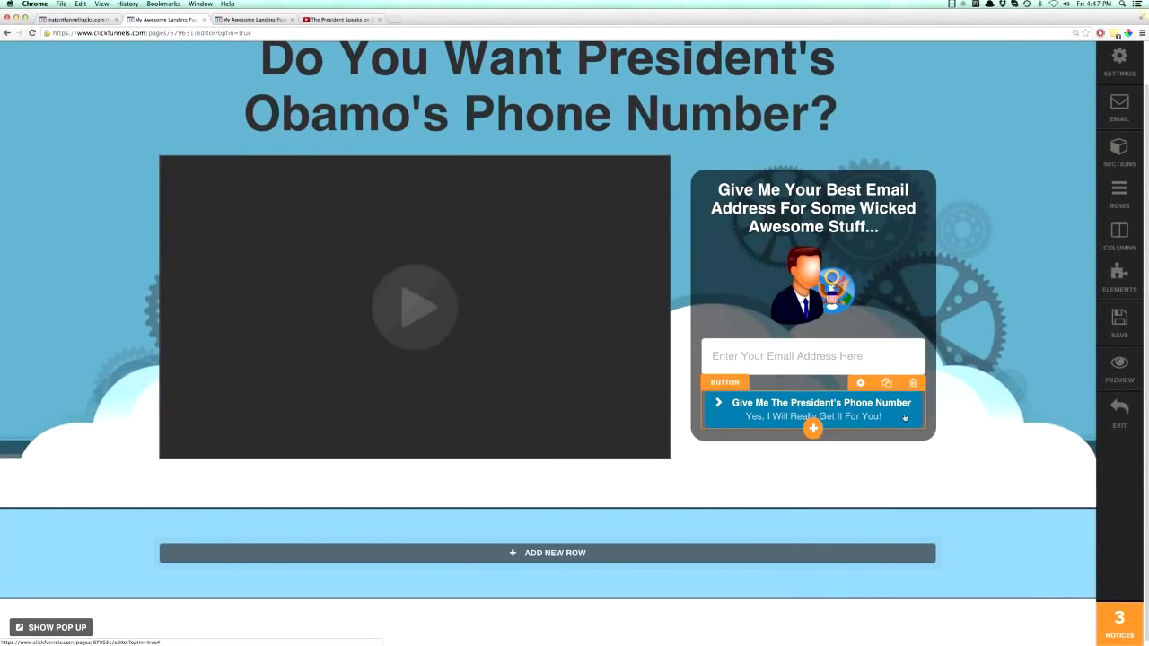
- Paste the copied light blue value as the background color of the "Give Me The President's Phone Number" button
left_click(905, 418)
left_click(1018, 358)
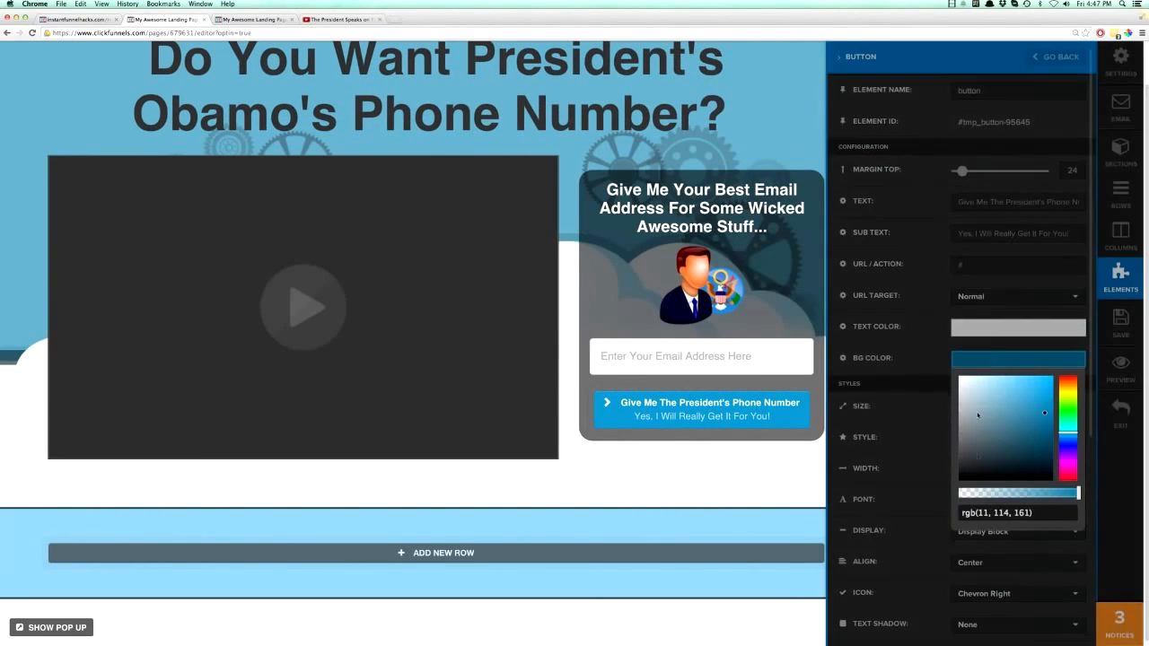
left_click(987, 513)
right_click(981, 512)
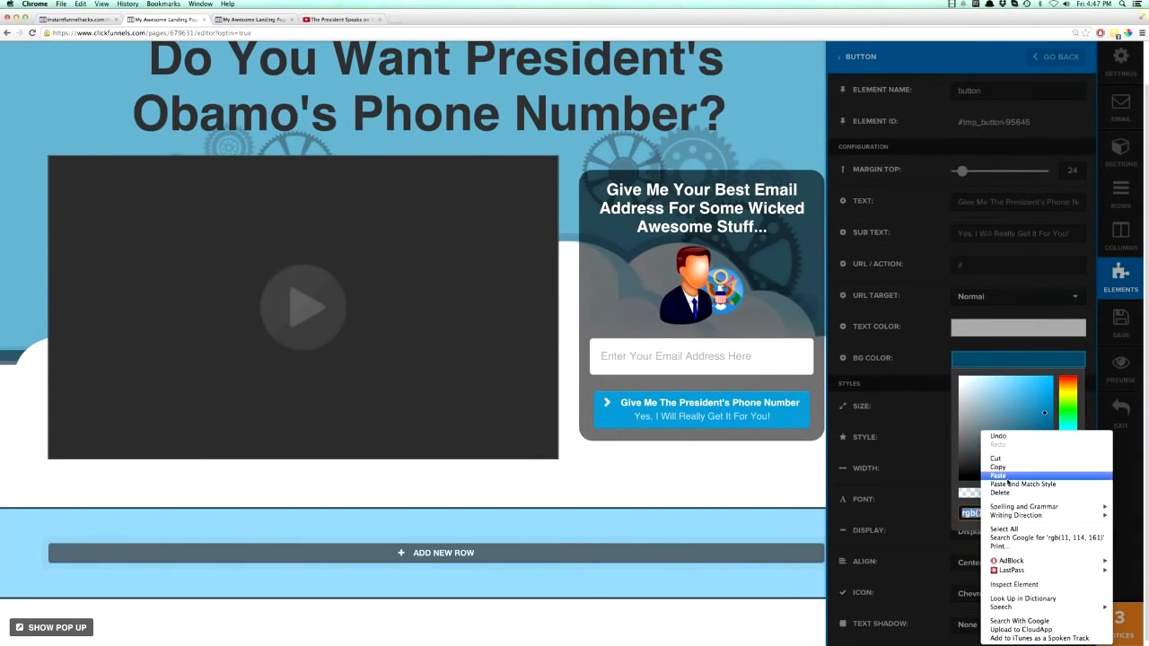
left_click(1005, 476)
left_click(765, 461)
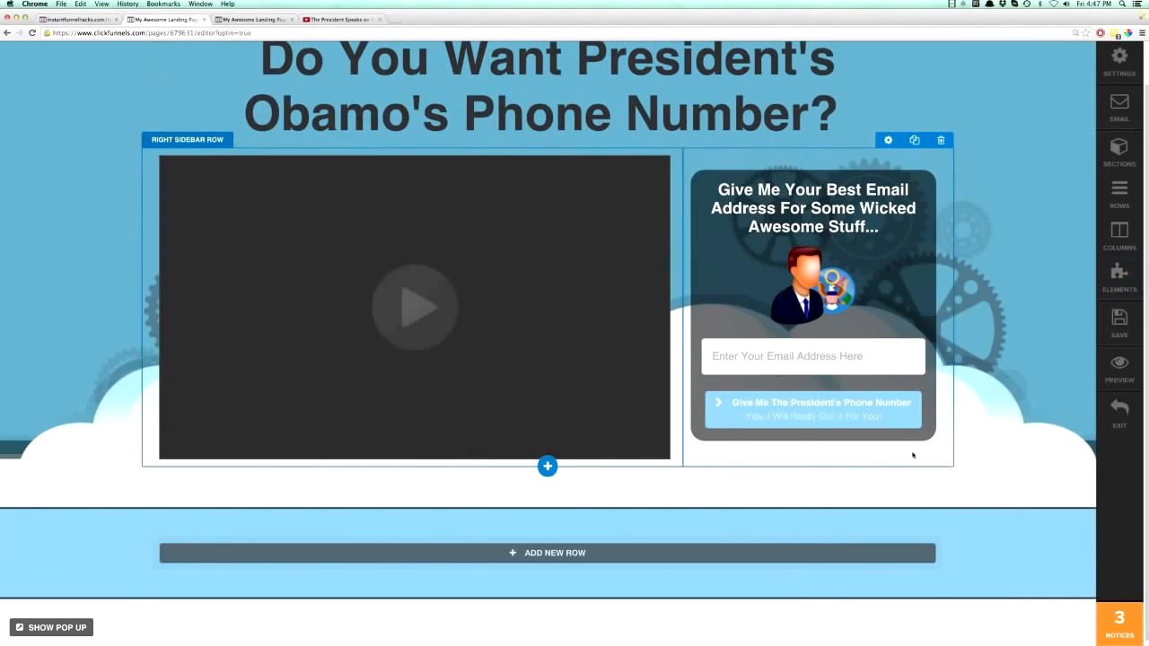
- Set the opt-in button's text color to black, rgb(0, 0, 0)
left_click(854, 411)
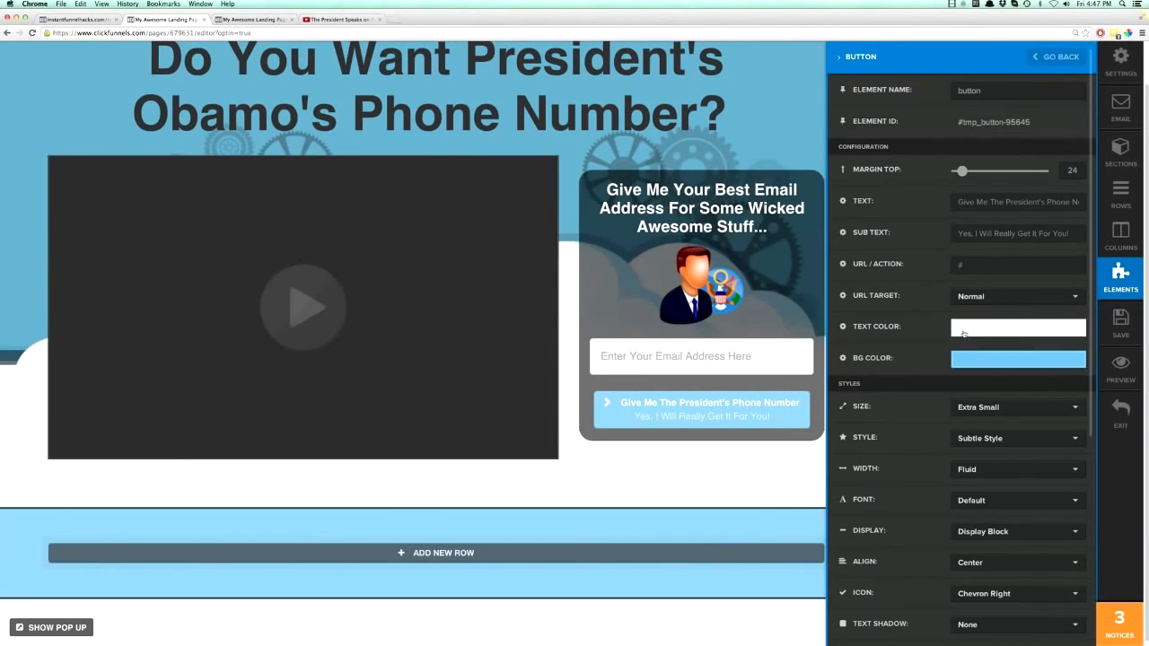
left_click(963, 332)
left_click_drag(957, 350, 948, 466)
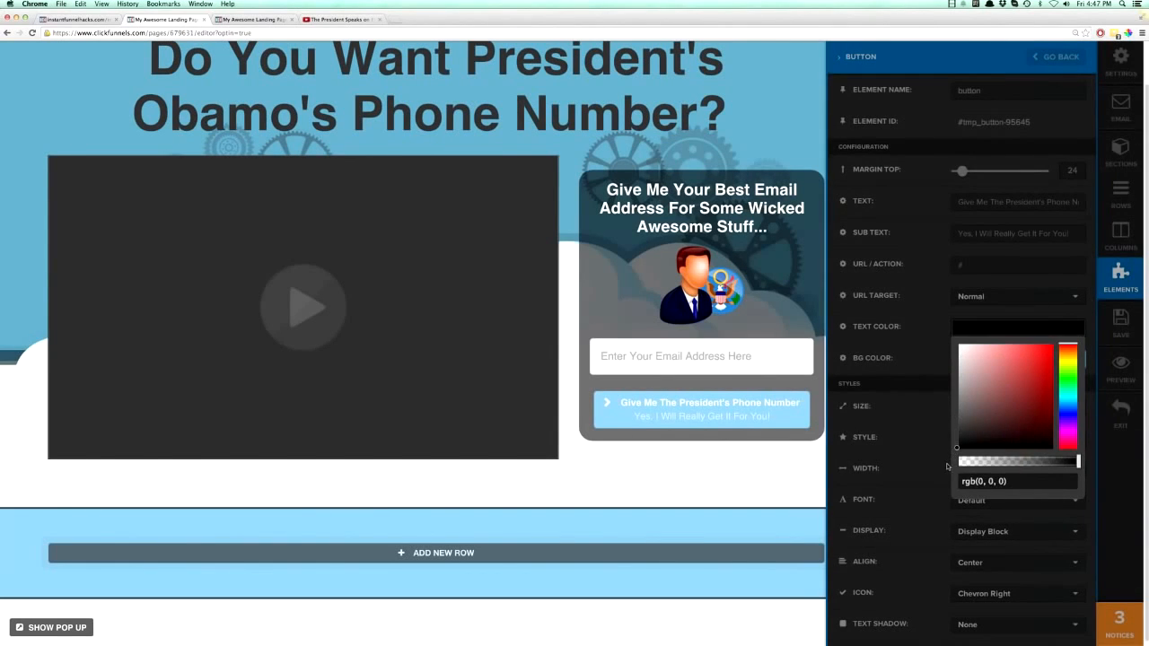
left_click(767, 478)
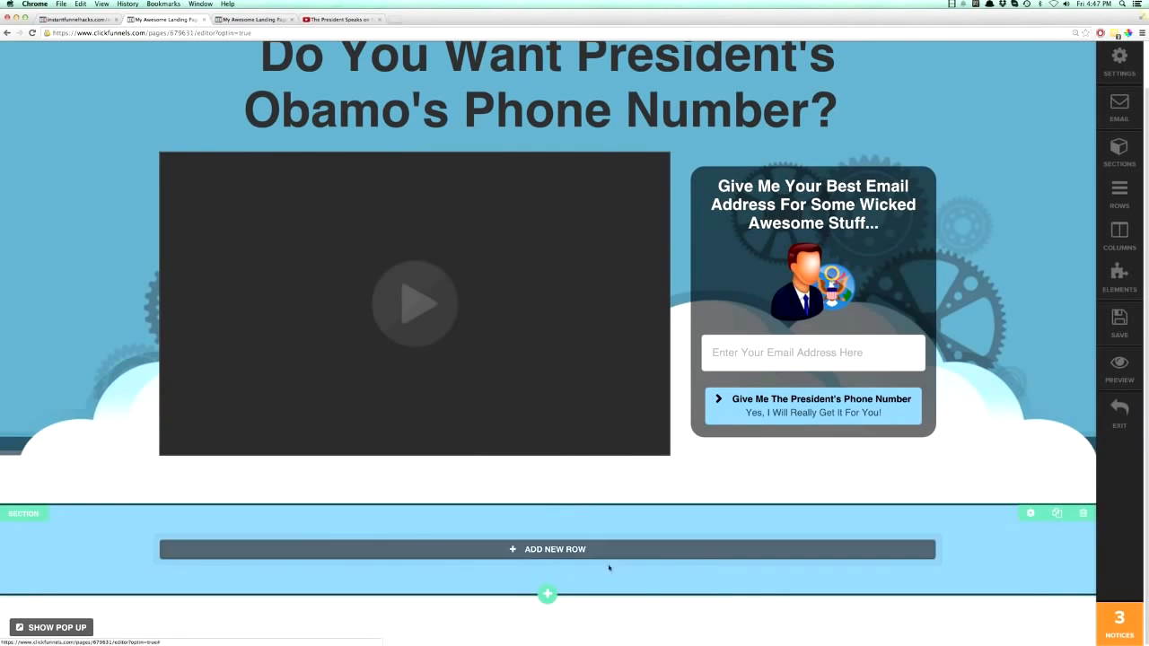
- Add a 3 Column Block row to the light blue section and insert a single image element in its first column
left_click(552, 550)
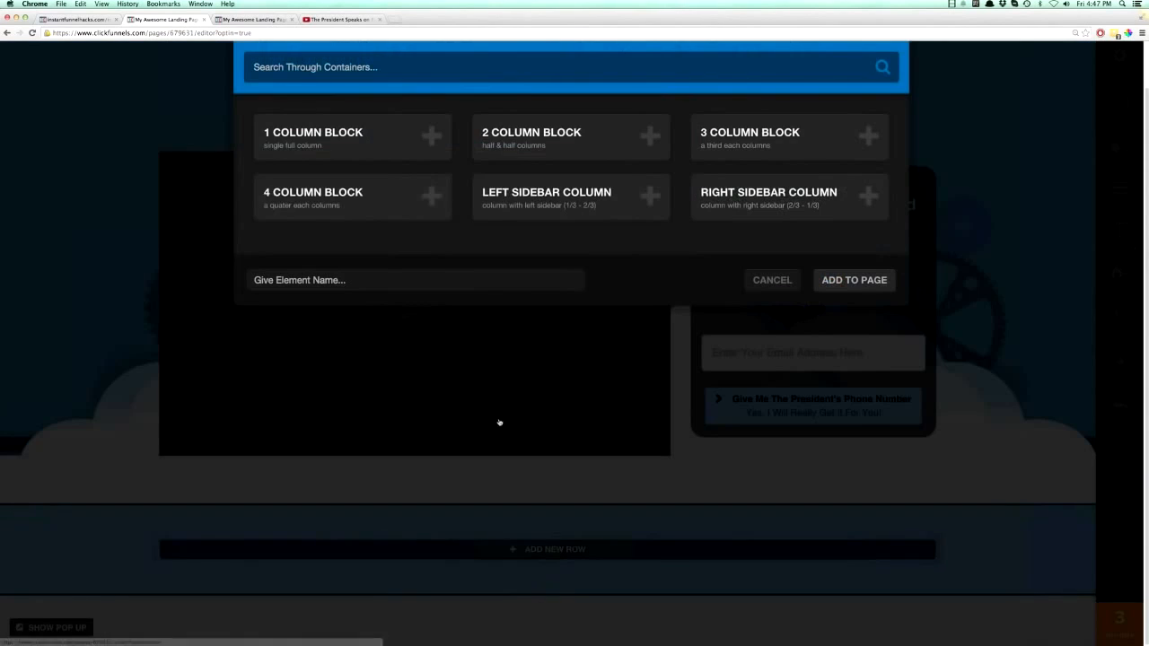
left_click(756, 142)
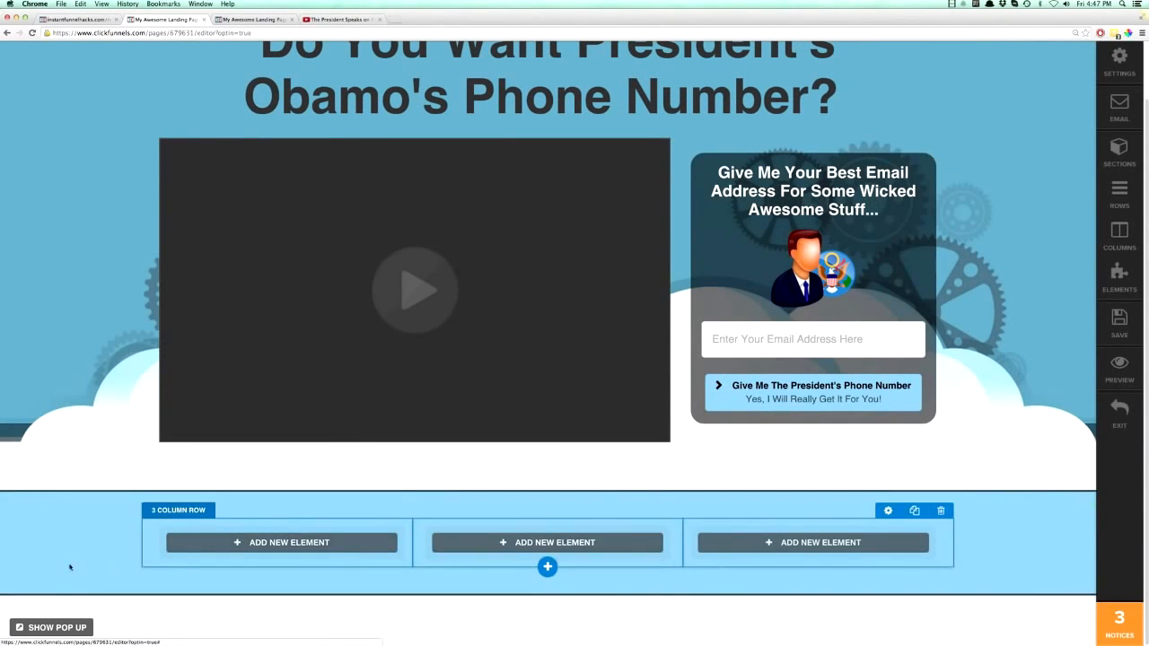
left_click(270, 549)
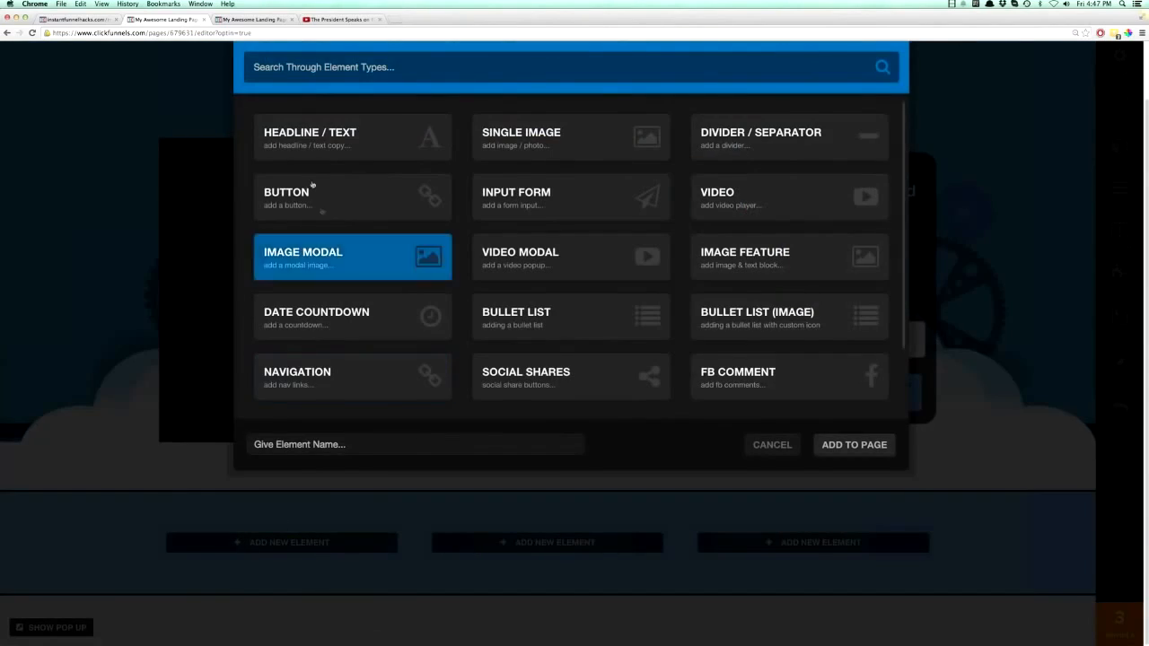
left_click(559, 133)
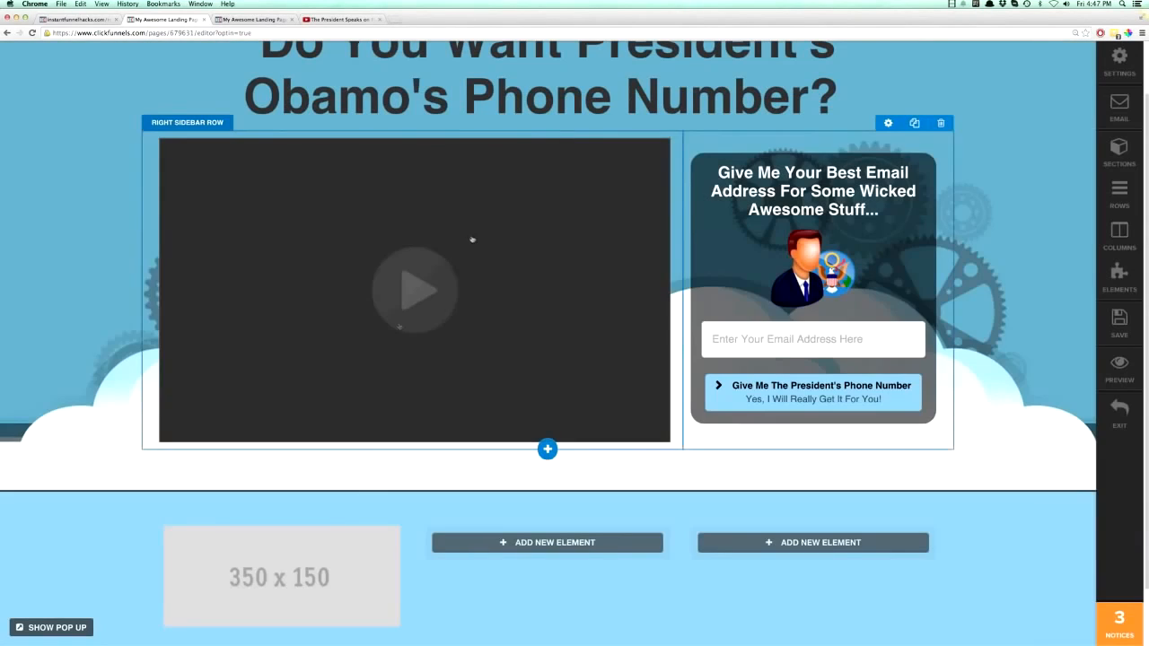
- Replace the 350 x 150 placeholder with the smiling man's selfie photo from the account's own uploaded images
left_click(309, 570)
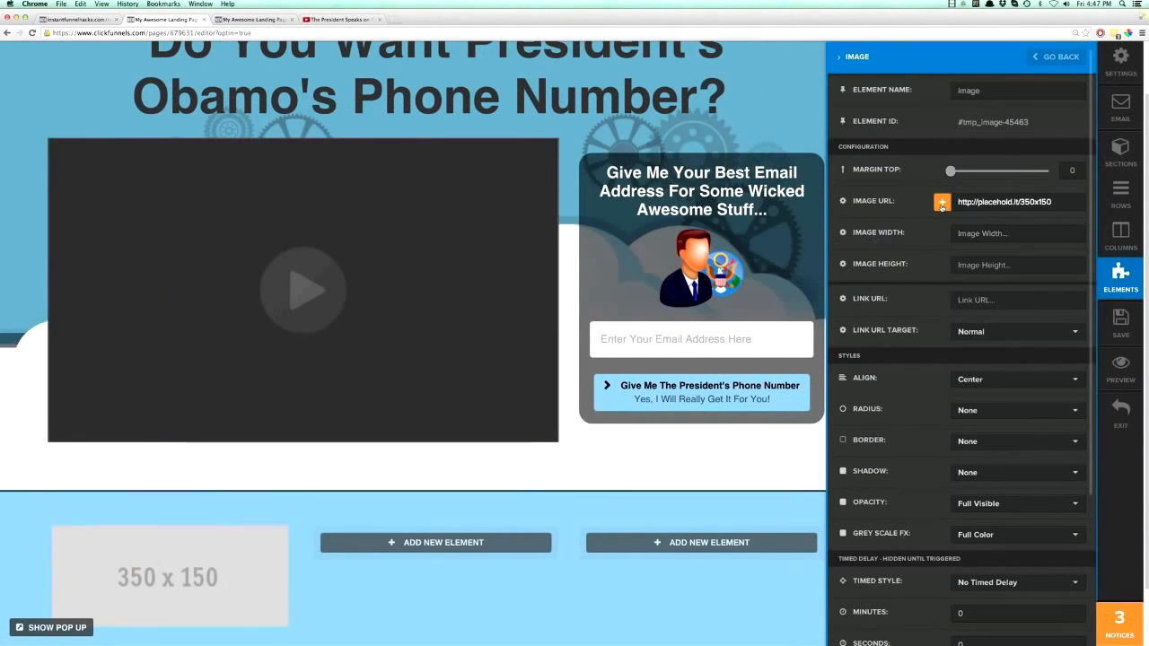
left_click(941, 201)
scroll(462, 307, "down", 5)
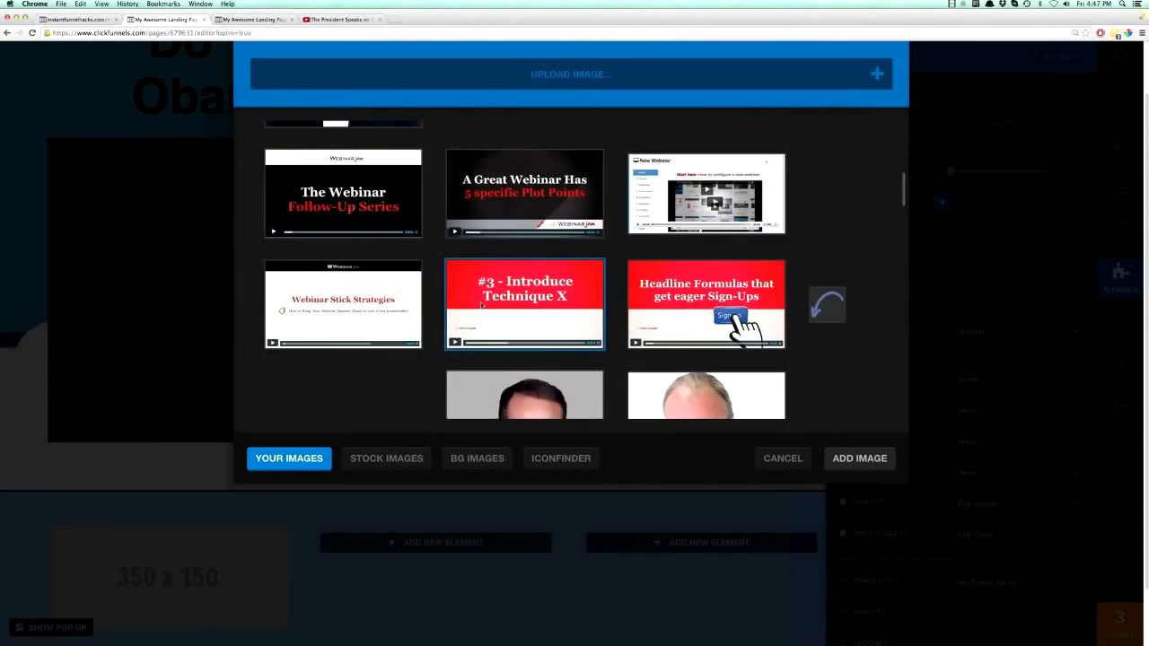
scroll(492, 303, "up", 10)
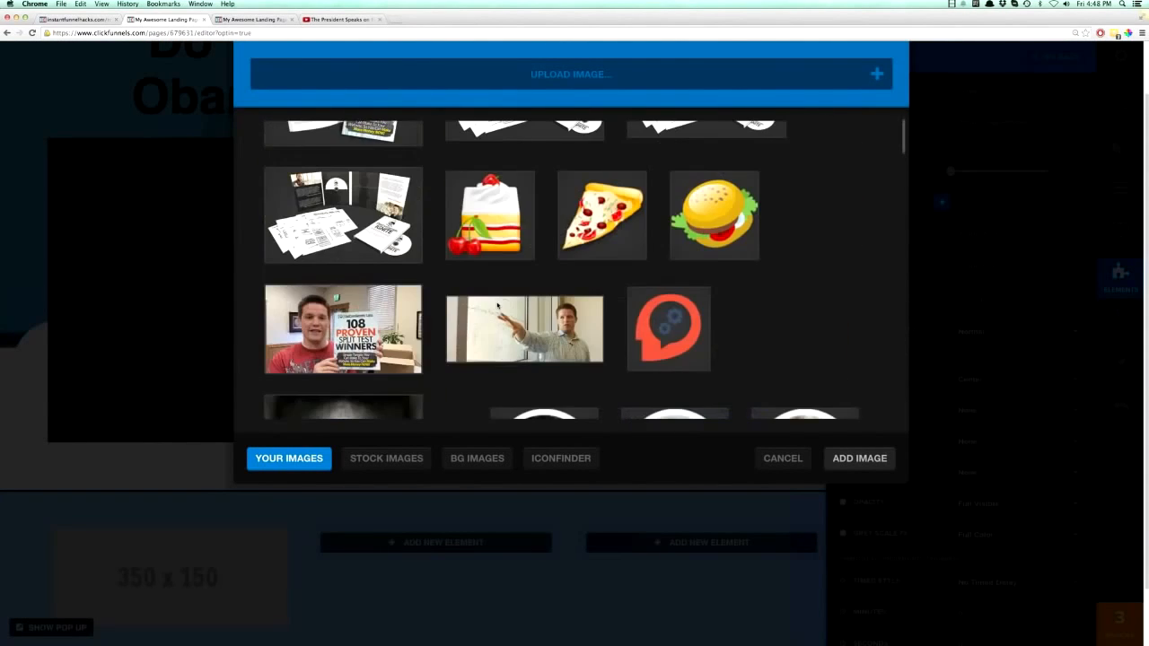
scroll(495, 307, "down", 4)
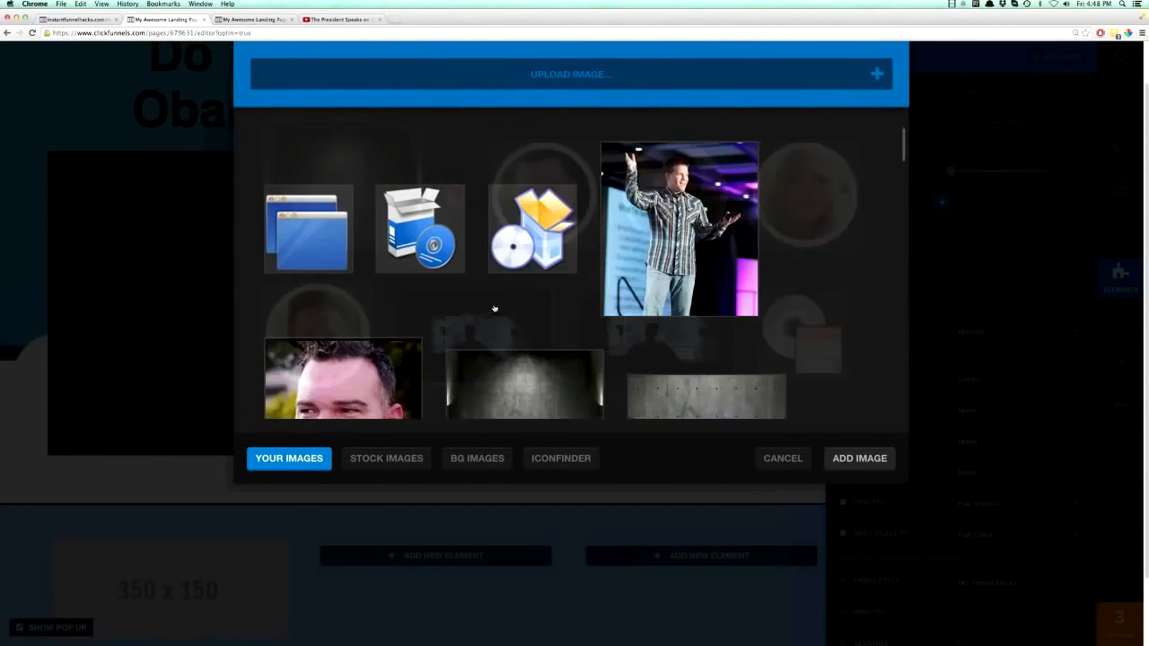
scroll(494, 308, "down", 6)
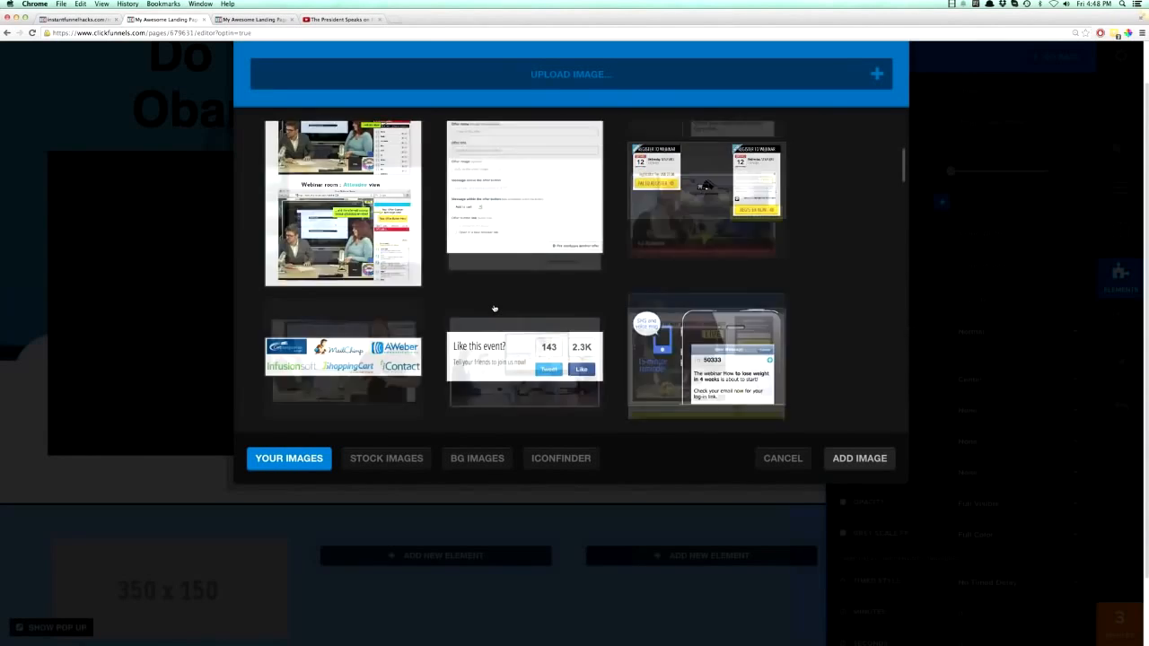
scroll(494, 307, "down", 10)
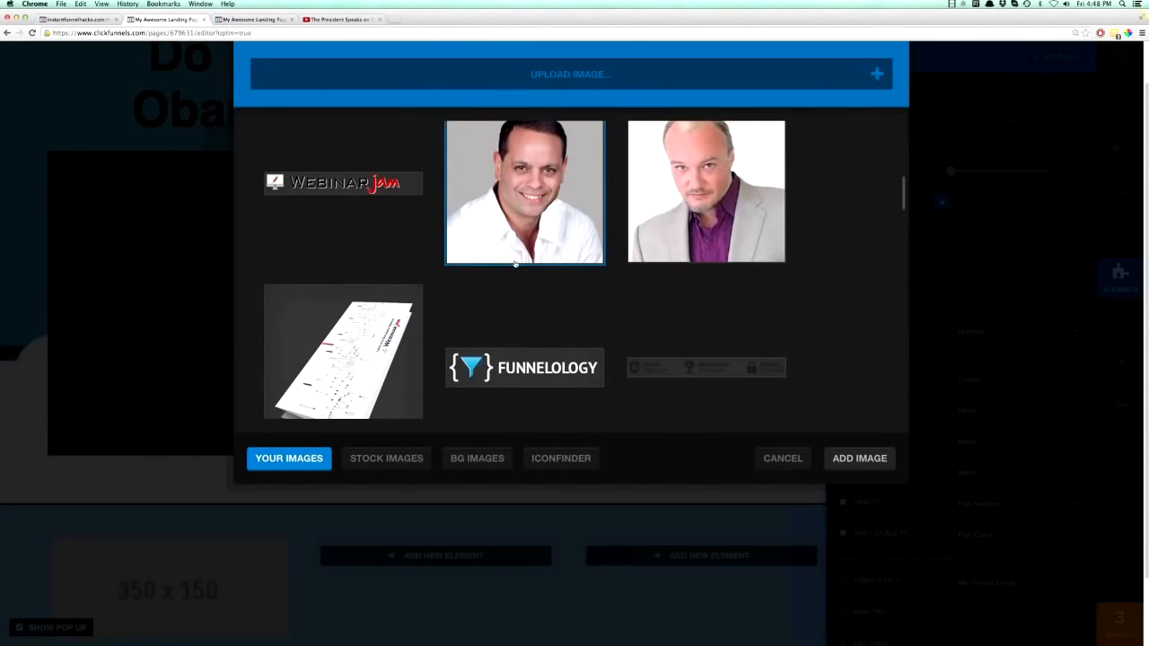
scroll(516, 265, "down", 8)
scroll(516, 265, "down", 3)
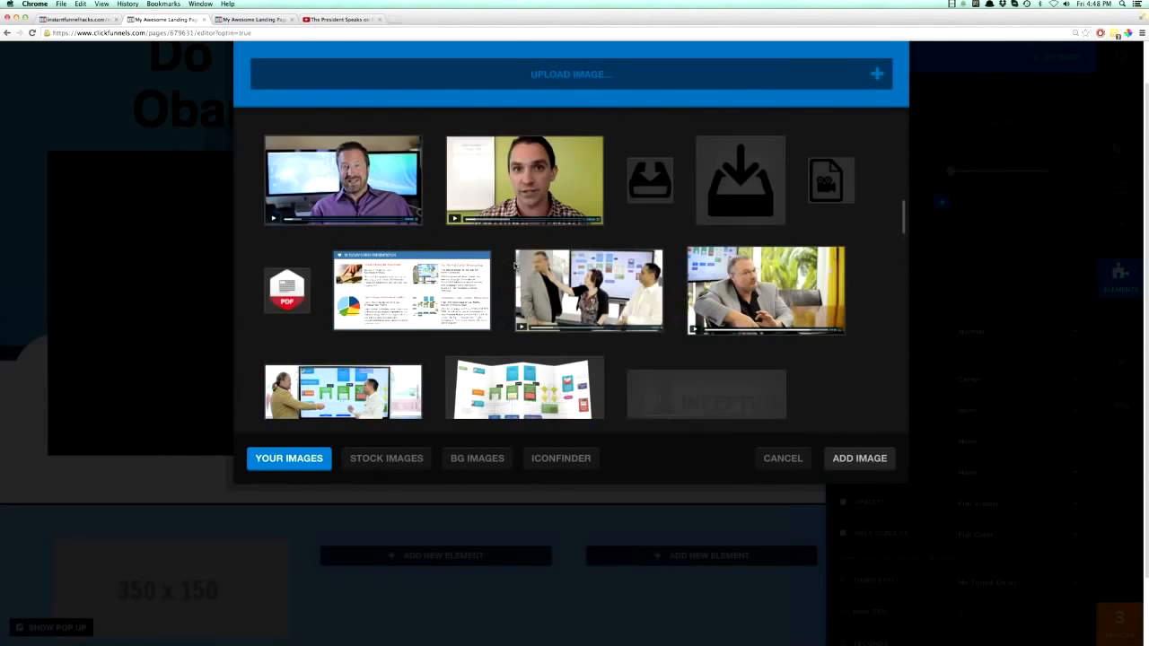
scroll(514, 265, "down", 12)
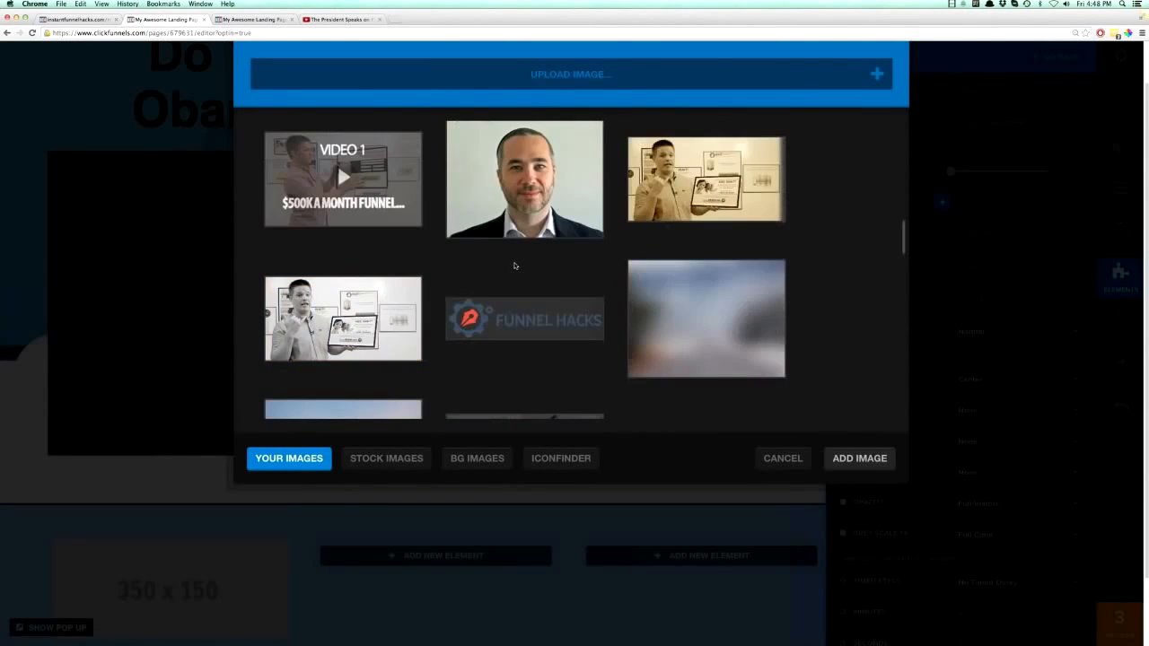
scroll(514, 265, "down", 12)
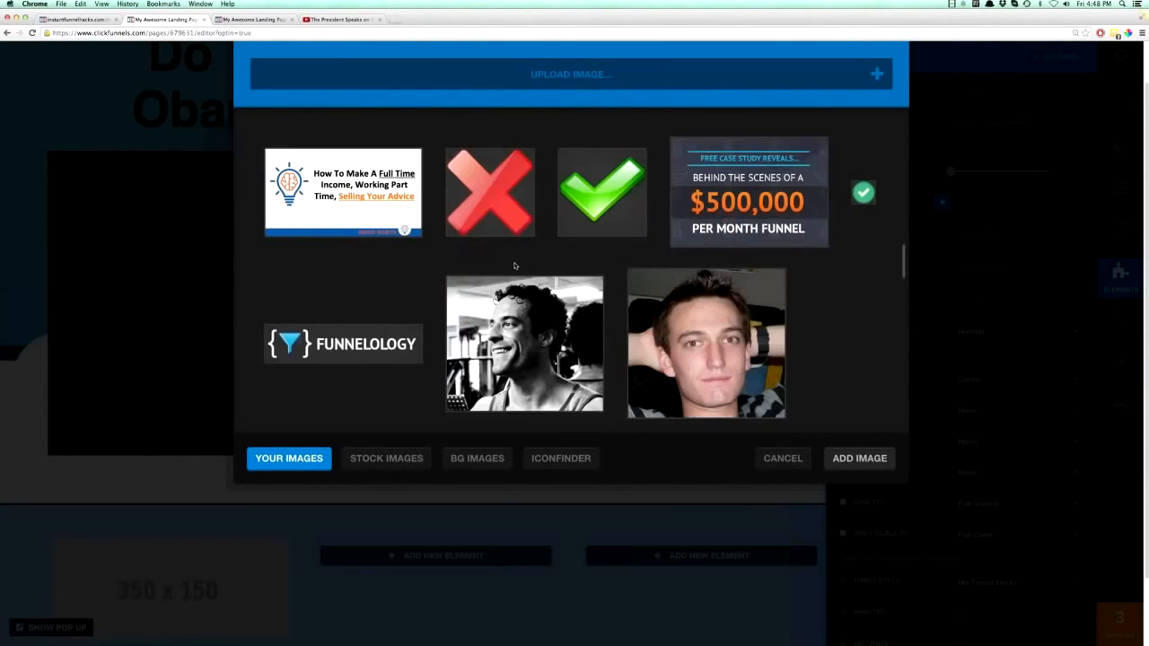
scroll(515, 265, "down", 3)
scroll(515, 266, "up", 3)
left_click(313, 279)
left_click(859, 458)
scroll(329, 360, "down", 5)
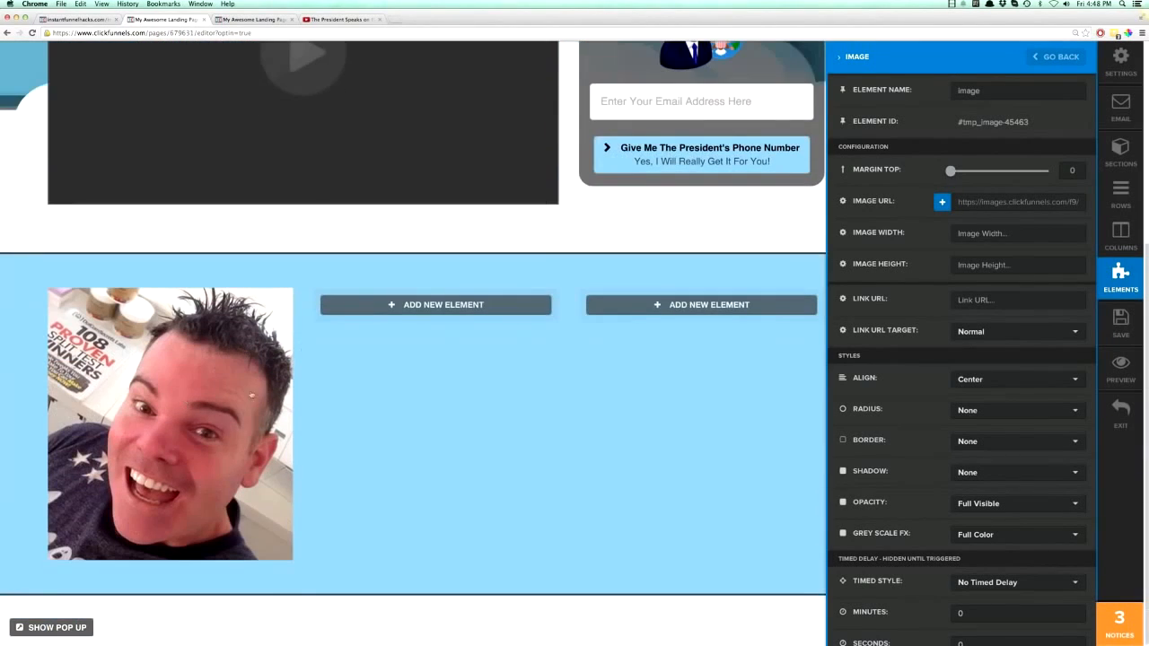
left_click(251, 395)
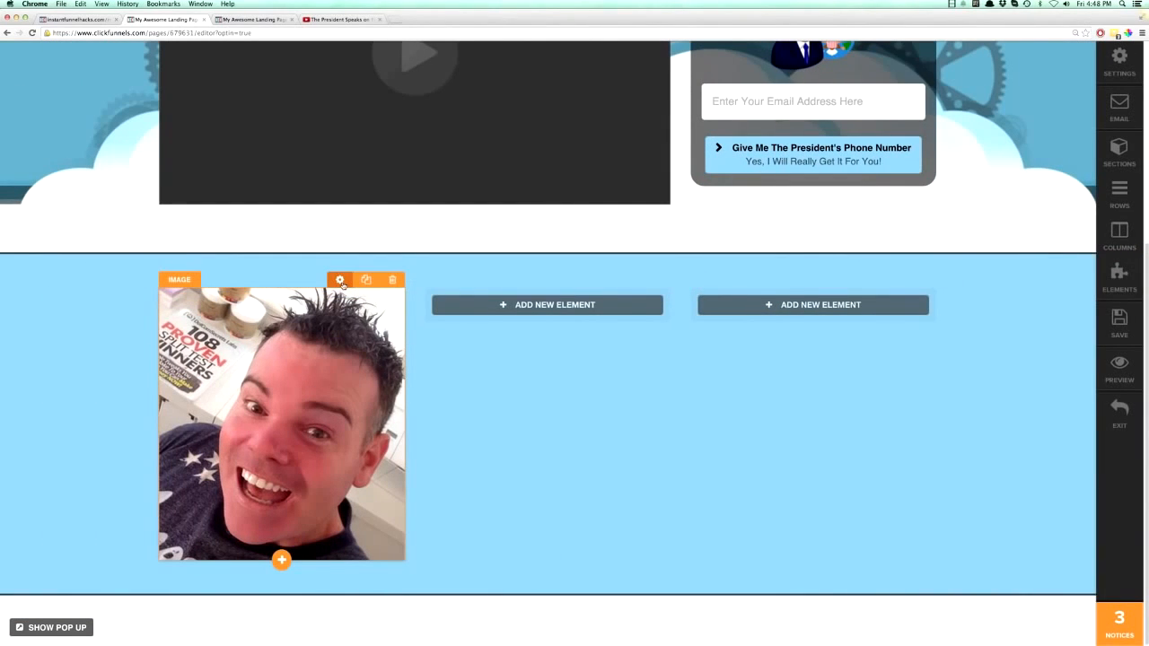
- Set the selfie image's radius style to Circle and its width to 150
left_click(340, 280)
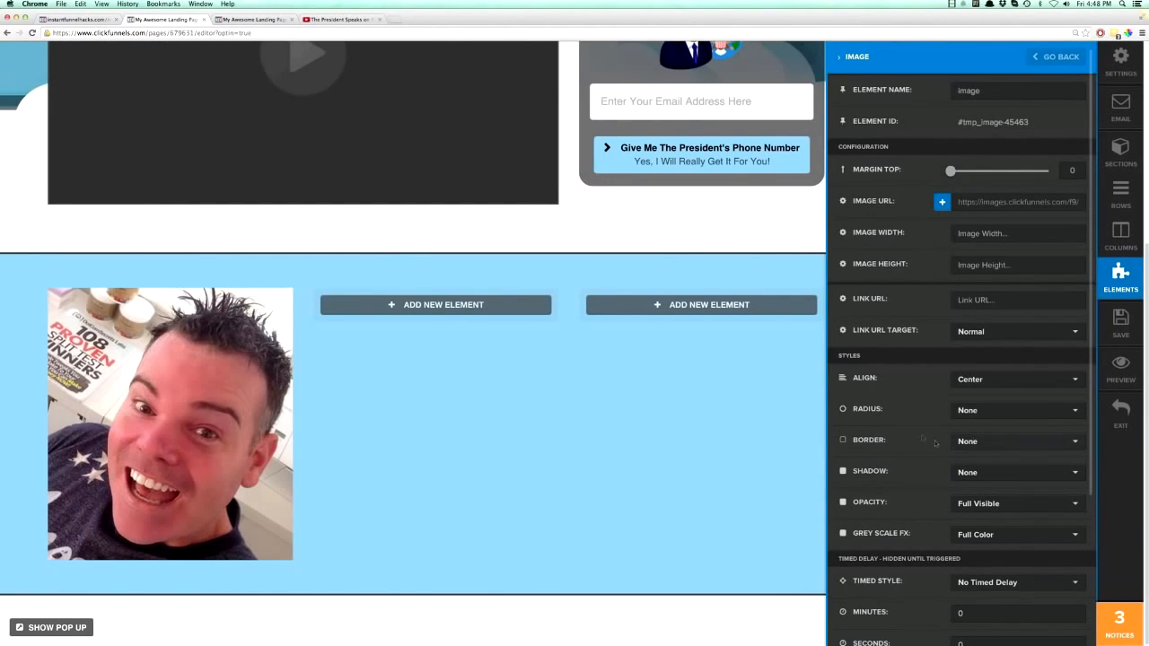
left_click(990, 418)
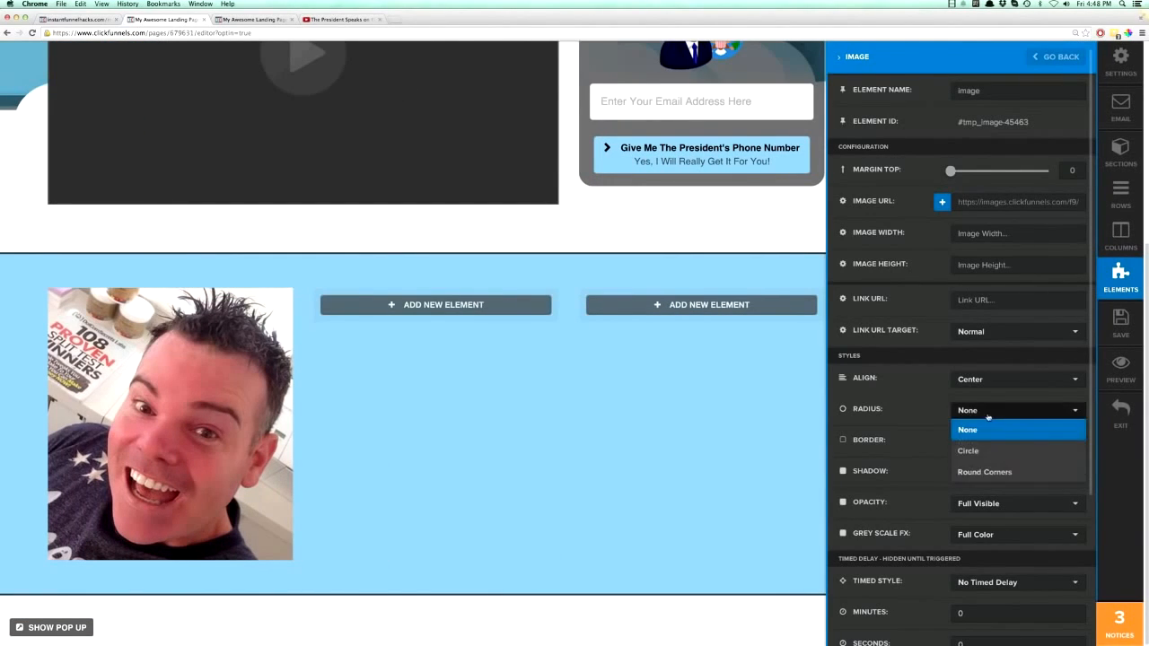
left_click(978, 452)
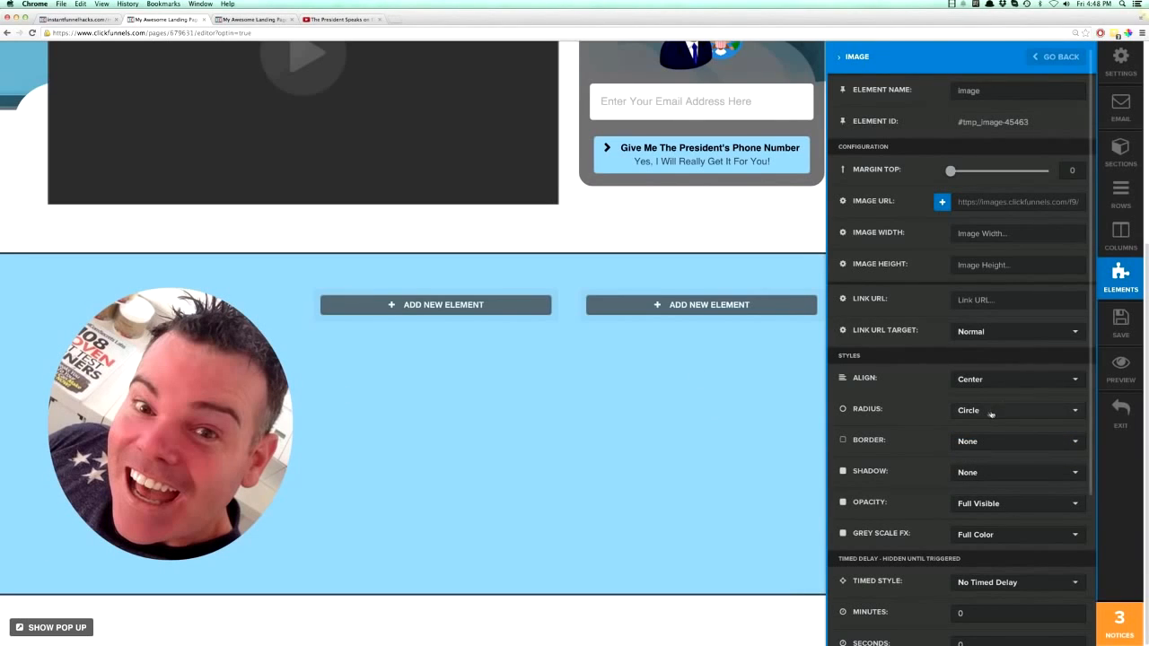
left_click(1074, 233)
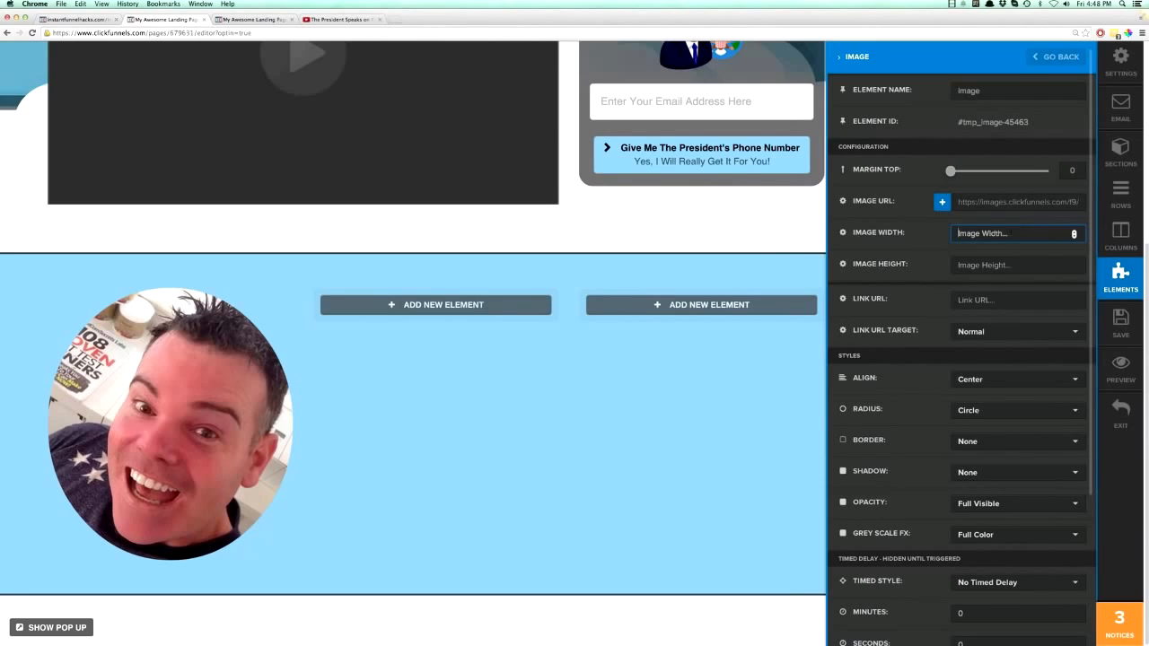
type("200")
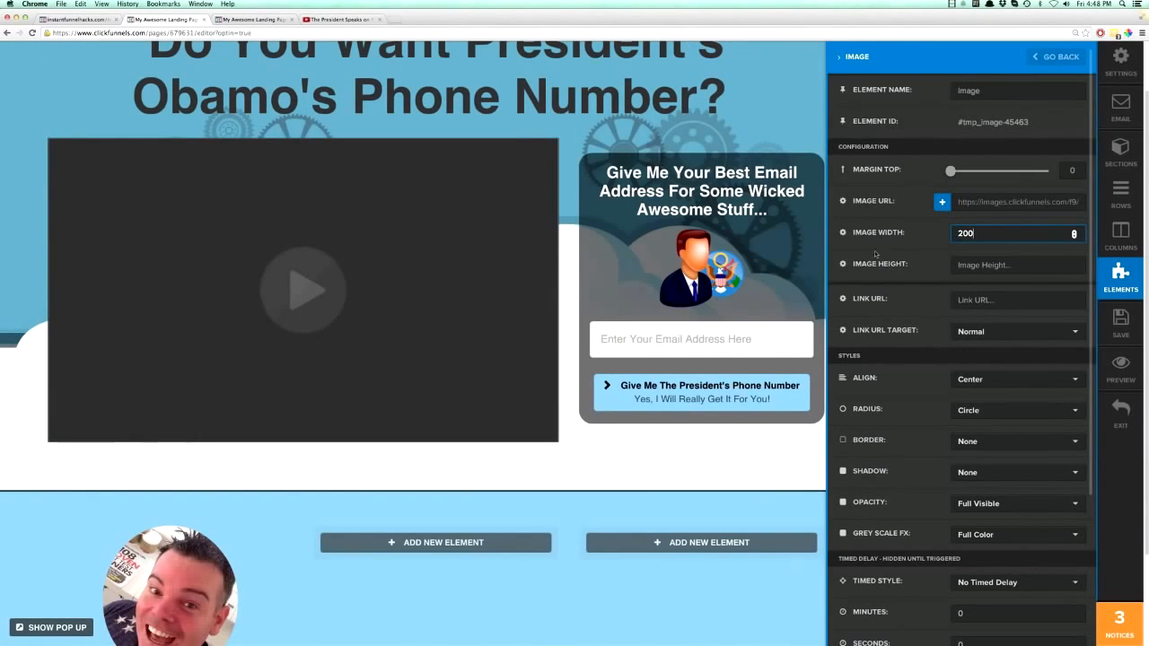
key("super+a")
type("150")
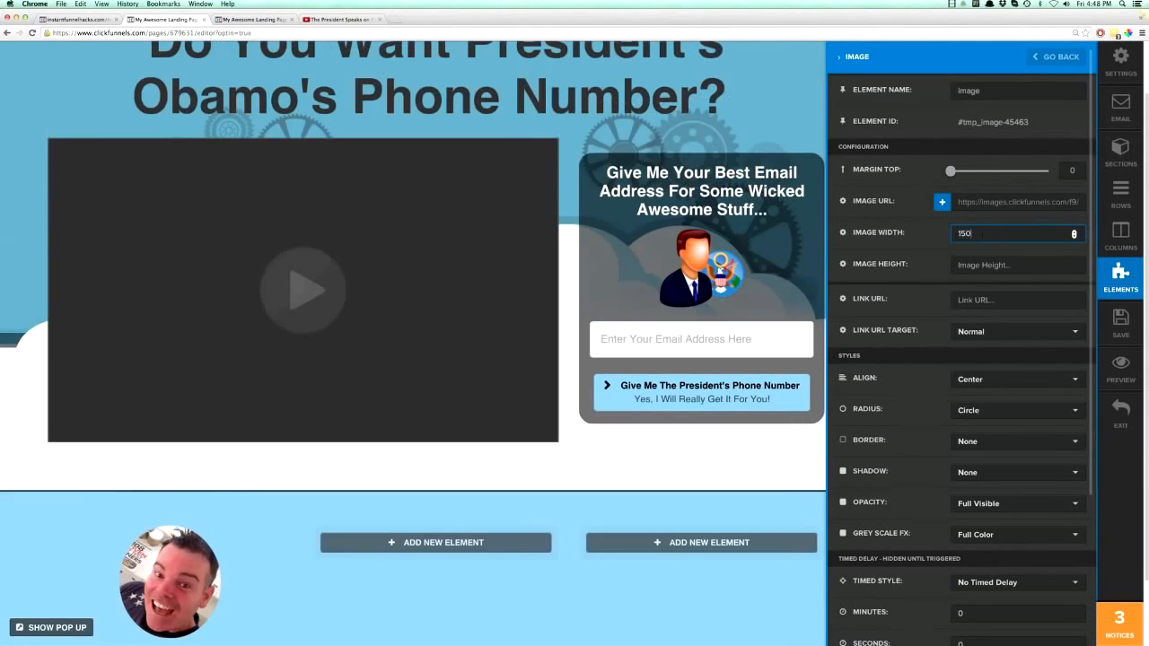
- Apply the Dark Thumbnail Border to the circular selfie image and close its settings
scroll(989, 279, "down", 5)
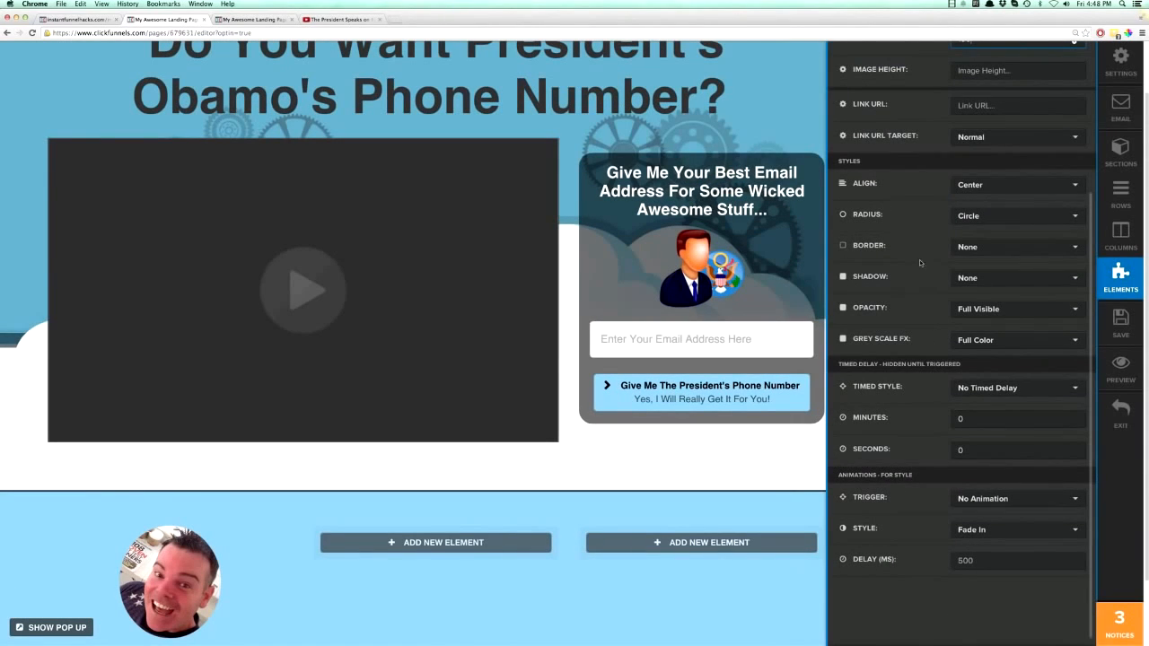
left_click(983, 251)
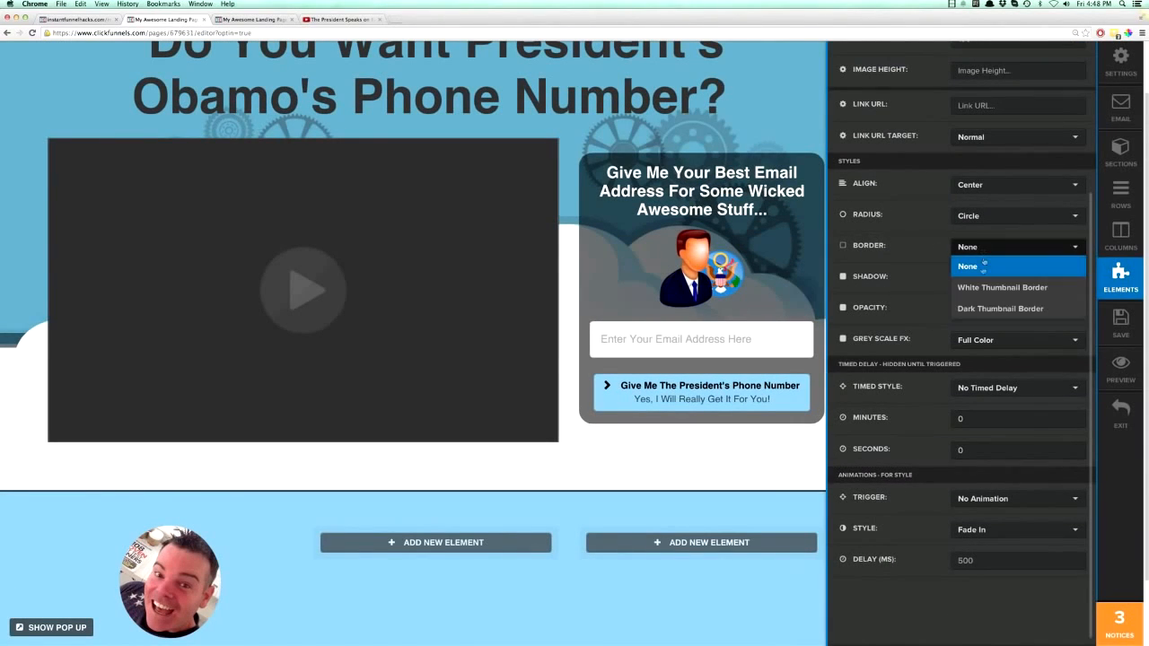
left_click(978, 308)
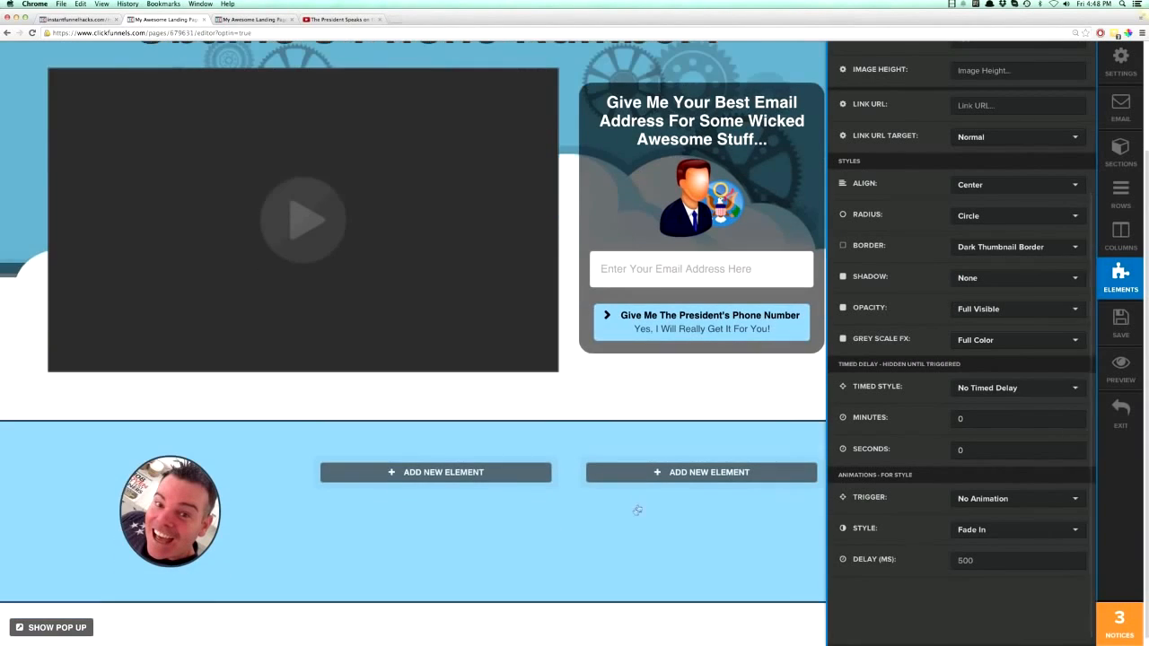
left_click(636, 505)
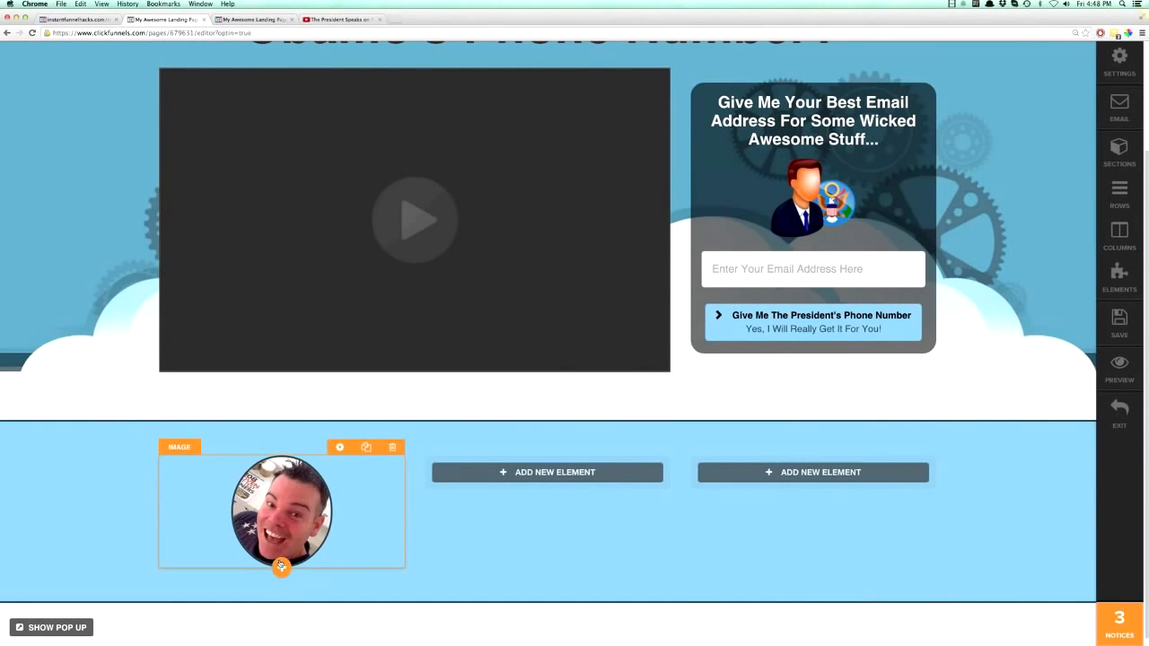
- Add a headline element to the first column and move it above the circular photo
left_click(281, 566)
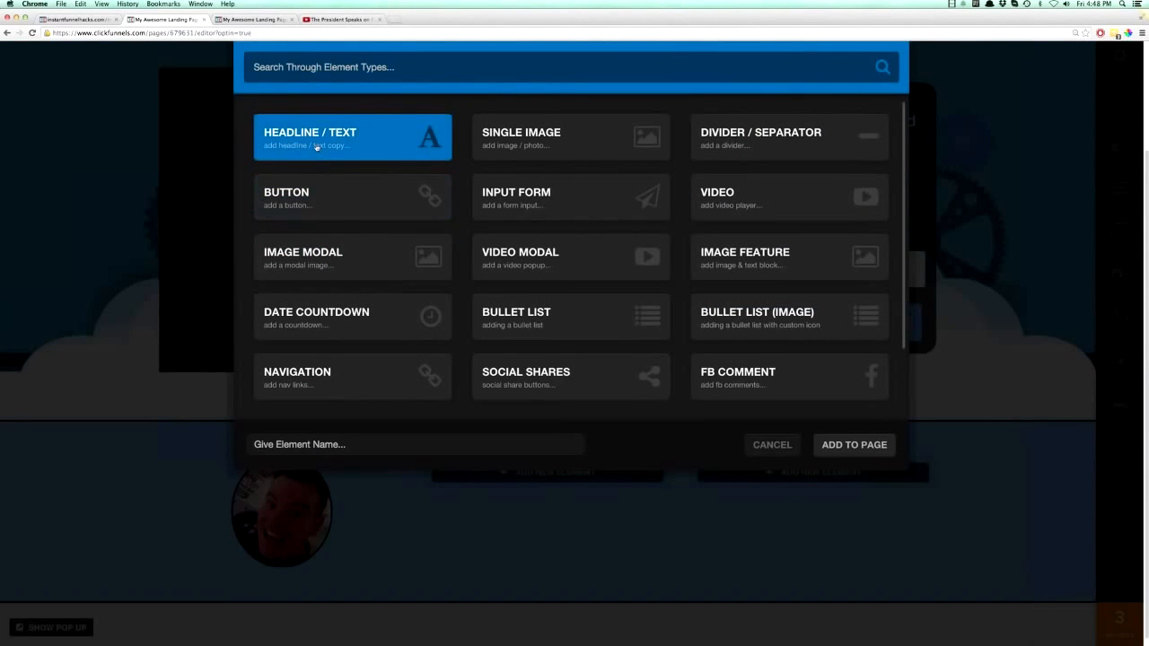
left_click(316, 147)
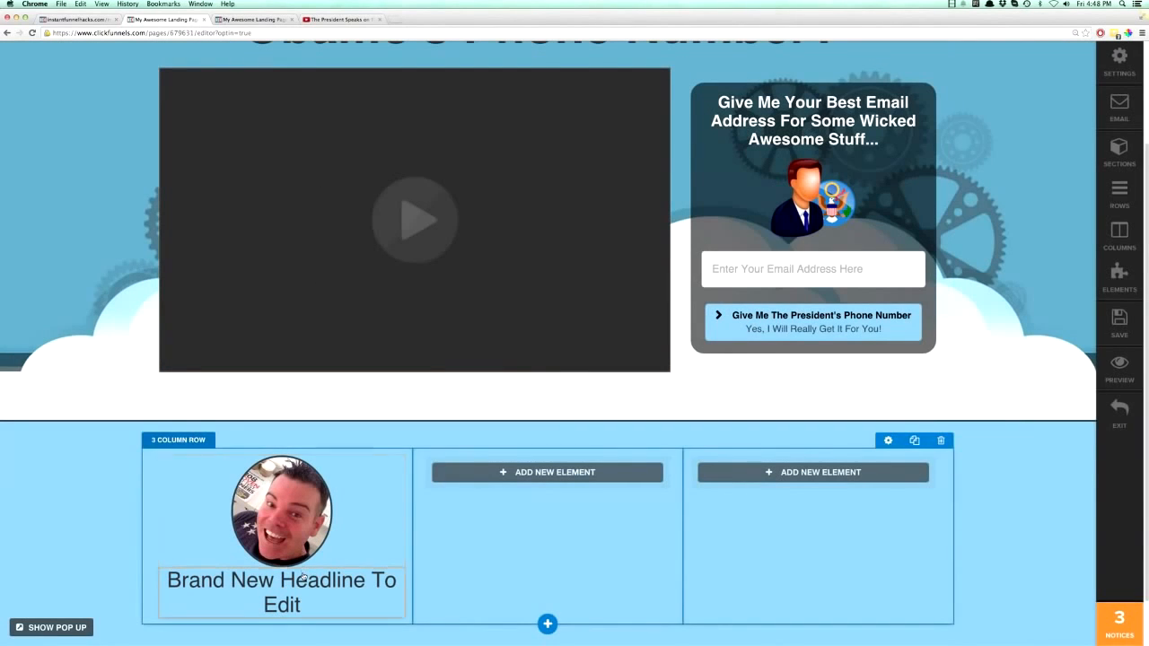
left_click_drag(304, 555, 301, 468)
- Replace the new headline's text with the pictured person's first name followed by "Got His Phone Number!!!"
left_click(302, 467)
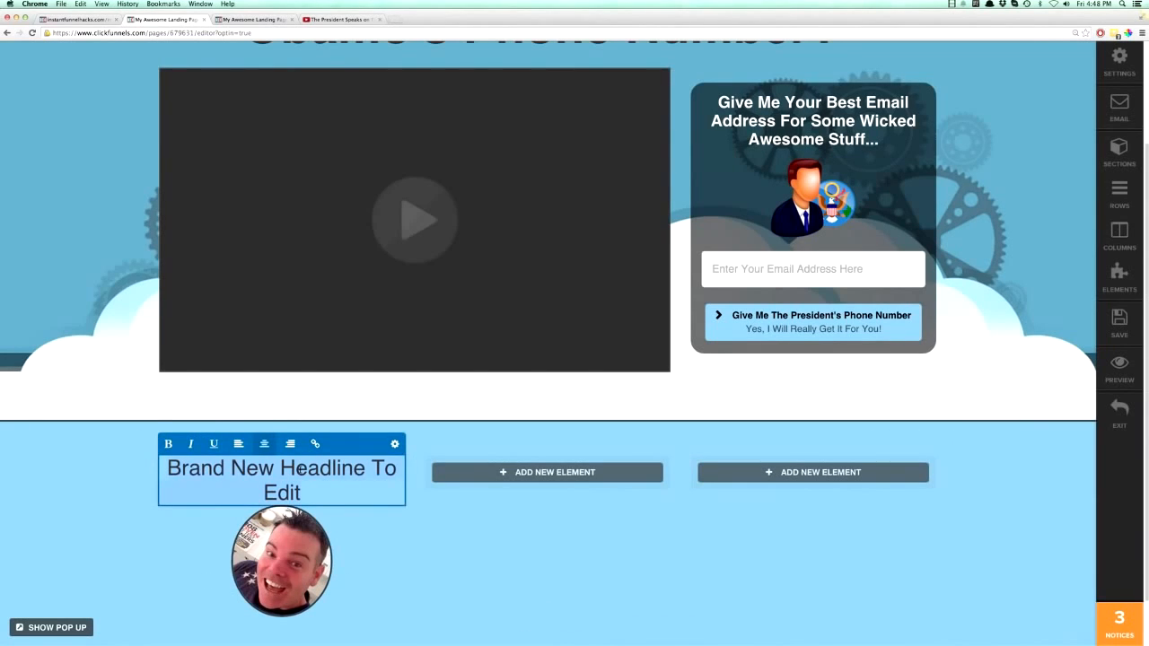
key("ctrl+a")
type("Sime")
type("on")
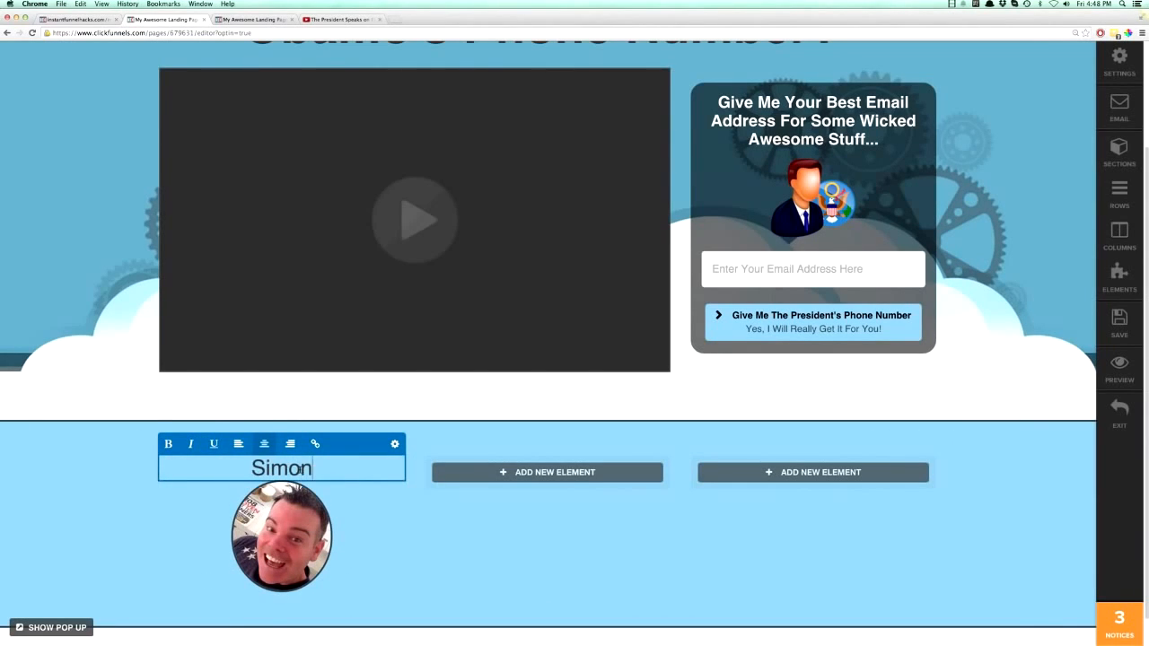
key("BackSpace")
key("BackSpace")
type("eon Got His PHon")
key("BackSpace")
key("BackSpace")
key("BackSpace")
type("hon")
key("BackSpace")
key("BackSpace")
key("BackSpace")
key("BackSpace")
type("gob")
key("BackSpace")
key("BackSpace")
key("BackSpace")
type("h")
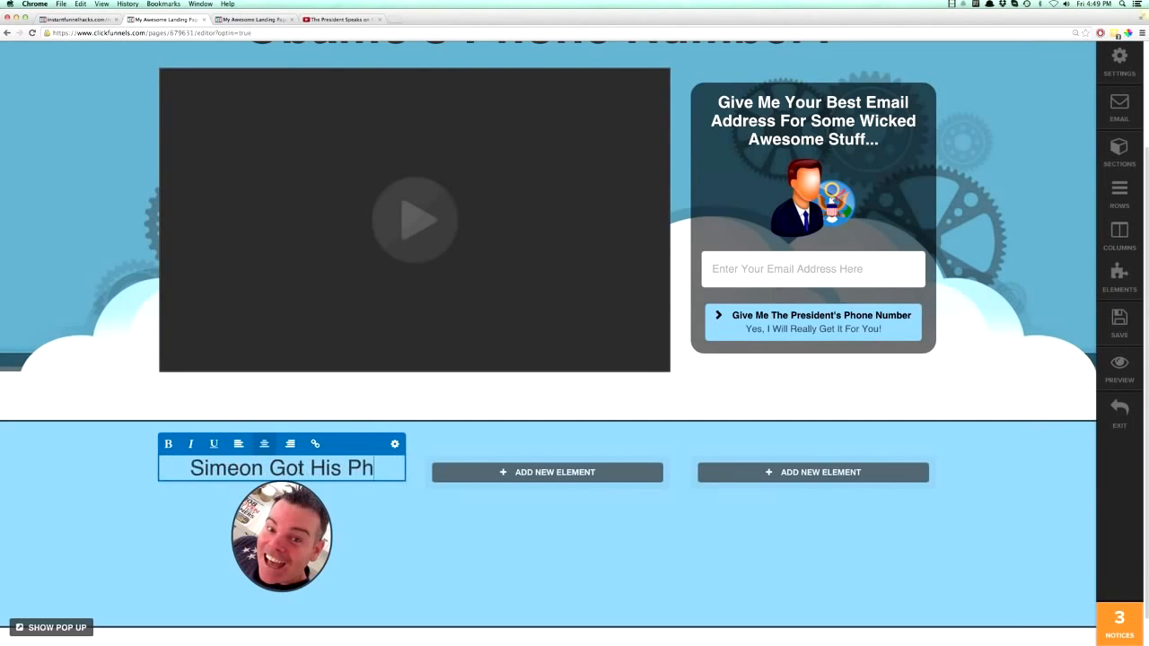
type("one Number!!!")
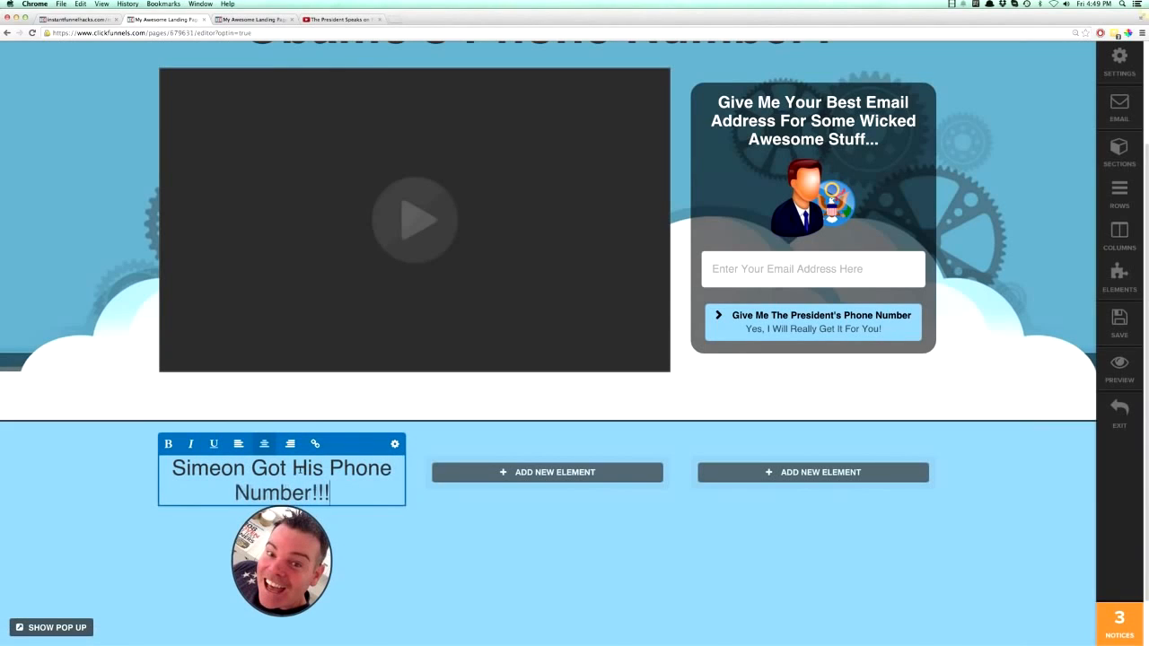
- Make the headline above the photo bold and set its text size to 21px
left_click(168, 443)
left_click(395, 444)
left_click(965, 345)
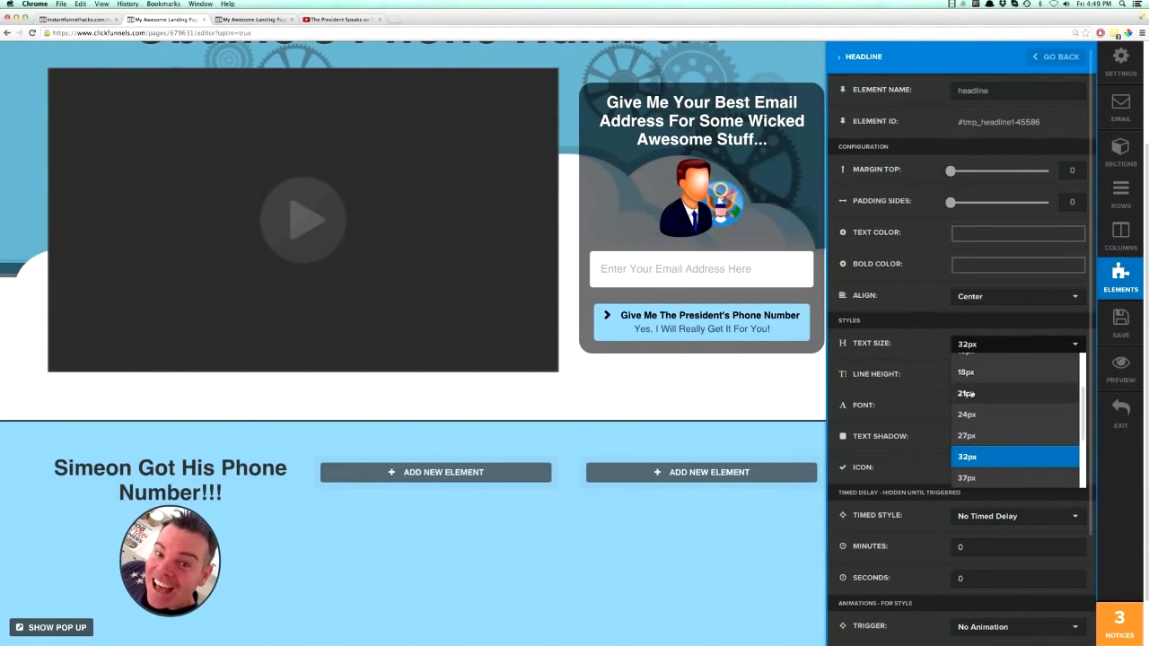
left_click(967, 393)
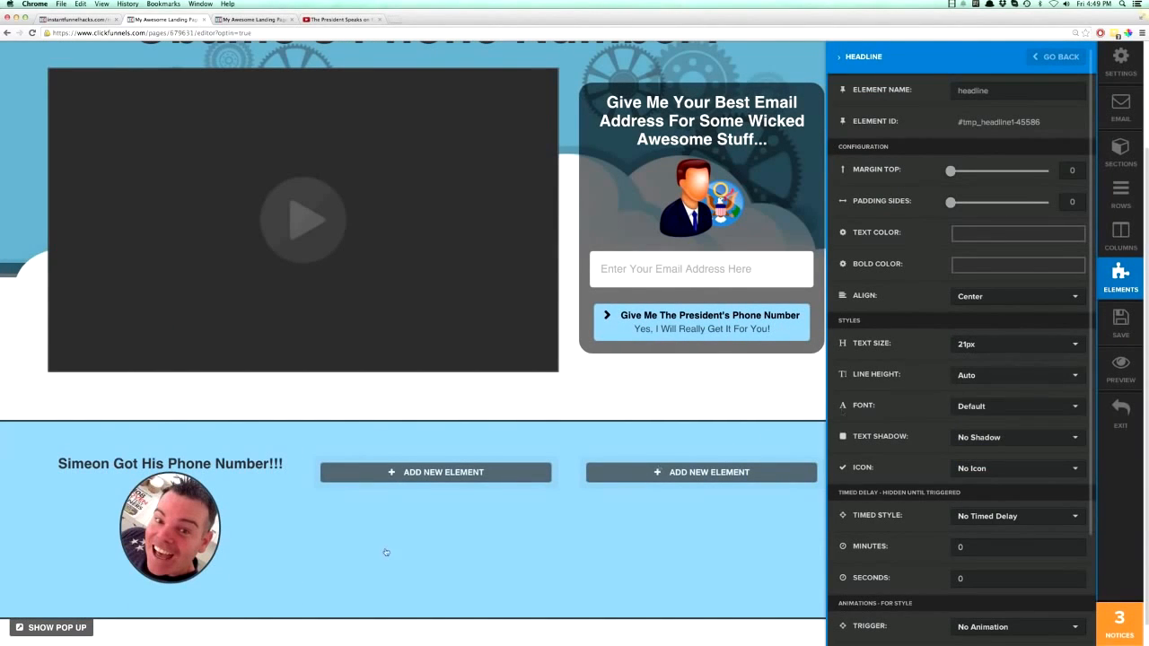
left_click(277, 556)
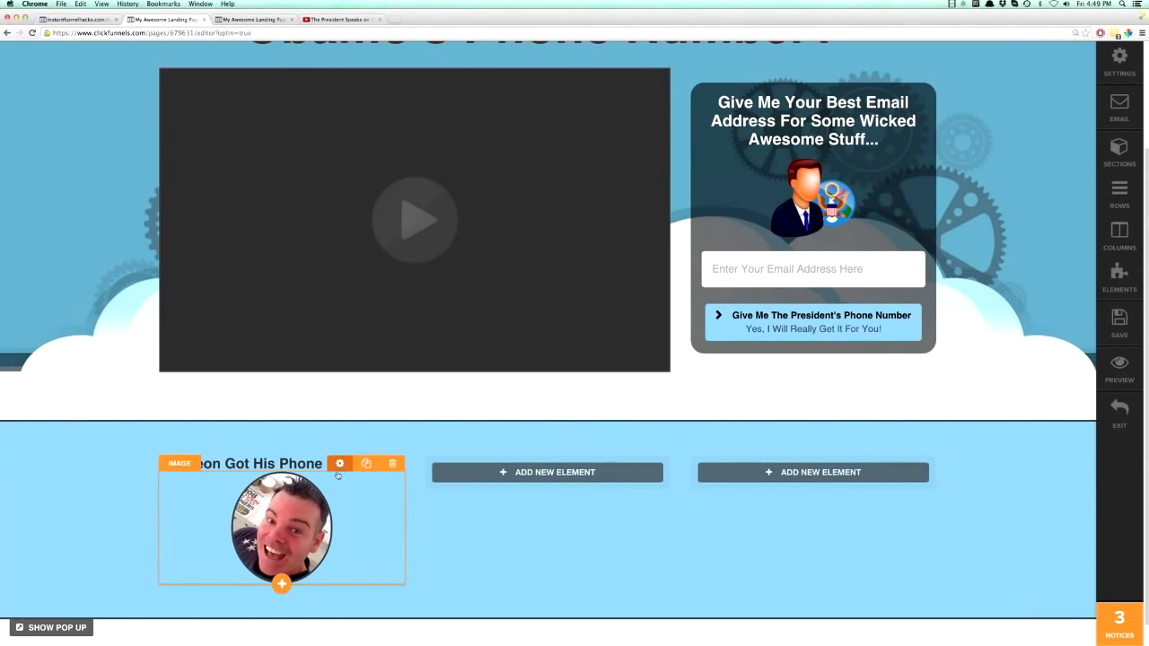
- Set the circular photo's top margin to 22 to space it from the headline
left_click(338, 465)
left_click_drag(950, 170, 960, 171)
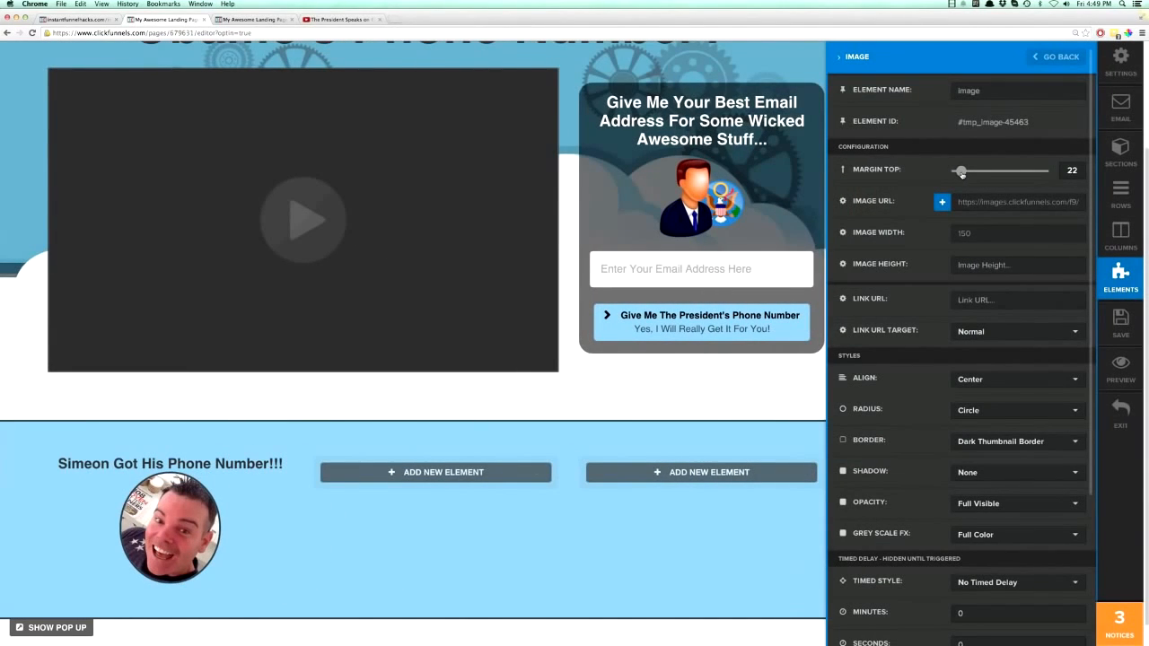
left_click(248, 586)
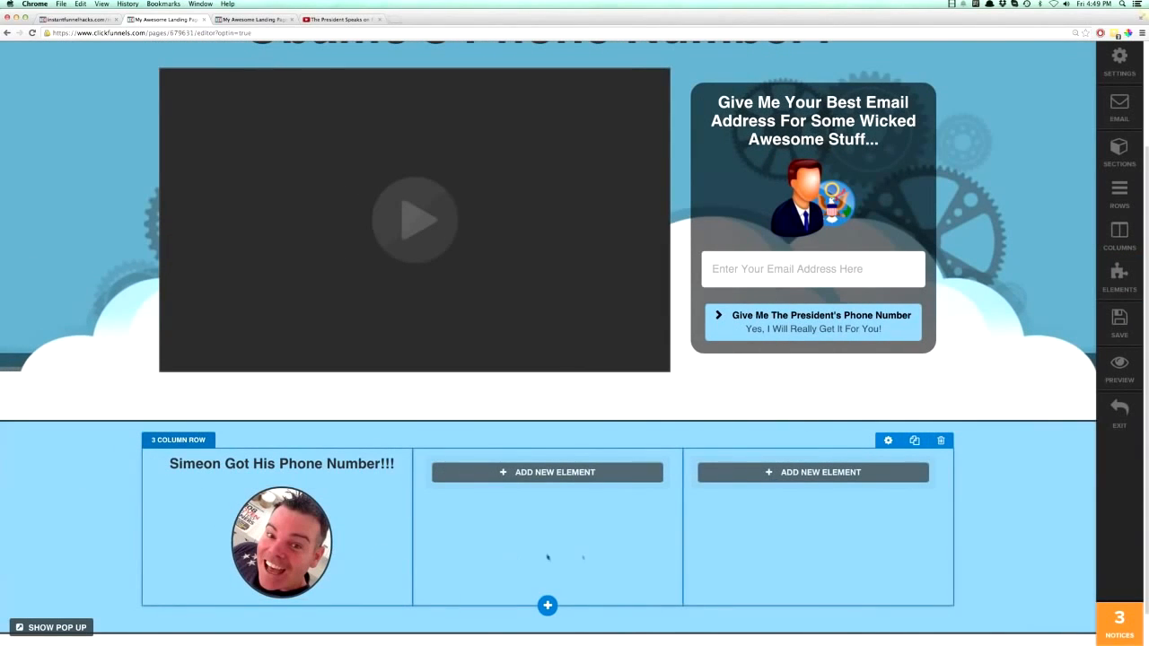
- Add a single image element to the middle column and set it to the photo of the dark-haired woman with a pearl necklace
left_click(555, 474)
left_click(543, 149)
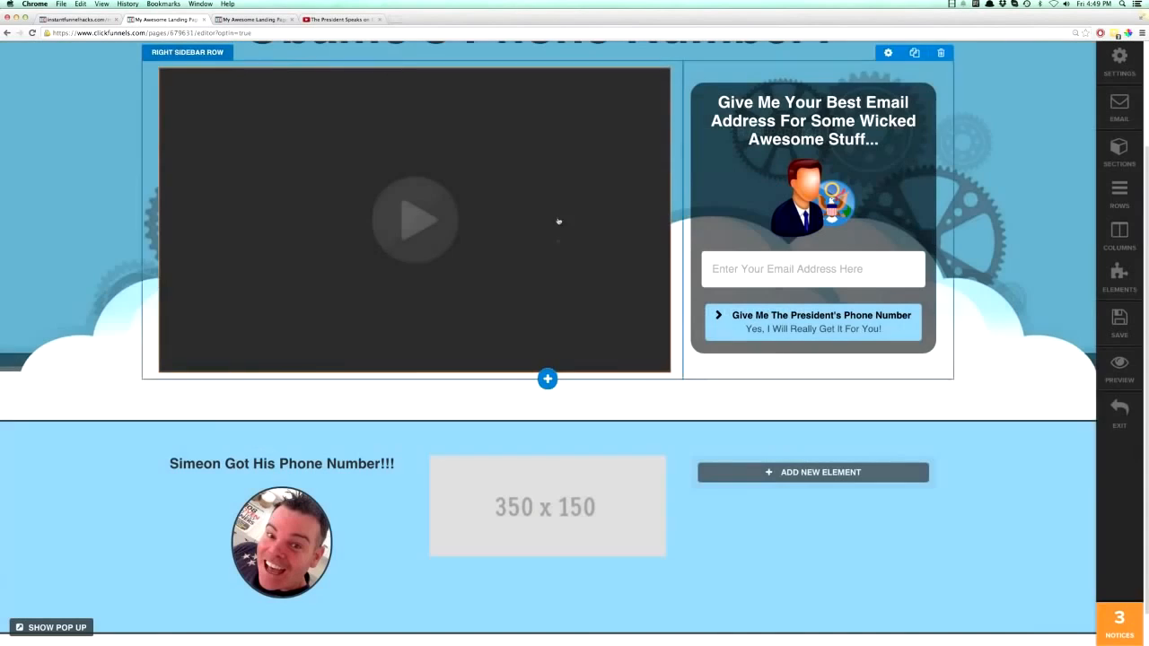
left_click(557, 485)
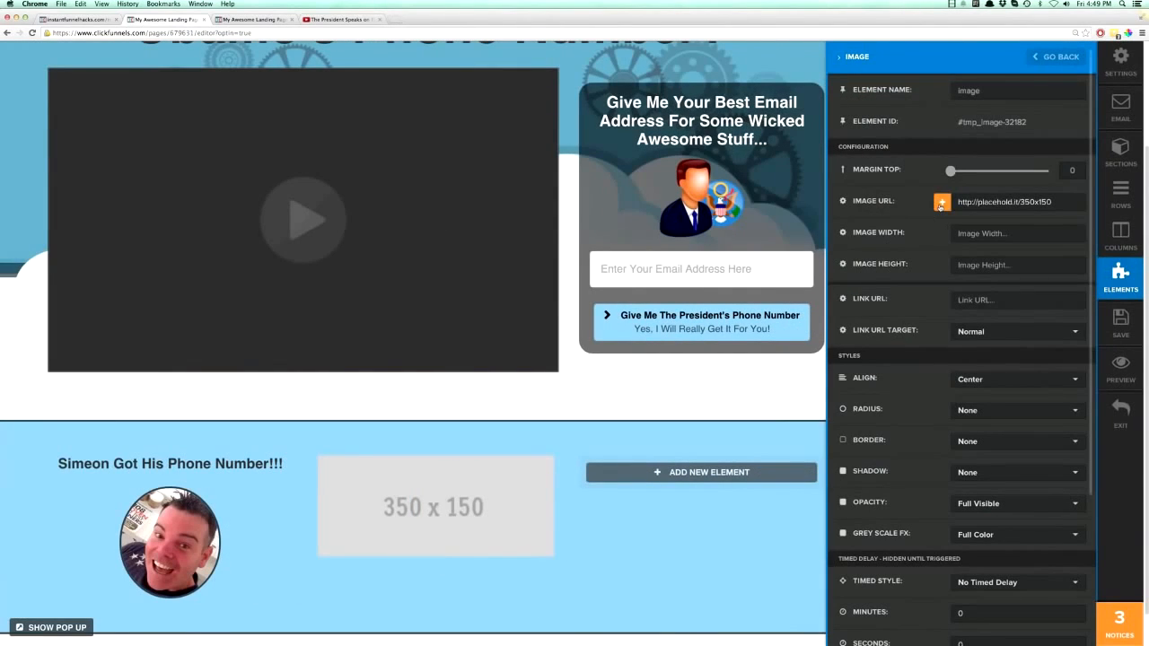
left_click(941, 203)
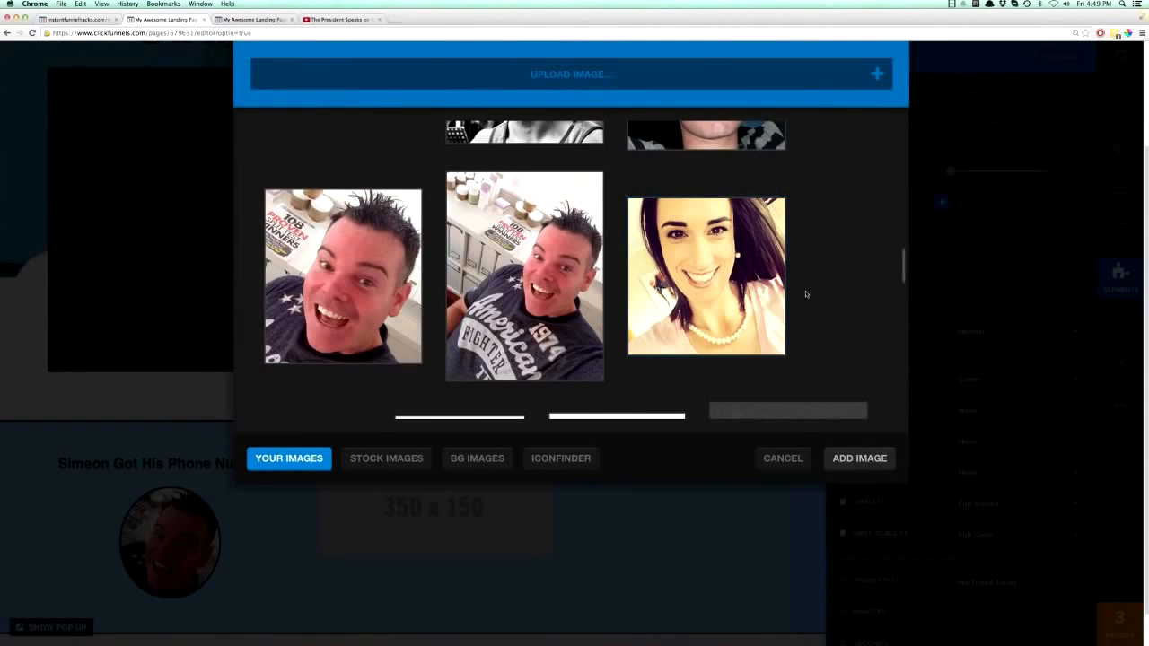
left_click(711, 266)
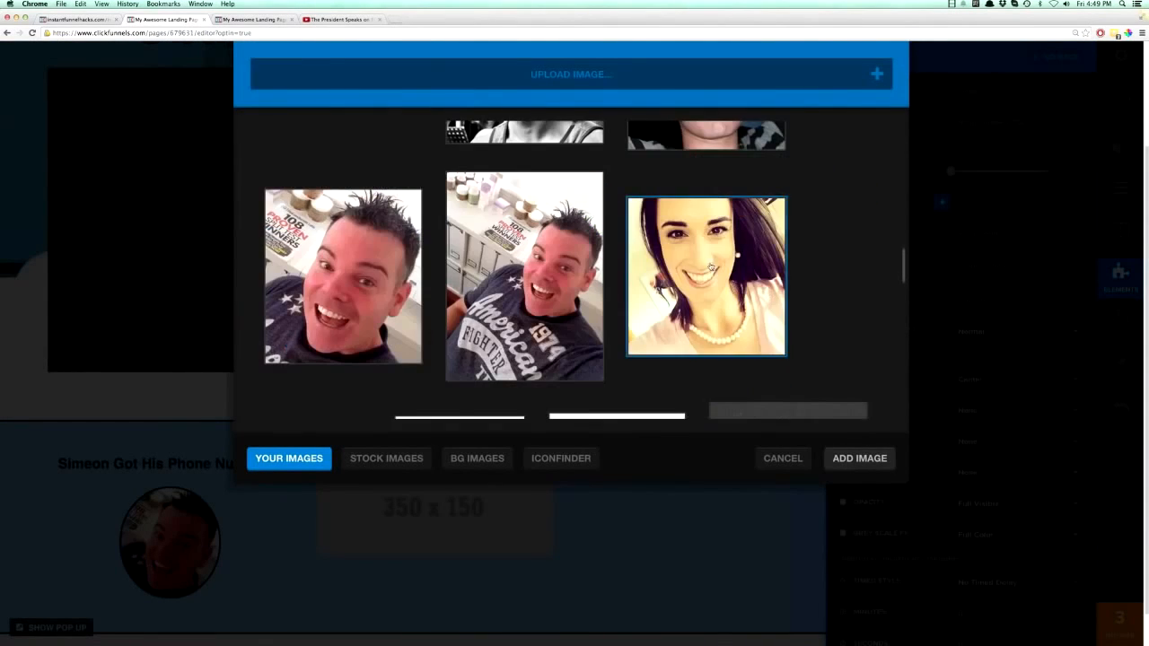
left_click(859, 459)
- Give the woman's photo in the middle column a Circle radius and a Dark Thumbnail Border
scroll(594, 431, "down", 1)
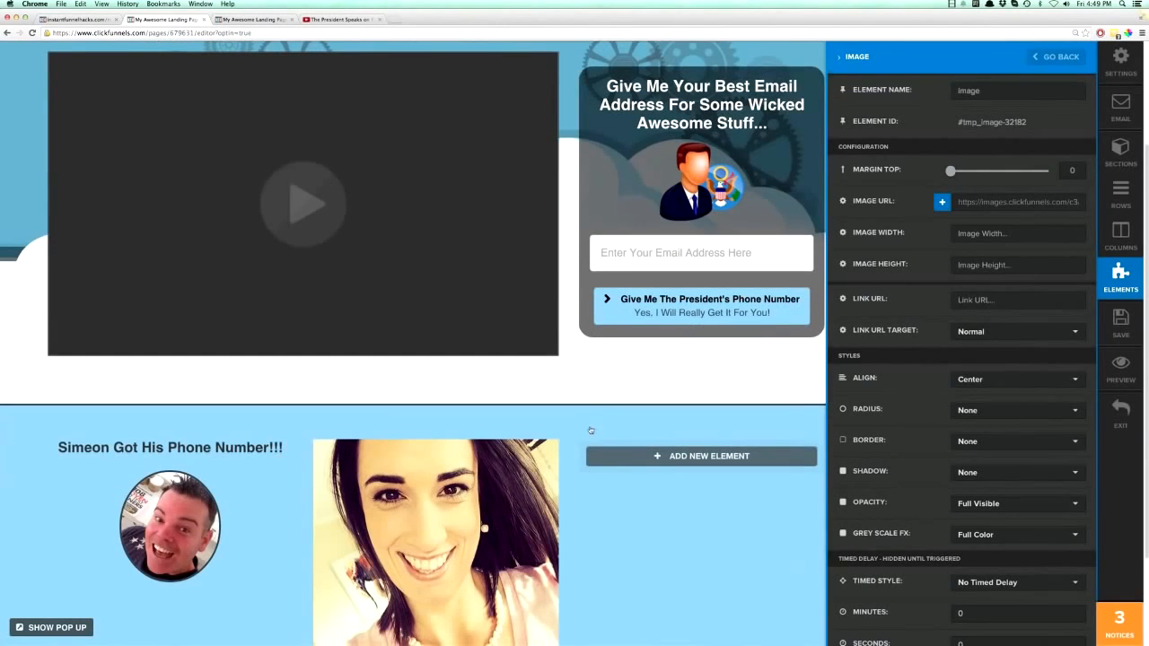
scroll(579, 428, "down", 2)
left_click(430, 387)
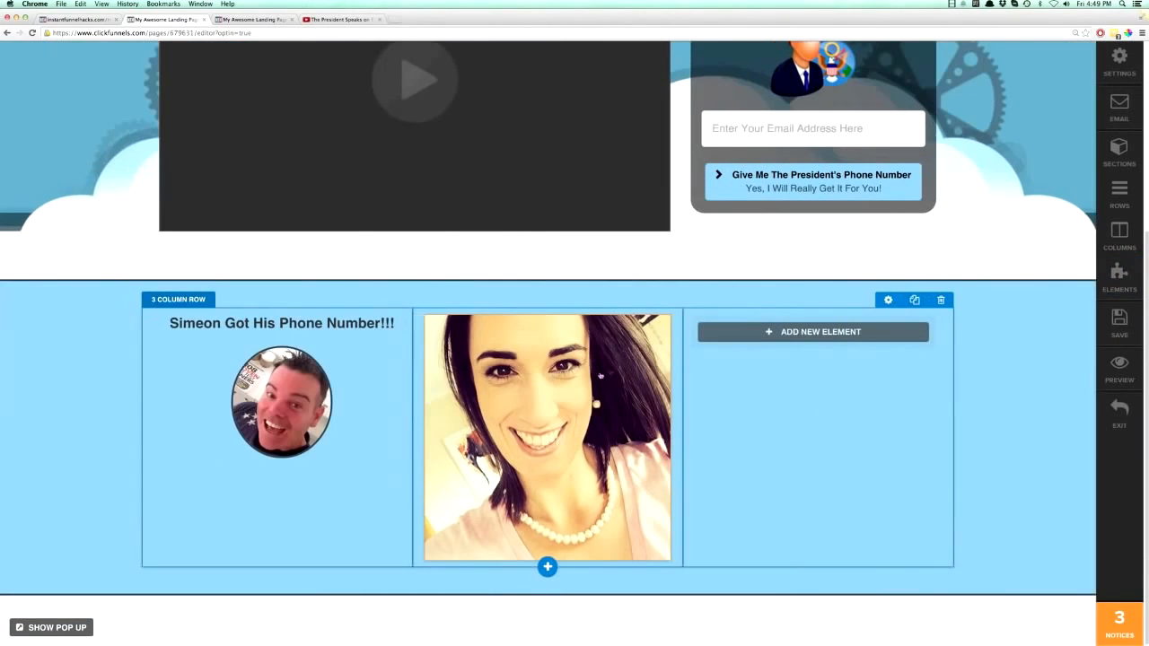
left_click(606, 308)
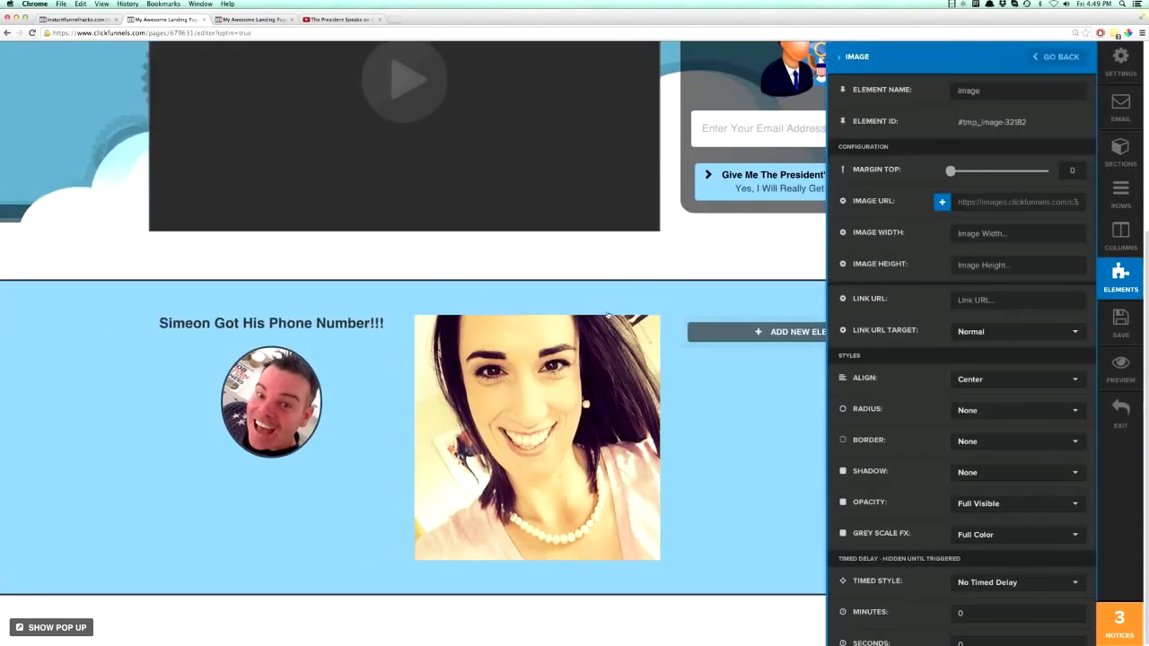
left_click(968, 416)
left_click(976, 450)
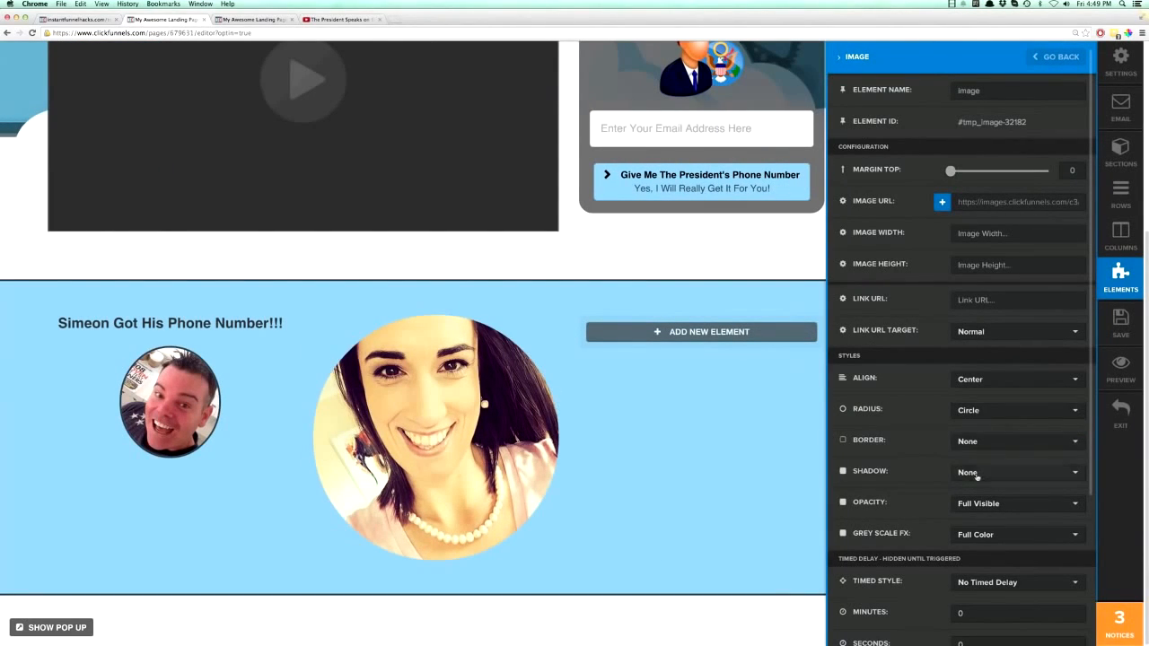
left_click(970, 442)
left_click(979, 500)
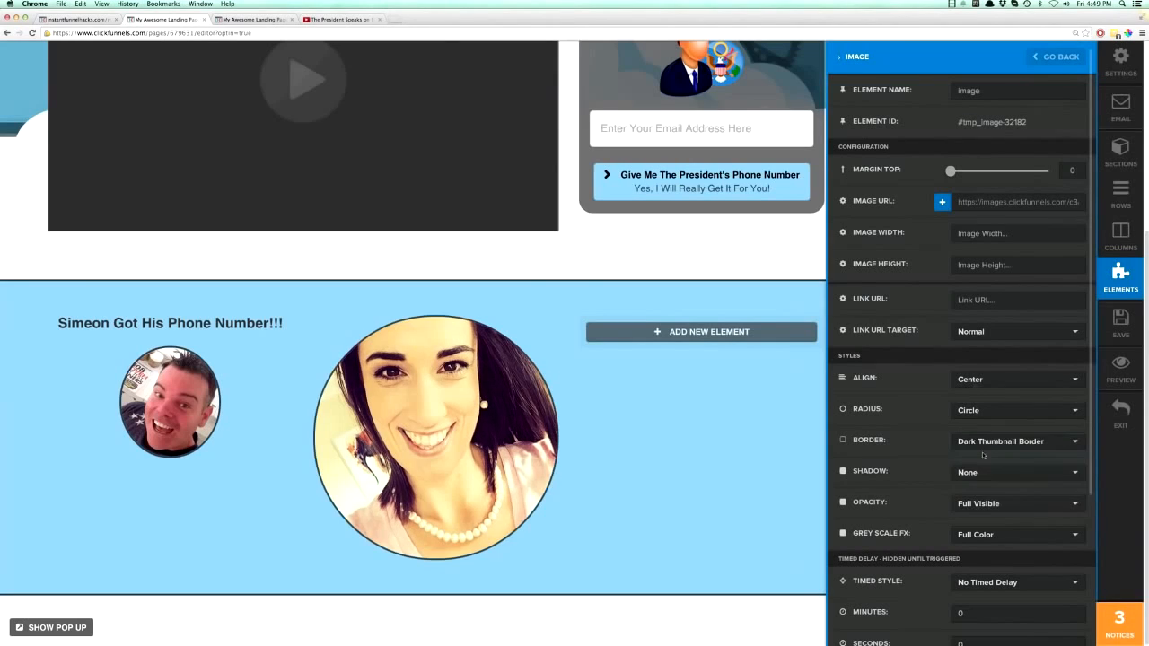
- Set the middle column photo's image width to 150
left_click(1073, 233)
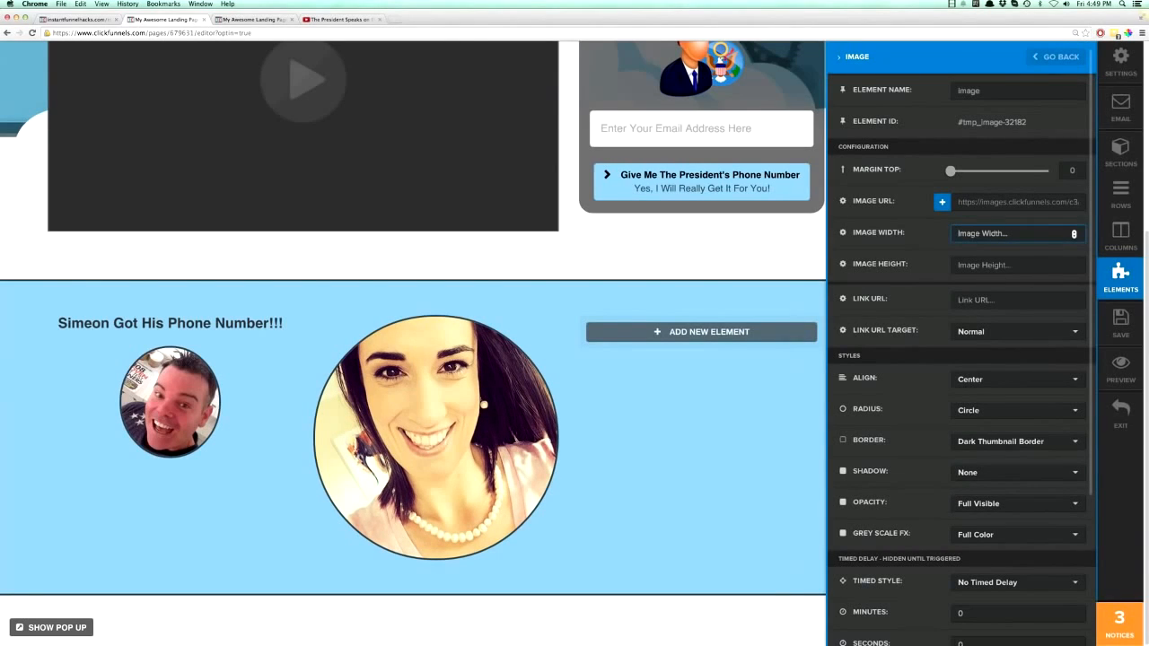
type("150")
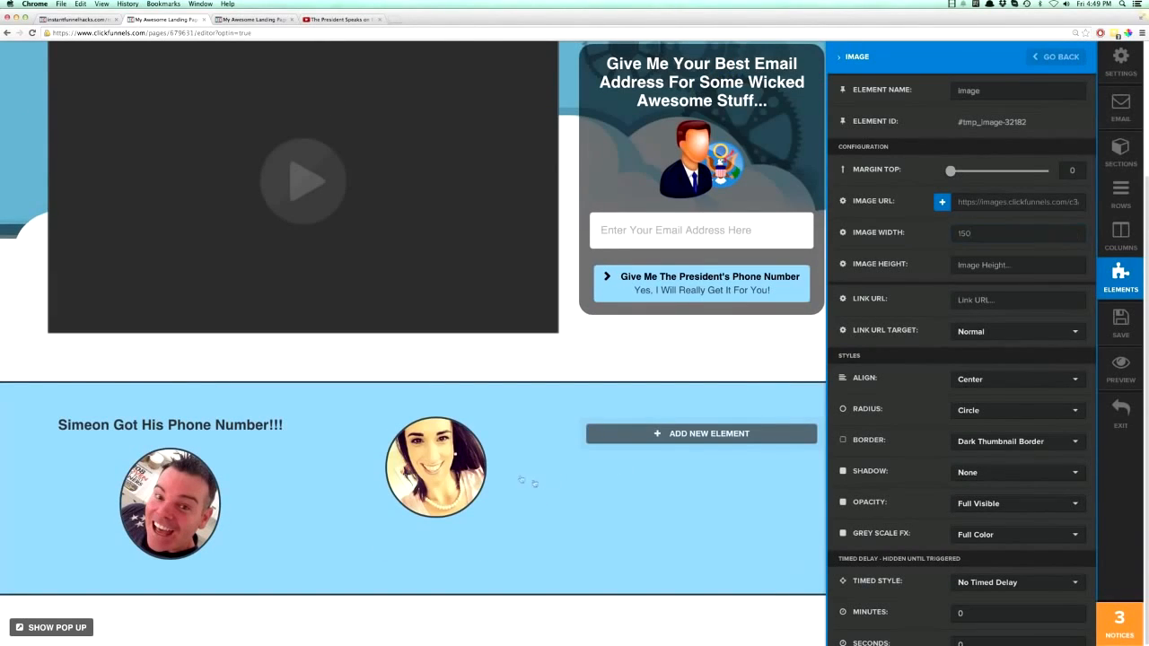
left_click(536, 482)
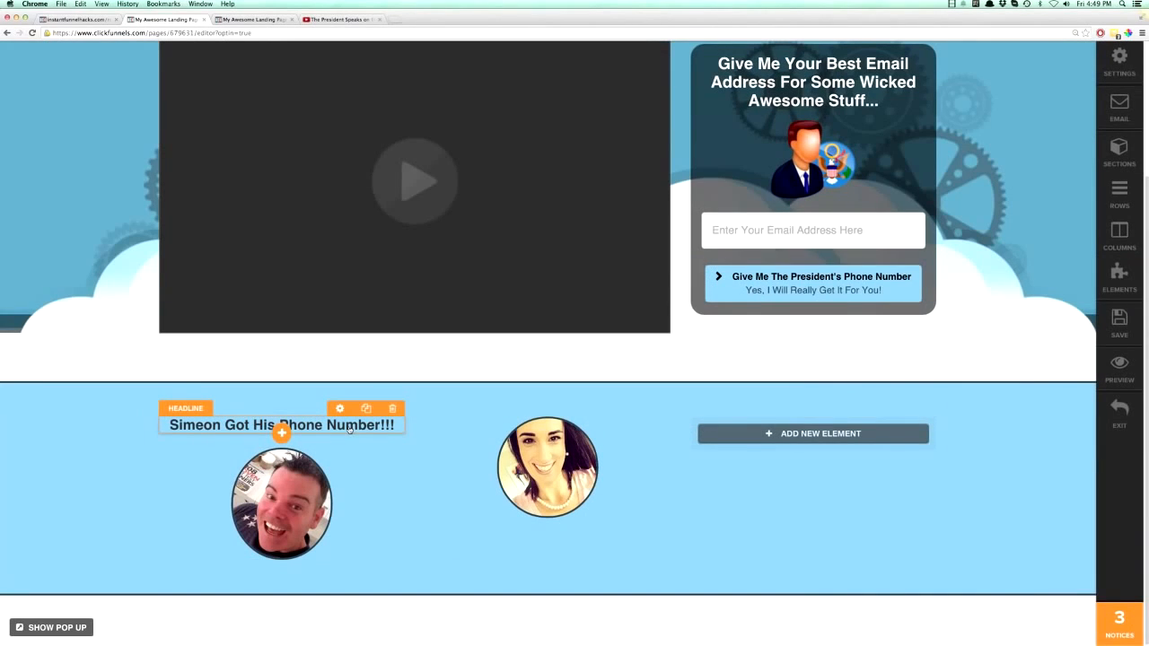
- Duplicate the first column's headline, move the copy above the middle photo and change its name to the pictured woman's first name
left_click(366, 411)
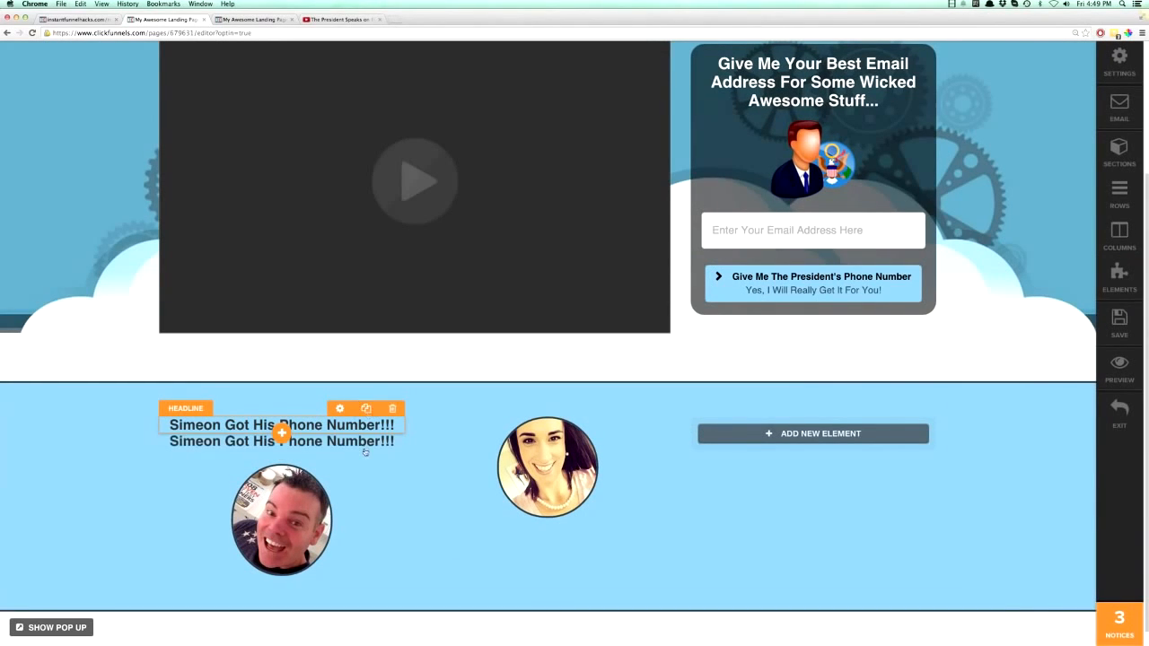
left_click_drag(361, 448, 534, 422)
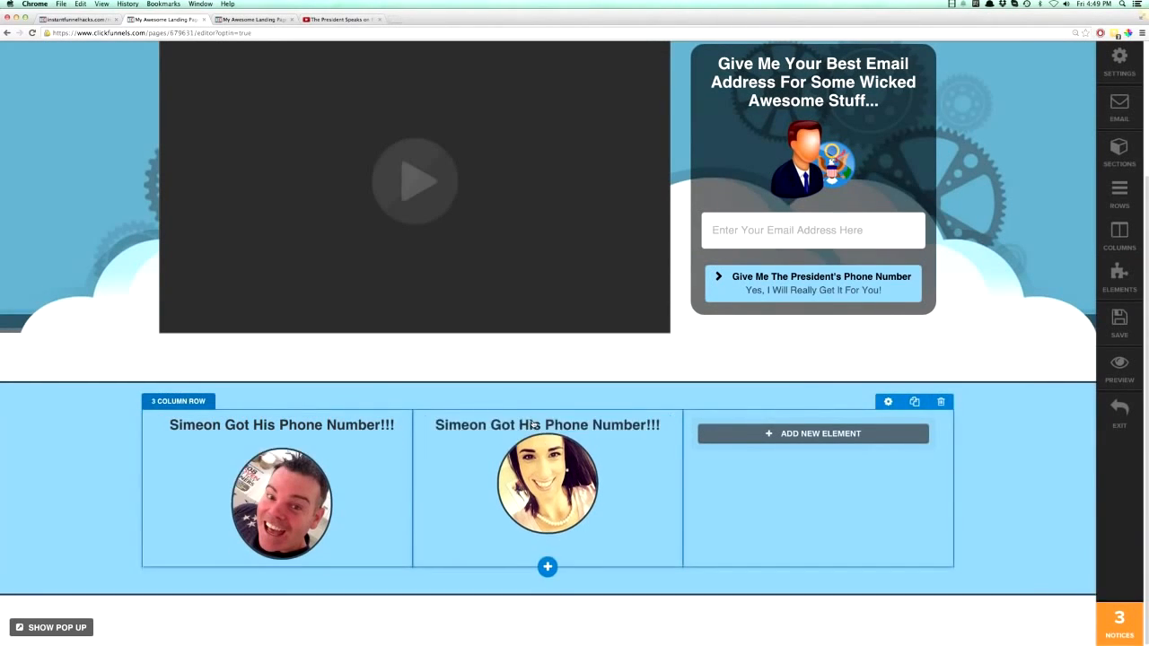
left_click(465, 426)
double_click(465, 426)
type("Liz")
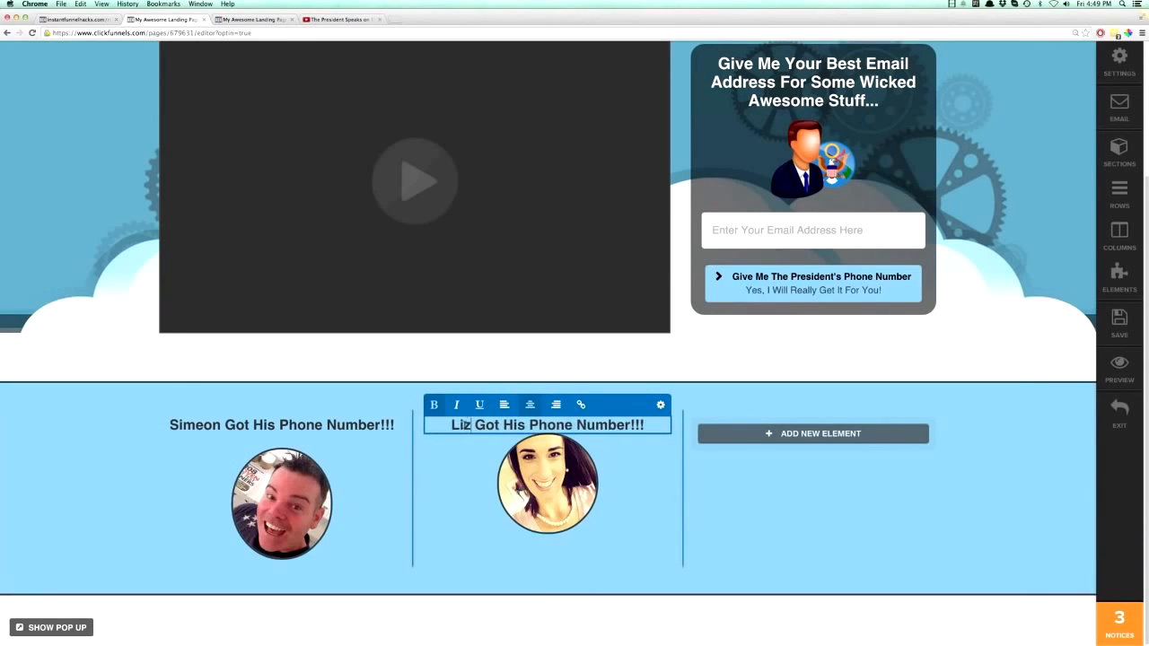
left_click(811, 522)
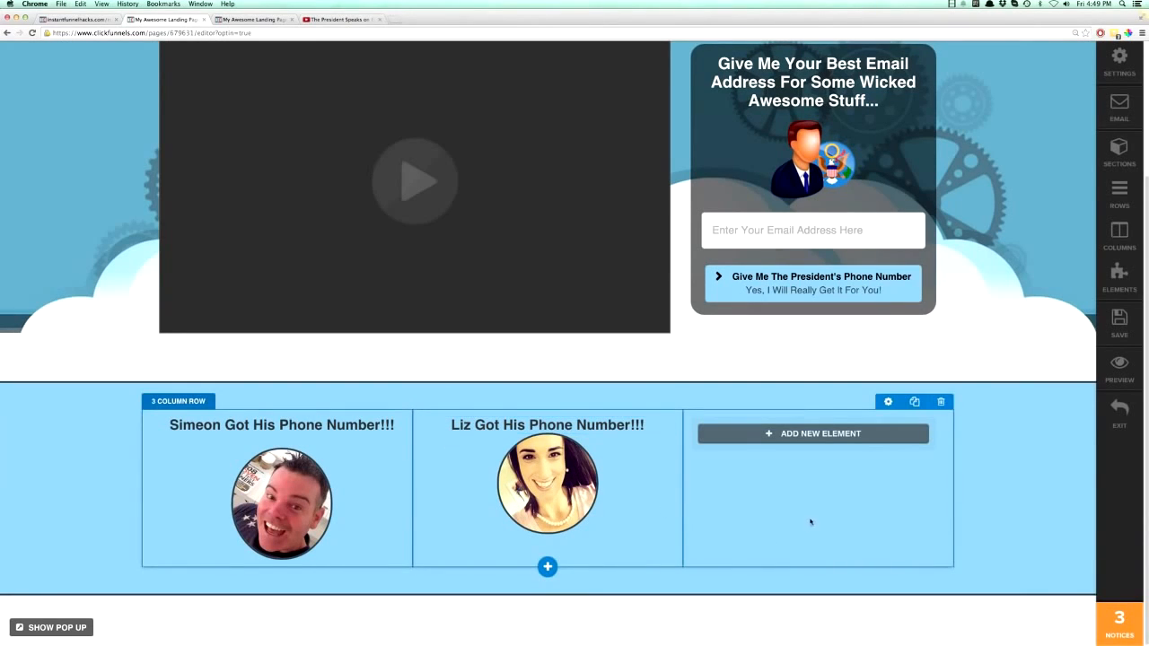
- Copy the middle column's headline into the third column and add a single image element below it
left_click(632, 410)
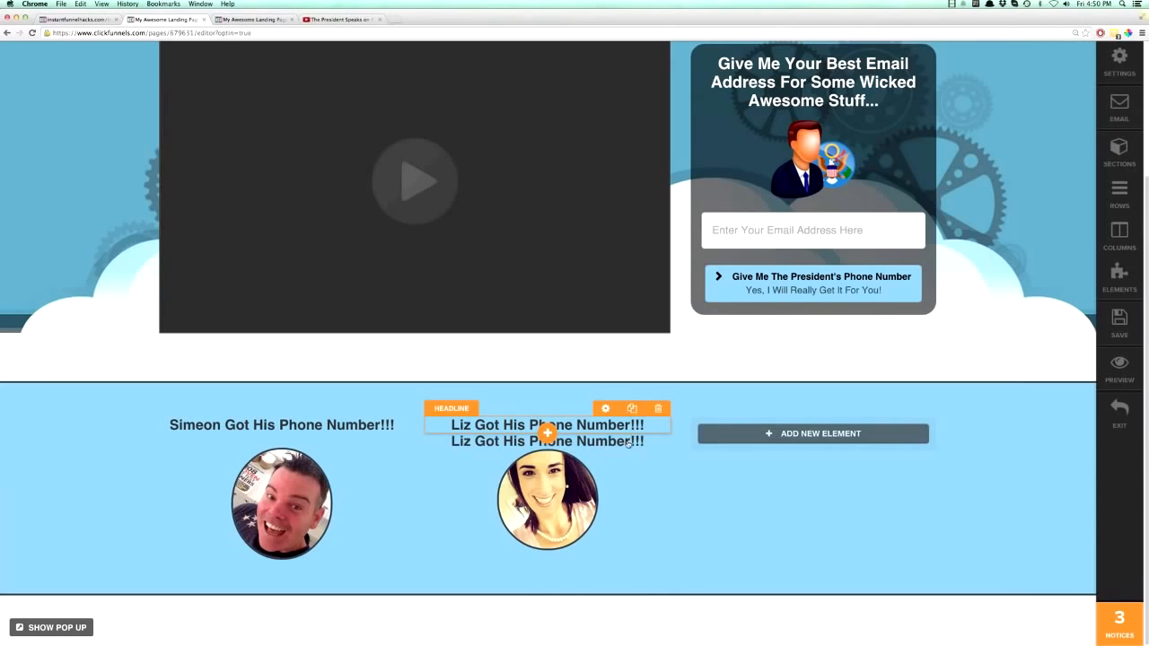
left_click_drag(762, 423, 765, 426)
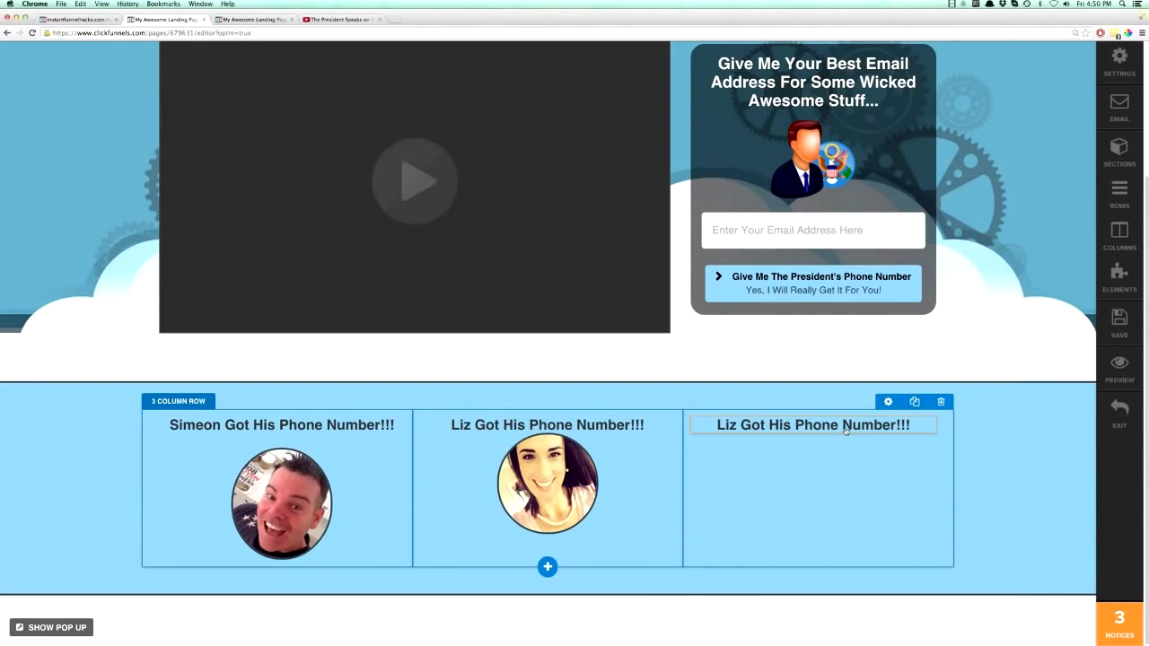
left_click(811, 434)
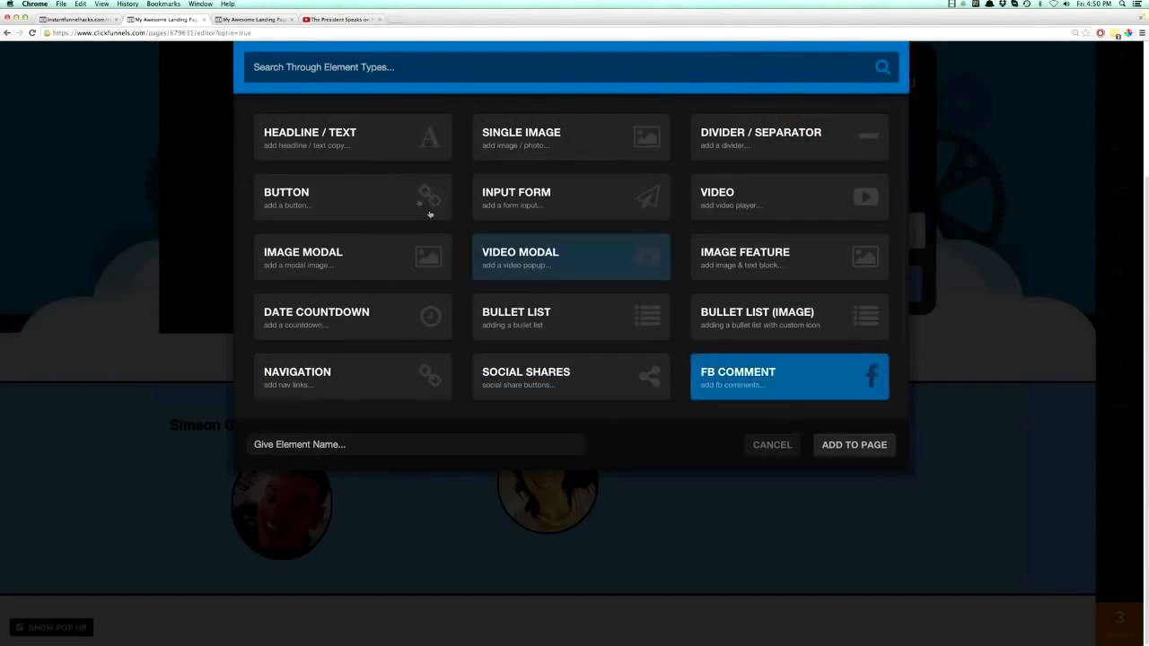
left_click(503, 220)
- Replace the third column's placeholder image with the color photo of the young man with his hands behind his head
left_click(759, 437)
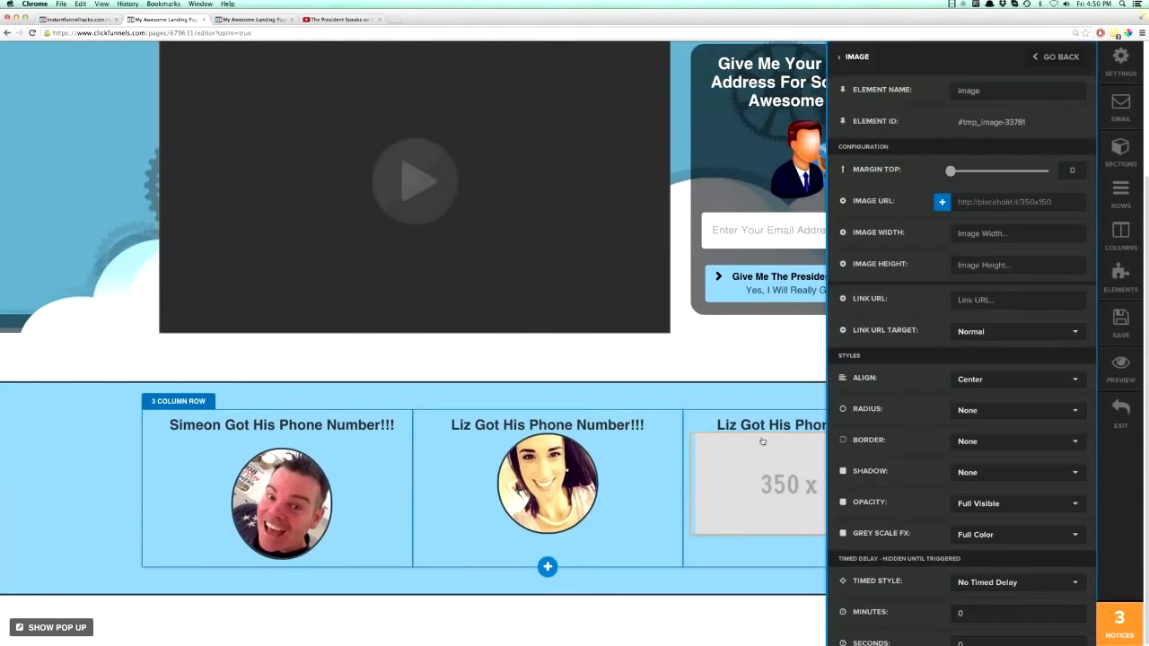
left_click(942, 202)
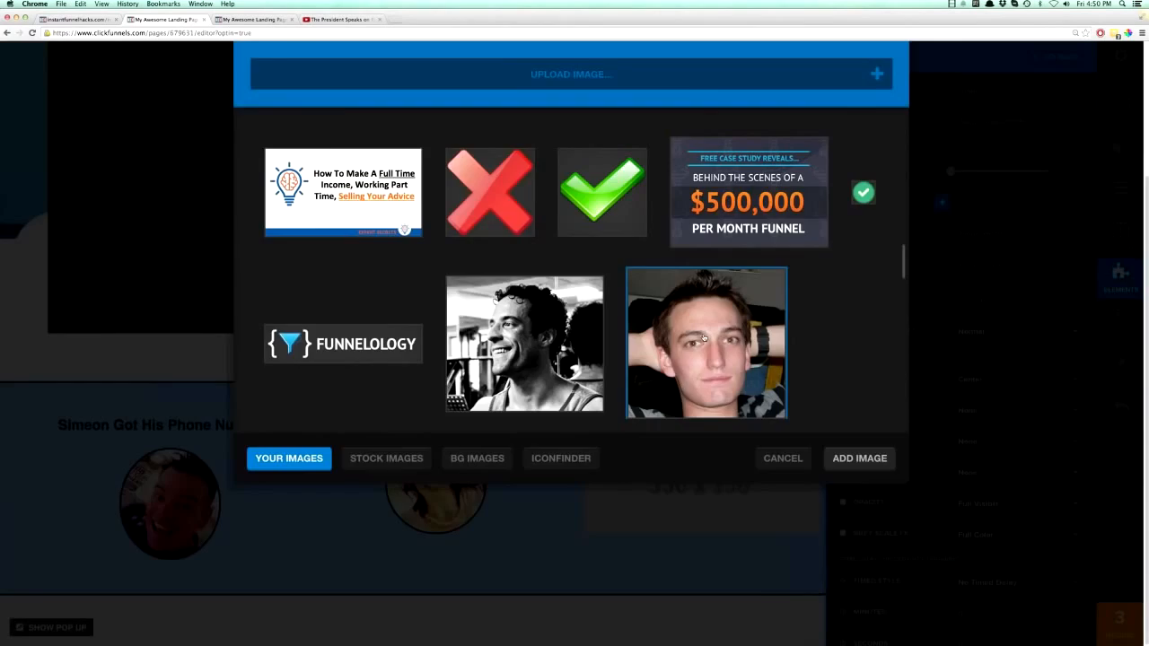
left_click(705, 338)
left_click(750, 485)
left_click(751, 483)
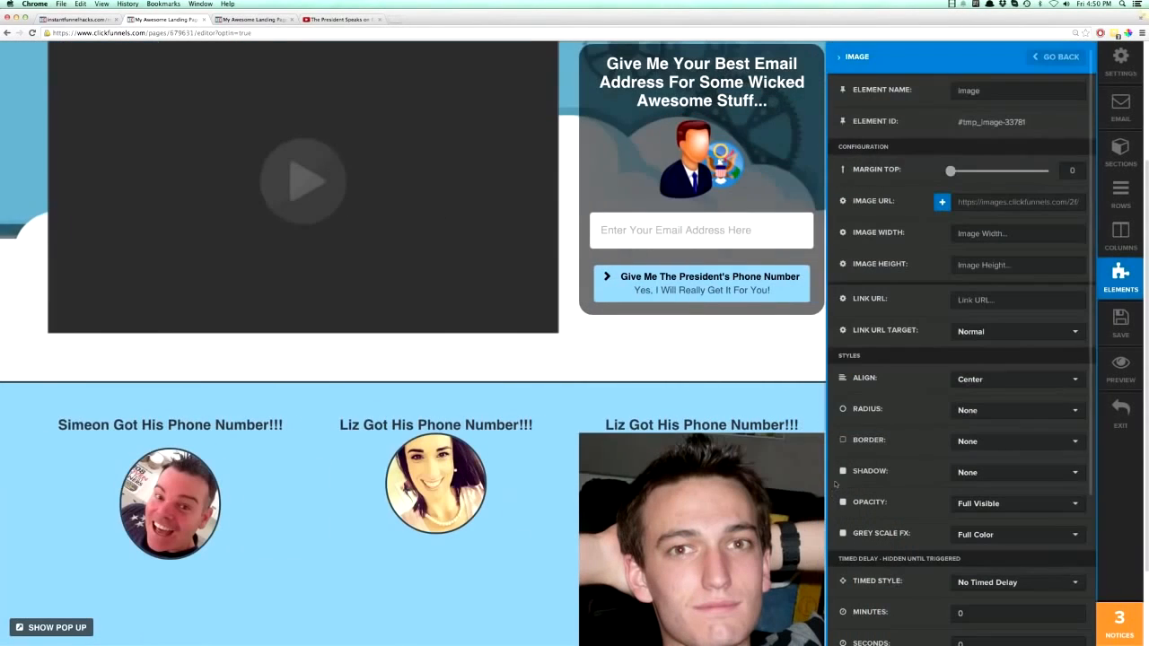
- Give the third column's photo a Circle radius and a Dark Thumbnail Border
left_click(971, 414)
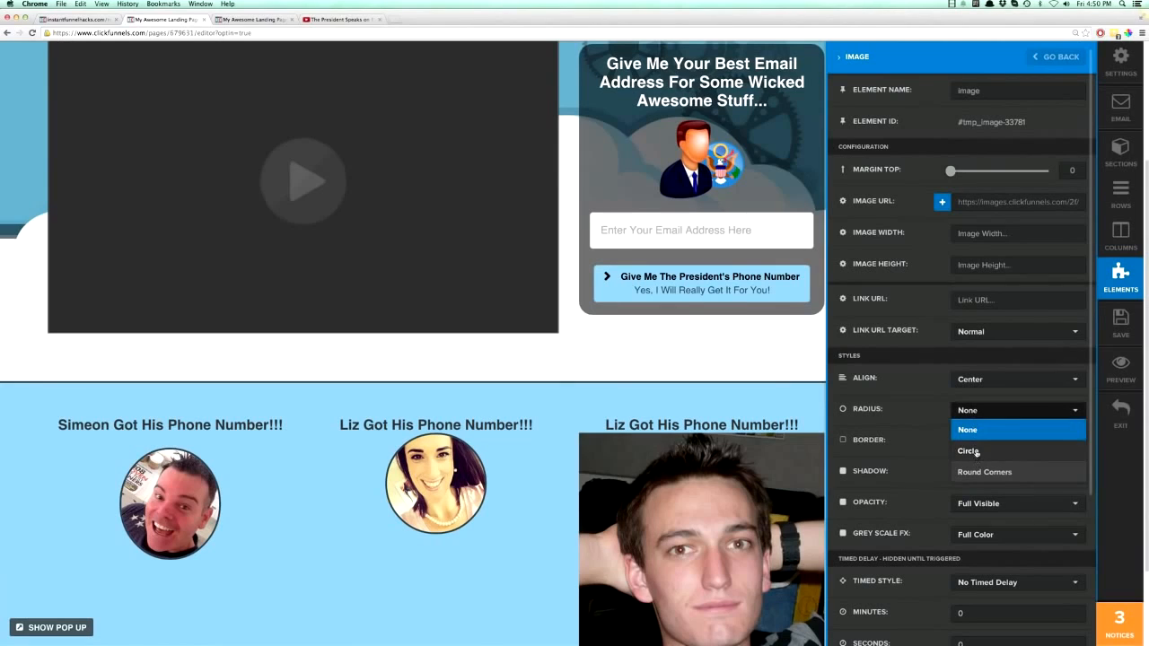
left_click(977, 452)
left_click(978, 441)
left_click(979, 502)
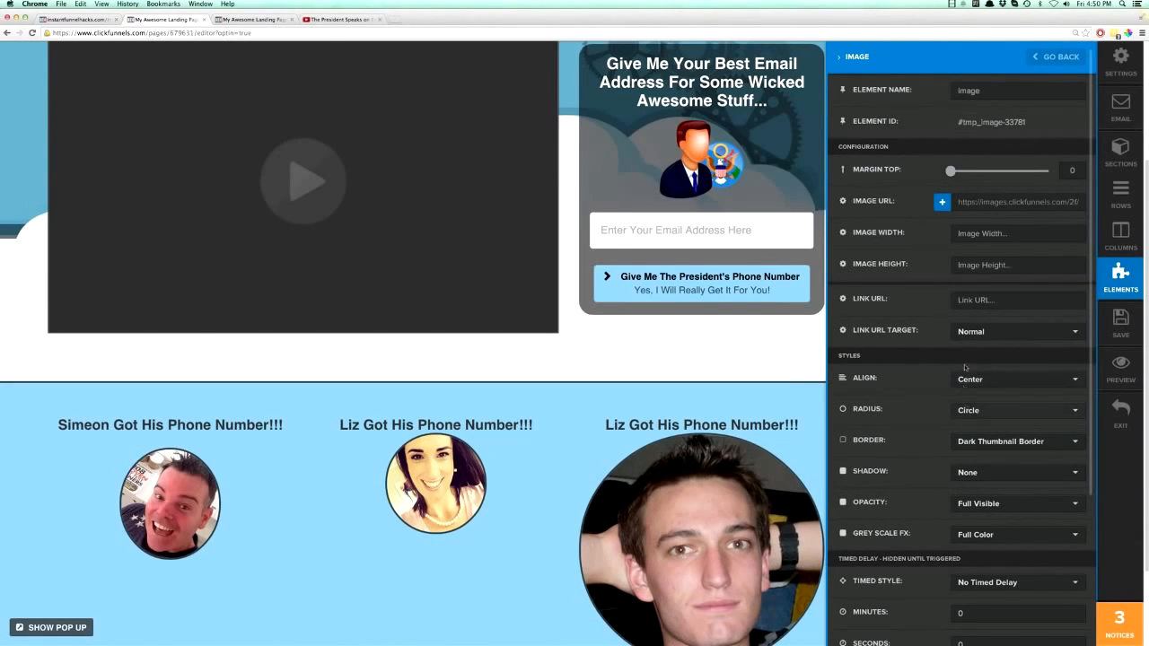
- Set the third column photo's image width to 150 and its top margin to 15
left_click(958, 233)
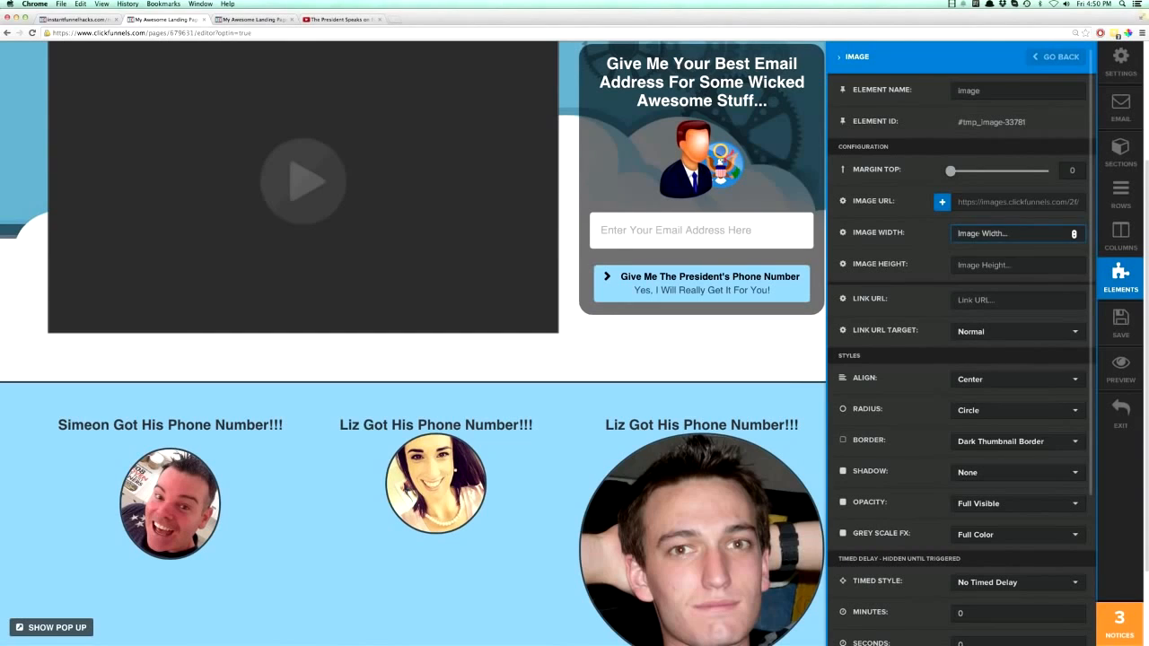
type("150")
left_click(767, 492)
mouse_move(844, 493)
left_click(871, 426)
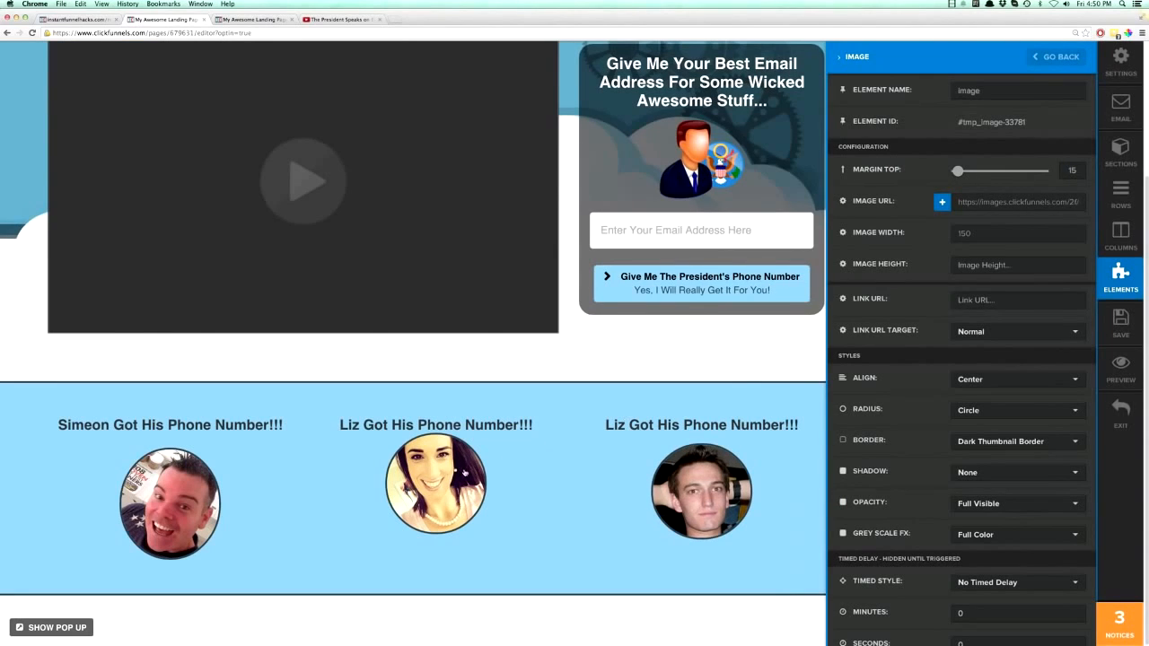
left_click(464, 470)
- Set the middle photo's top margin to 19 to space it from its headline
mouse_move(583, 497)
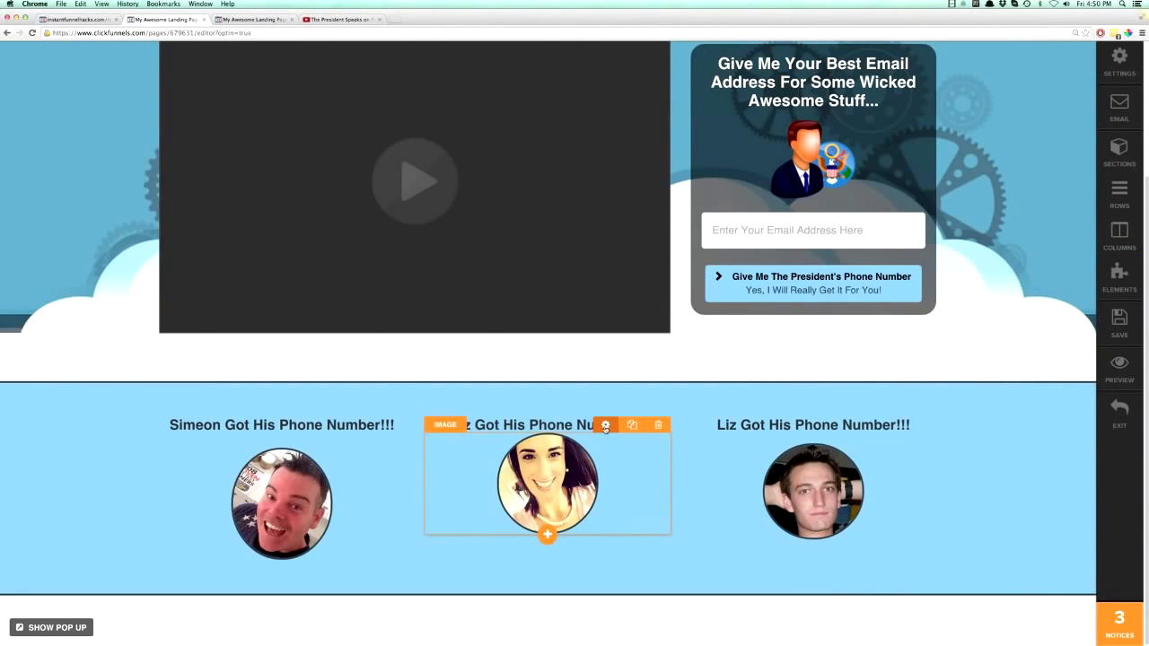
left_click(605, 426)
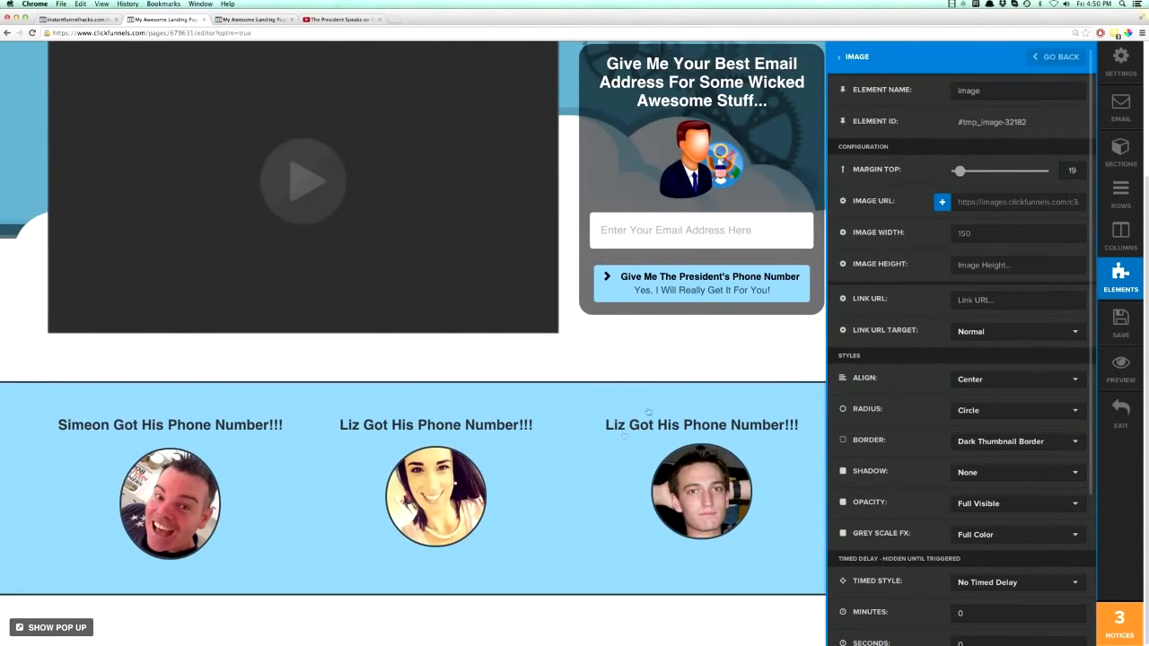
left_click(645, 436)
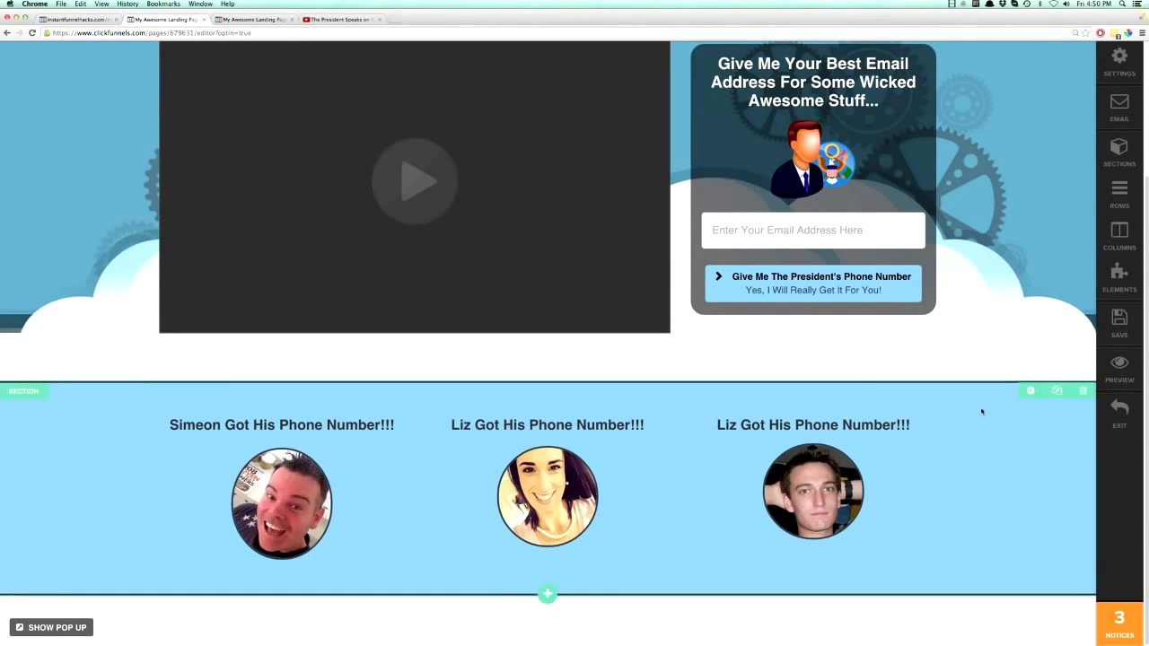
- Set the testimonial section's top padding to 14 and bottom padding to 0, and save the page
left_click(1030, 391)
double_click(1072, 313)
key("Tab")
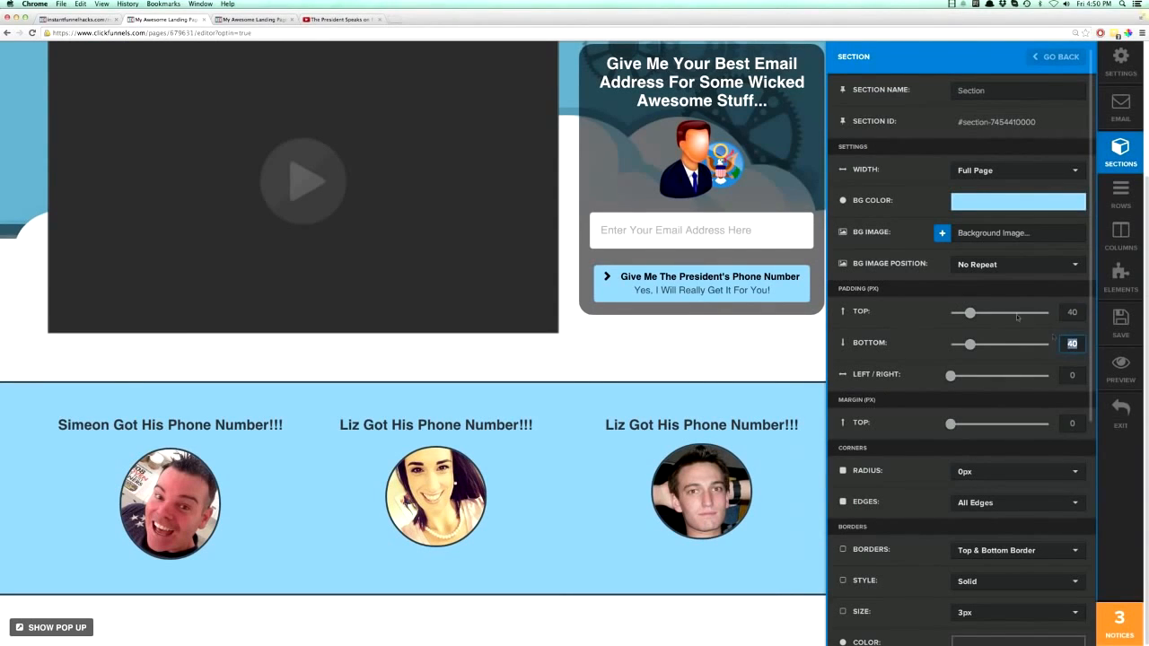
left_click_drag(971, 313, 961, 315)
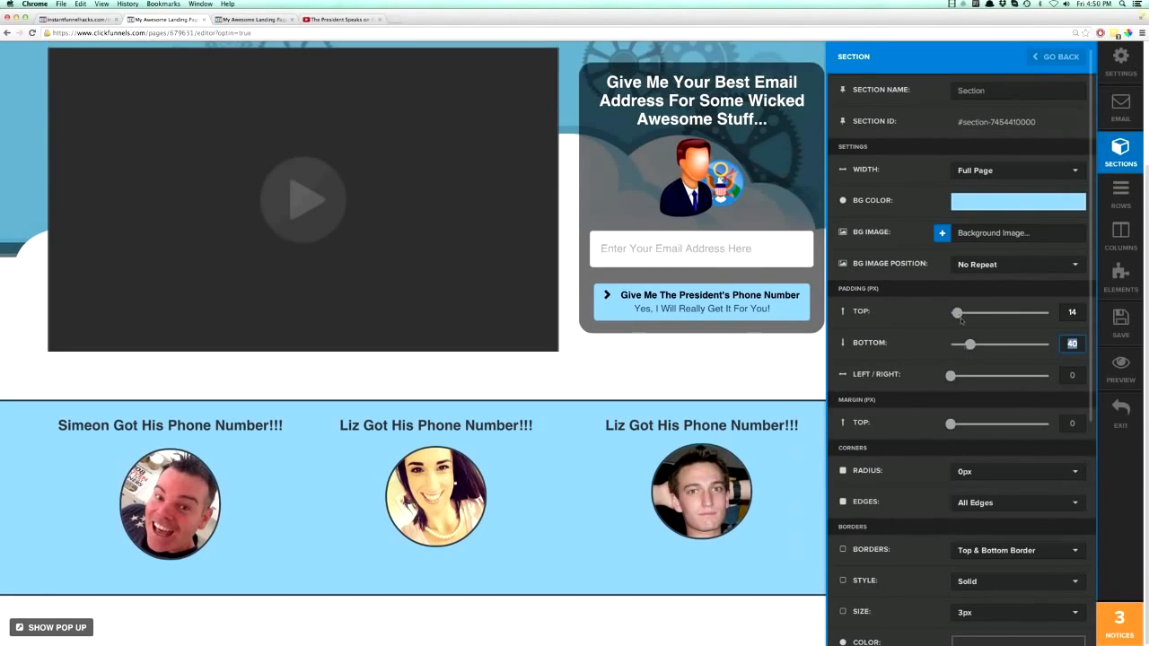
left_click_drag(969, 345, 947, 347)
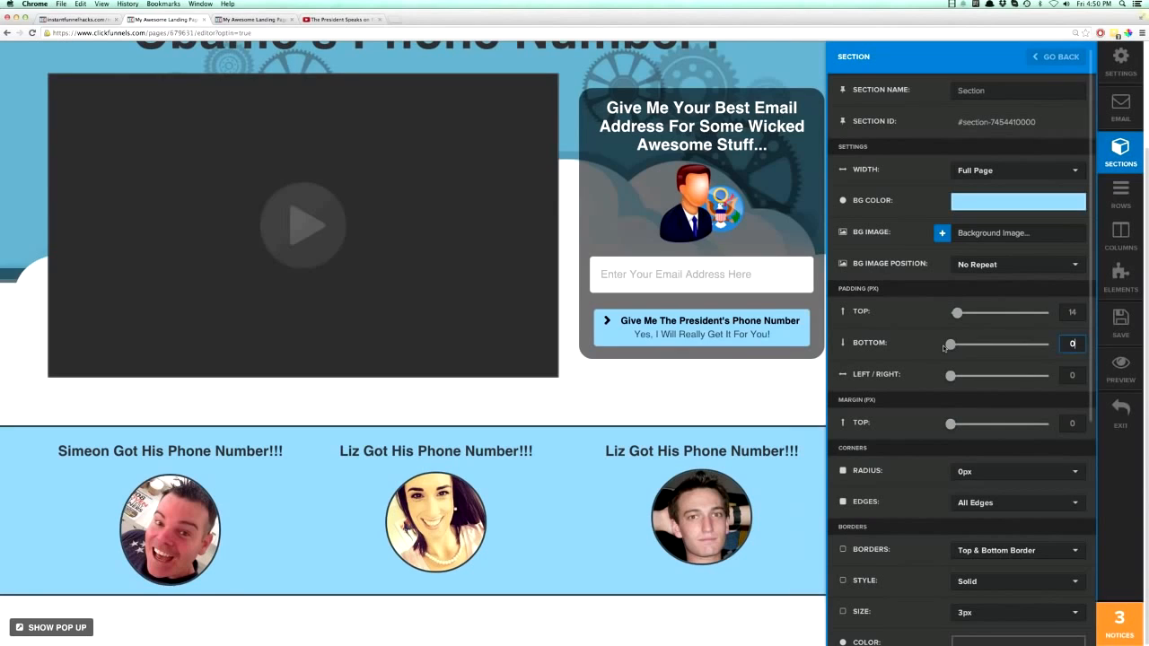
left_click(782, 391)
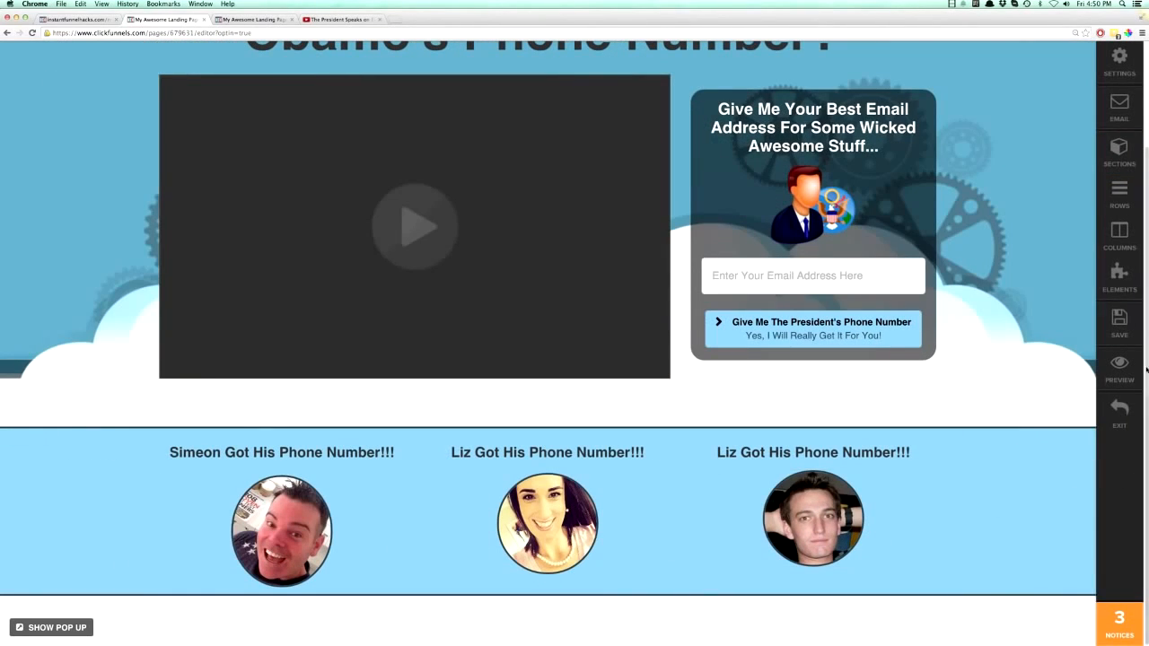
- Reload the live preview of the landing page and review it down to the testimonial section
left_click(243, 22)
left_click(31, 34)
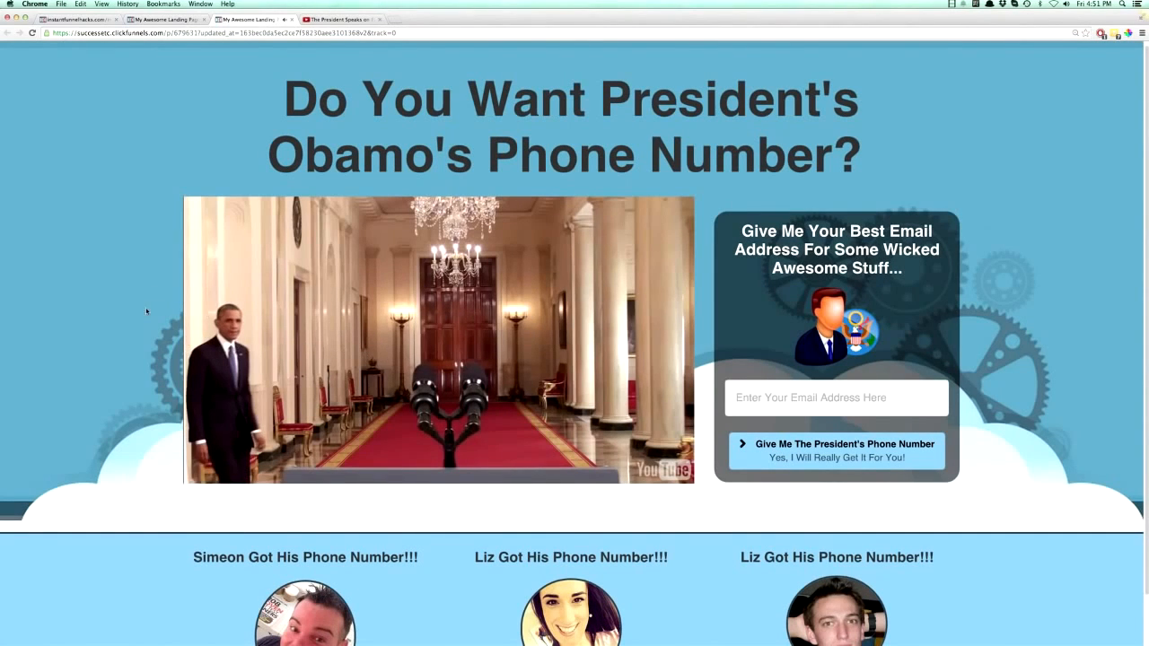
scroll(483, 342, "down", 1)
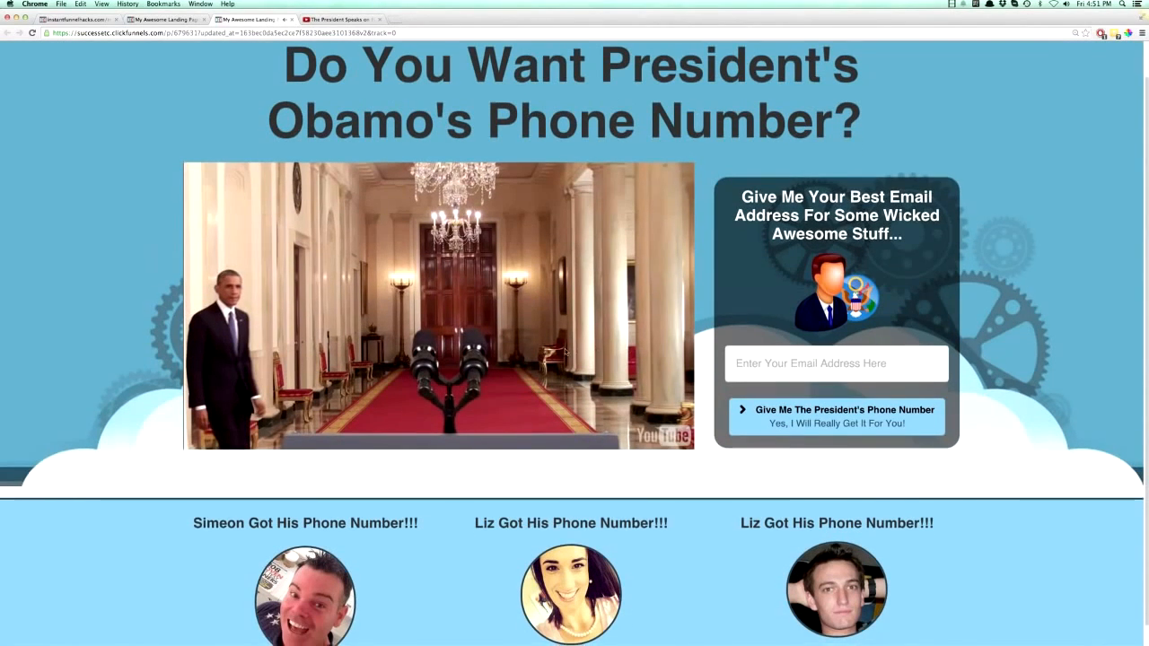
- Return from the live preview to the page editor and delete the email input form from the opt-in sidebar
scroll(575, 341, "down", 1)
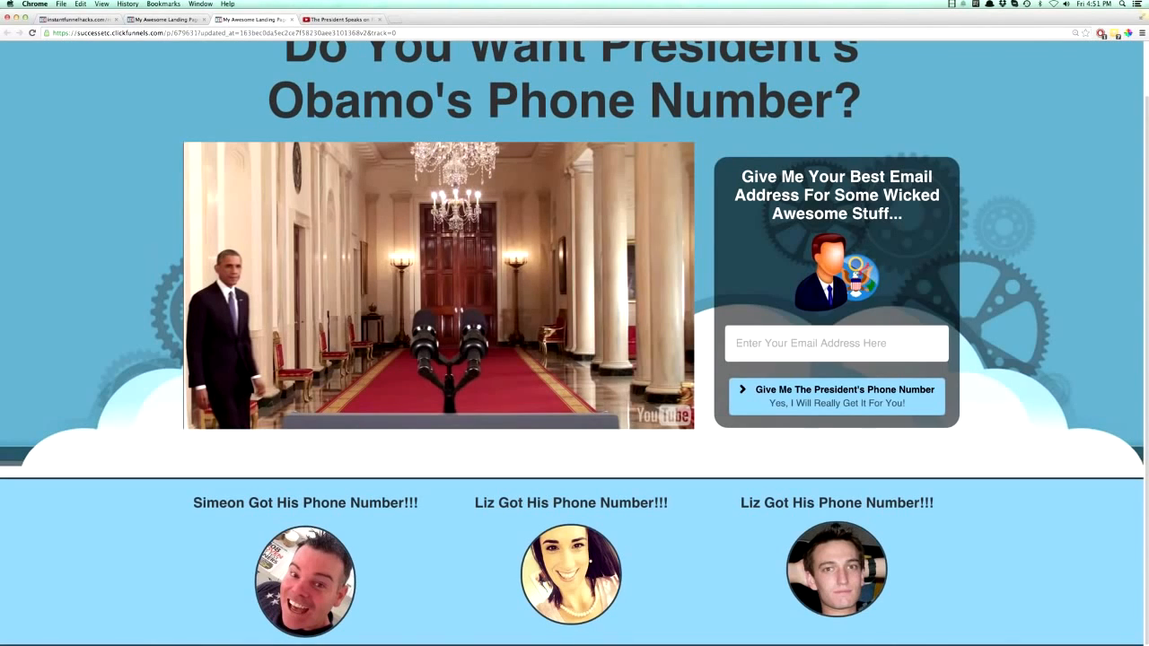
left_click(156, 20)
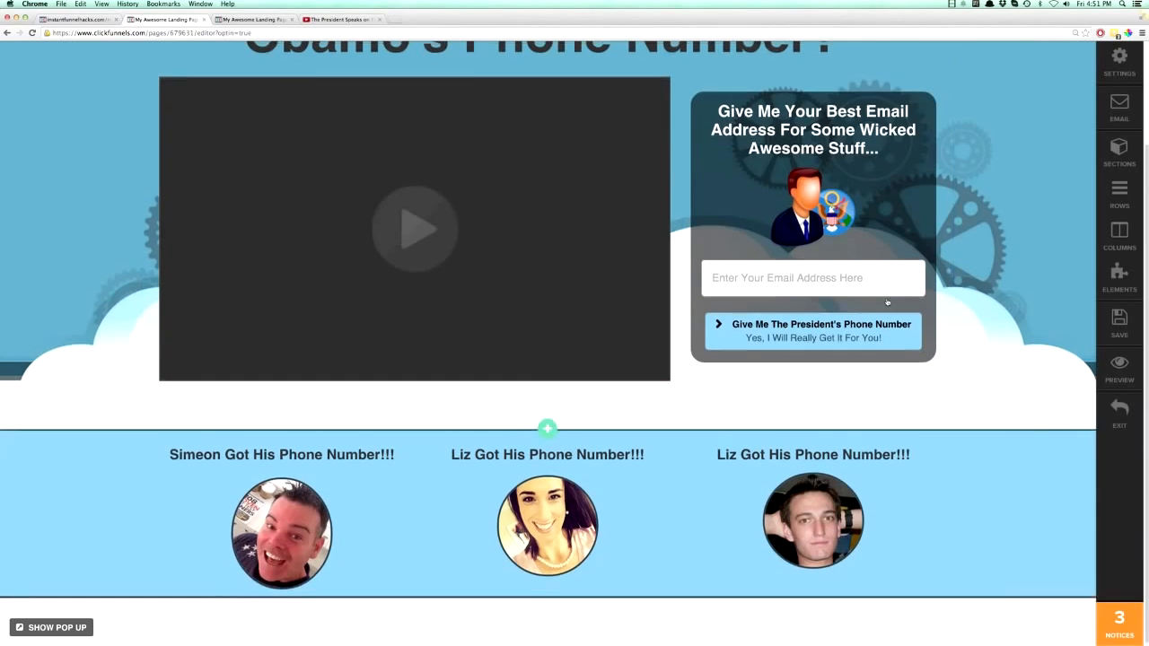
left_click(913, 259)
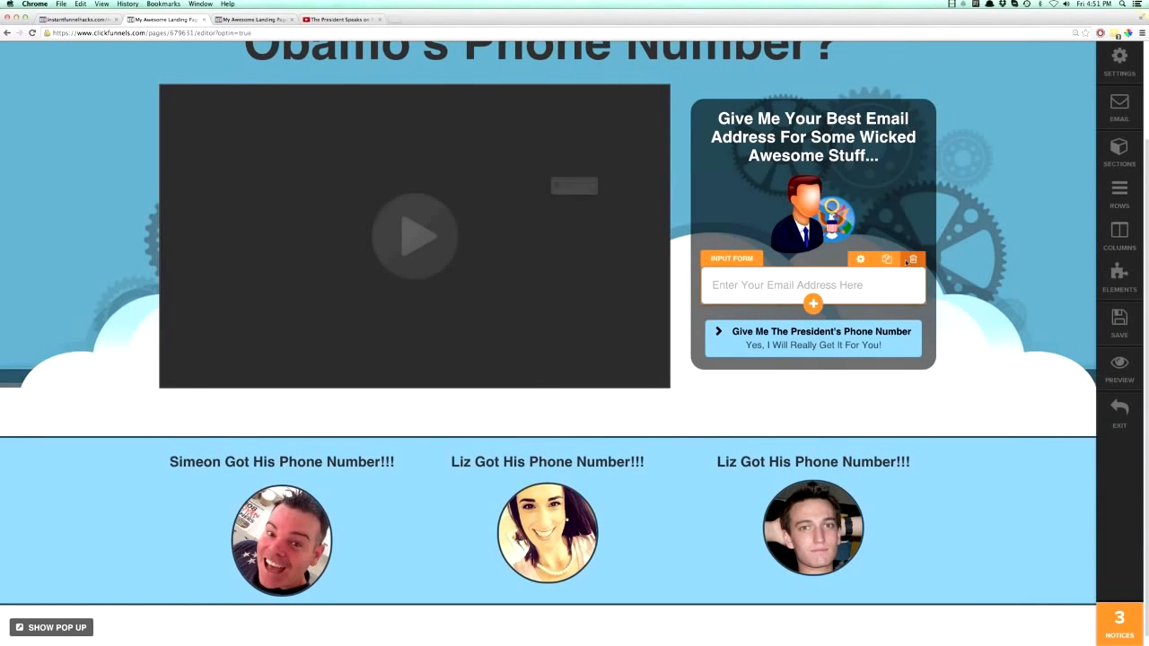
left_click(643, 209)
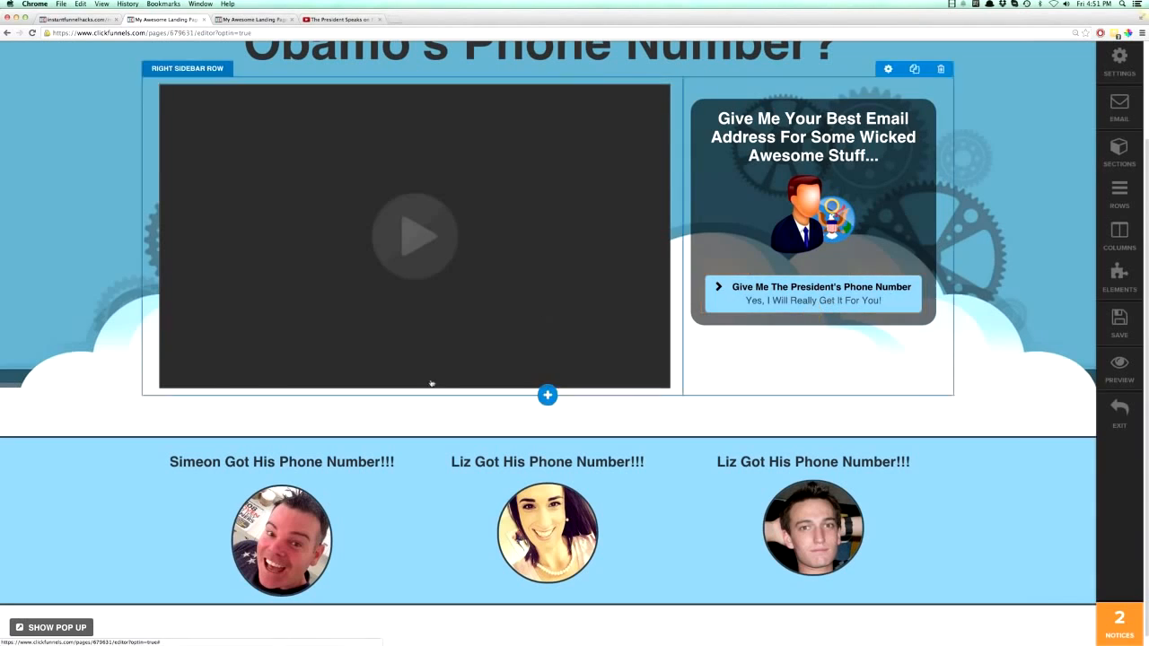
- Show the page's pop-up and add a 2 column block row to it
left_click(52, 628)
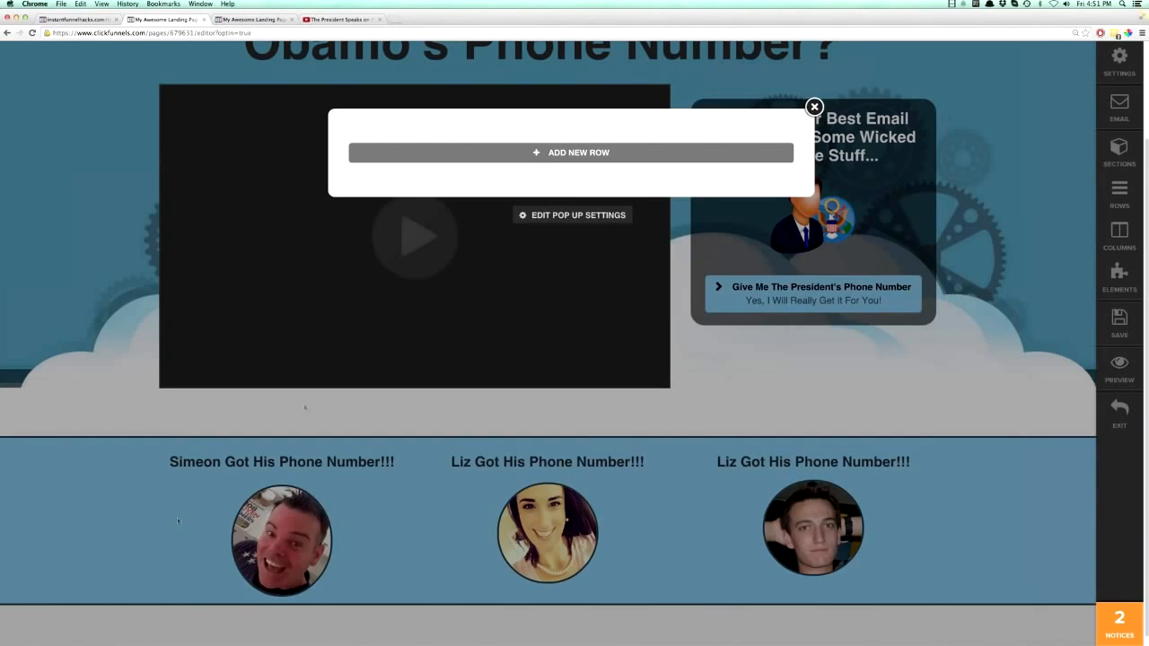
left_click(576, 154)
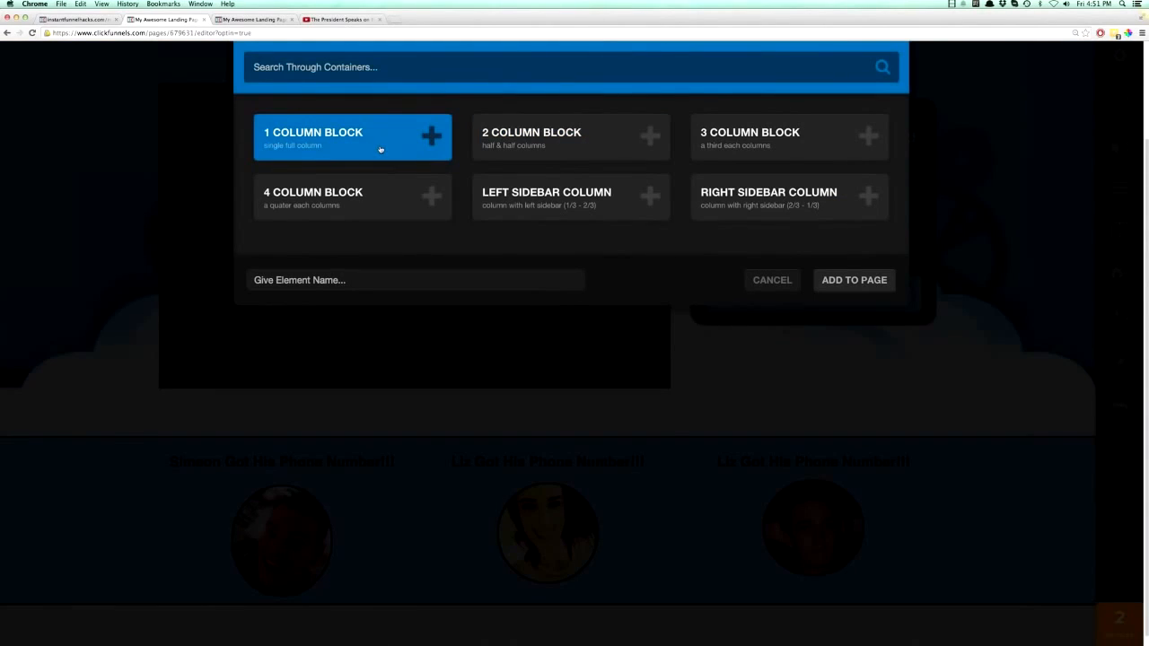
left_click(550, 139)
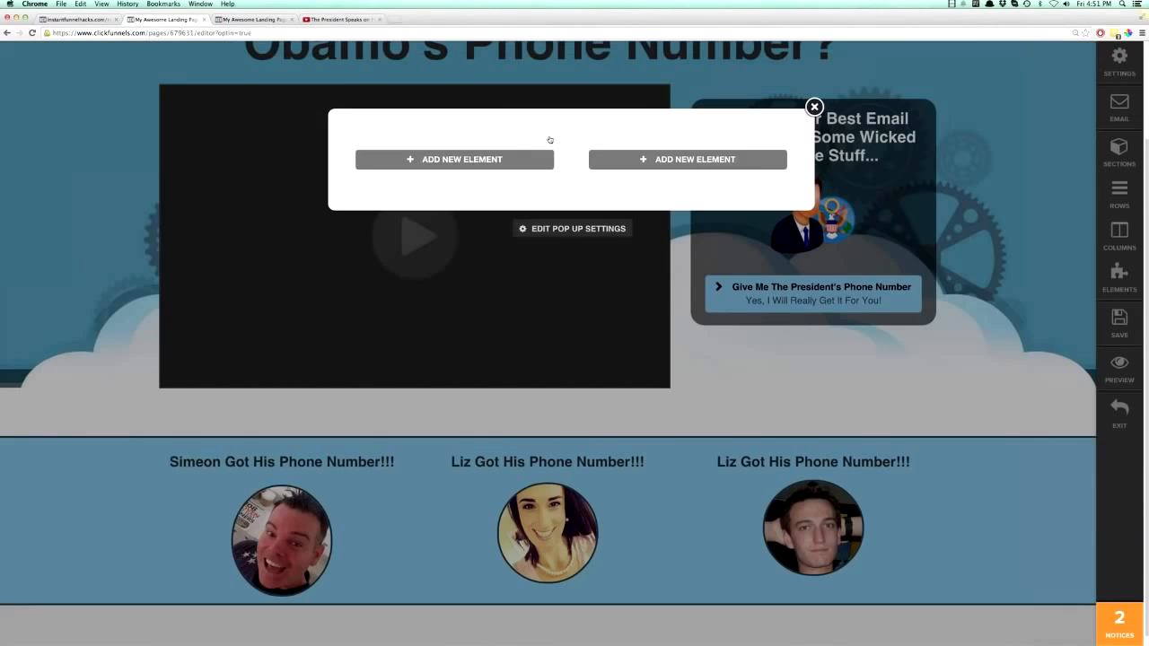
- Add a single image to the pop-up's first column and set it to the uploaded president icon
left_click(466, 161)
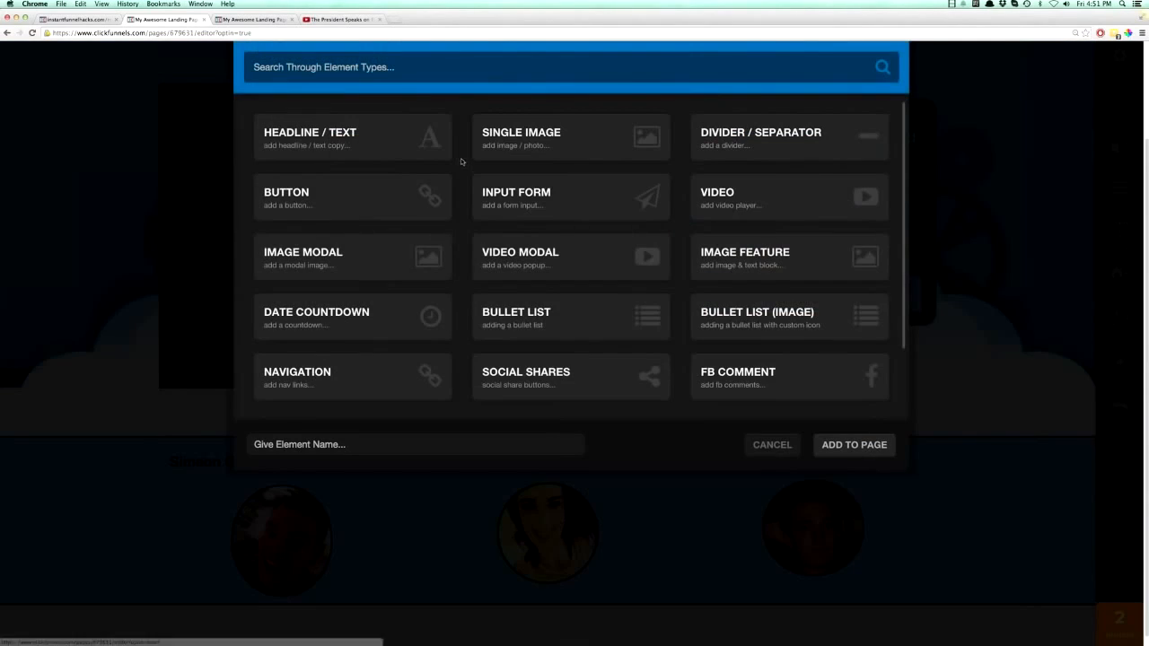
left_click(520, 139)
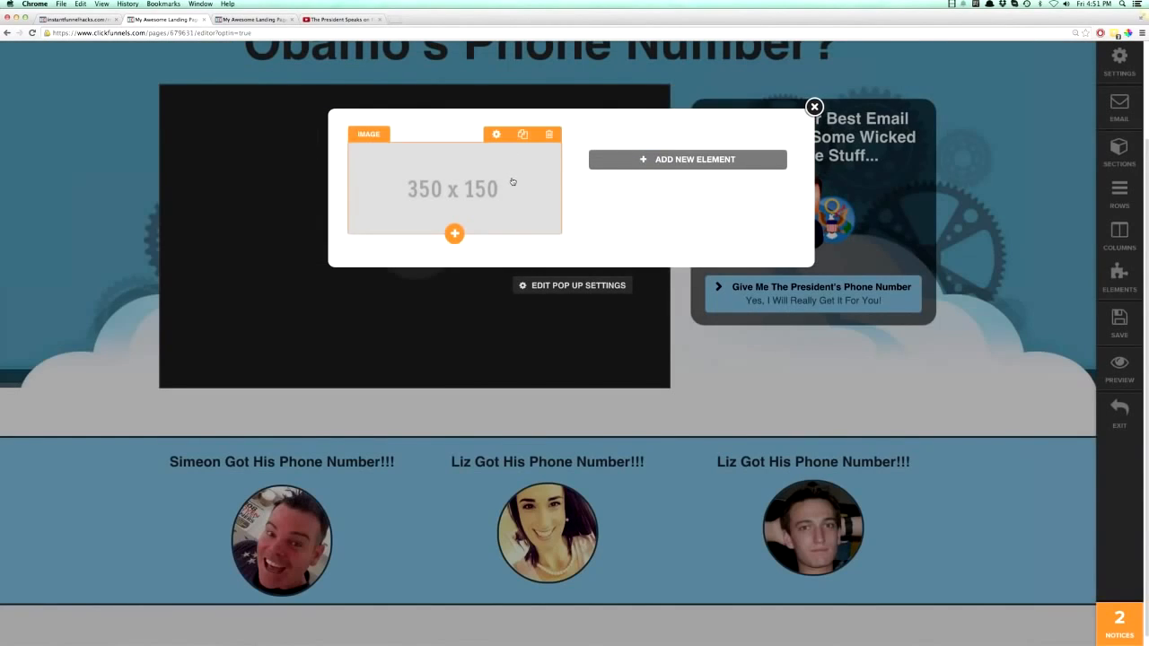
left_click(513, 179)
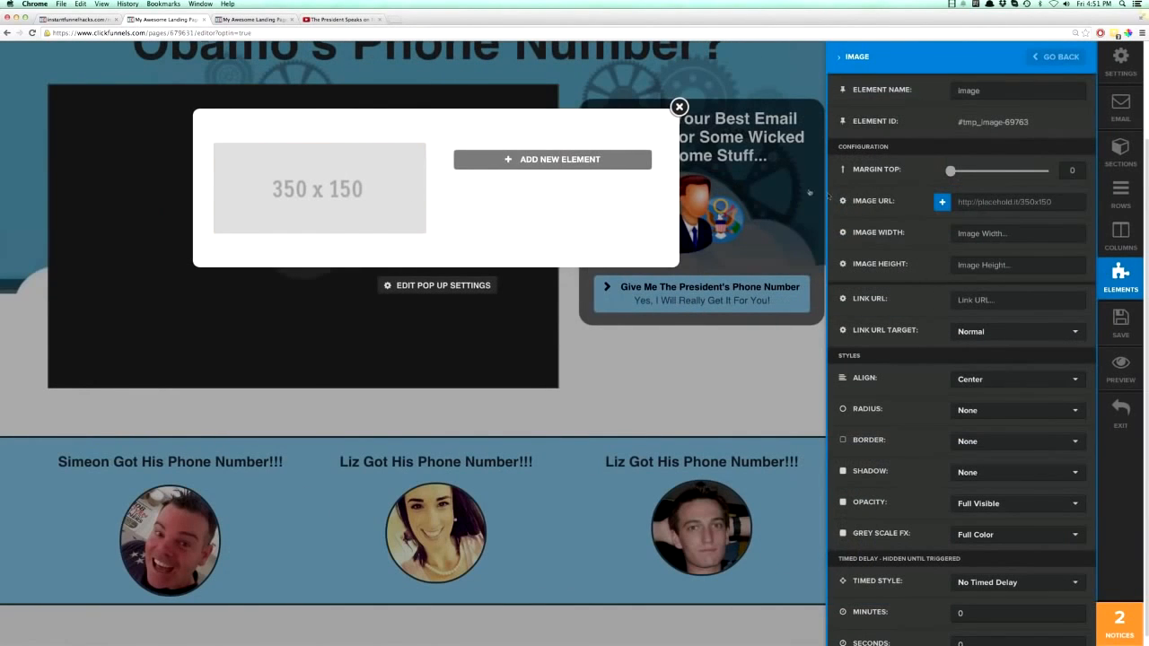
left_click(942, 202)
scroll(383, 290, "up", 15)
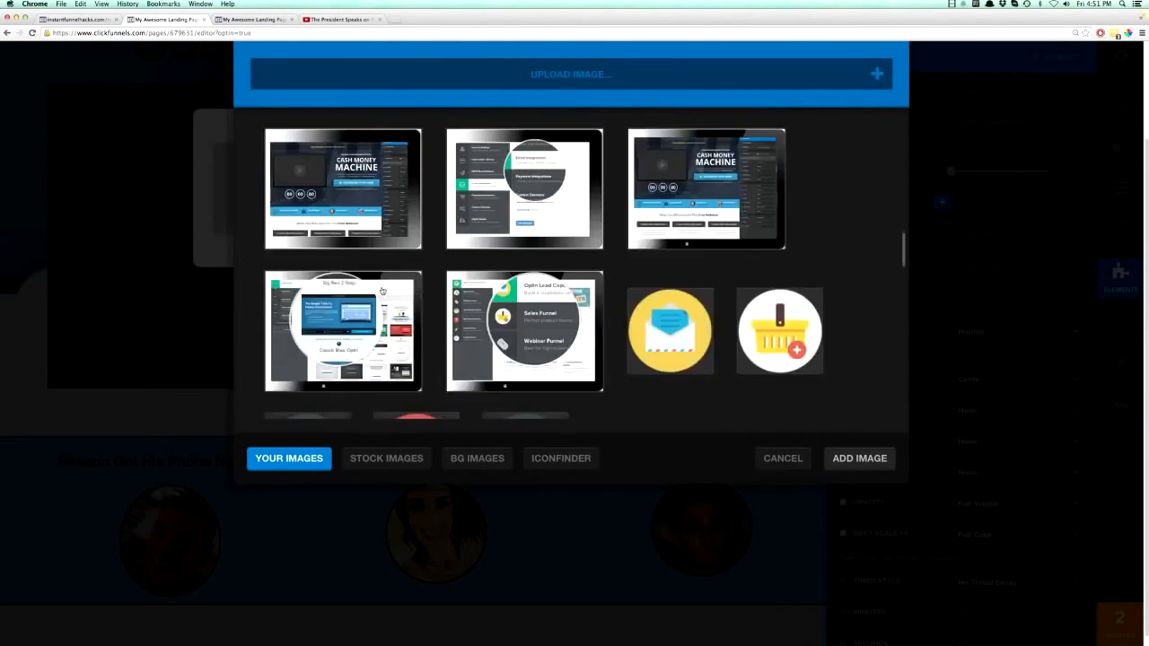
left_click(346, 220)
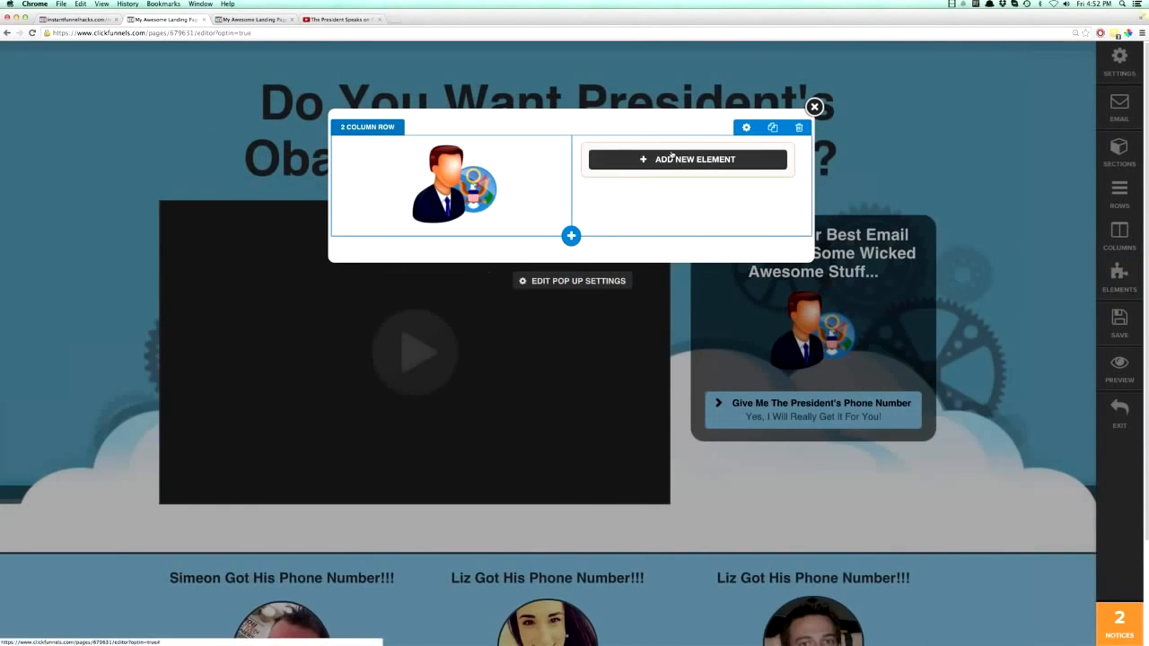
- Add a headline to the pop-up's second column reading "Obama's Phone Number!!! FREE Today!!!"
left_click(610, 159)
left_click(384, 142)
triple_click(672, 180)
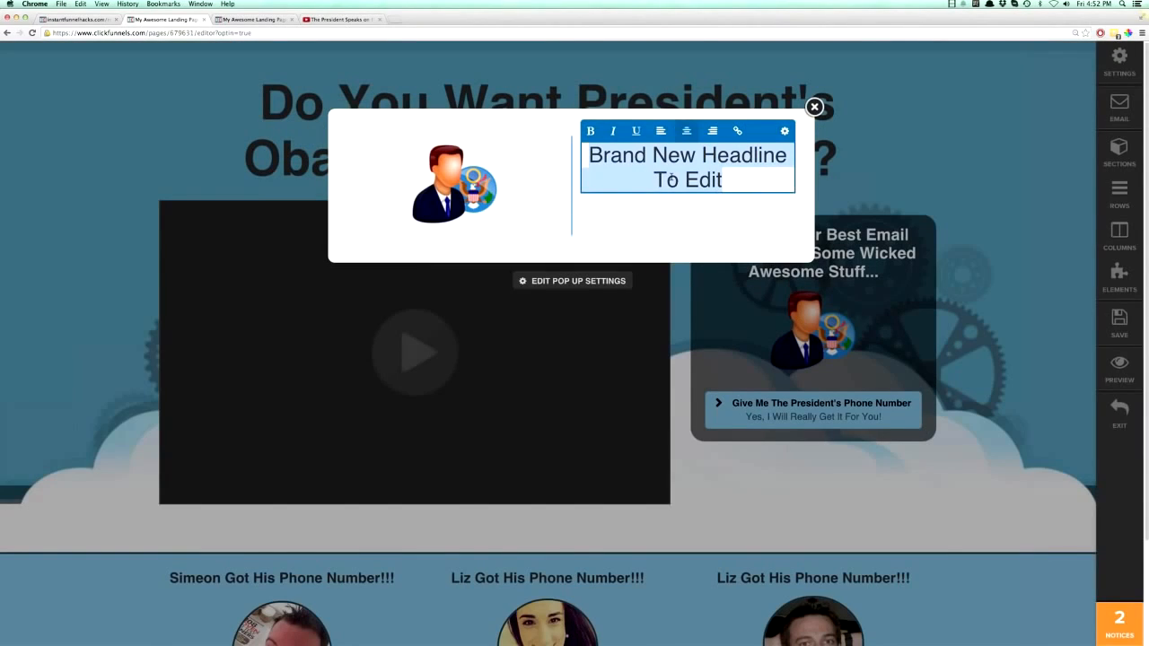
type("Obom")
key("BackSpace")
key("BackSpace")
type("ama")
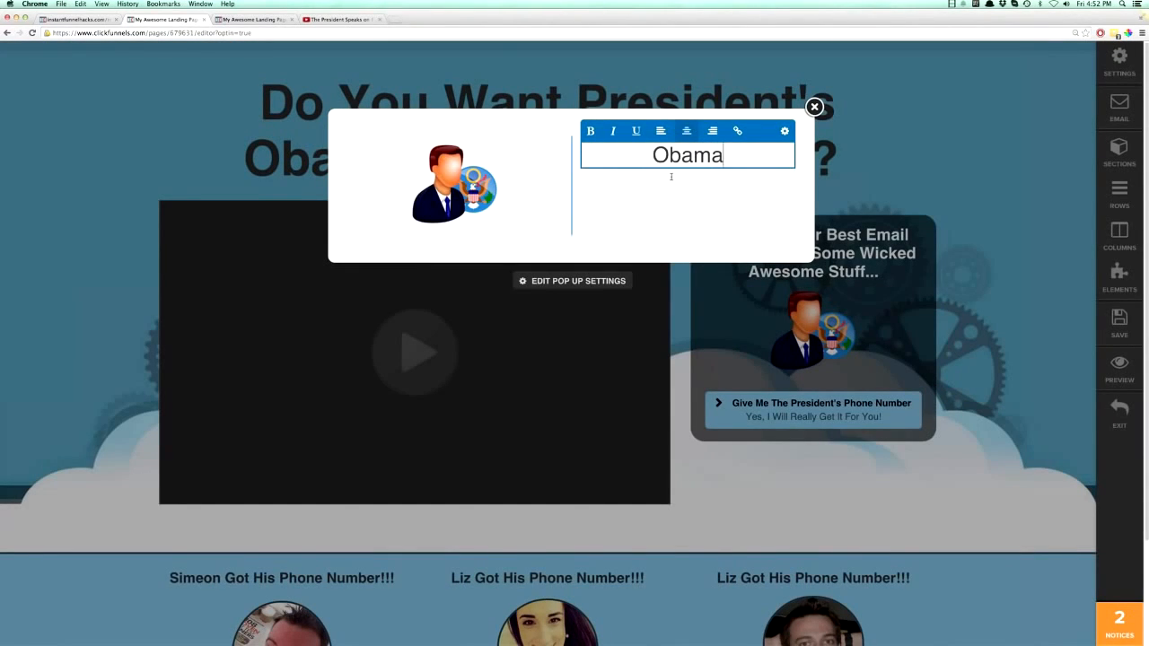
type("'s Phone NumbeR")
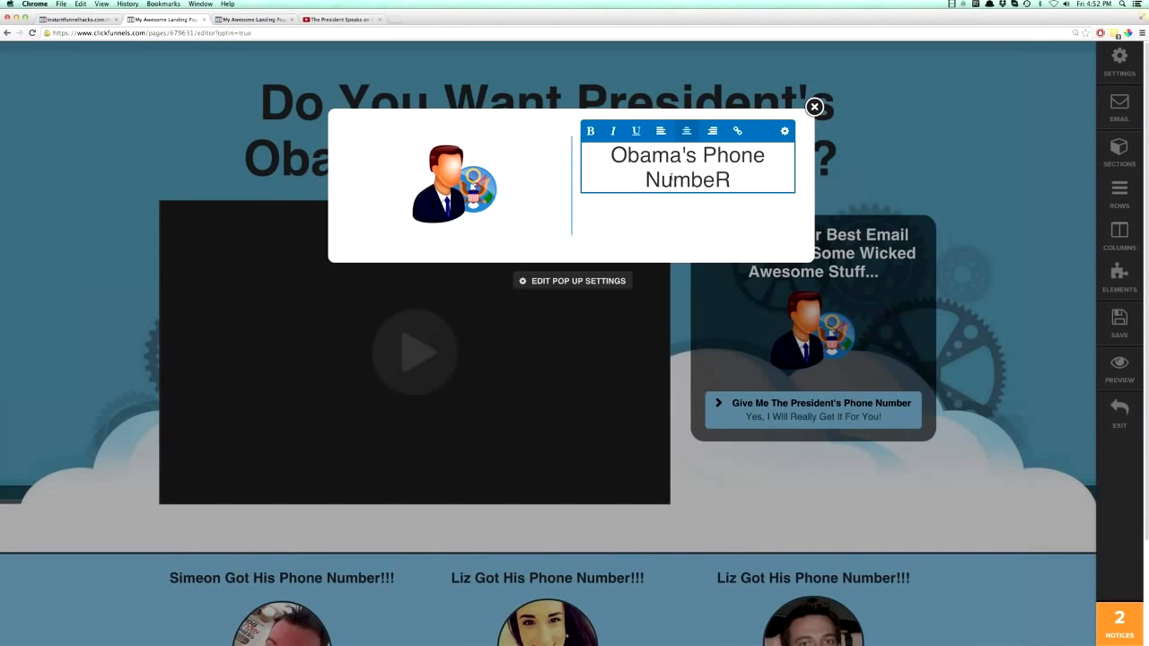
key("BackSpace")
type("r!!!")
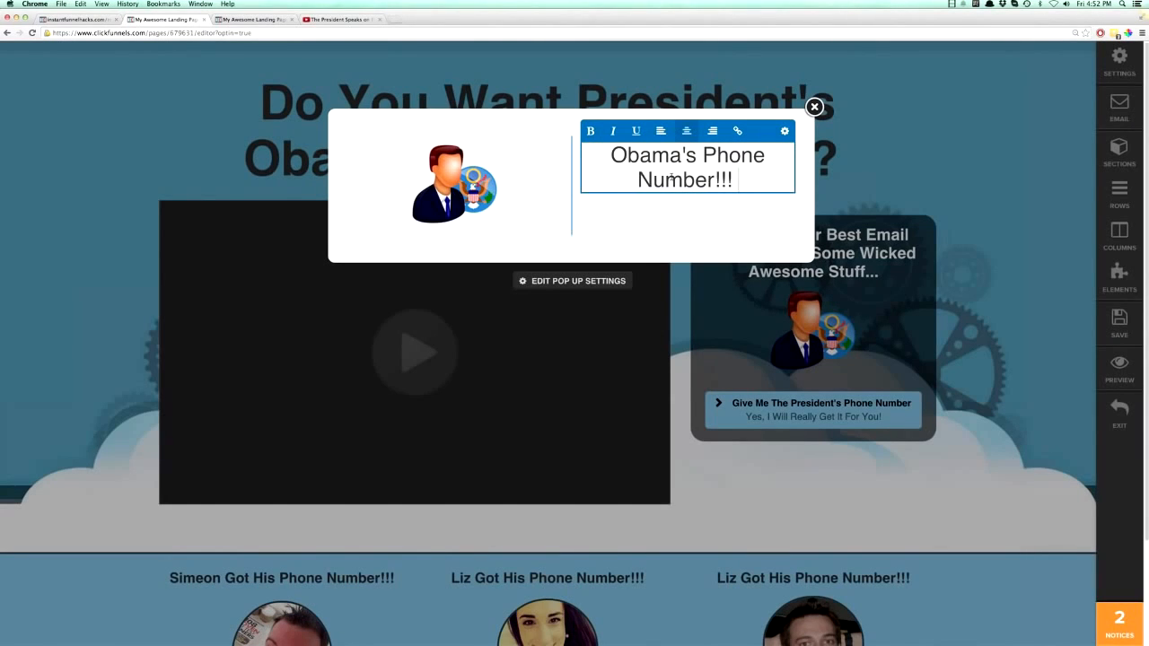
type(" FREE Today!!!")
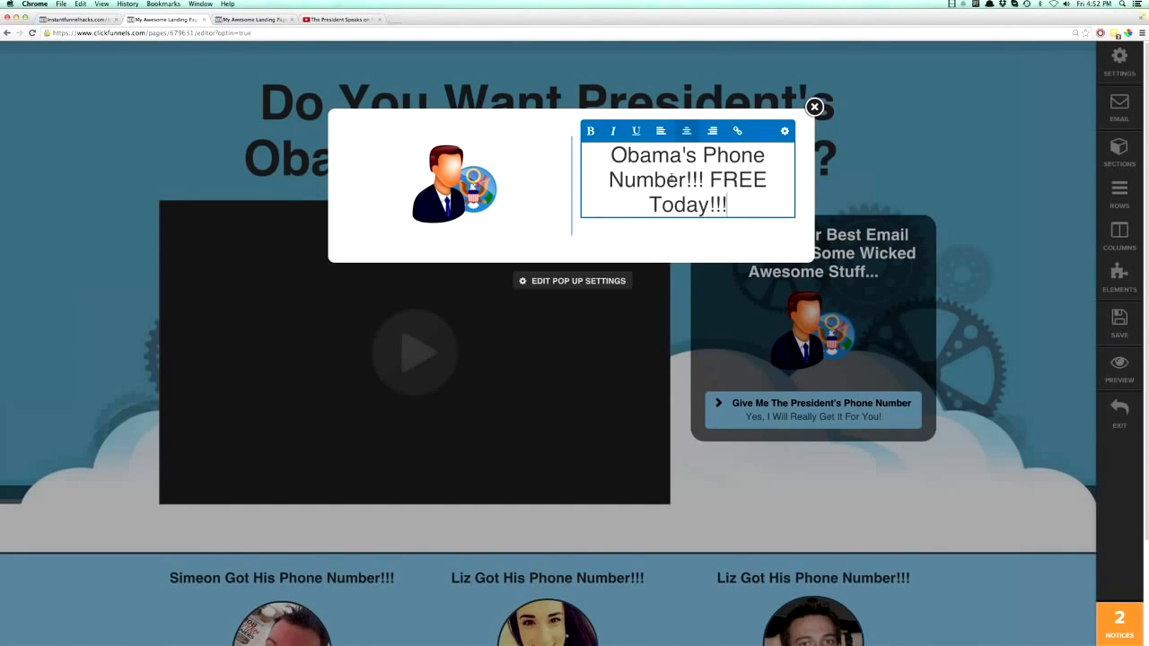
- Make the whole pop-up headline bold and set its text size to 21px
left_click(686, 181)
key("super+a")
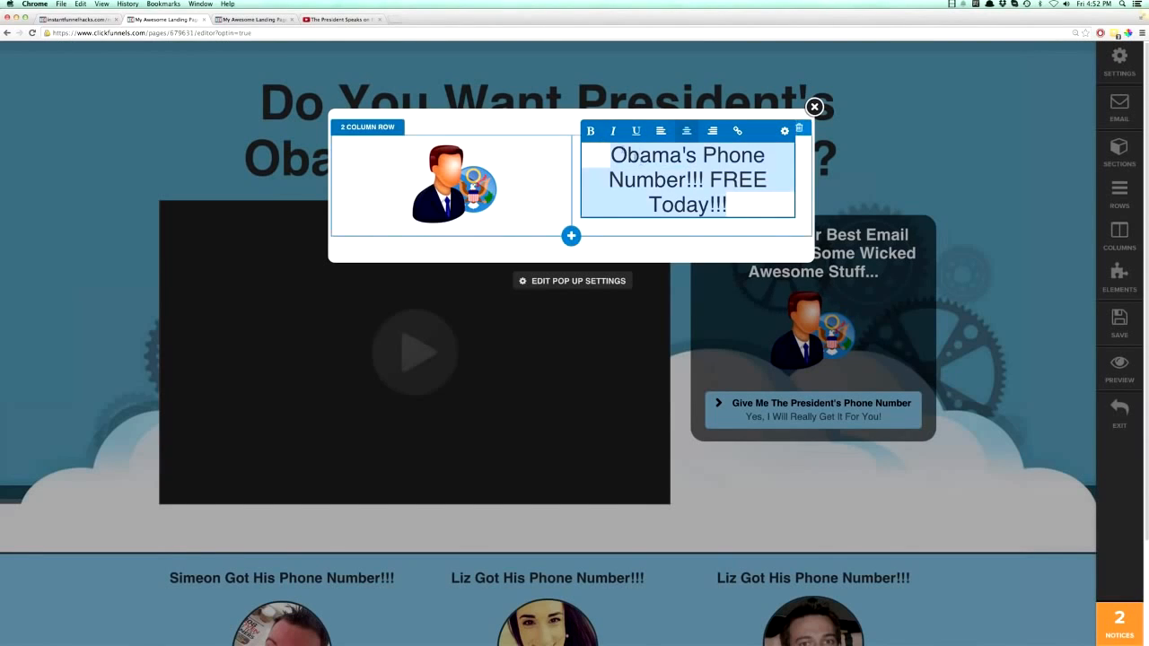
left_click(592, 133)
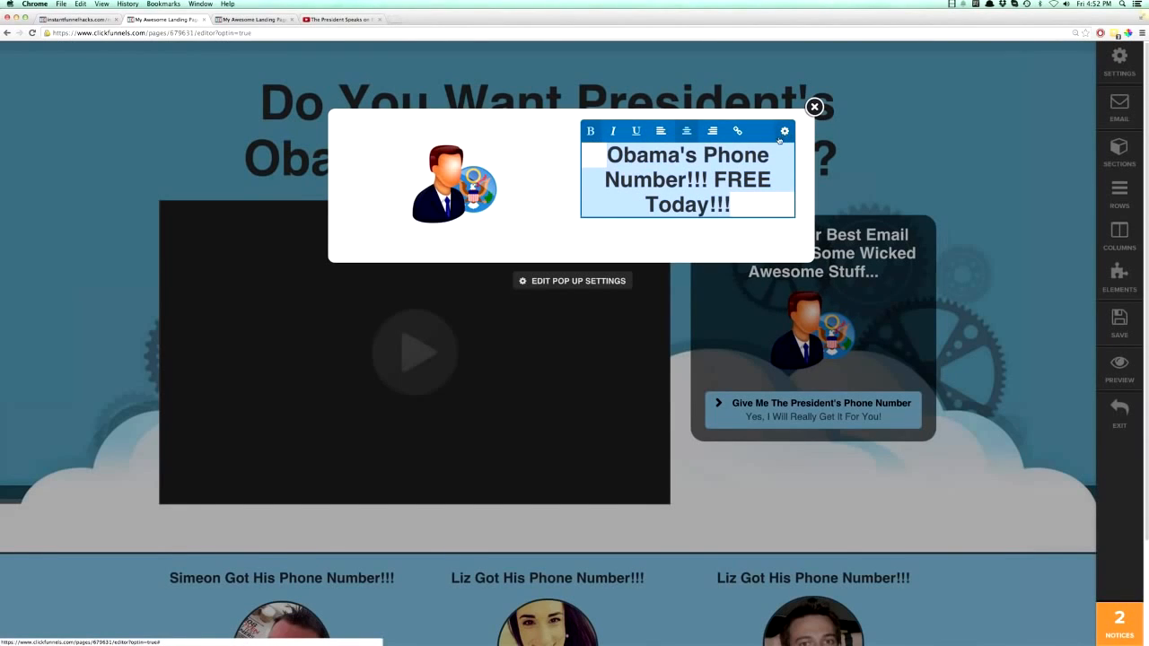
left_click(784, 132)
left_click(996, 343)
left_click(988, 403)
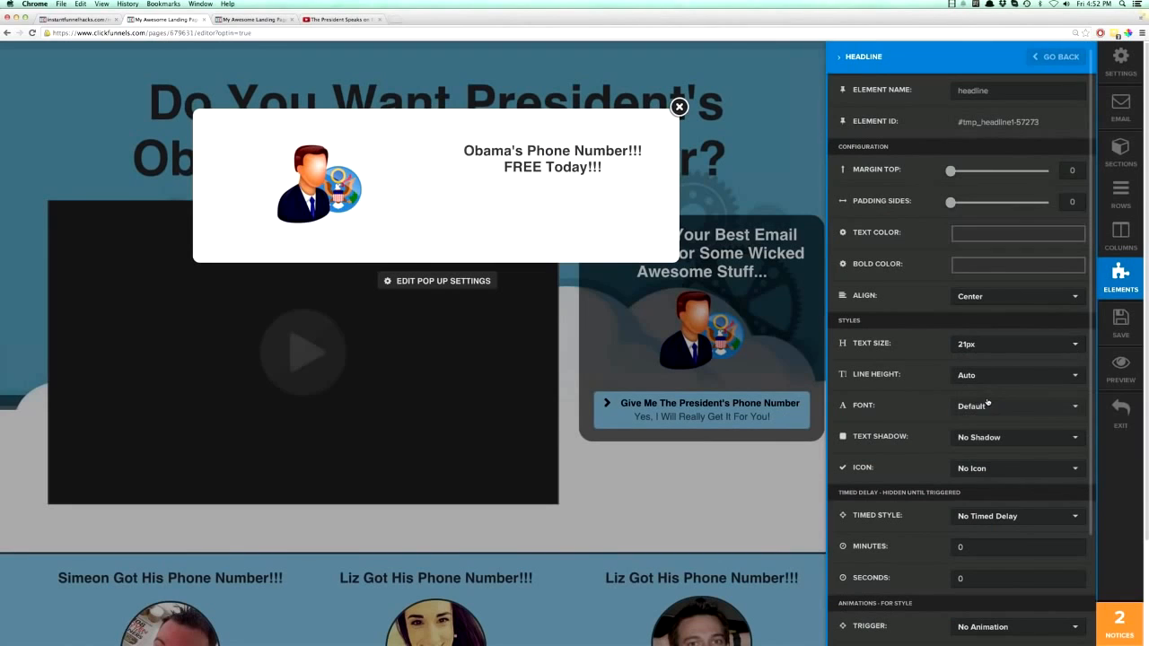
left_click(620, 195)
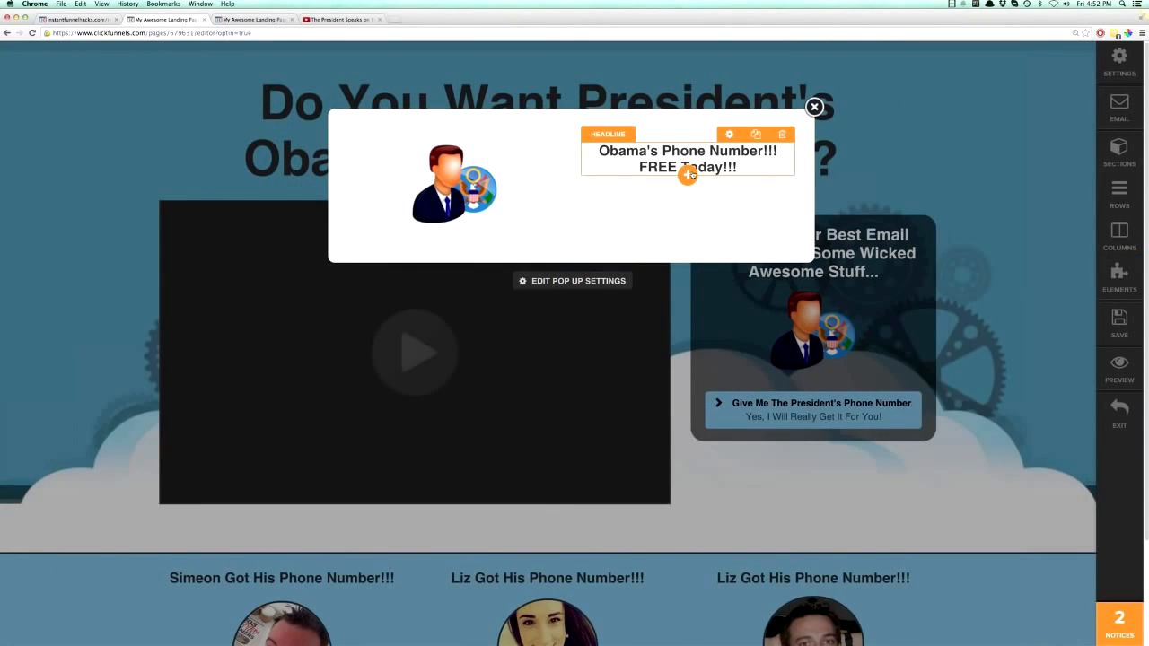
- Add an input form below the pop-up headline and increase its top margin slightly
left_click(688, 174)
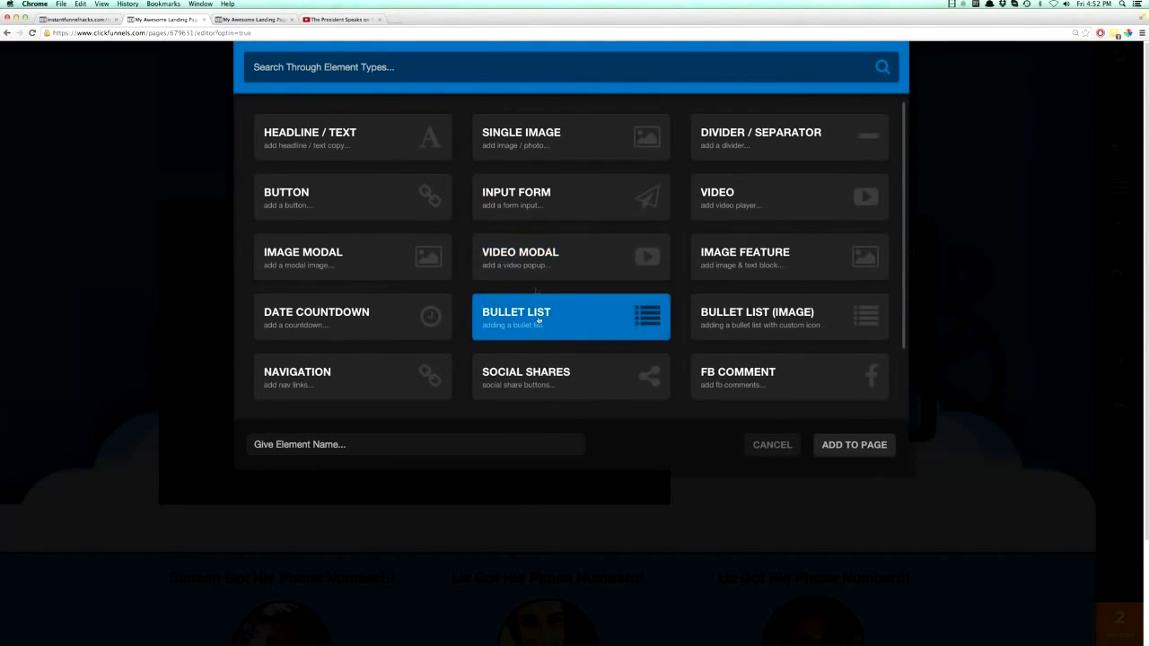
left_click(542, 194)
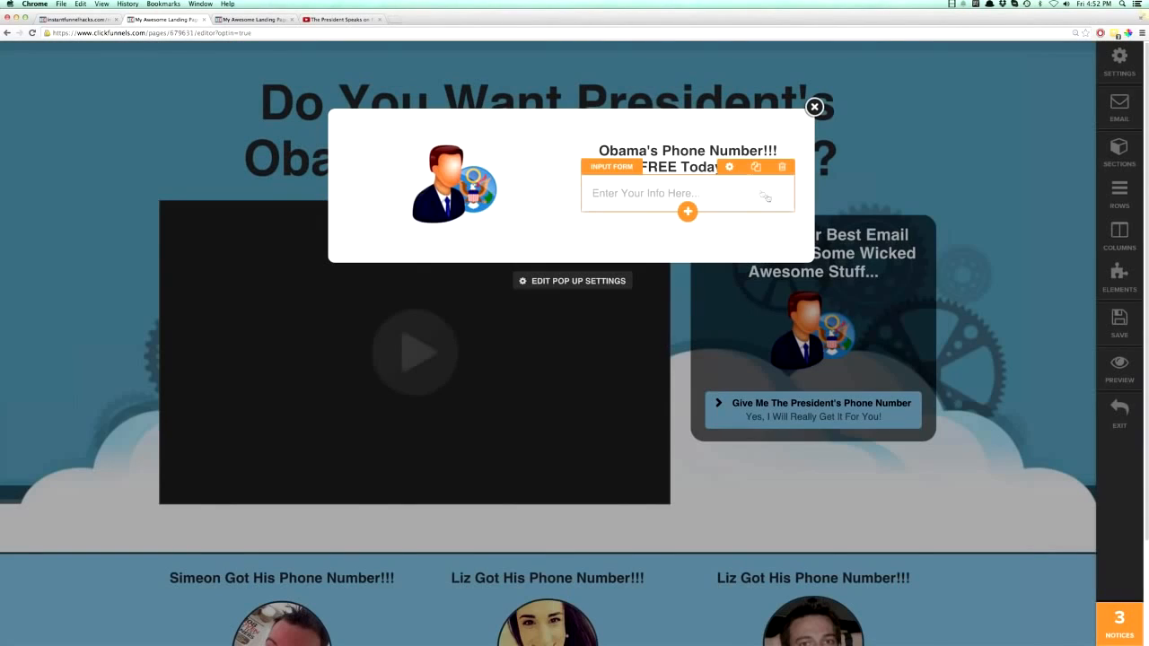
left_click(735, 172)
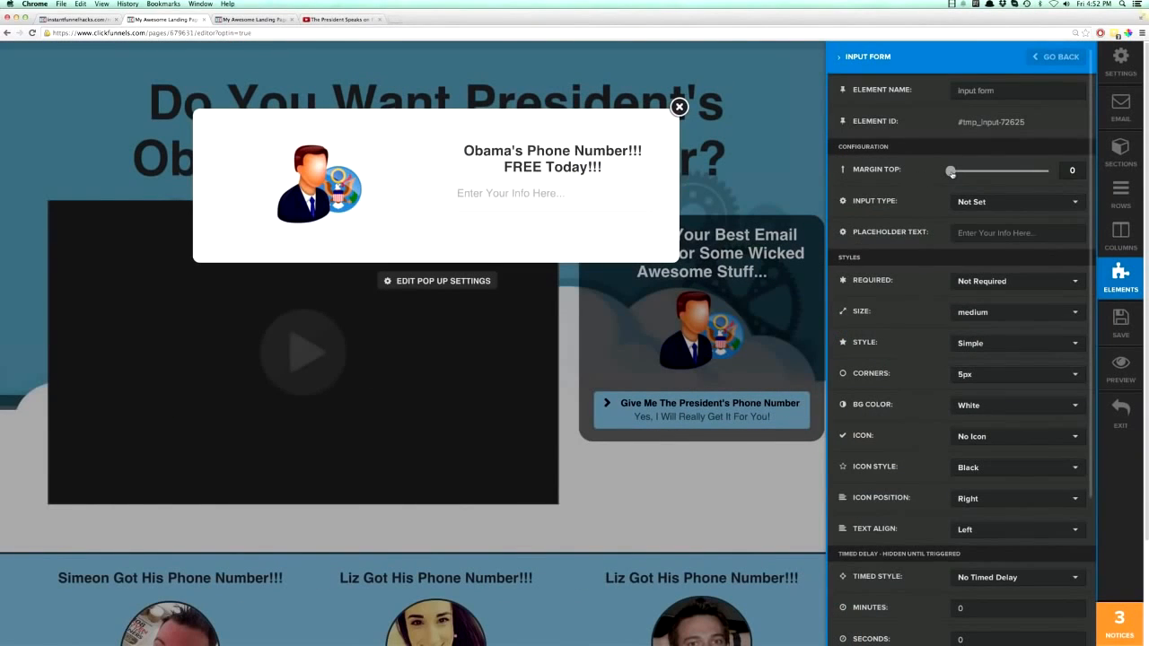
left_click(607, 202)
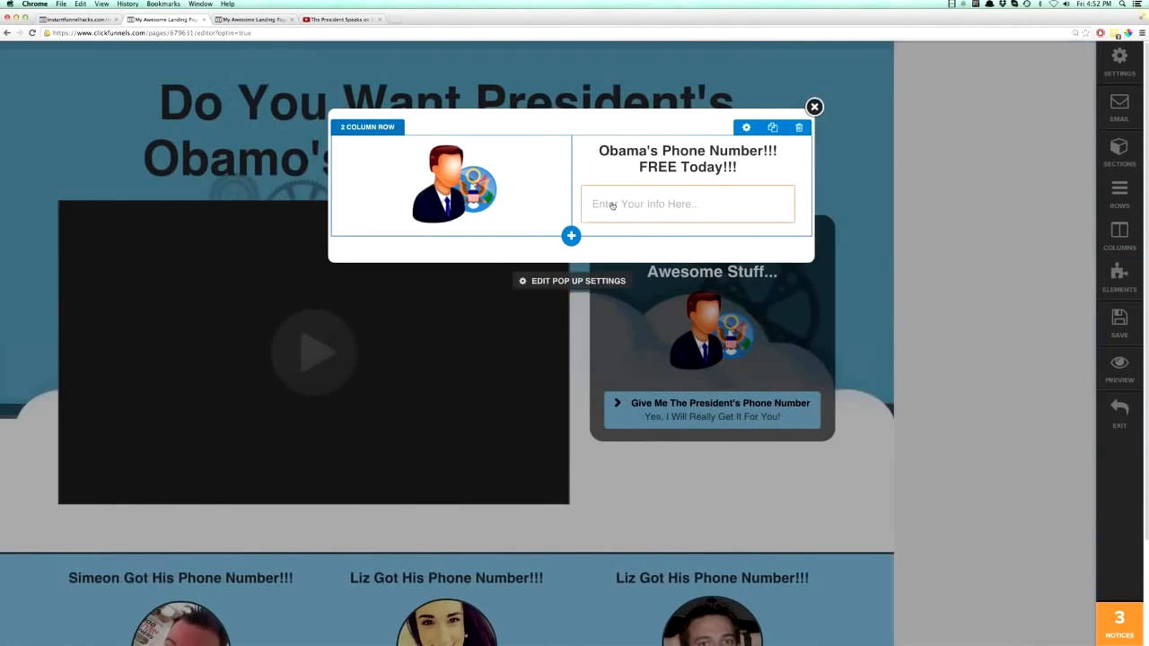
- Add a button below the pop-up's input form and set its top margin to 19
left_click(687, 222)
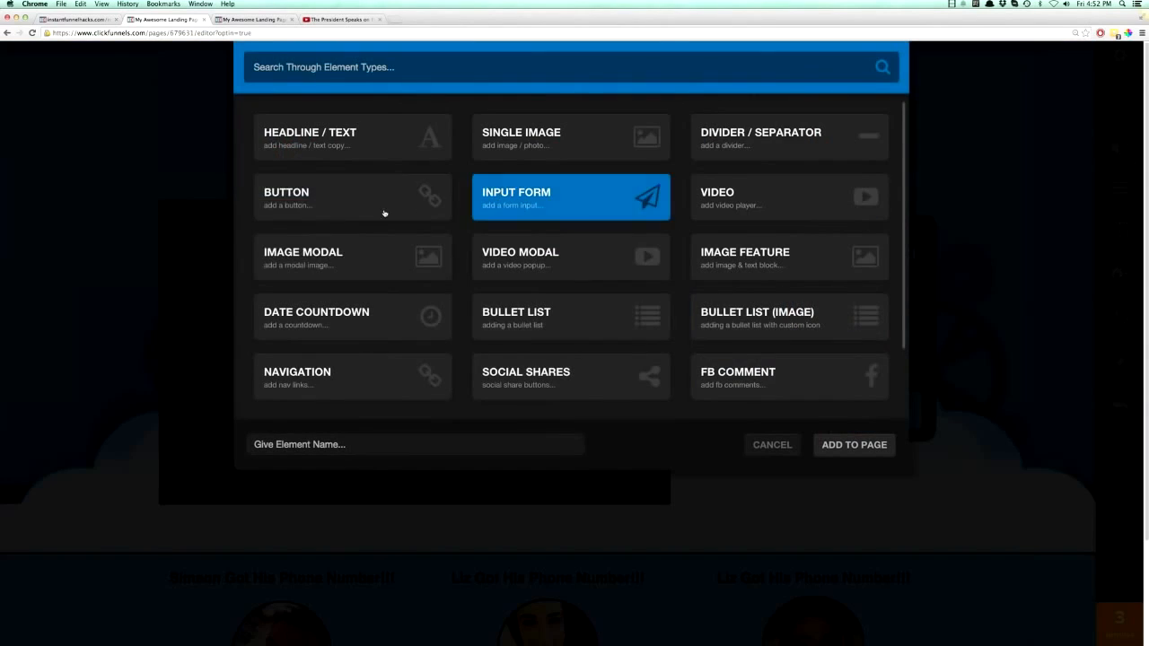
left_click(297, 207)
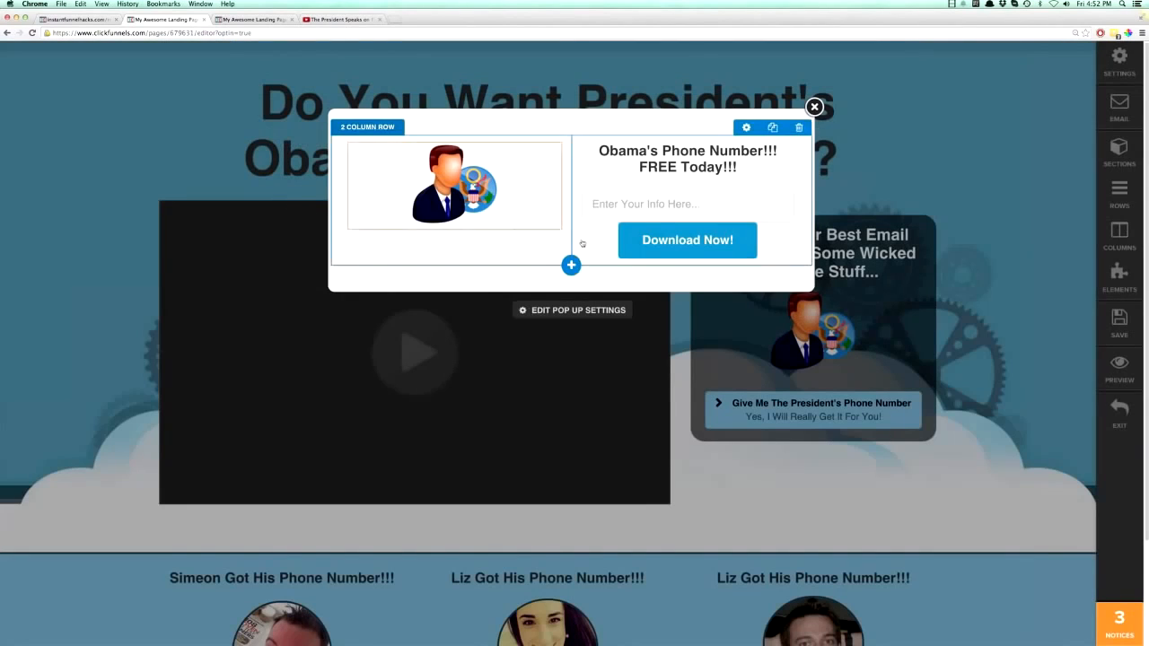
left_click(729, 214)
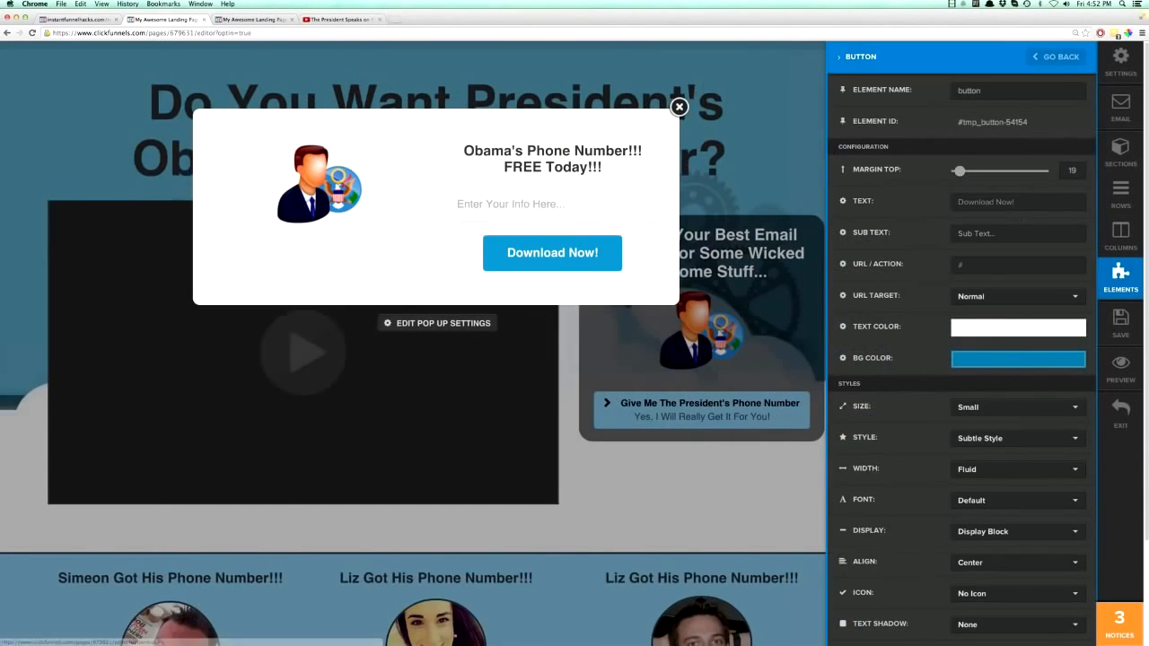
- Set the pop-up button's text to "Send Me The Phone Number!" and its size to Extra Small
triple_click(987, 201)
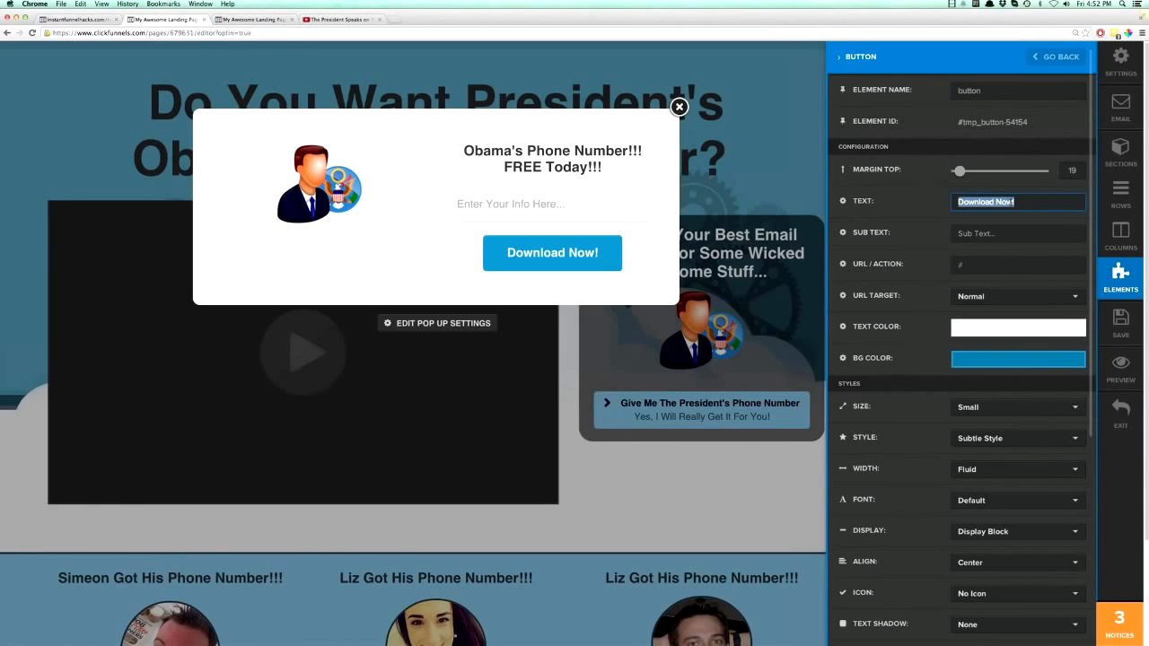
type("Send Me The ")
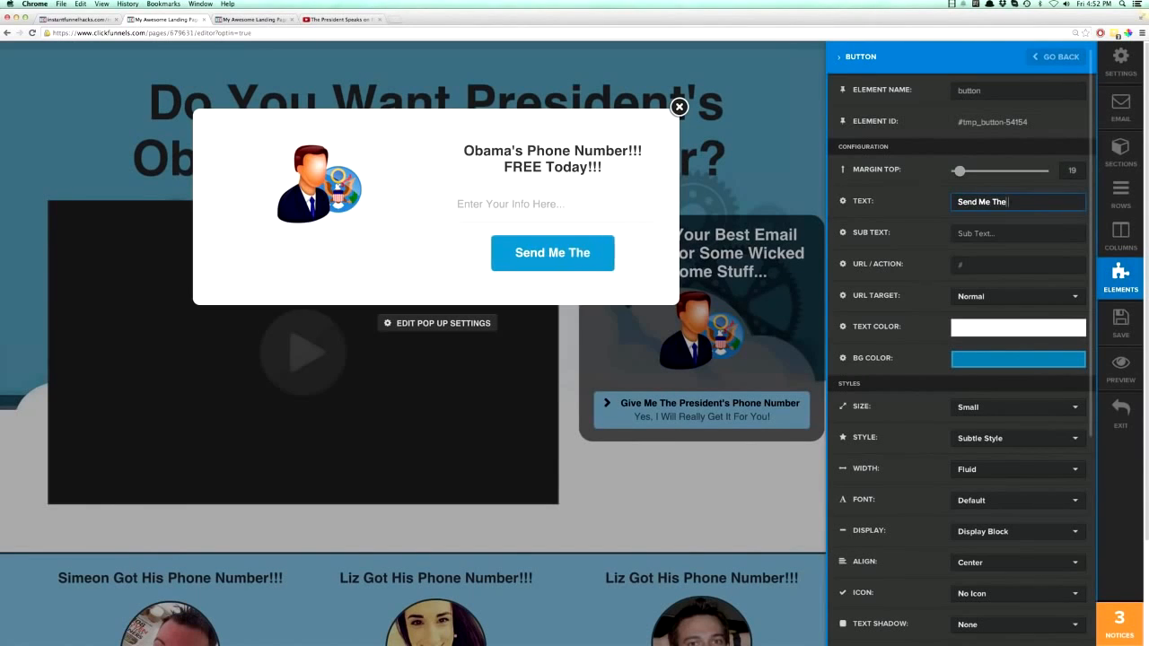
type("Phone Number!")
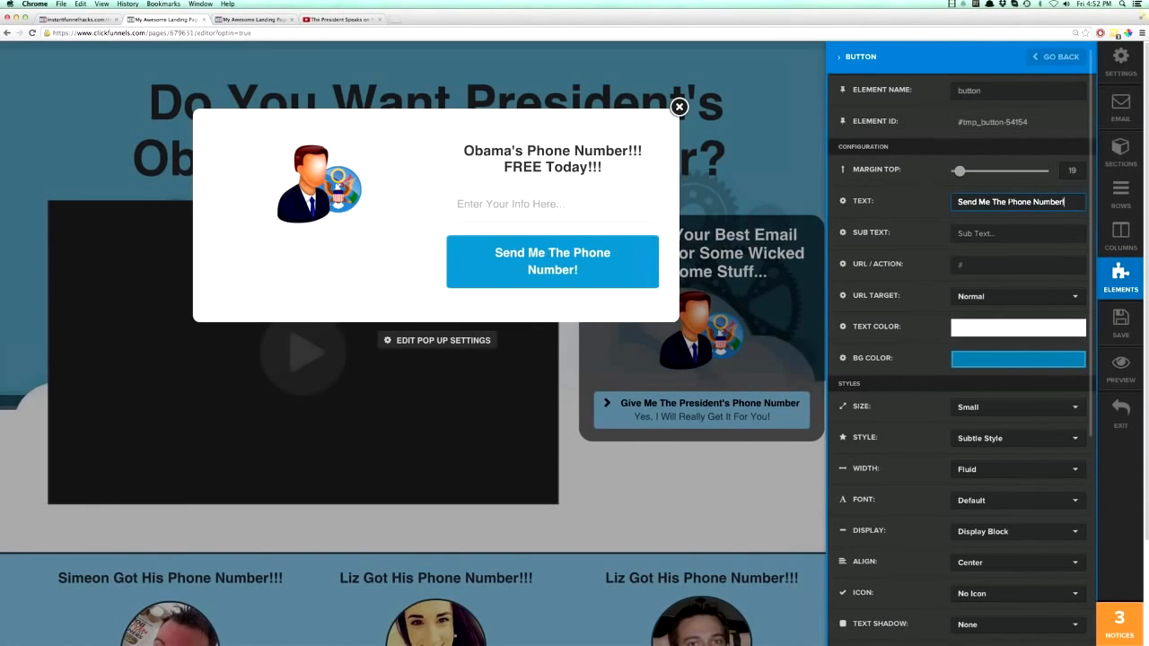
left_click(977, 416)
left_click(976, 428)
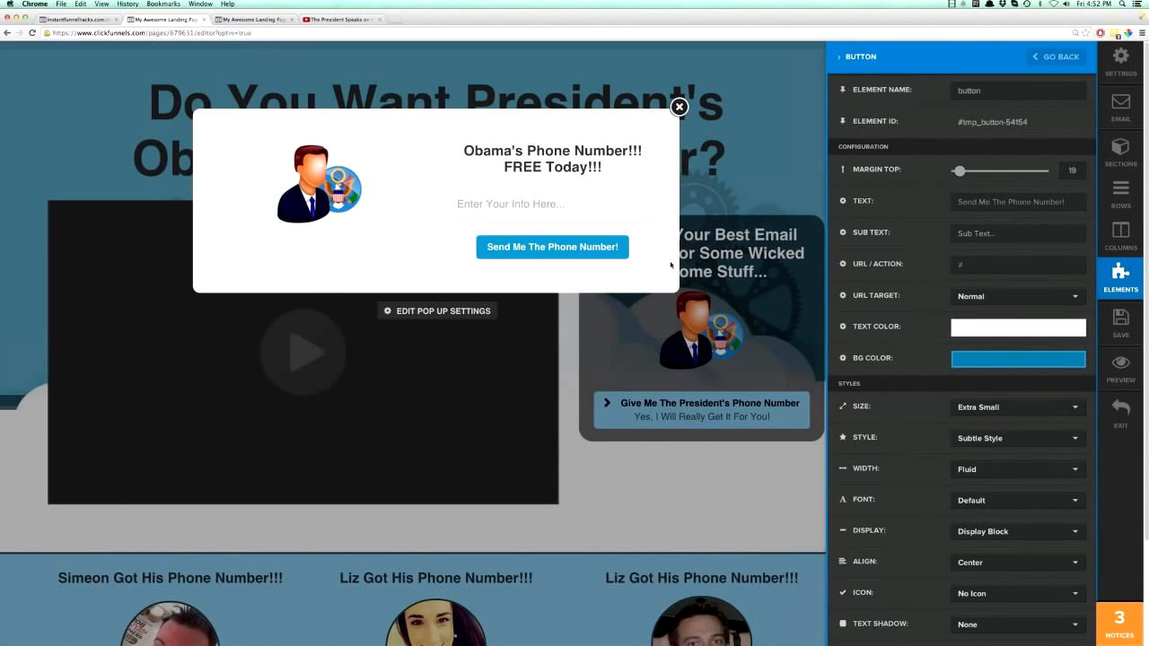
left_click(672, 267)
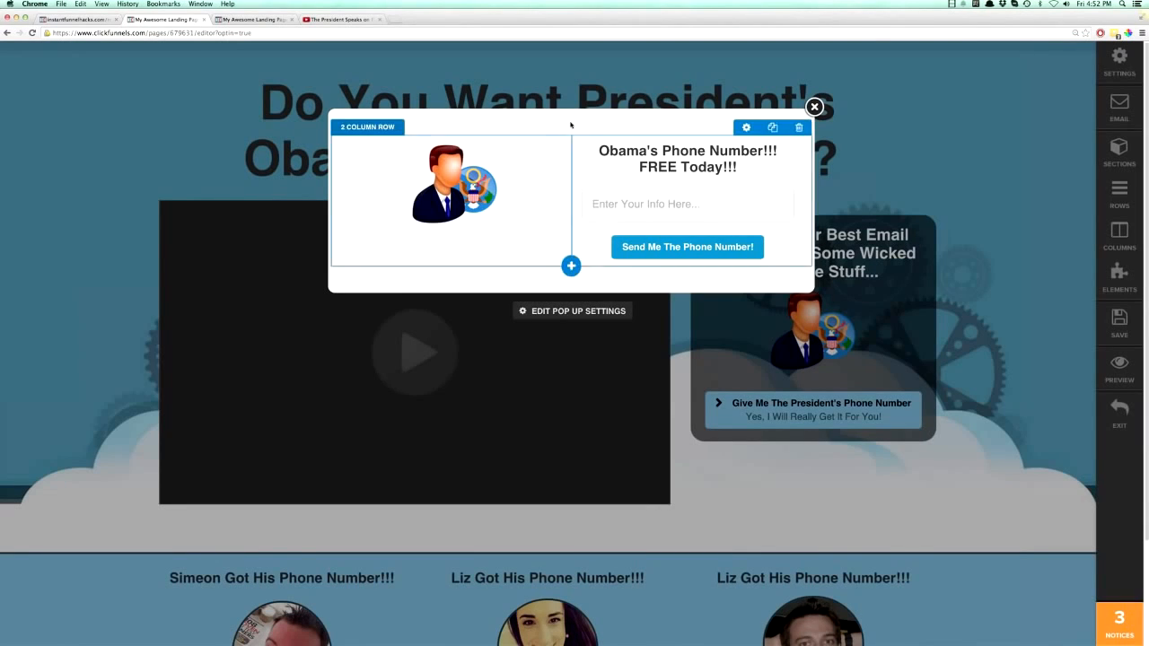
- Set the pop-up's padding to 15 top, 21 bottom and 2 left/right, and its top margin to 86
left_click(564, 311)
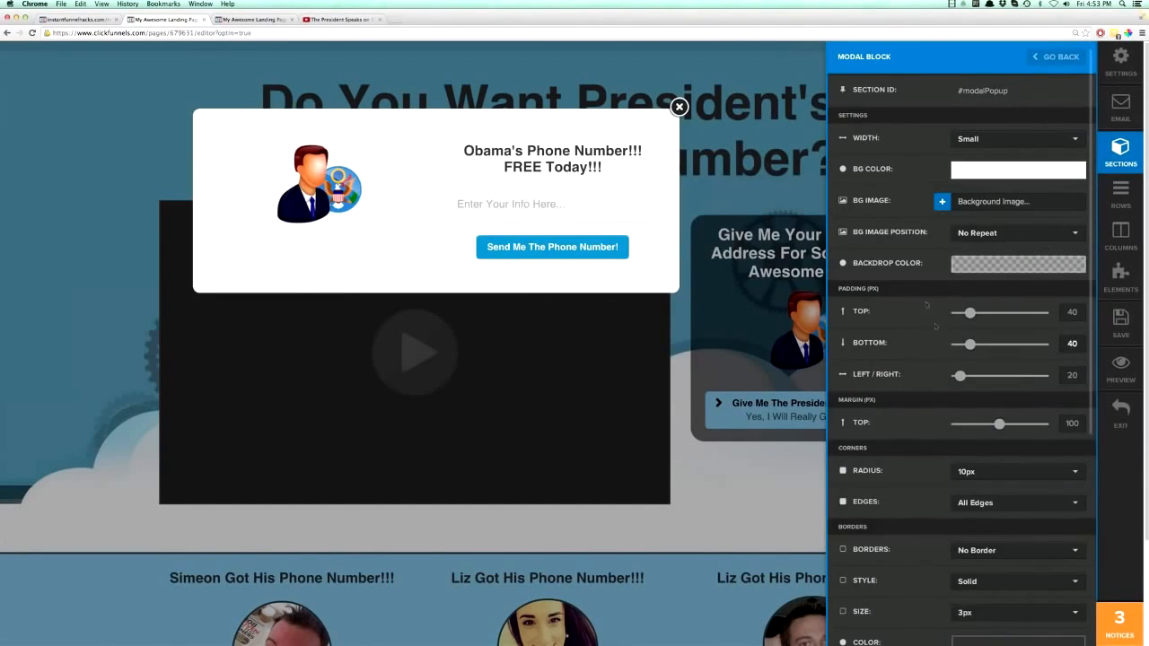
scroll(927, 296, "down", 5)
scroll(927, 296, "up", 5)
left_click_drag(970, 313, 952, 377)
mouse_move(1001, 427)
left_mouse_down()
mouse_move(975, 424)
mouse_move(1038, 428)
mouse_move(962, 427)
mouse_move(992, 425)
left_mouse_up()
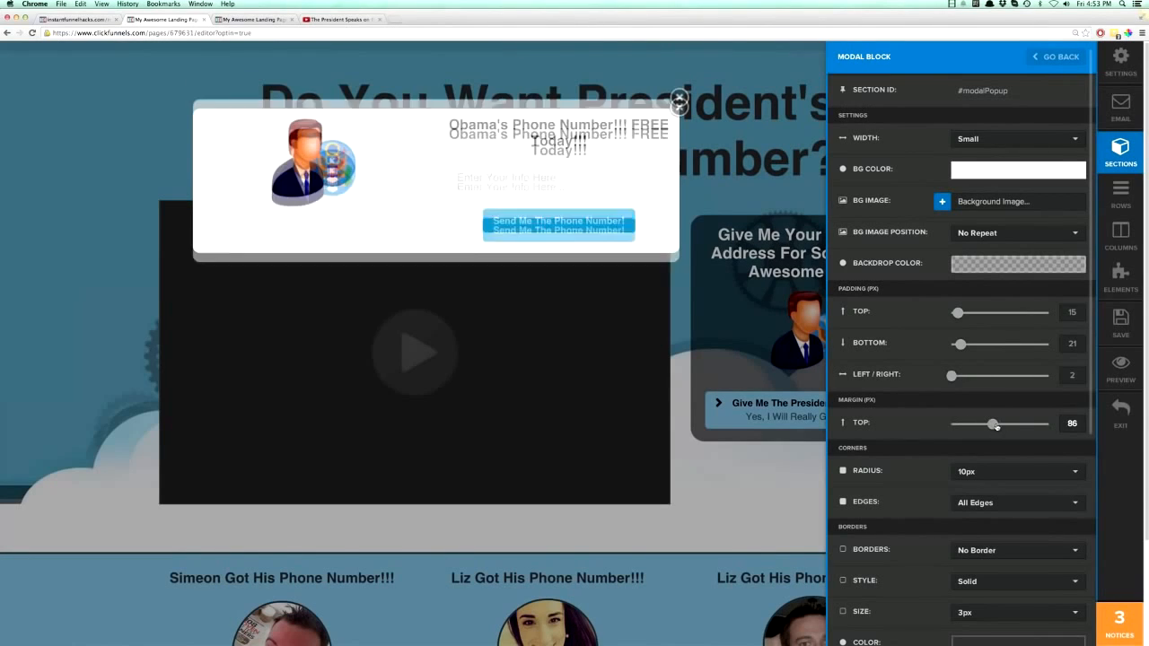
- Close the pop-up's settings and hide the pop-up to get back to the main page layout
scroll(916, 410, "down", 5)
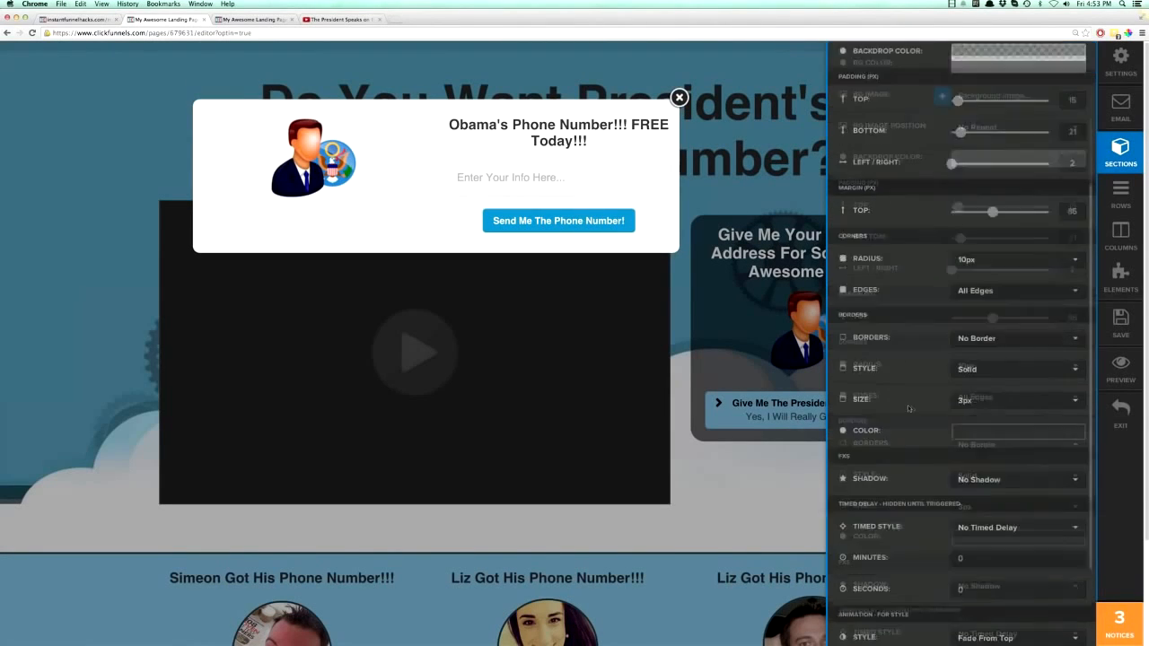
left_click(768, 509)
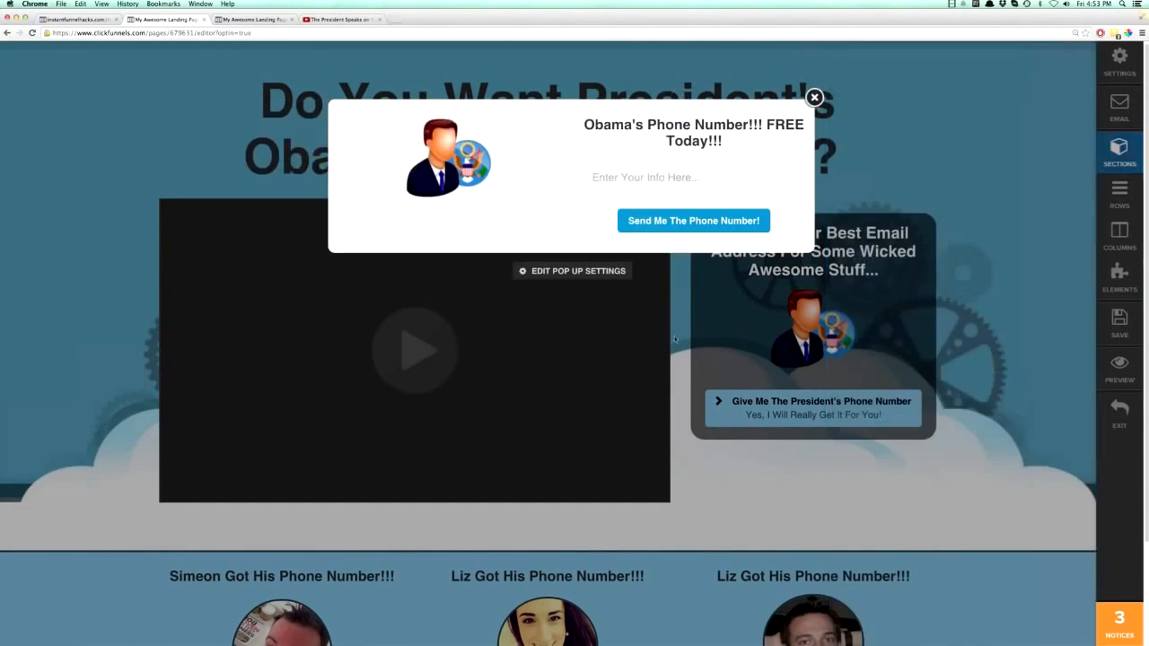
left_click(814, 98)
- Set the URL/action of the sidebar button "Give Me The President's Phone Number" to #open-popup and save the page
scroll(913, 293, "down", 1)
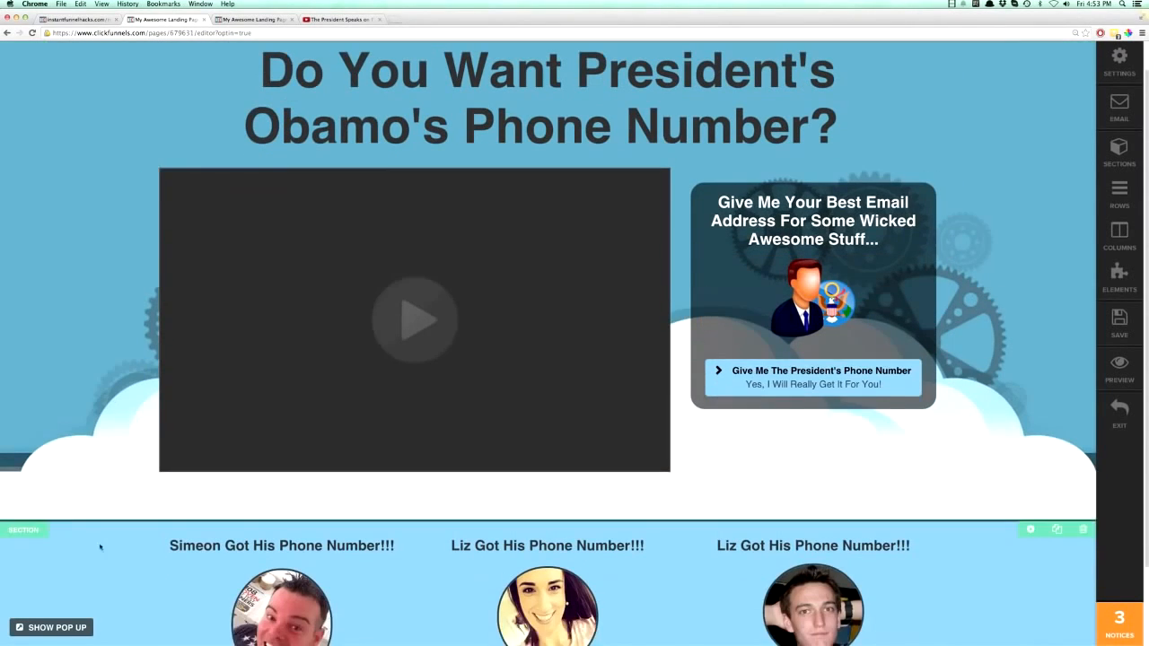
scroll(913, 293, "up", 1)
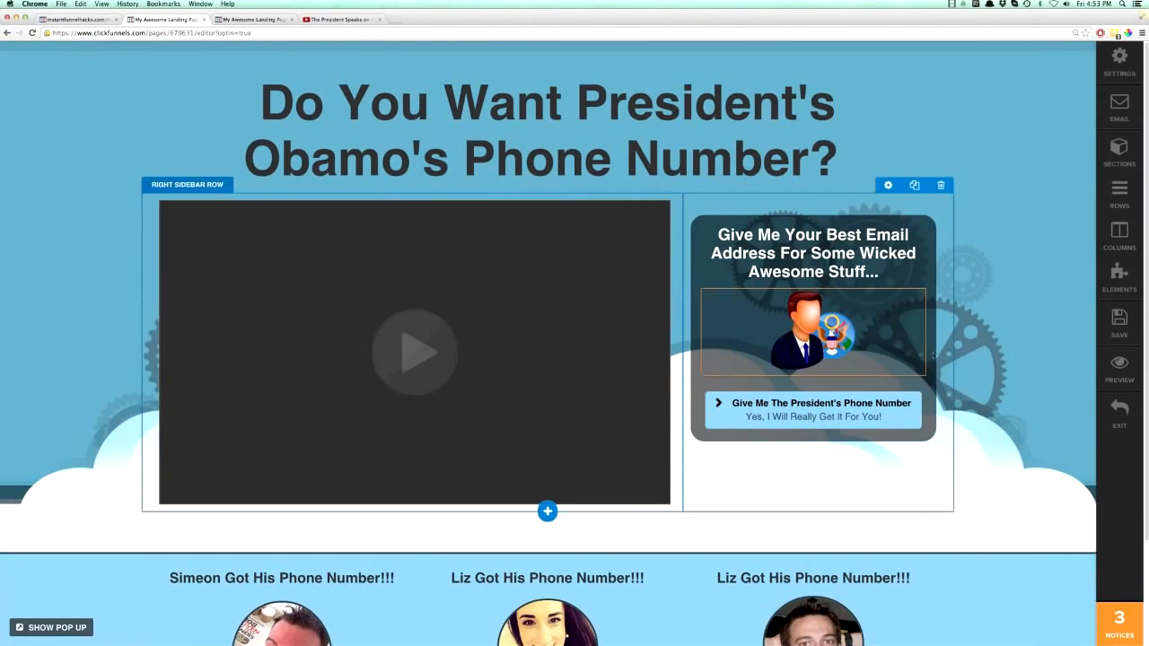
left_click(838, 413)
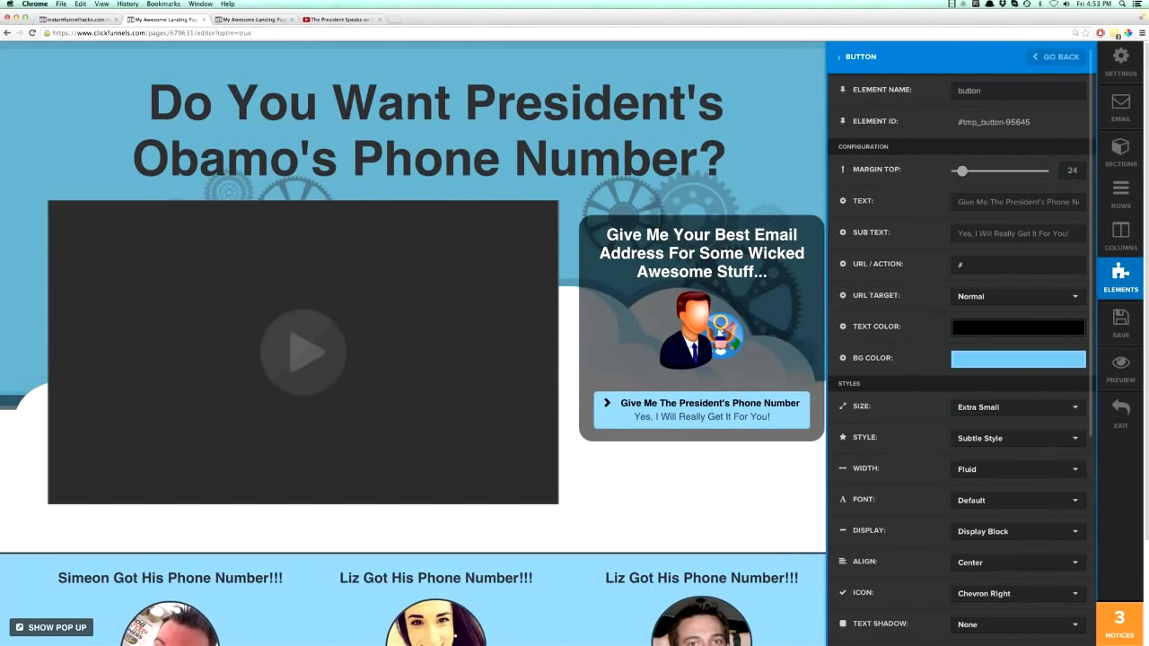
left_click(974, 265)
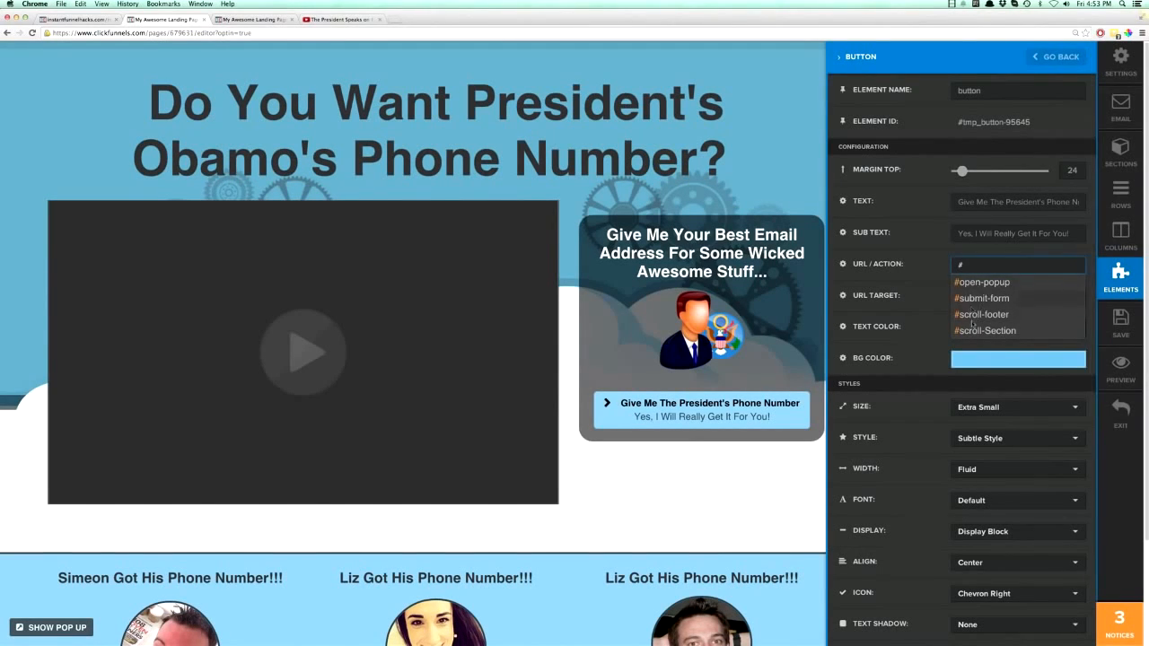
type("#")
left_click(976, 283)
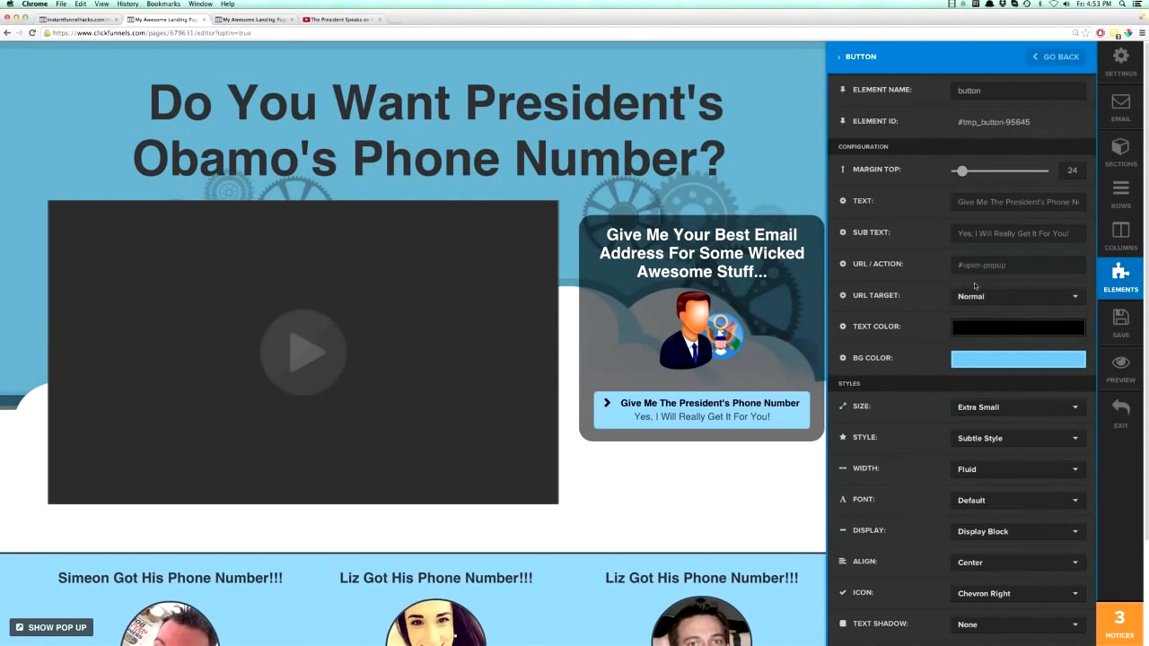
left_click(802, 487)
left_click(1120, 323)
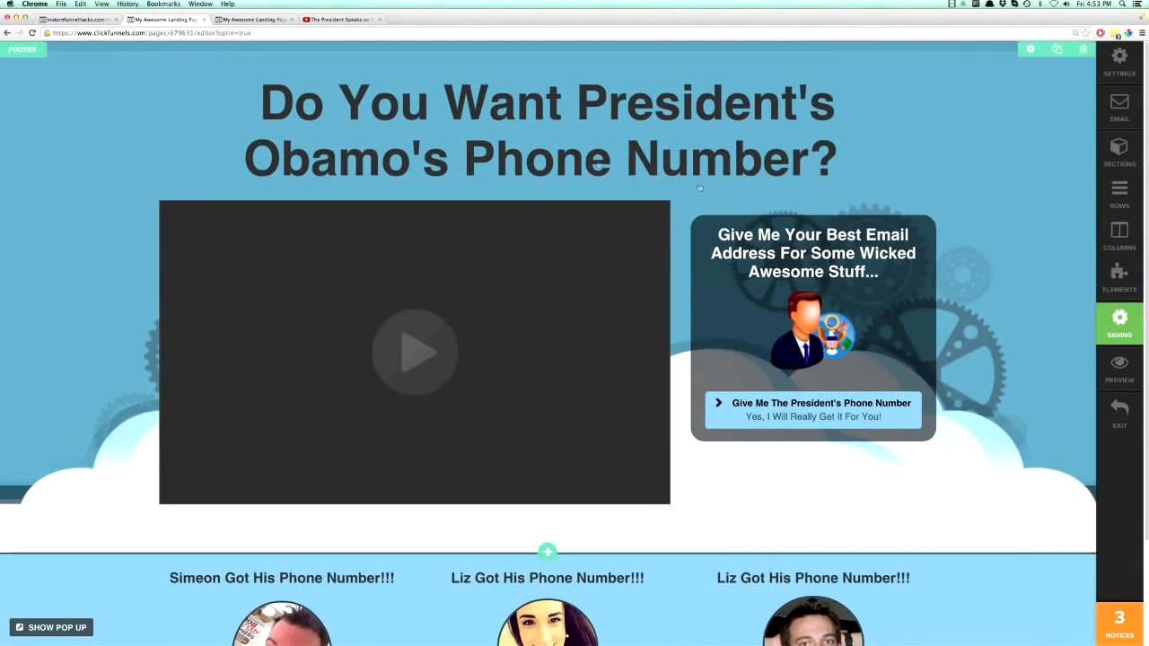
- Reload the live landing page and test the sidebar button by opening and closing its pop-up
left_click(215, 22)
left_click(32, 33)
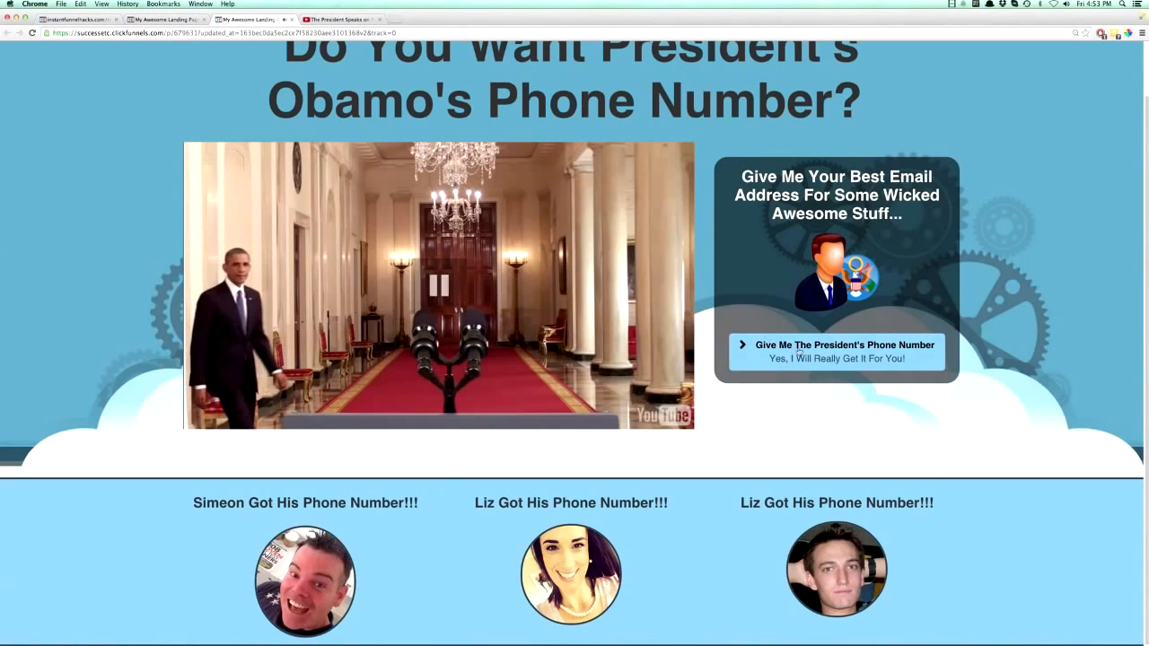
left_click(828, 358)
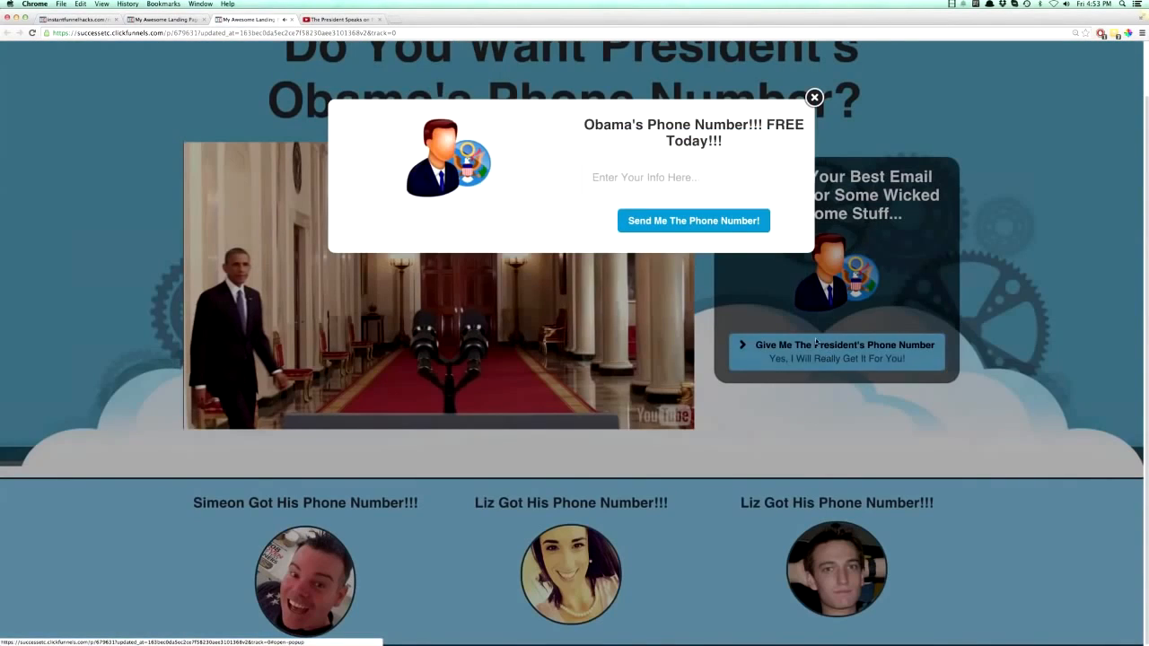
left_click(814, 97)
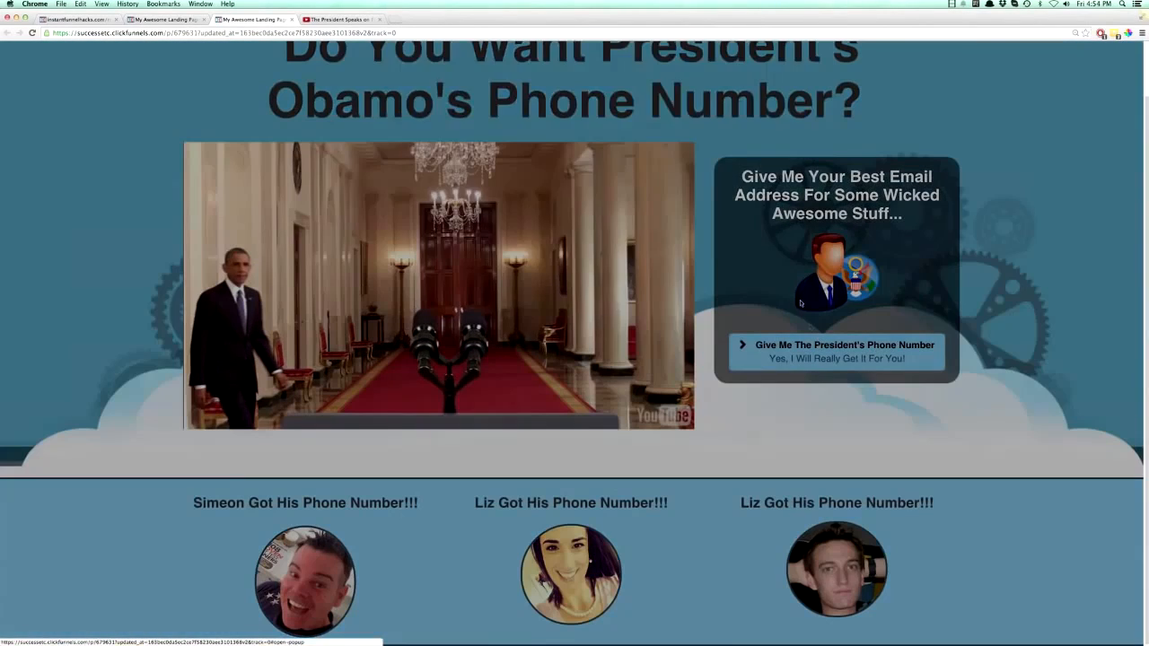
left_click(814, 98)
- Look over the live page from the headline to the testimonials and return to the page editor
scroll(724, 233, "up", 2)
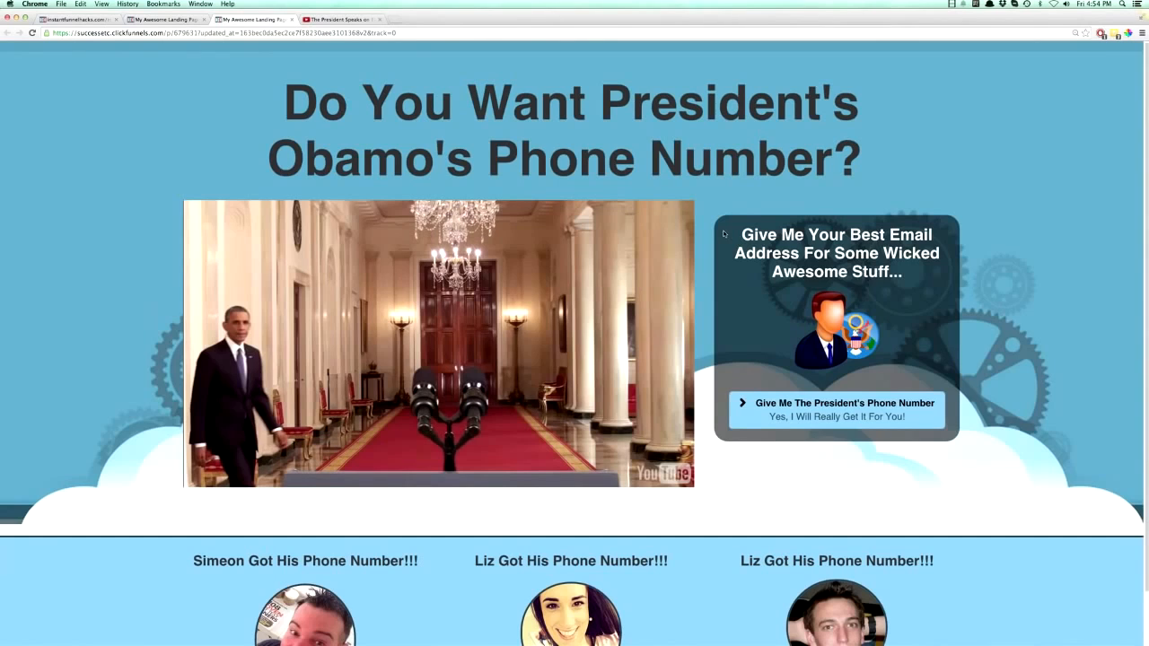
scroll(784, 421, "down", 2)
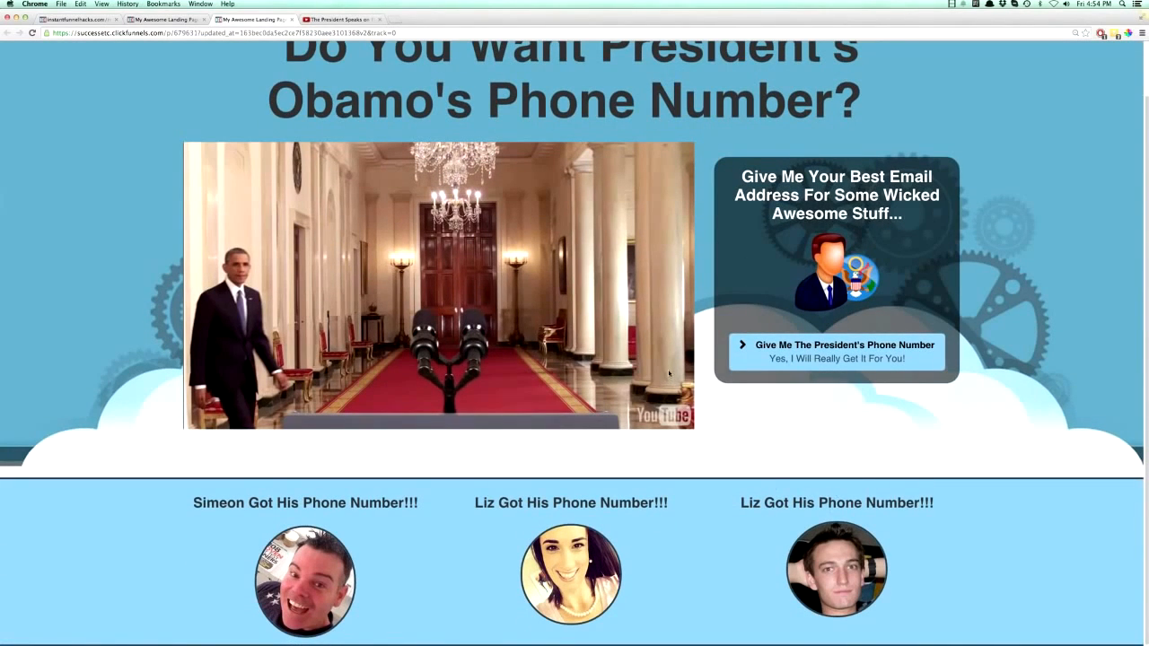
scroll(669, 373, "up", 1)
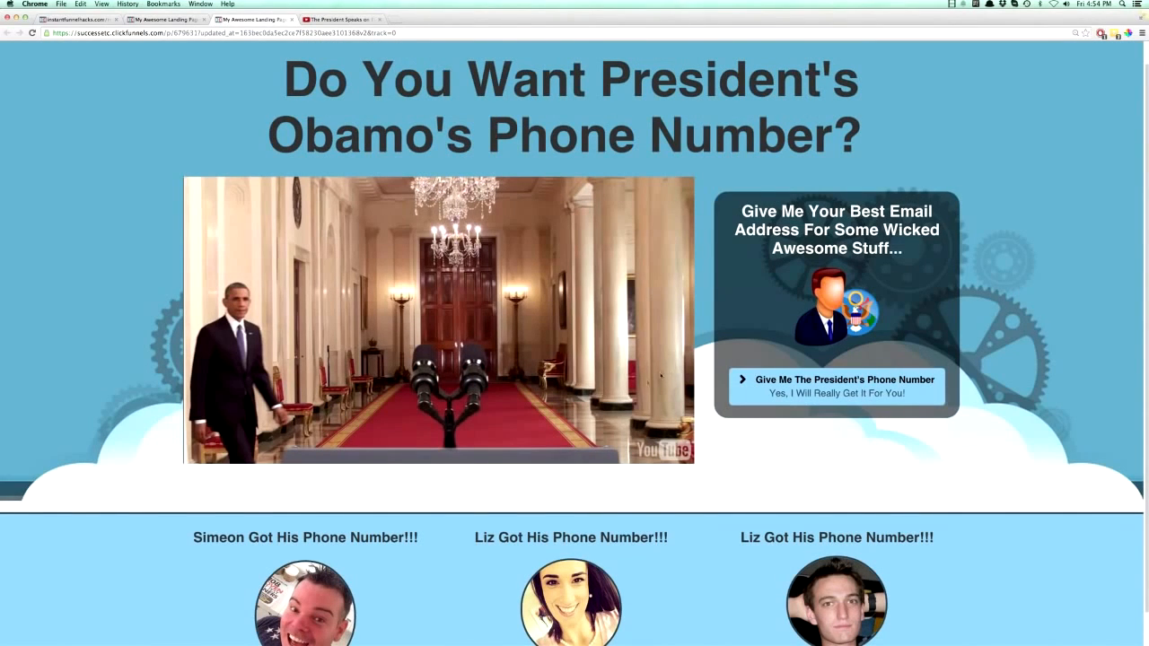
scroll(644, 392, "down", 1)
scroll(645, 393, "up", 2)
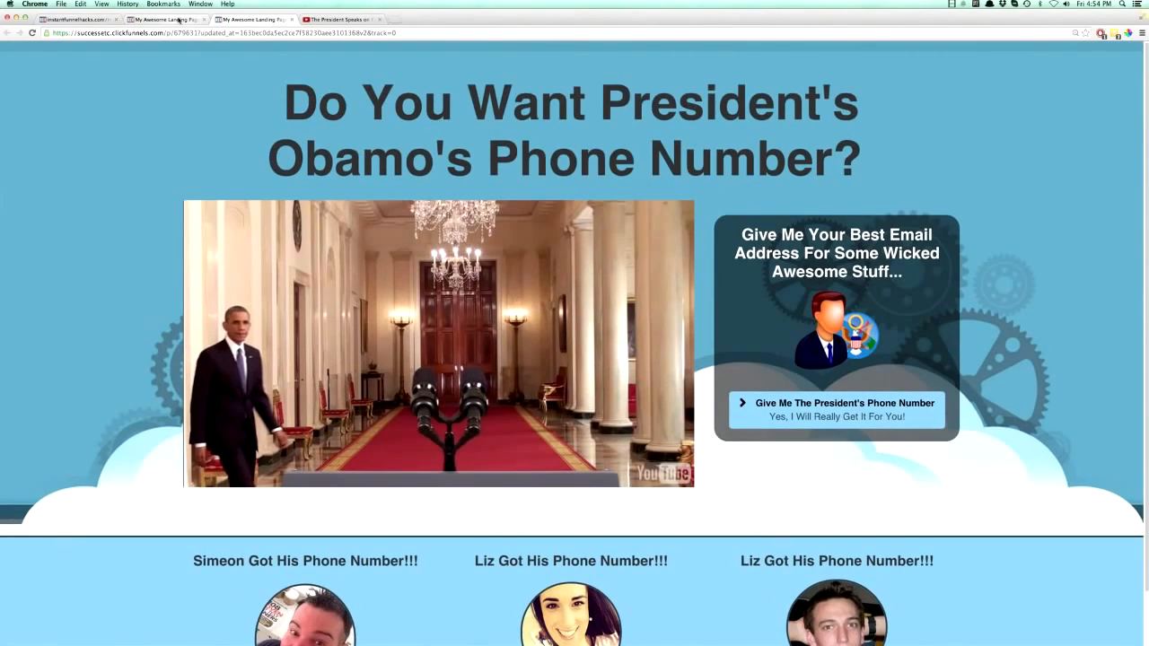
left_click(180, 20)
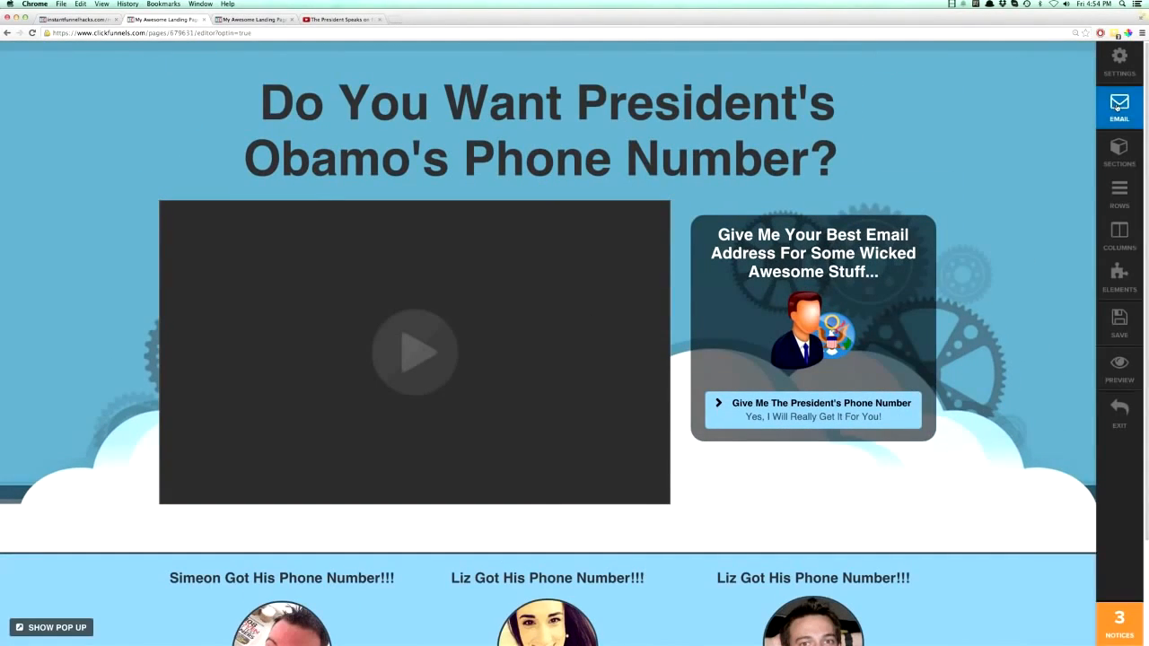